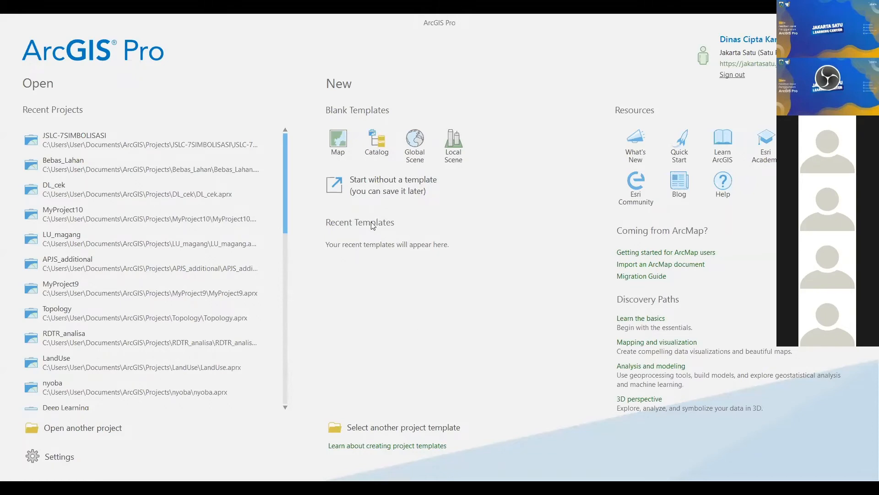
Create a new map project named "JSLC7_Simbolisasi dan Layout" in its own folder at the default projects location.
left_click(337, 148)
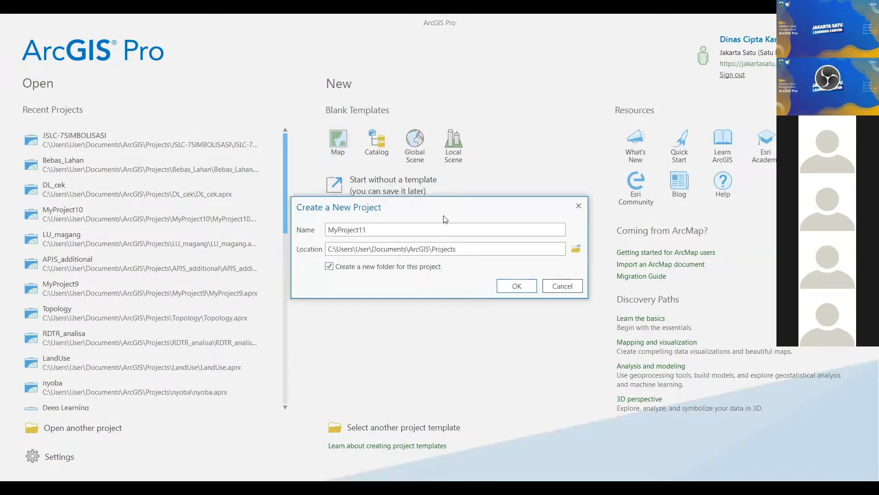
double_click(372, 227)
type("JSLC7_Simbolisasidan Layout")
left_click(375, 232)
left_click(508, 286)
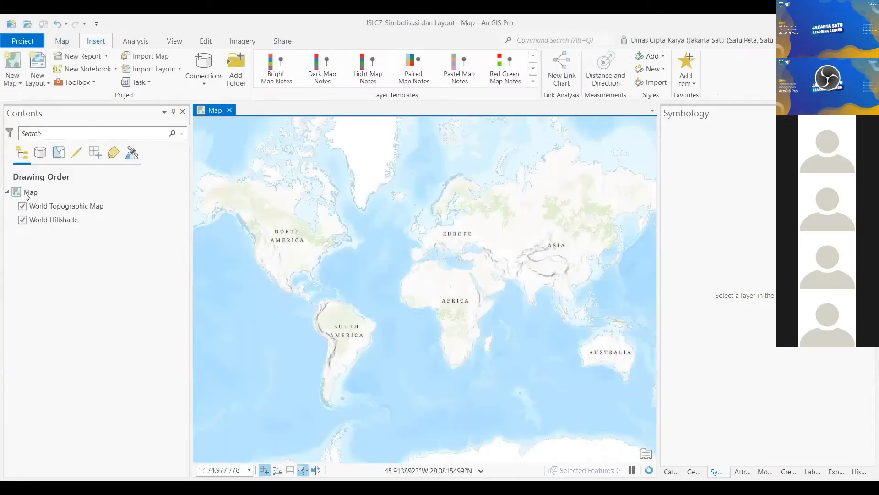
Remove the World Topographic Map and World Hillshade basemap layers from the map.
left_click(41, 206)
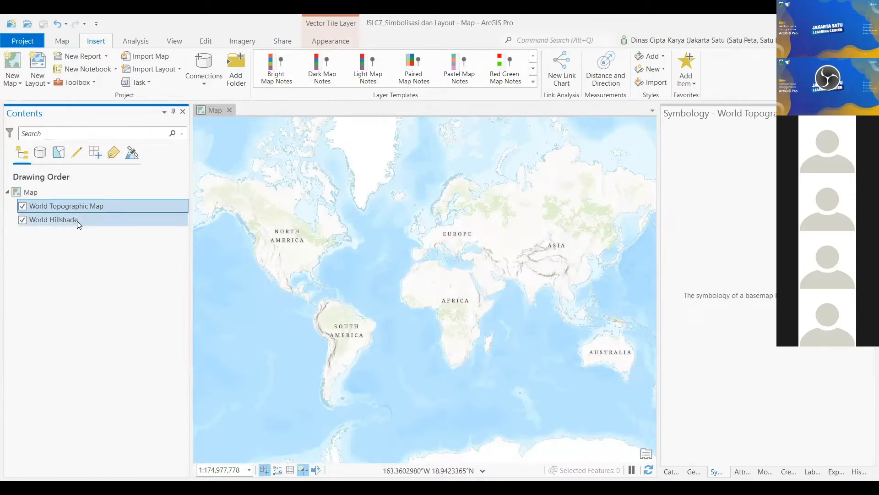
left_click(77, 223, "ctrl")
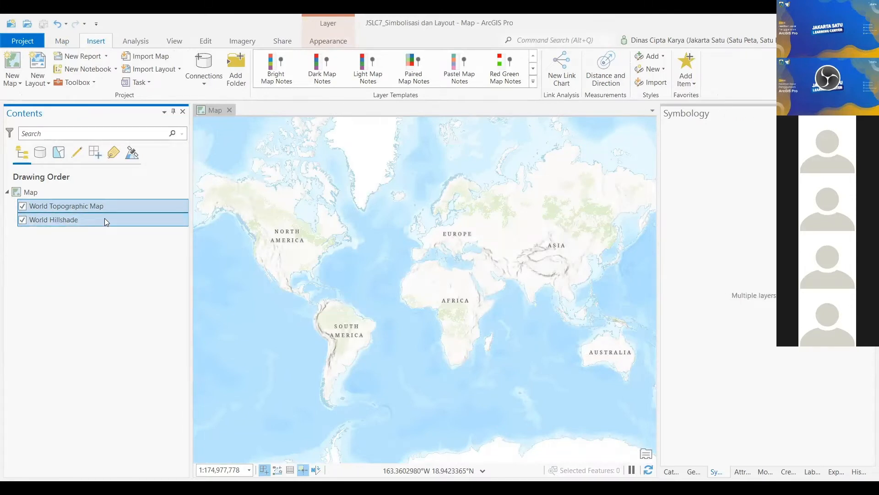
left_click(129, 240)
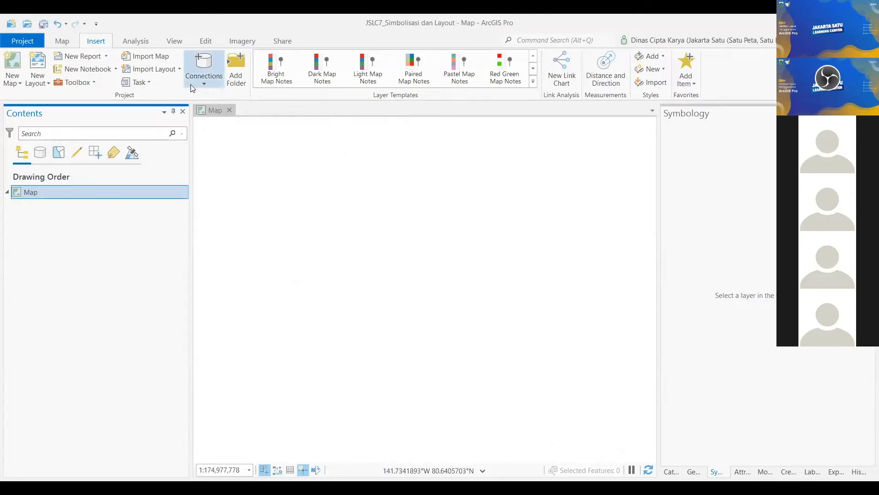
Add the Fasilitas_Umum, Jalan, JUMLAH_PENDUDUK and outline feature classes from JSLC_Simbolisasi.gdb to the map.
left_click(64, 44)
left_click(241, 85)
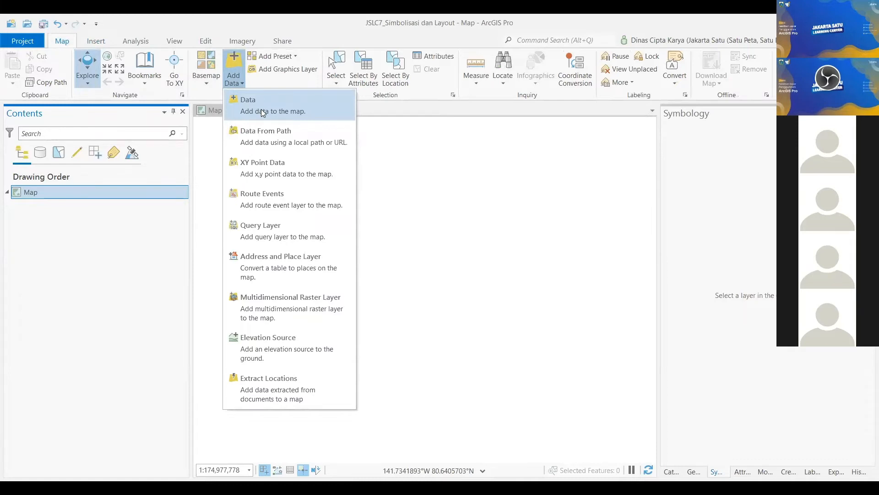
left_click(416, 302)
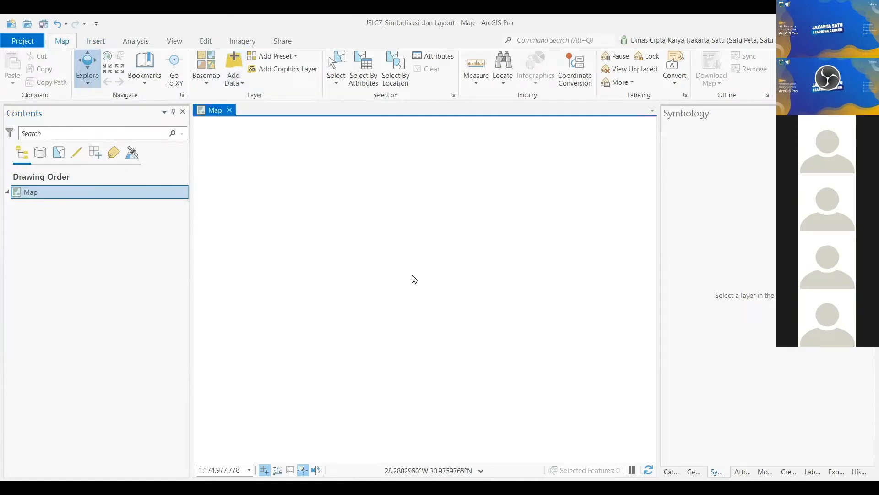
scroll(388, 211, "down", 3)
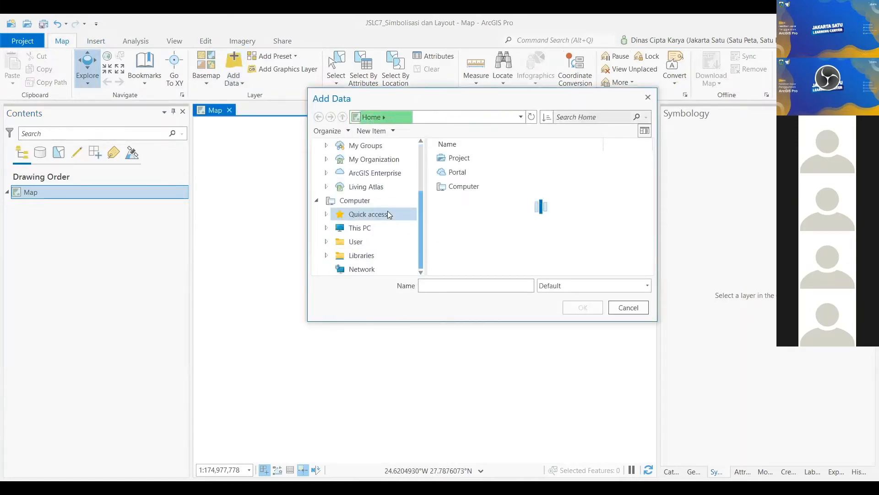
left_click(462, 159)
left_click(457, 202, "shift")
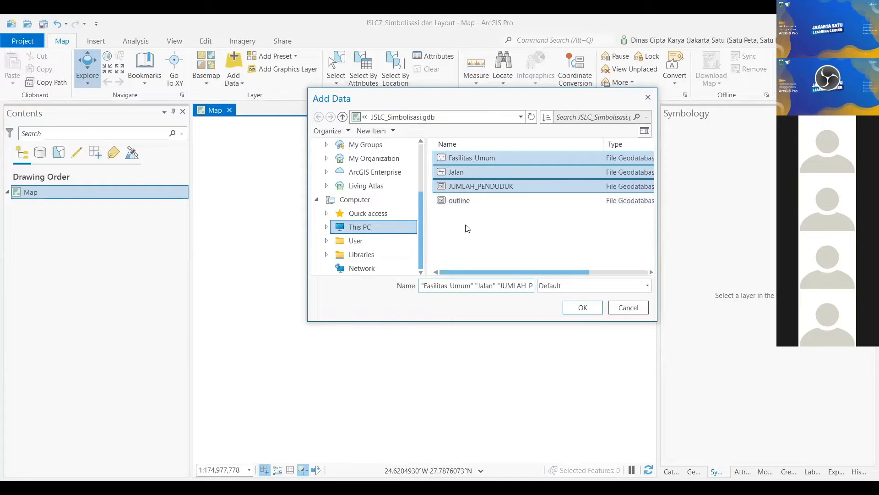
left_click(487, 202, "ctrl")
left_click(479, 207, "ctrl")
left_click(478, 201, "ctrl")
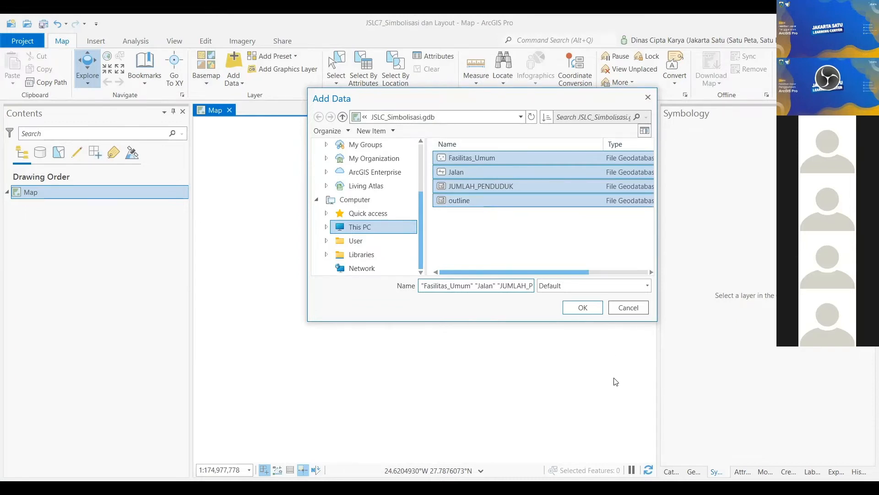
left_click(592, 307)
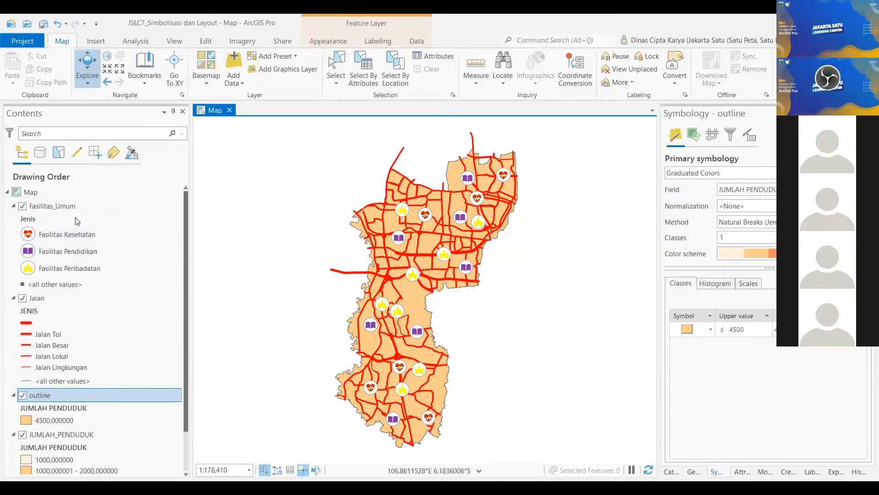
Reset the symbology of the Fasilitas_Umum and Jalan layers to Single Symbol.
left_click(63, 208)
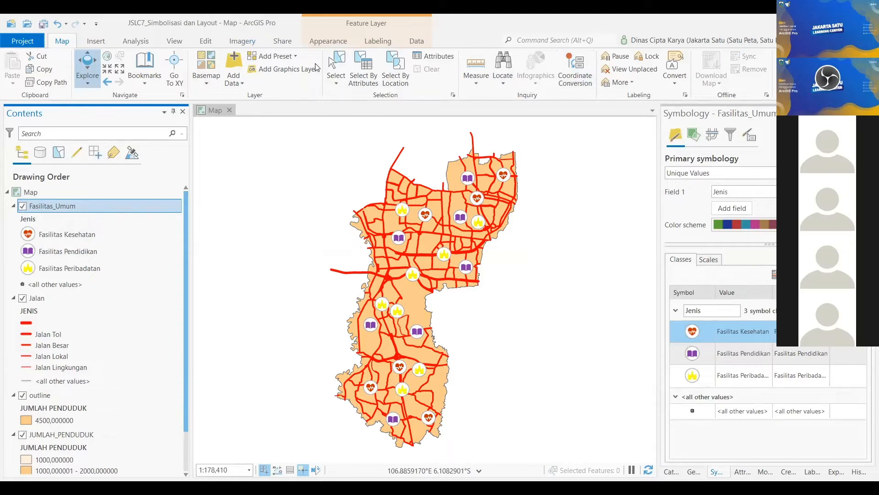
left_click(328, 41)
left_click(351, 74)
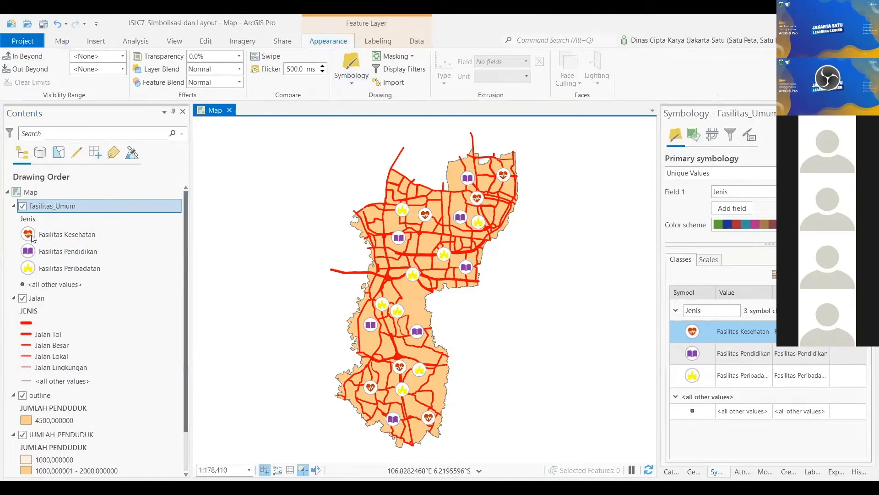
left_click(32, 232)
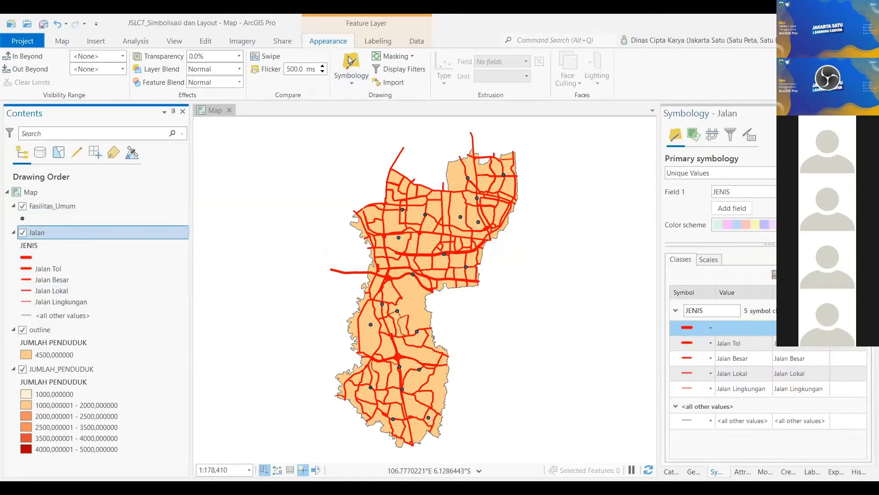
left_click(352, 84)
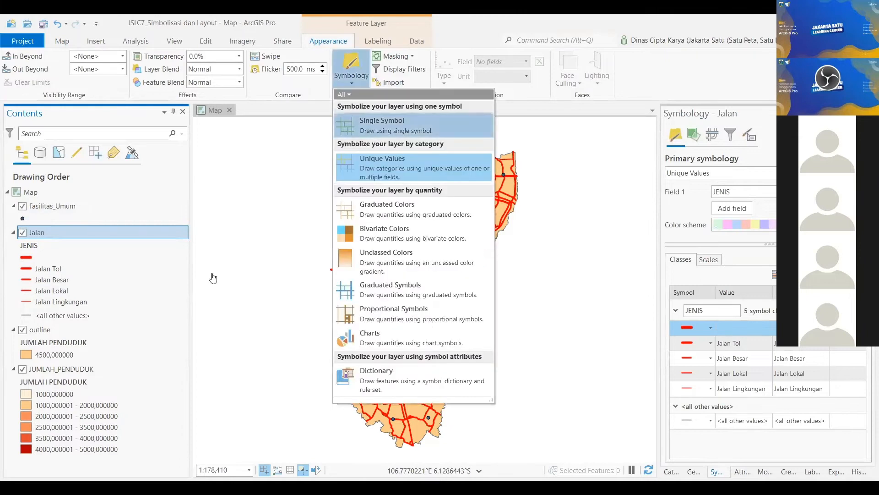
Reset the symbology of the outline and JUMLAH_PENDUDUK polygon layers to Single Symbol.
left_click(39, 260)
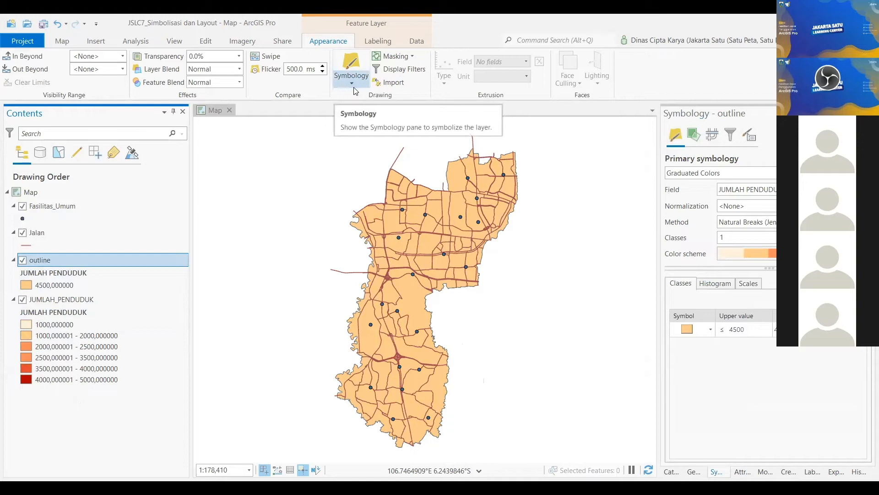
left_click(352, 83)
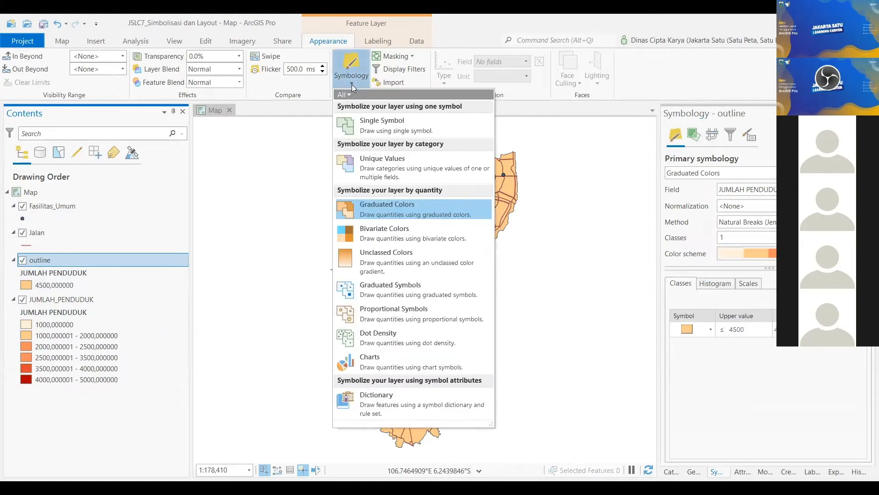
left_click(352, 84)
left_click(352, 86)
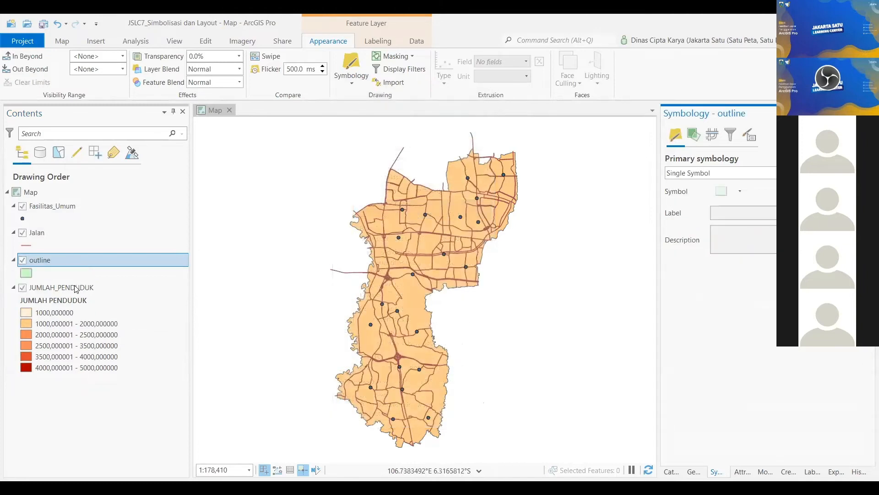
left_click(76, 289)
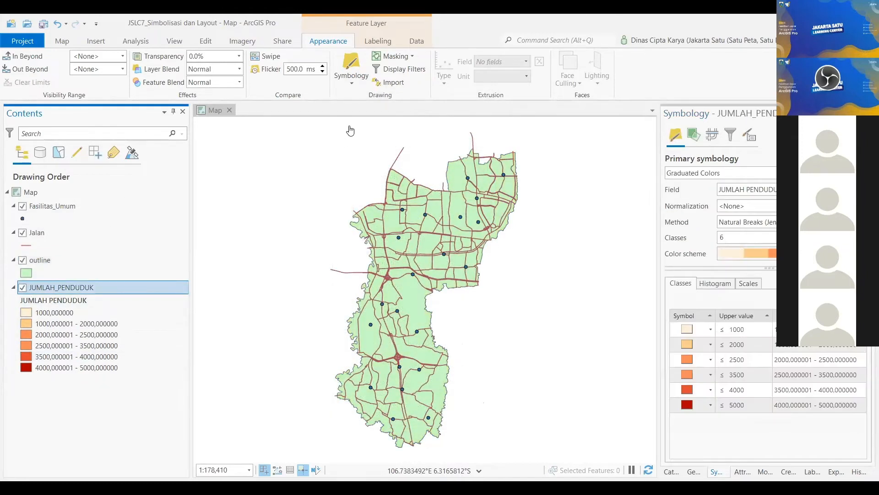
left_click(347, 77)
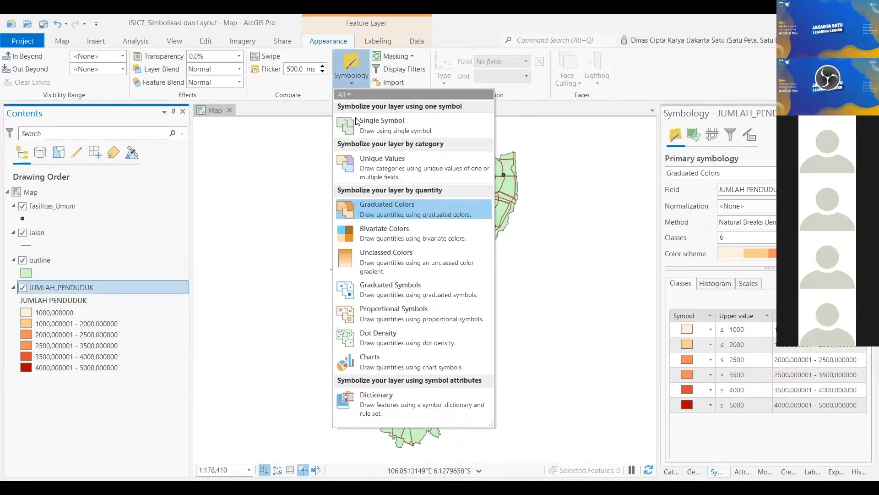
left_click(358, 137)
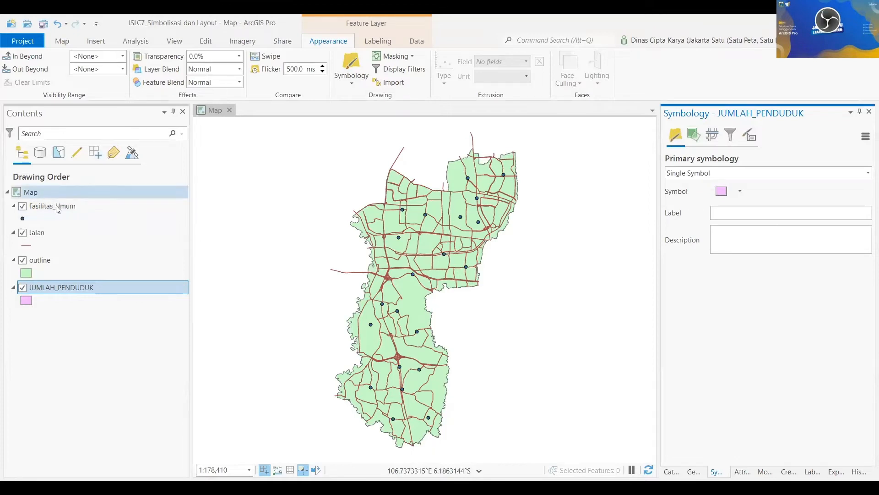
Move the outline layer below JUMLAH_PENDUDUK in the drawing order.
left_click(45, 260)
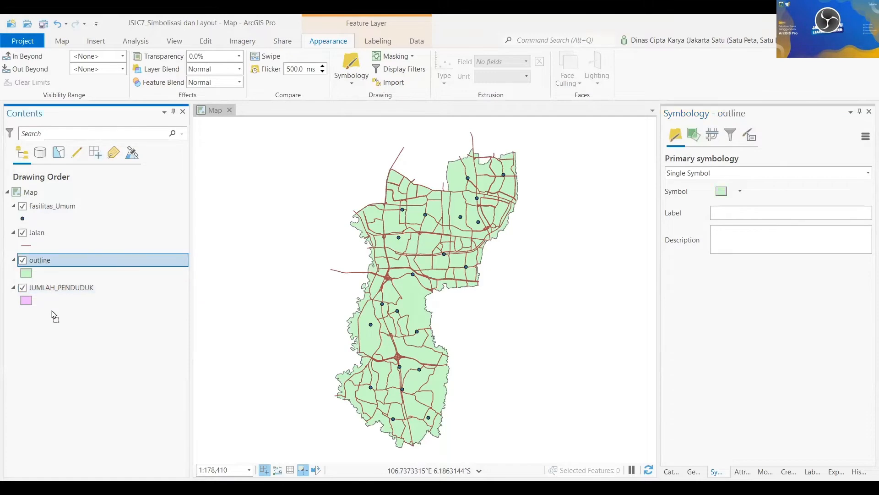
left_click_drag(88, 344, 90, 326)
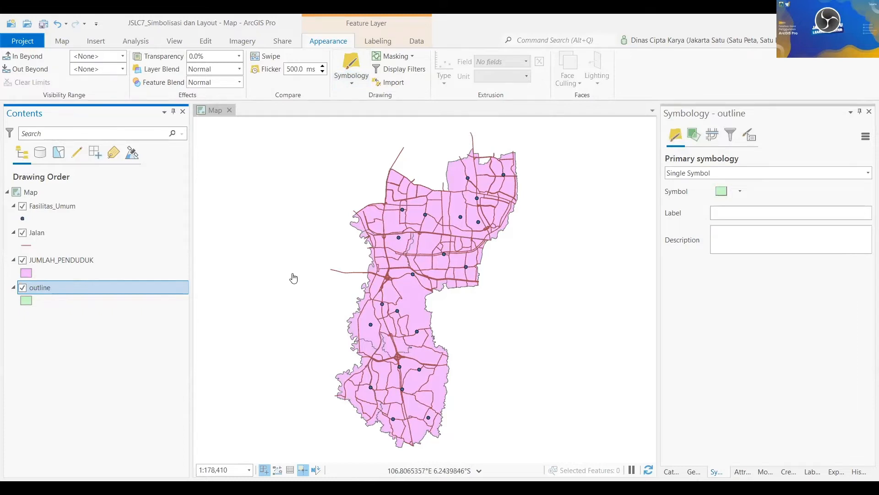
Open the attribute table of the Fasilitas_Umum layer to examine its fields.
left_click(45, 208)
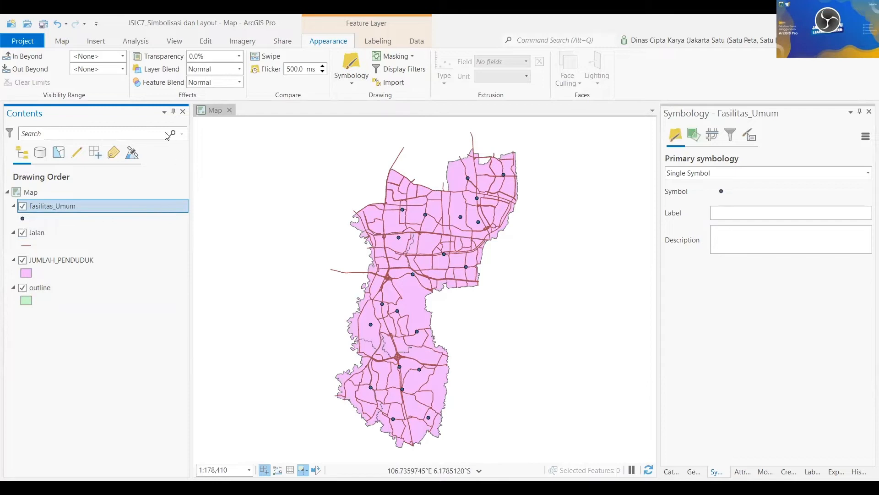
right_click(143, 206)
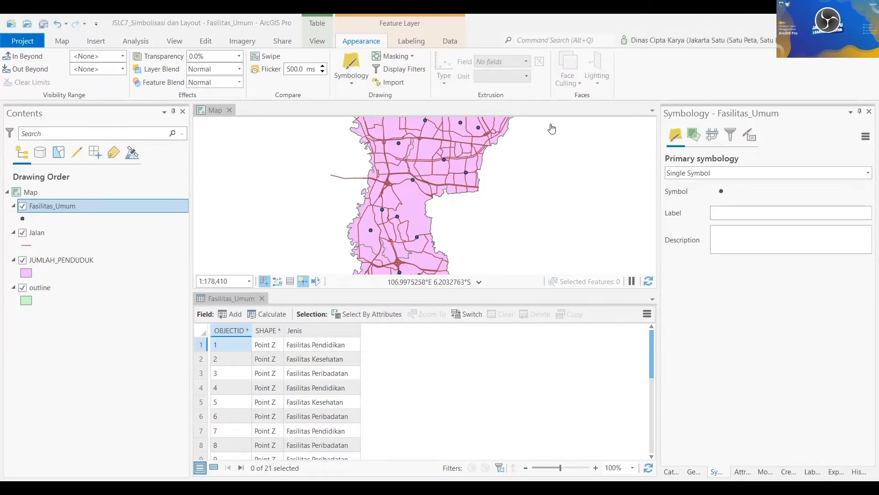
Symbolize the Fasilitas_Umum layer with Unique Values on the Jenis field and add all of its values as classes.
left_click(349, 84)
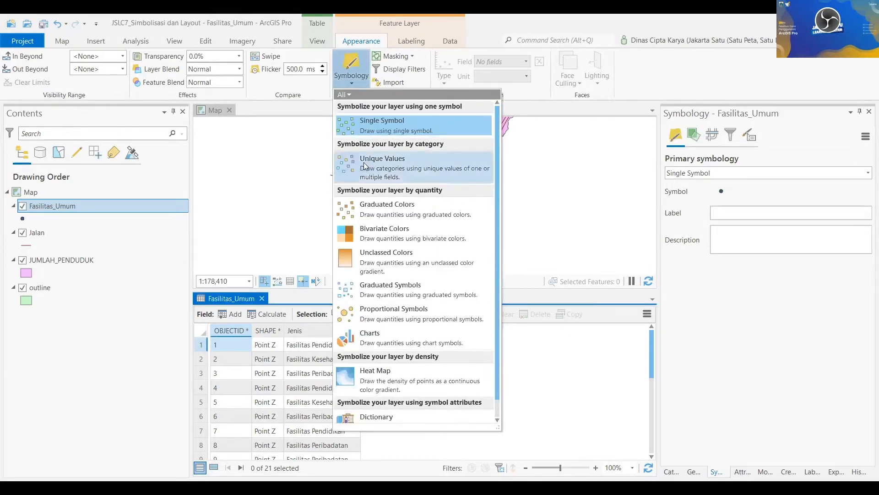
left_click(346, 74)
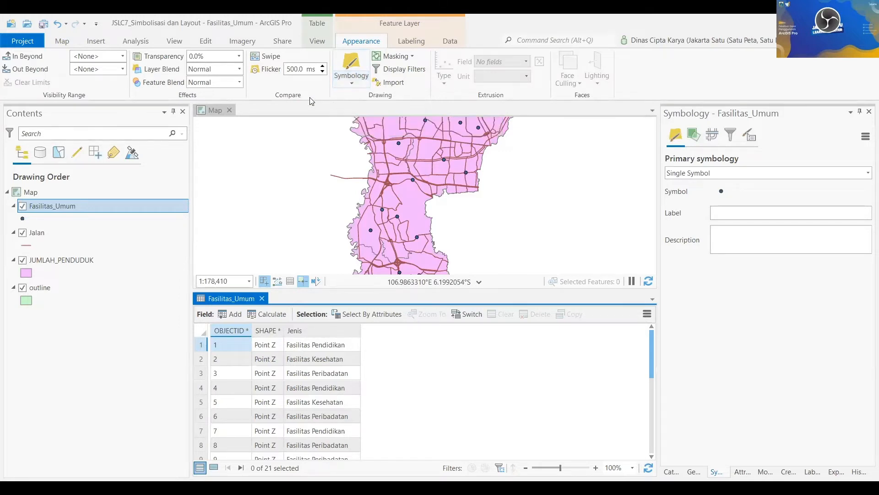
left_click(353, 85)
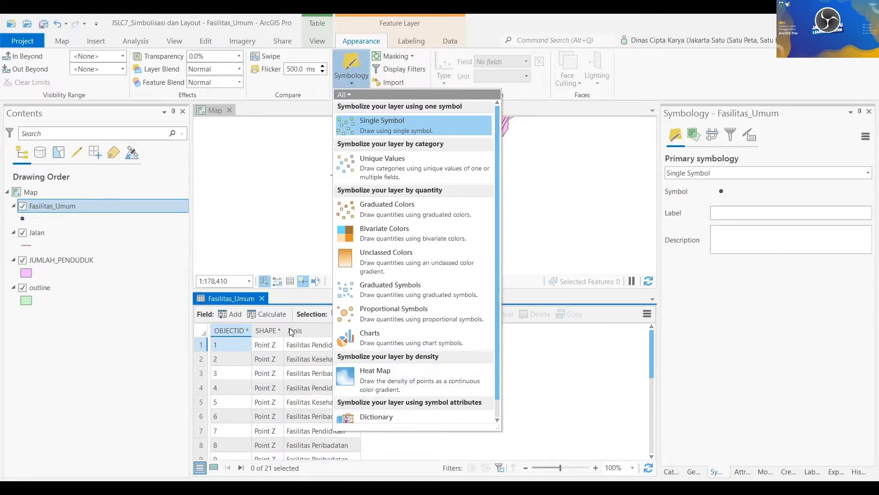
left_click(385, 165)
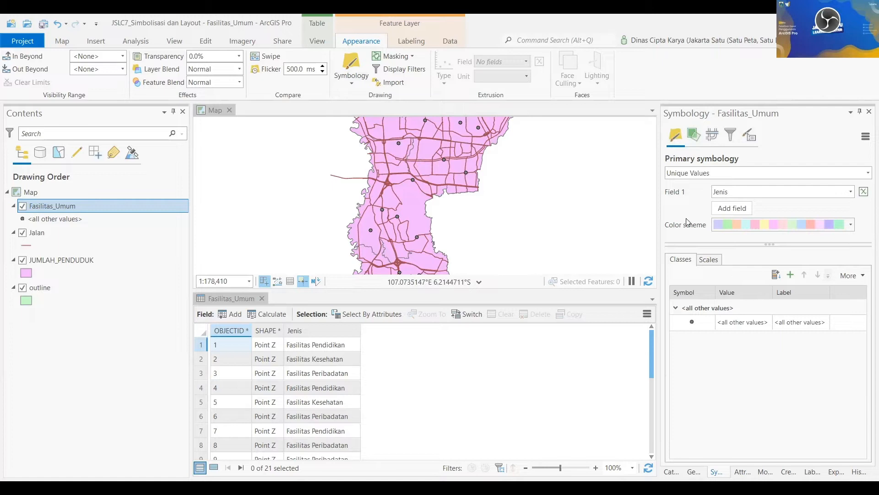
left_click(850, 191)
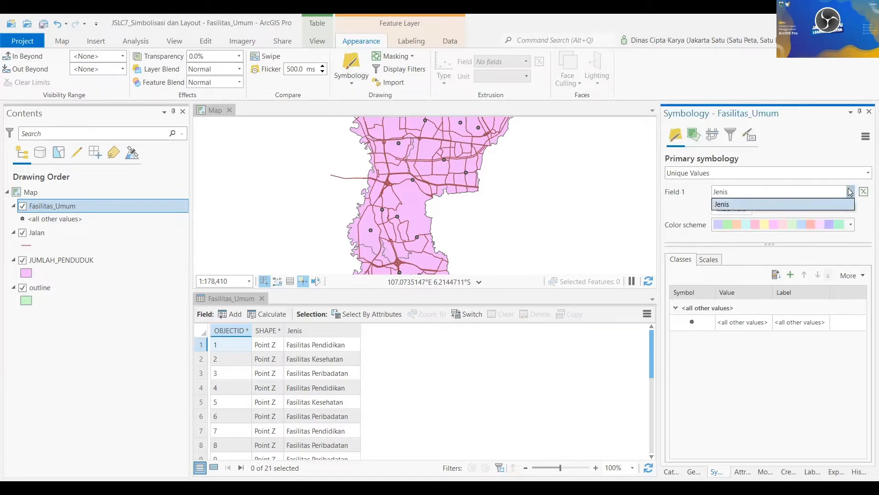
left_click(836, 208)
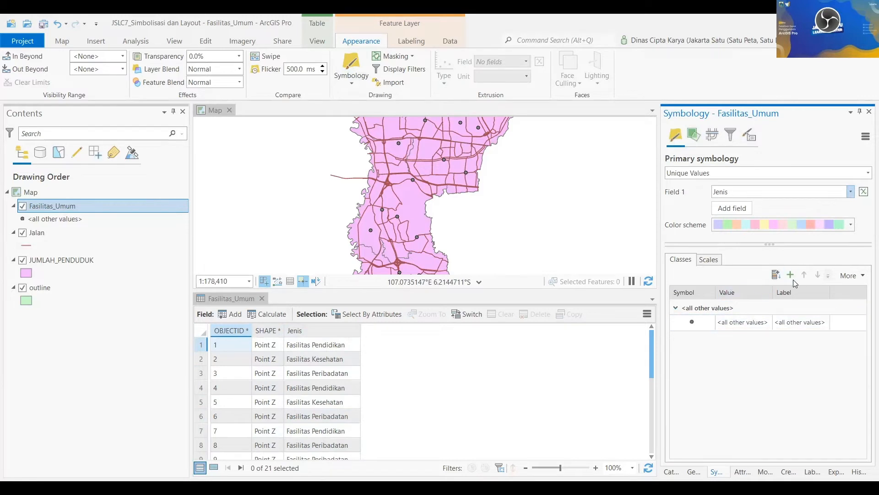
left_click(775, 274)
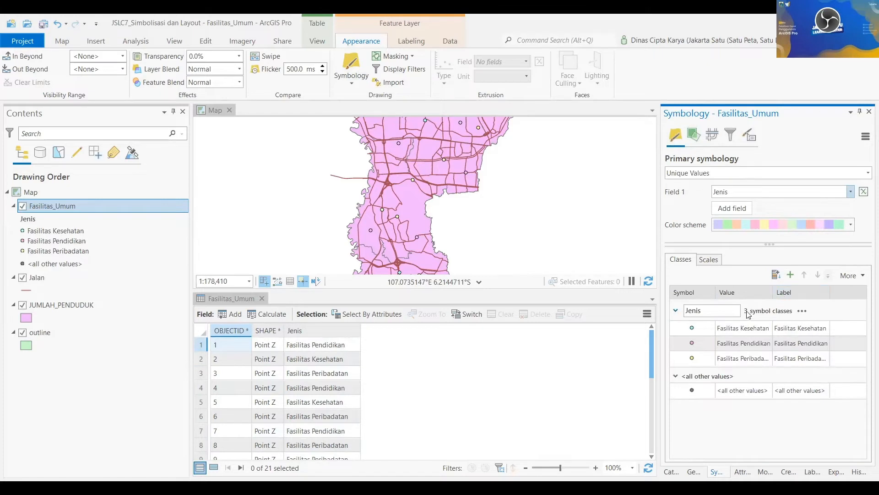
Remove the <all other values> class from the Fasilitas_Umum unique values symbology.
left_click(742, 343)
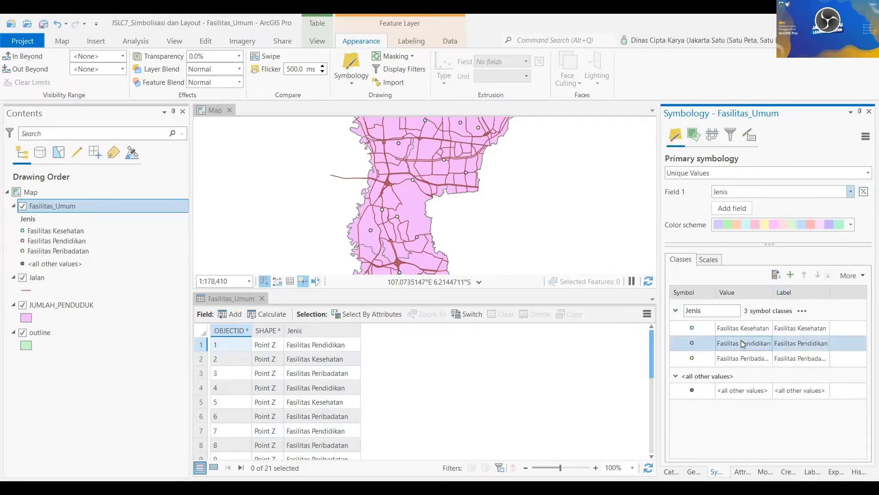
left_click(693, 395)
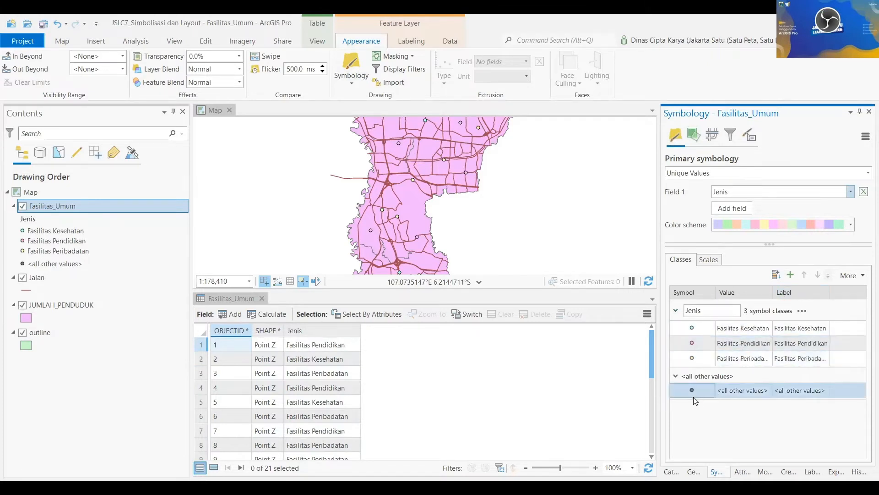
left_click(724, 392)
right_click(729, 393)
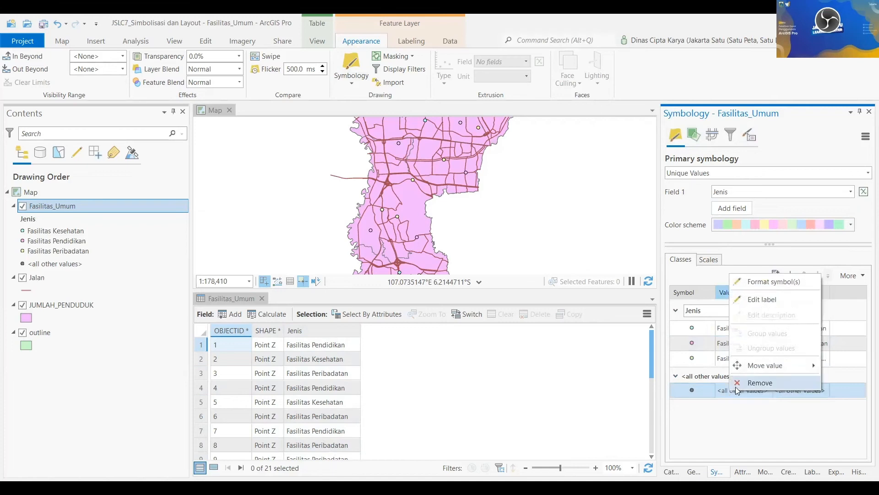
left_click(743, 387)
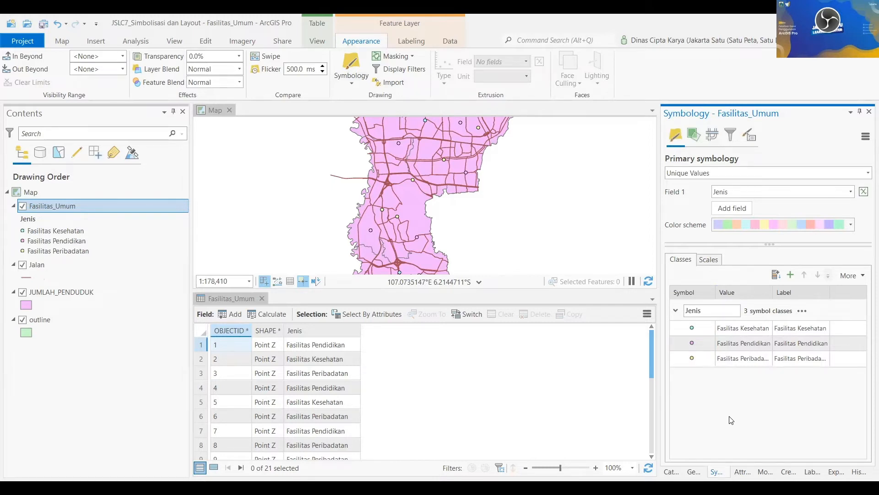
Assign the ArcGIS 2D Hospital symbol from the POI-Large category to the Fasilitas Kesehatan class.
left_click(703, 330)
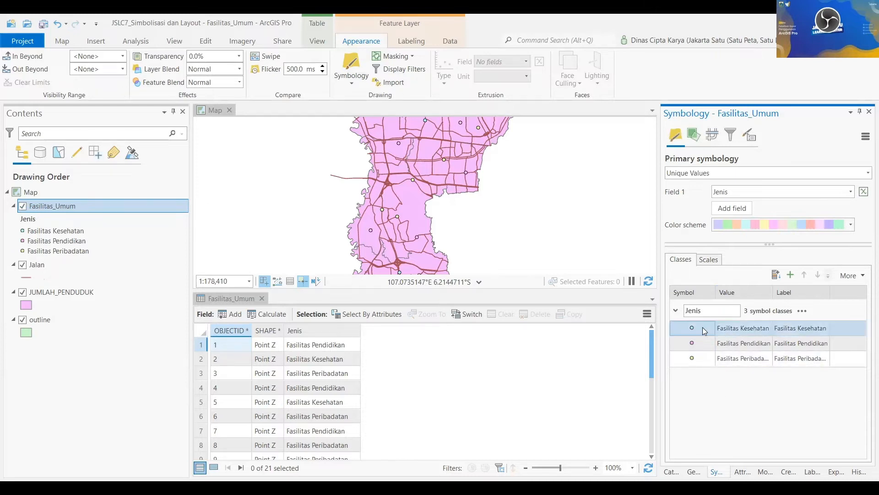
left_click(712, 358)
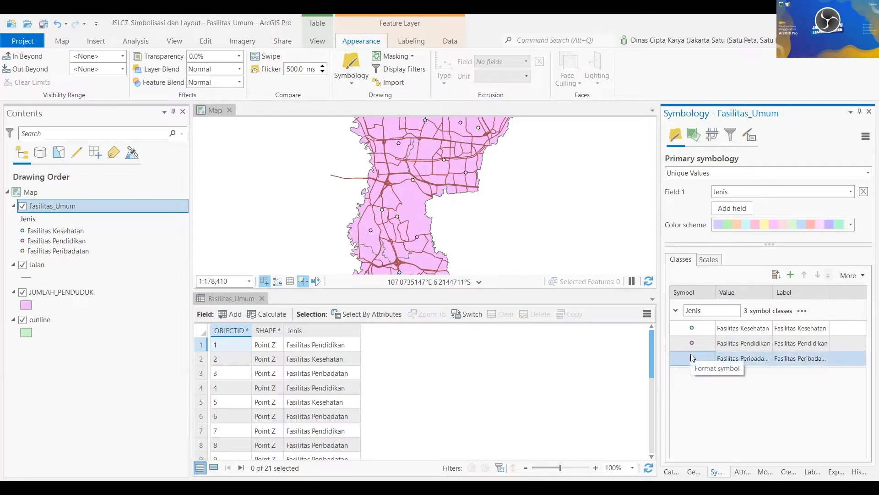
left_click(692, 328)
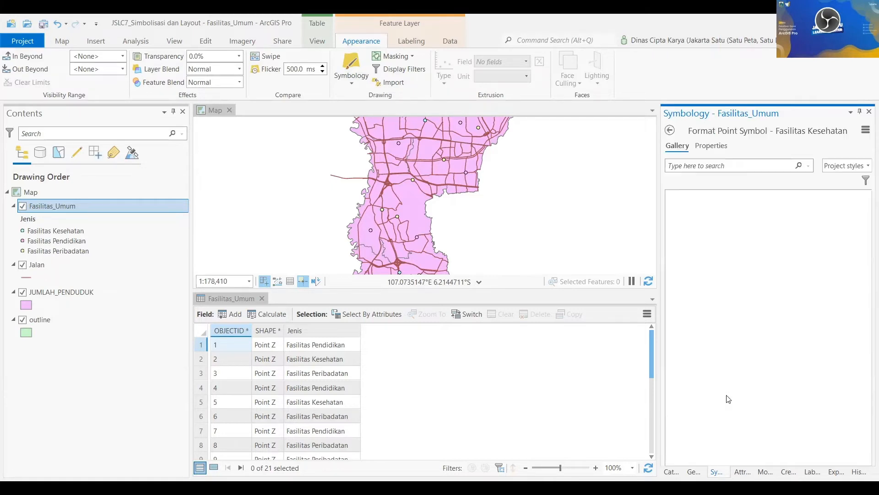
left_click(670, 131)
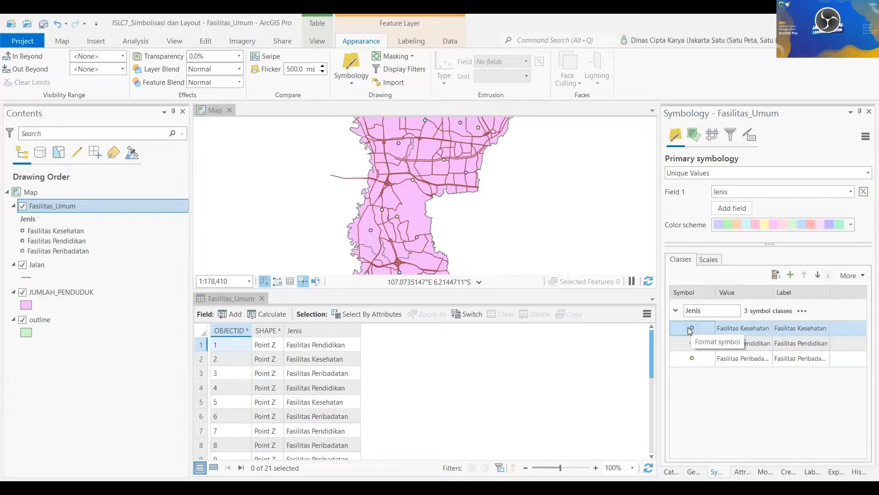
left_click(690, 329)
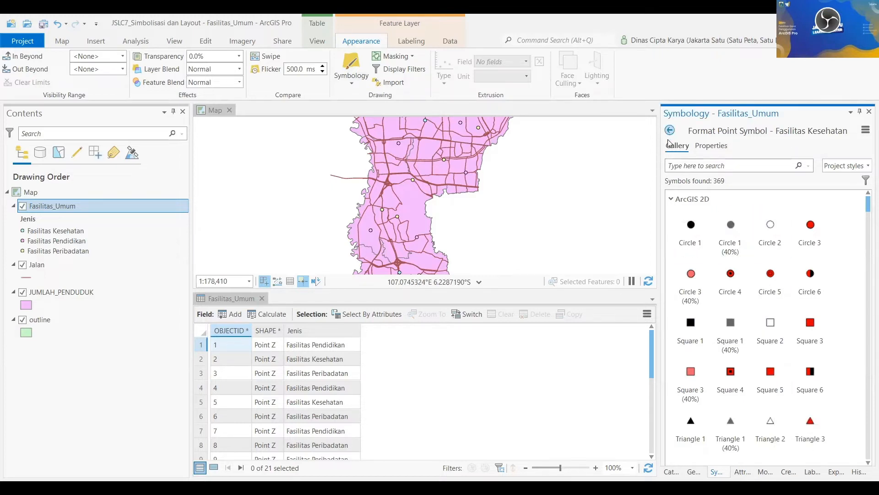
left_click(669, 130)
left_click(700, 327)
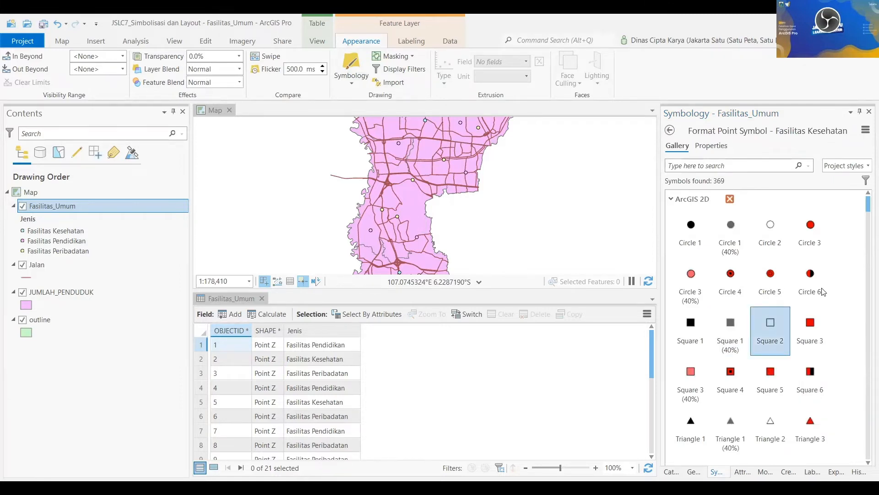
left_click_drag(867, 209, 866, 244)
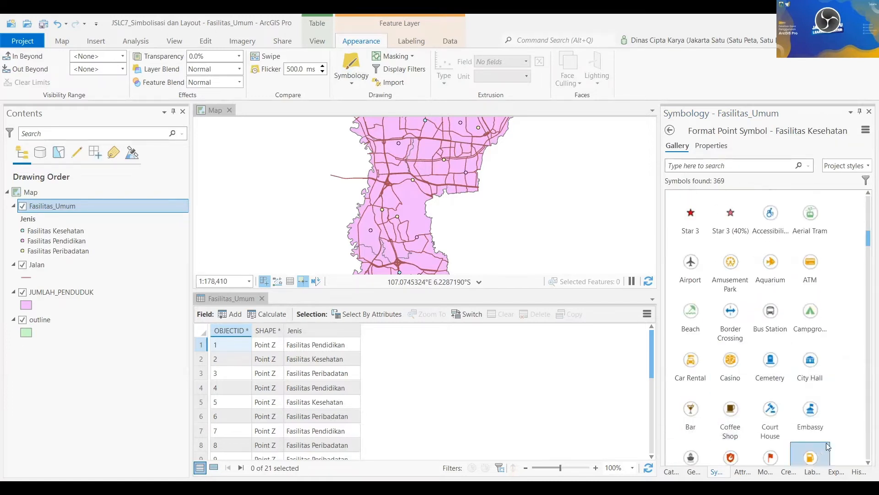
scroll(826, 417, "down", 1)
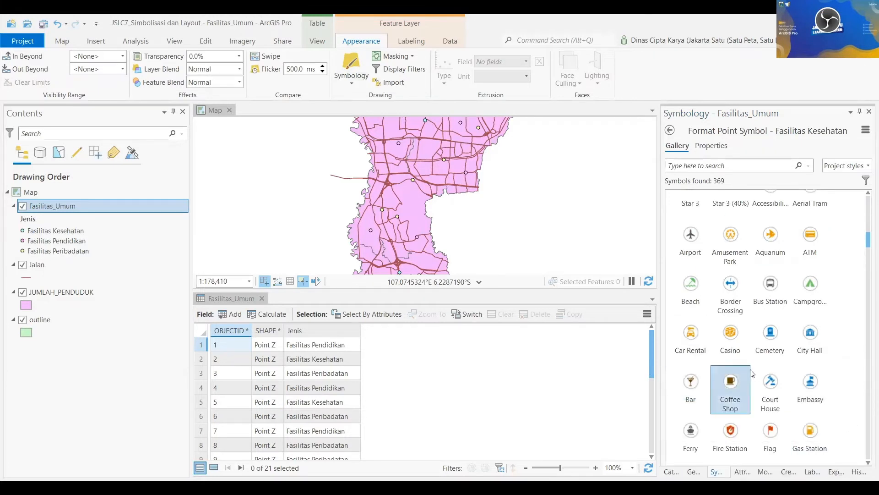
scroll(790, 411, "down", 3)
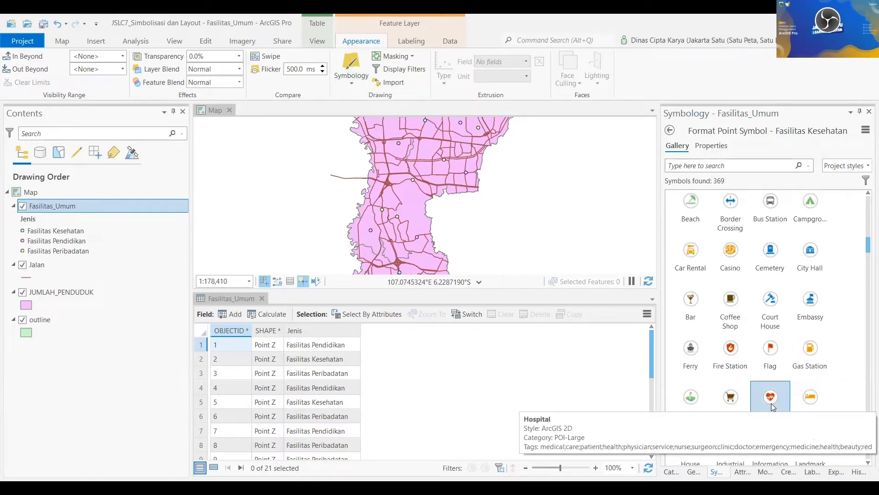
left_click(771, 402)
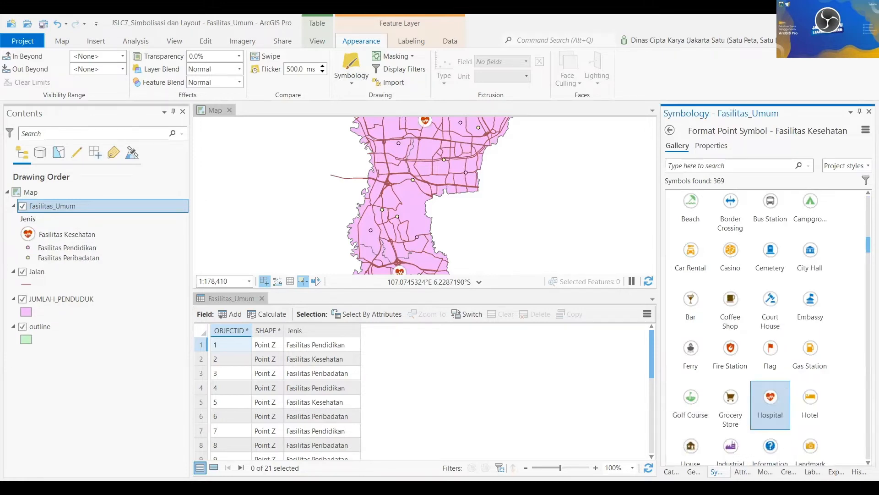
Set the Fasilitas Kesehatan symbol size to 15 pt, apply it and return to the class list.
left_click(710, 146)
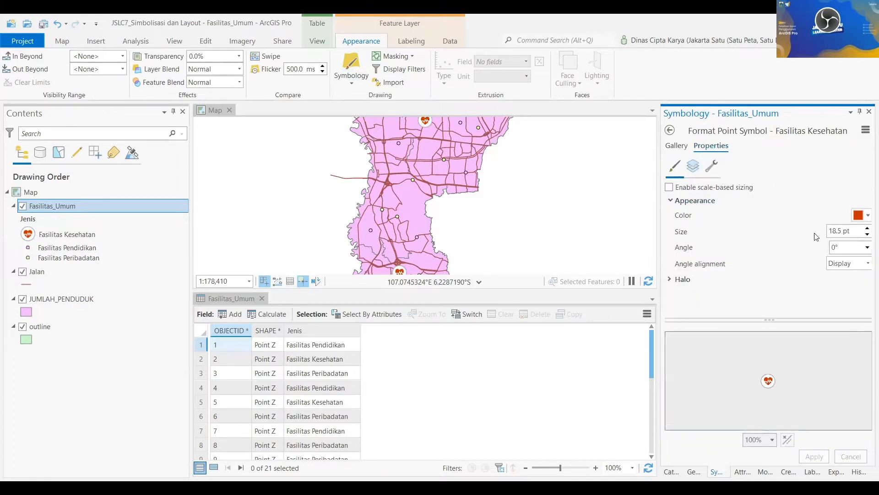
left_click(679, 147)
left_click(710, 147)
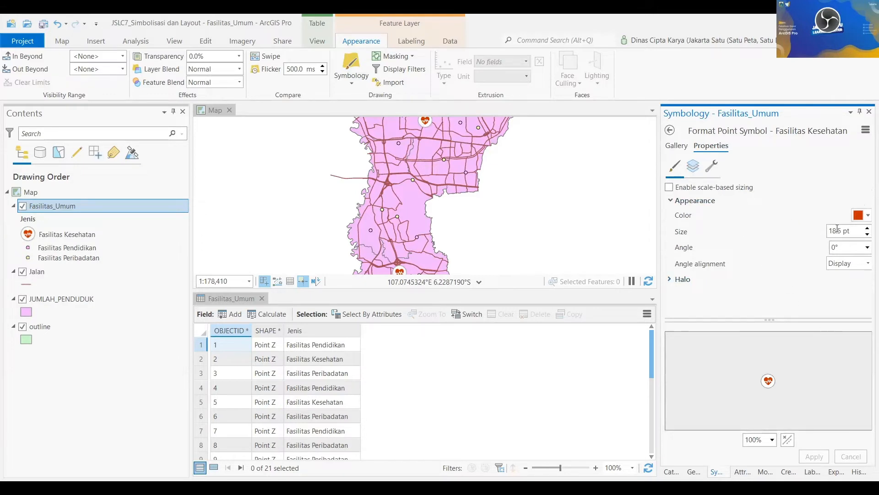
left_click_drag(842, 232, 833, 231)
type("5")
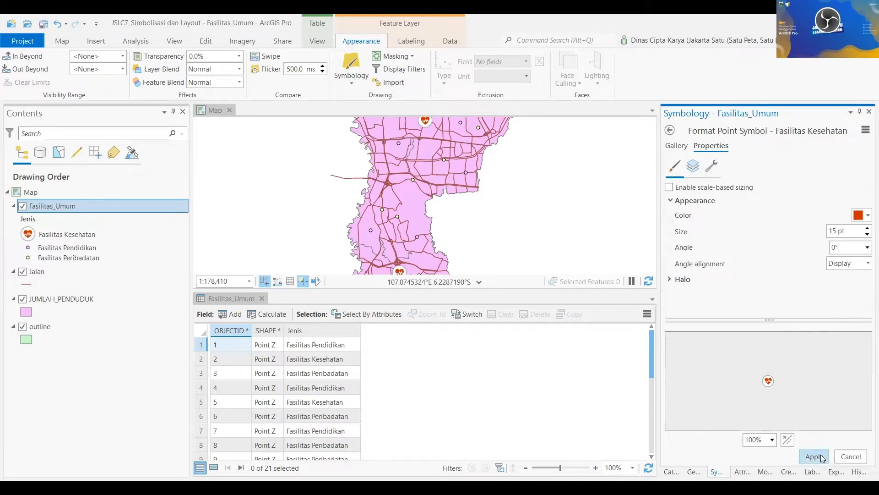
left_click(822, 457)
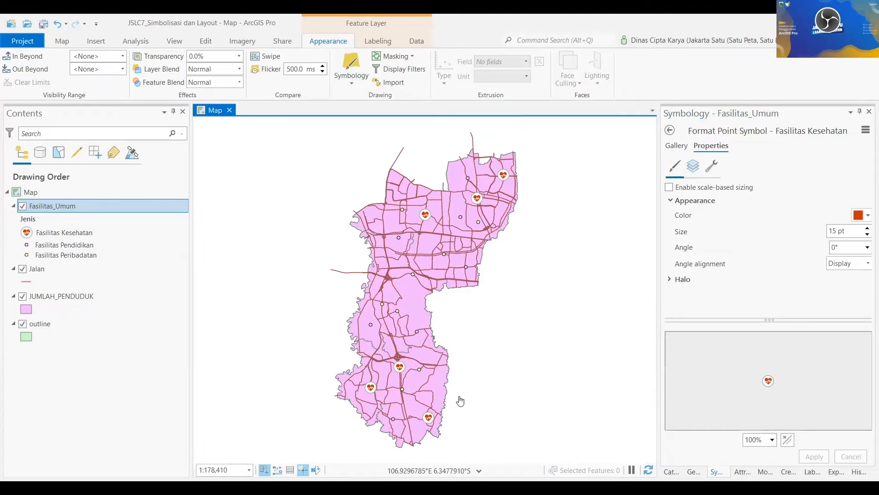
left_click(670, 131)
left_click(671, 132)
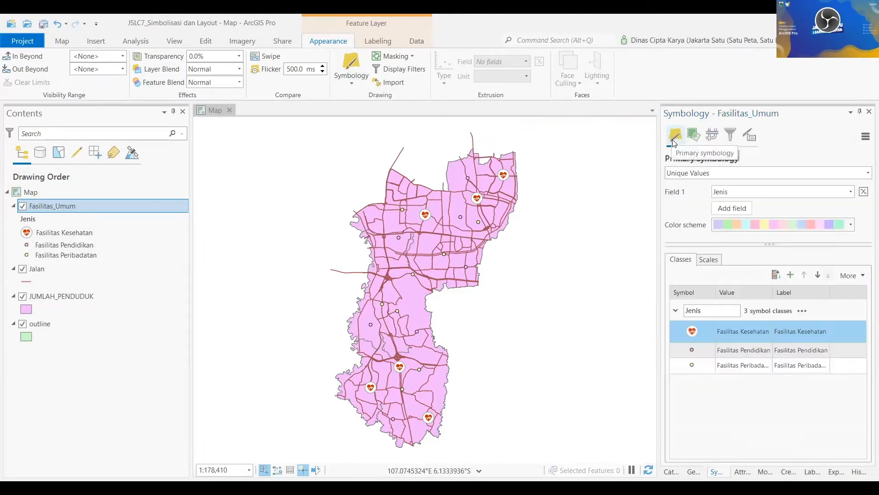
Assign the ArcGIS 2D School symbol from the POI-Medium category to the Fasilitas Pendidikan class.
left_click(693, 349)
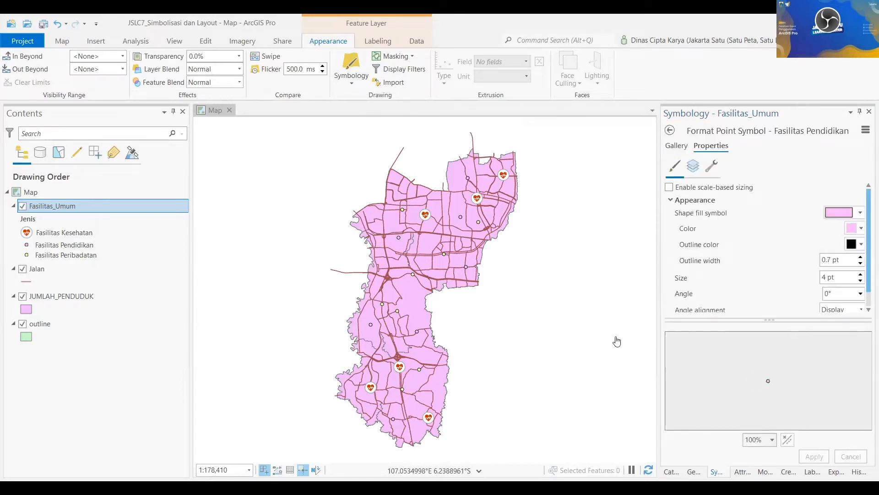
left_click(676, 146)
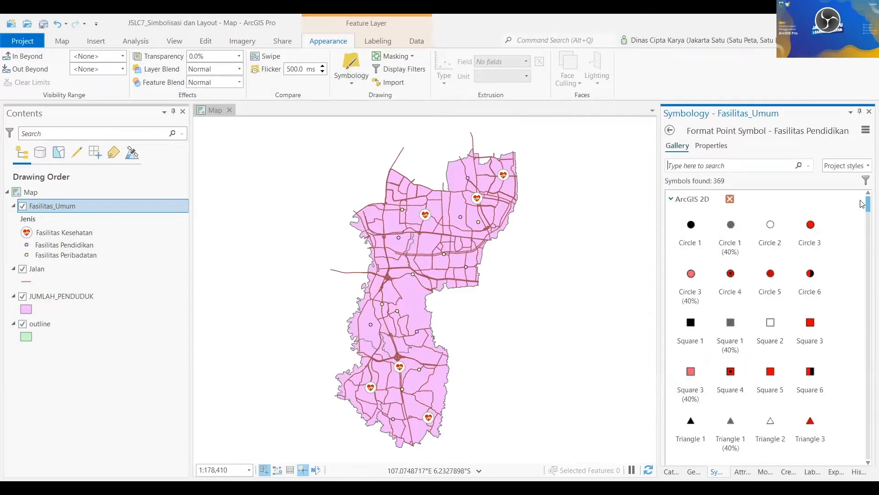
left_click(867, 251)
scroll(747, 352, "down", 10)
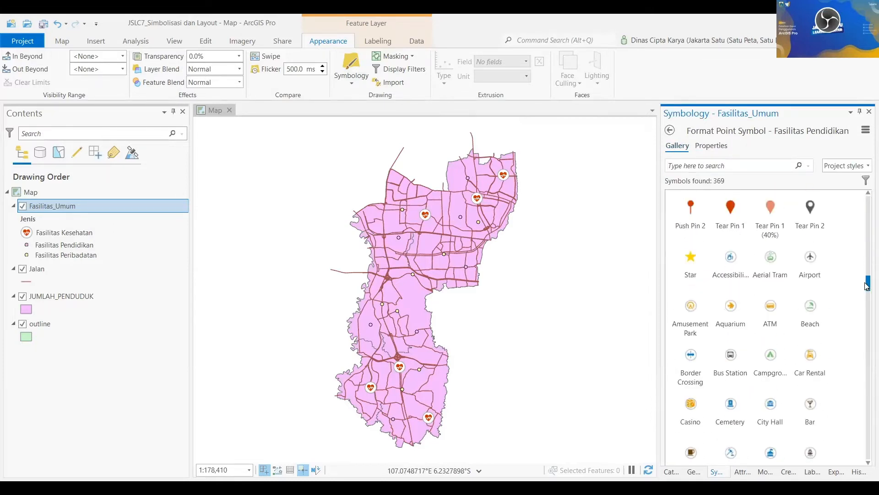
scroll(746, 353, "down", 3)
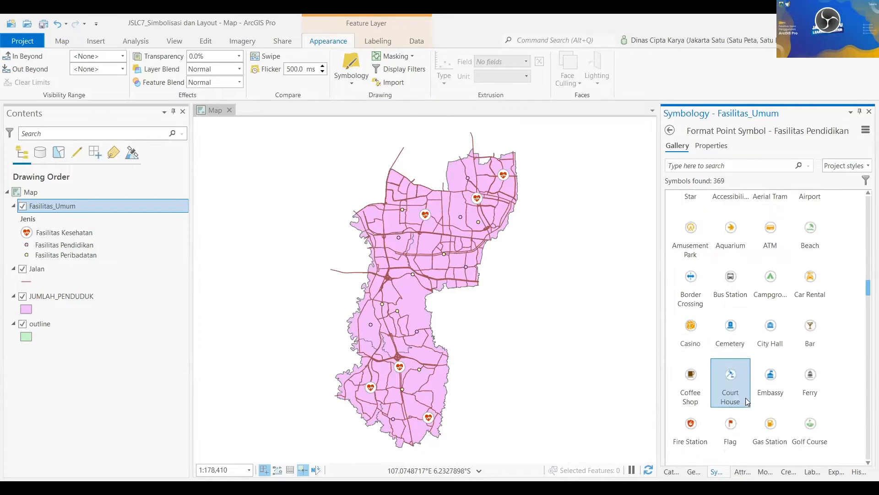
scroll(754, 428, "down", 2)
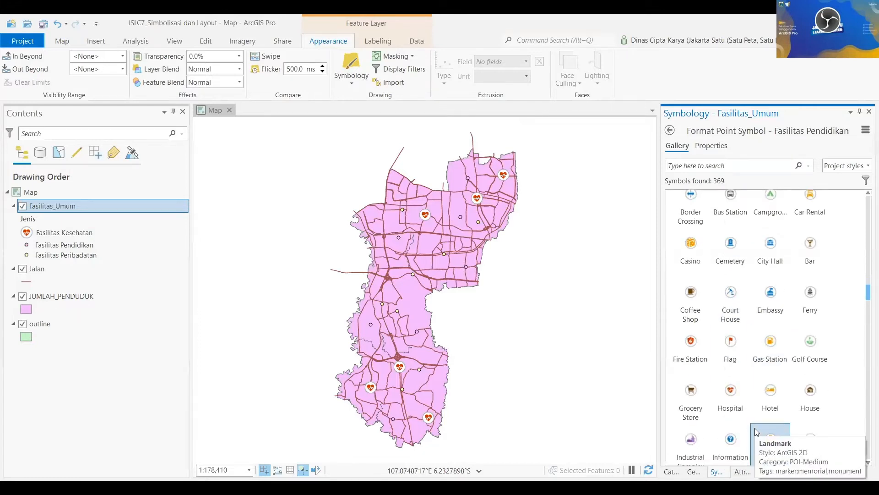
scroll(755, 428, "down", 1)
scroll(751, 434, "down", 1)
scroll(760, 435, "down", 2)
scroll(781, 442, "down", 1)
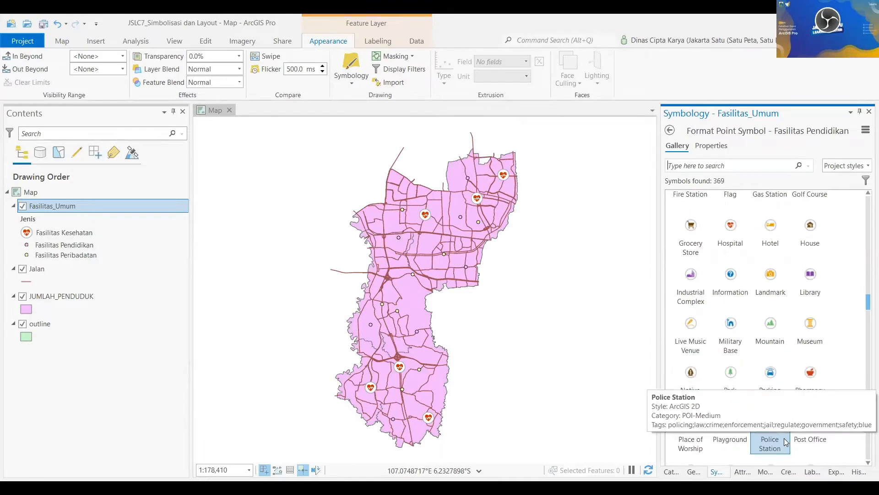
scroll(756, 445, "down", 1)
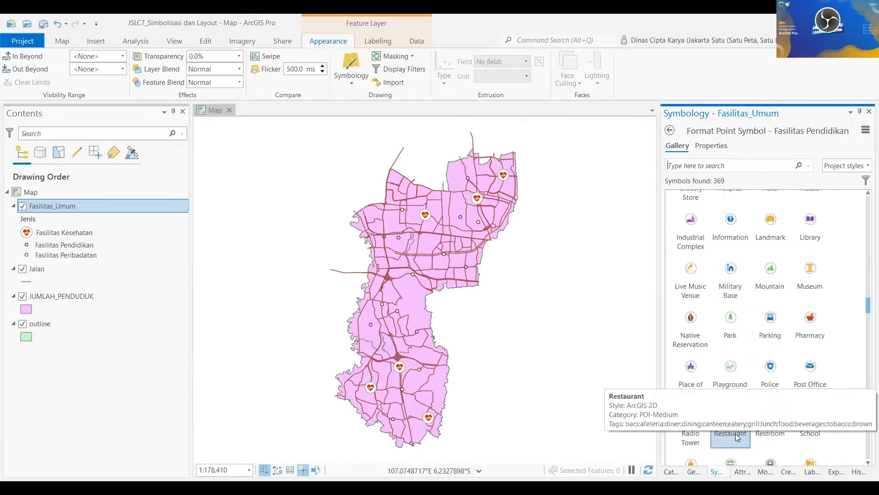
left_click(808, 430)
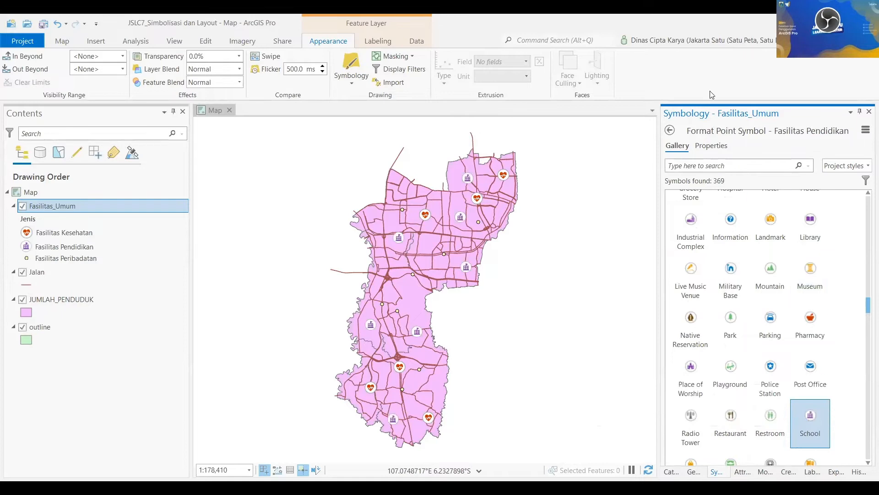
Set the Fasilitas Pendidikan symbol size to 15 pt, apply it and return to the class list.
left_click(711, 145)
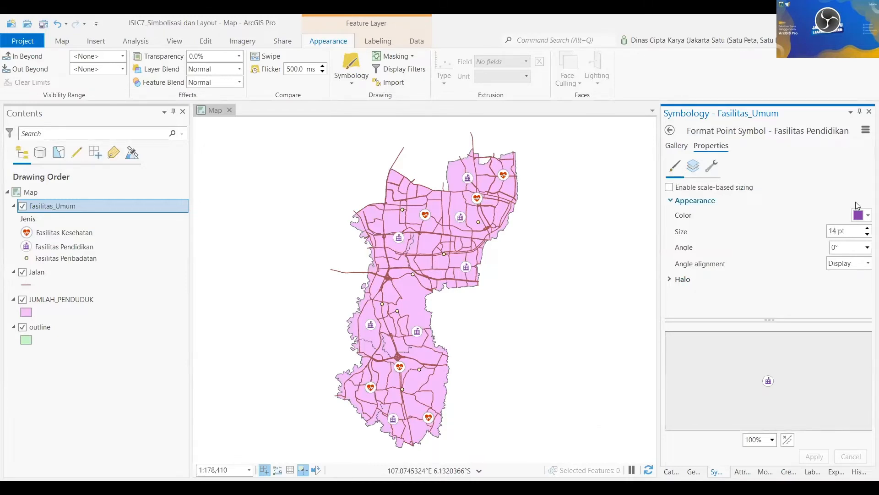
key("BackSpace")
type("5")
left_click(812, 456)
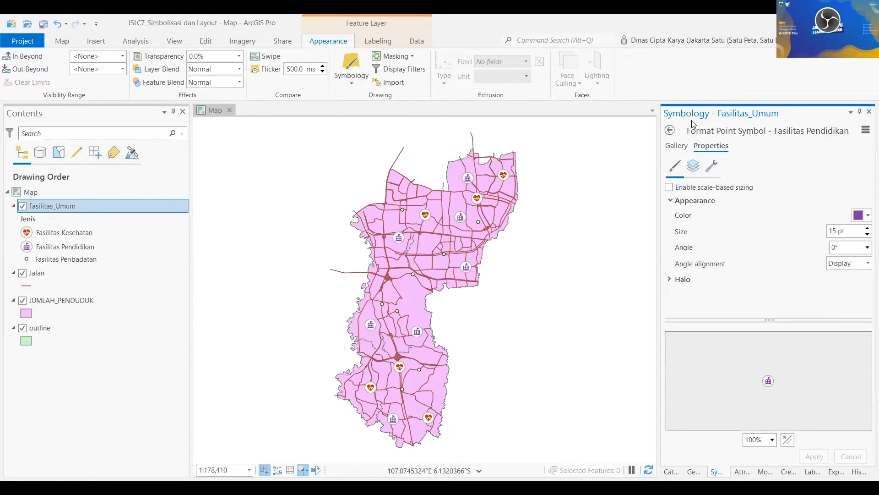
left_click(672, 130)
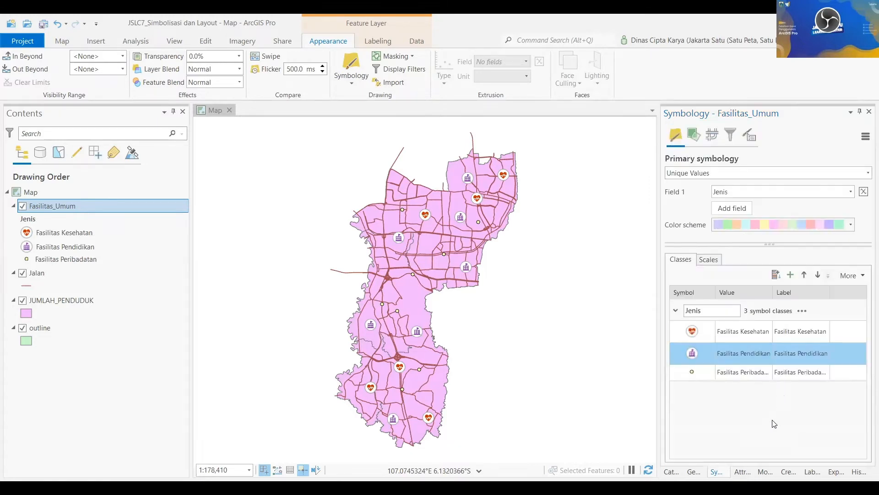
Assign the ArcGIS 2D Place of Worship symbol from the POI-Large category to the Fasilitas Peribadatan class.
left_click(692, 372)
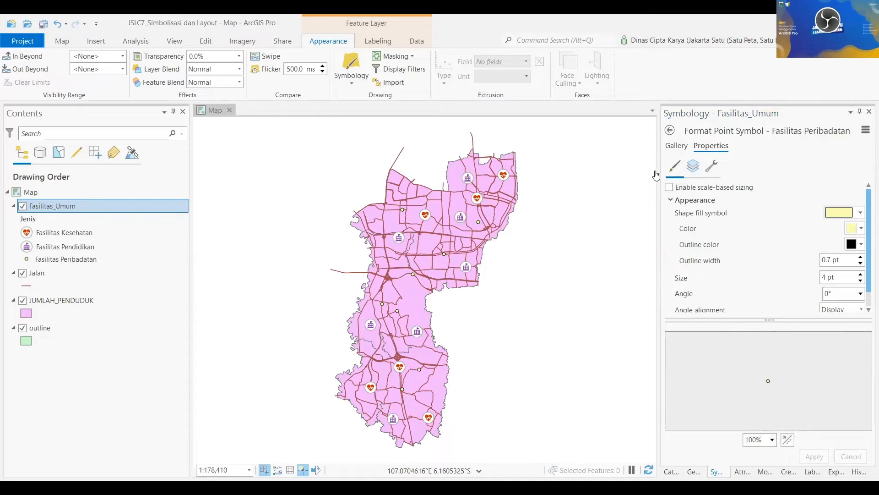
left_click(676, 146)
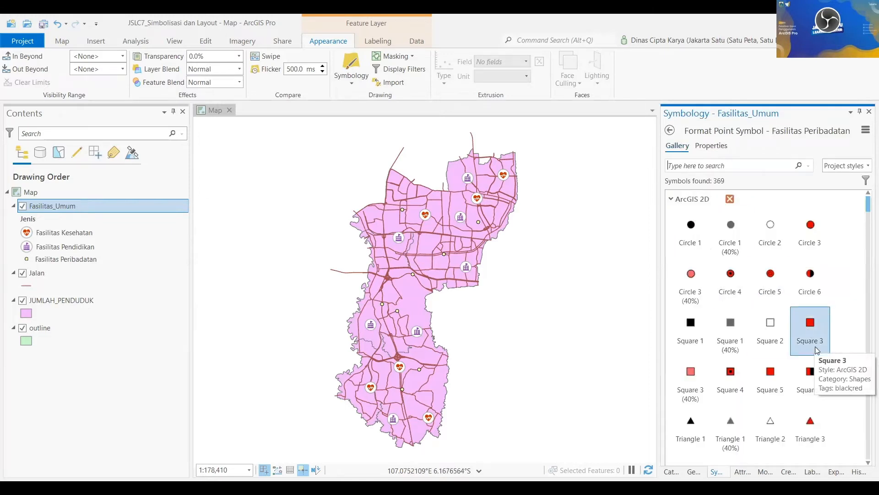
scroll(820, 352, "down", 2)
scroll(820, 356, "down", 3)
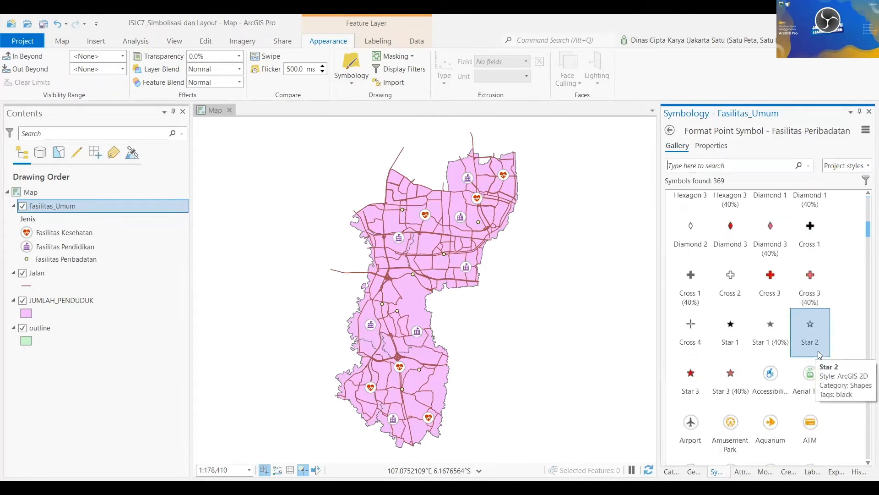
scroll(818, 351, "down", 5)
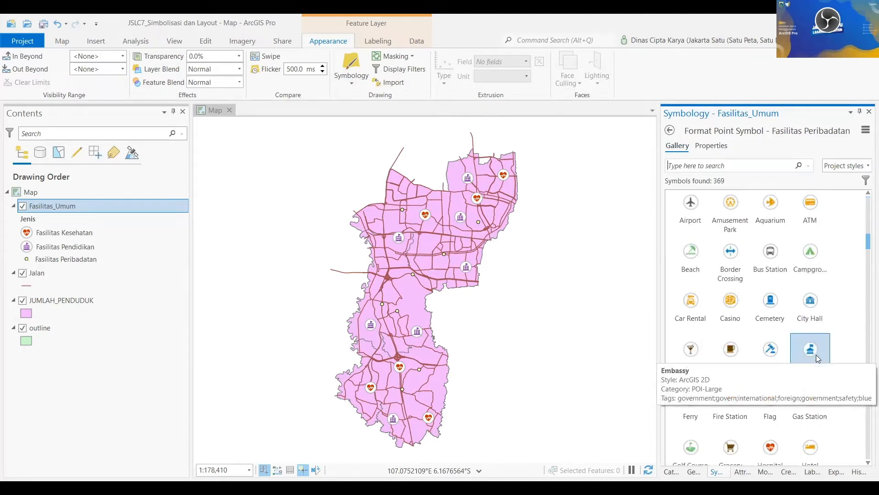
scroll(815, 355, "down", 2)
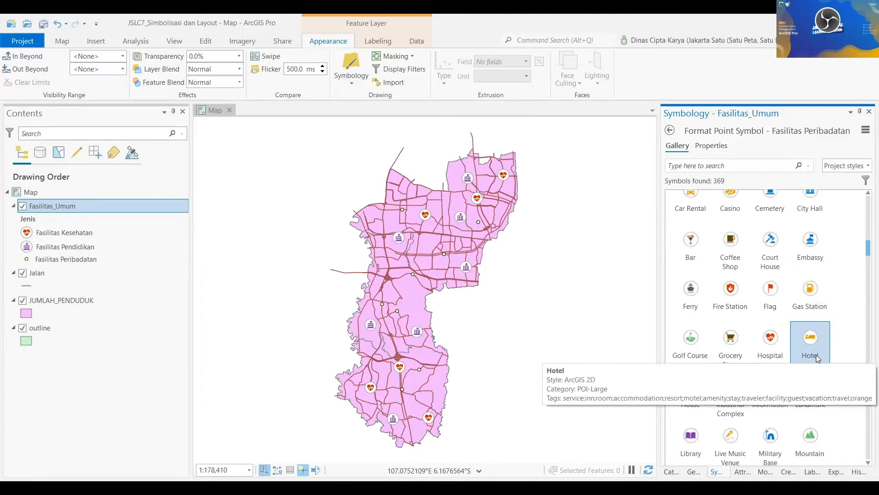
scroll(817, 358, "down", 3)
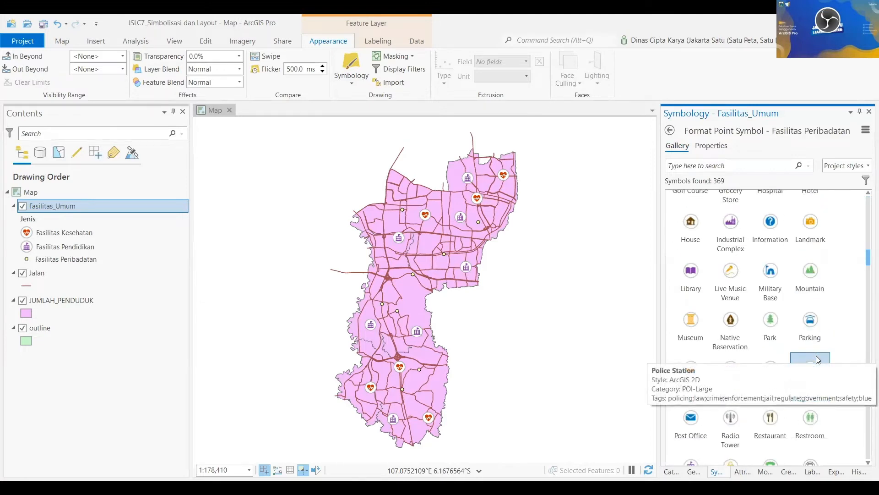
scroll(822, 394, "down", 1)
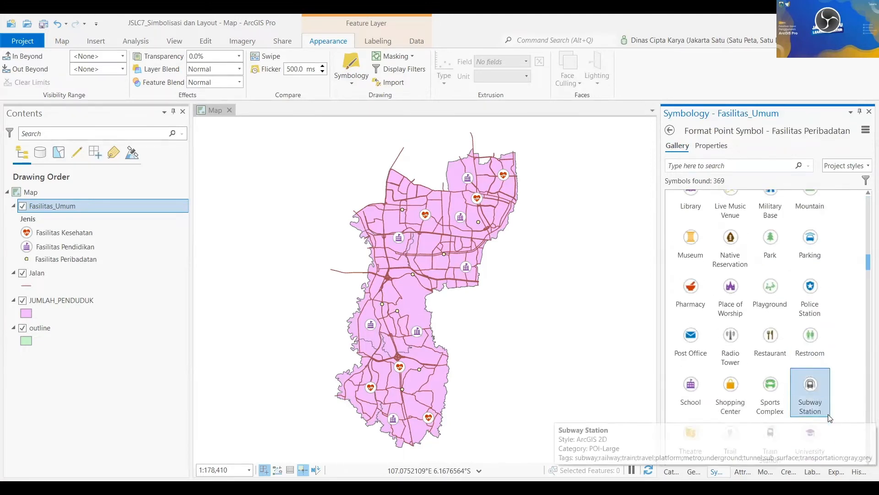
left_click(731, 287)
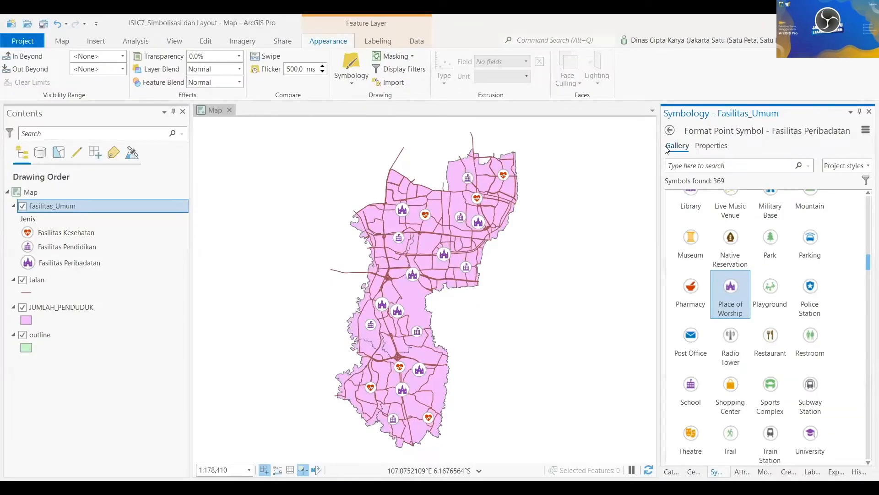
Set the Fasilitas Peribadatan symbol to 15 pt and bright yellow, apply it and return to the class list.
left_click(707, 147)
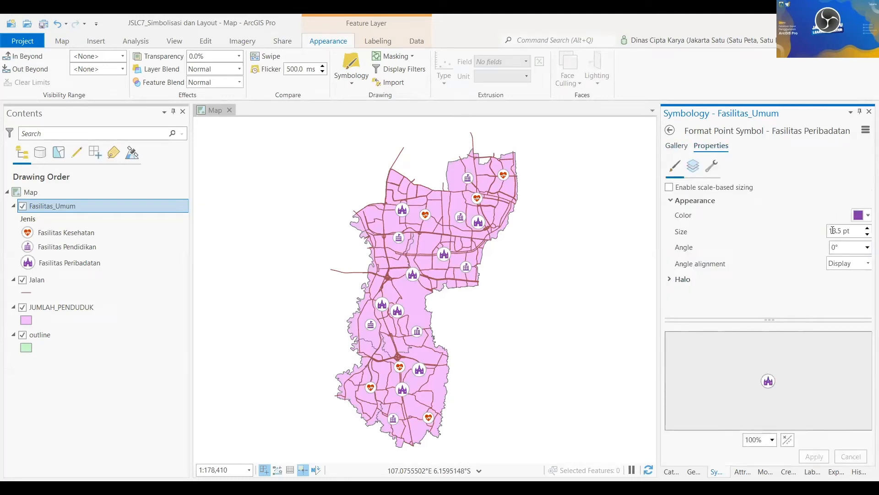
left_click_drag(842, 230, 831, 233)
type("15")
left_click(866, 219)
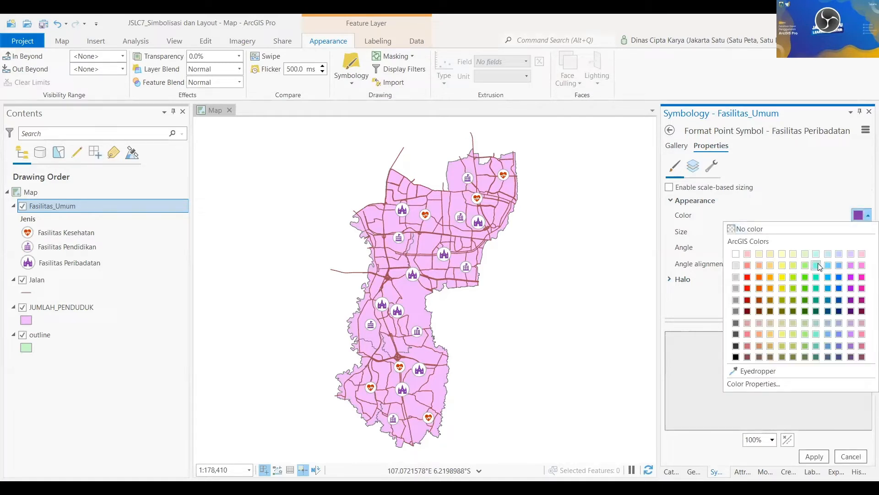
left_click(782, 278)
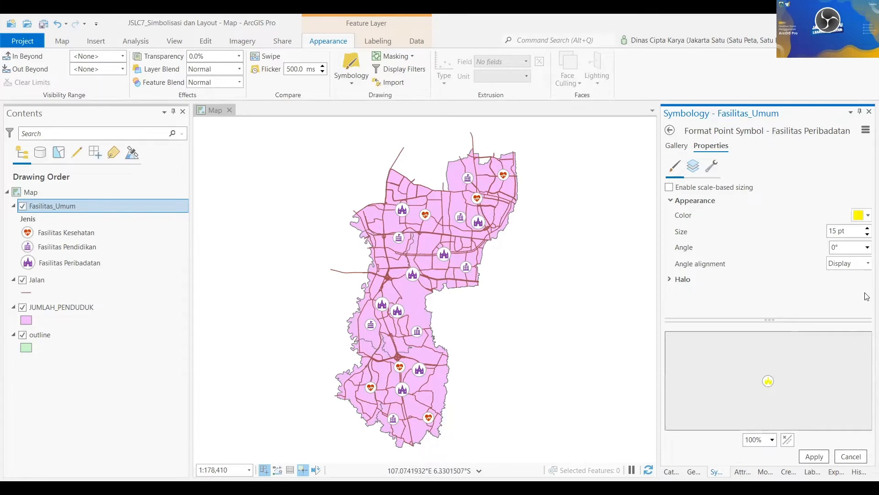
left_click(813, 456)
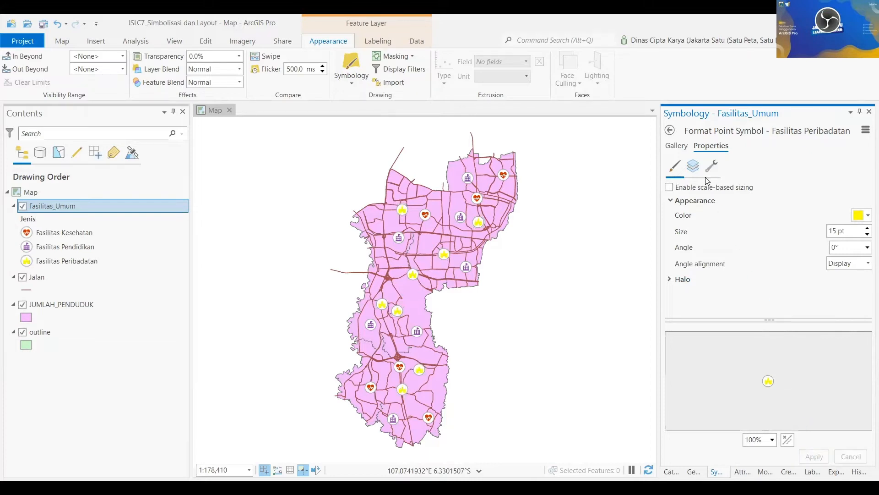
left_click(671, 132)
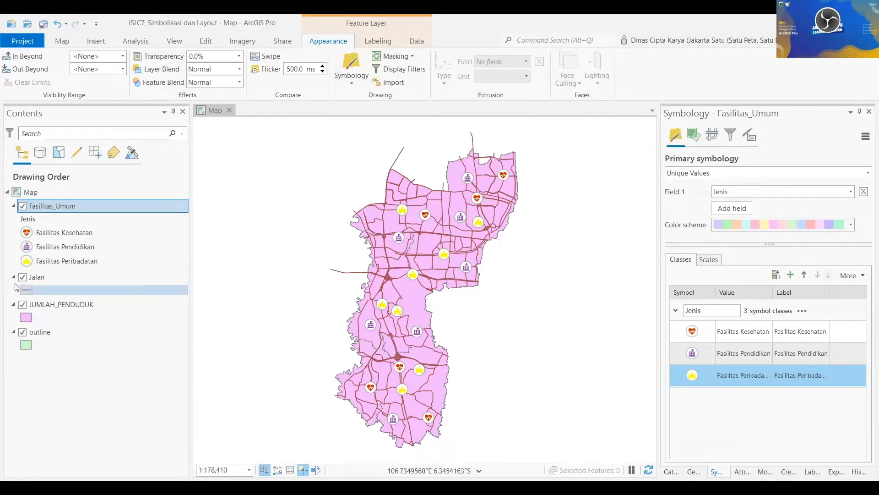
Examine the road types in the TIPOLOGI field of the Jalan attribute table, and close the table.
left_click(40, 278)
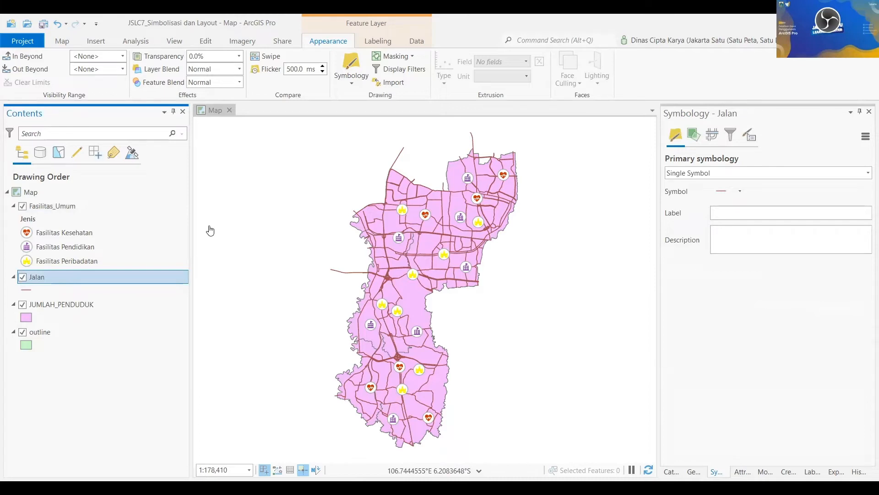
right_click(95, 284)
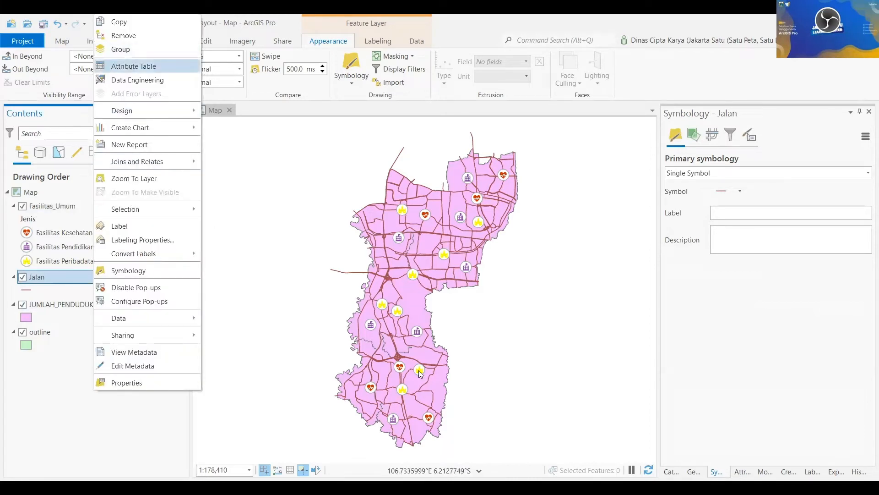
key("Return")
left_click_drag(296, 457, 342, 457)
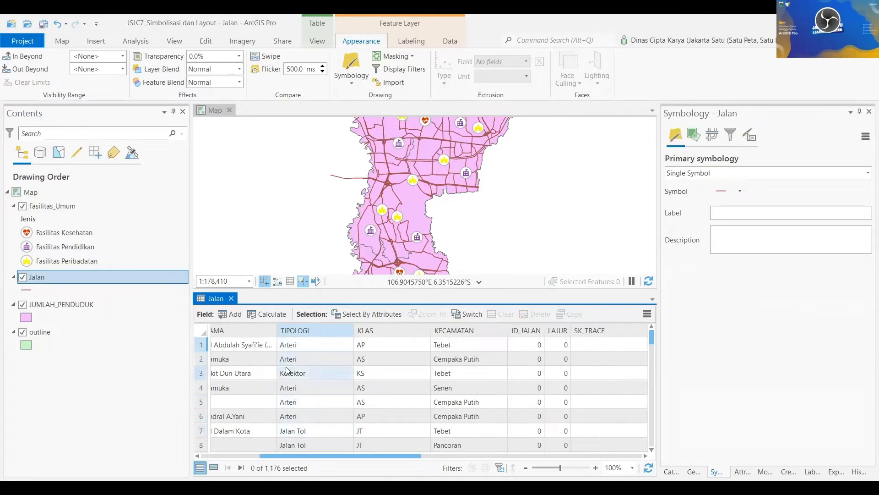
scroll(315, 428, "down", 1)
scroll(312, 433, "down", 7)
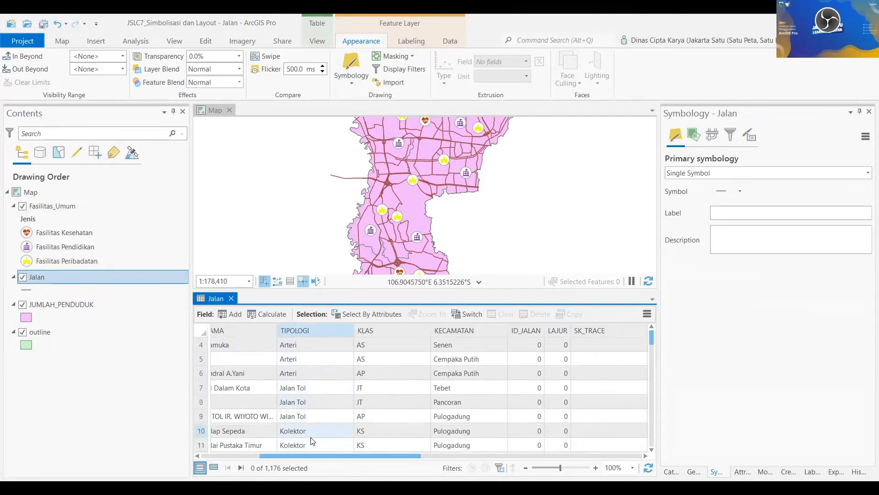
scroll(312, 435, "down", 8)
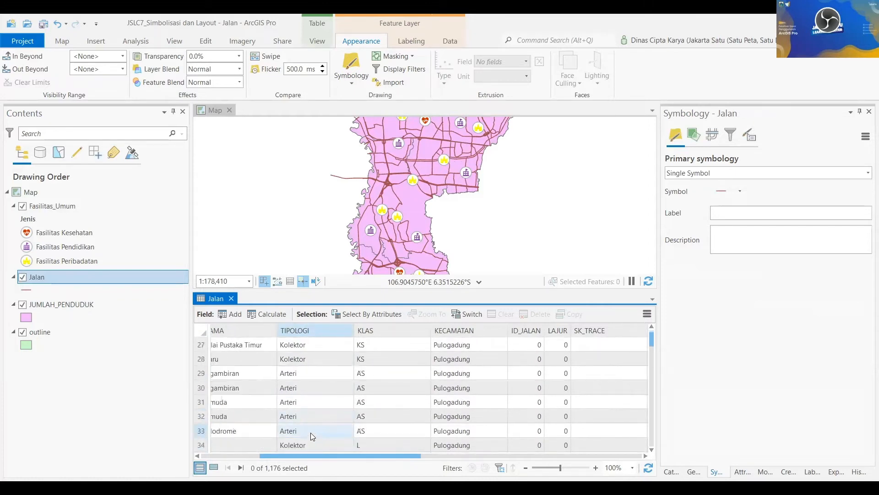
scroll(315, 439, "down", 3)
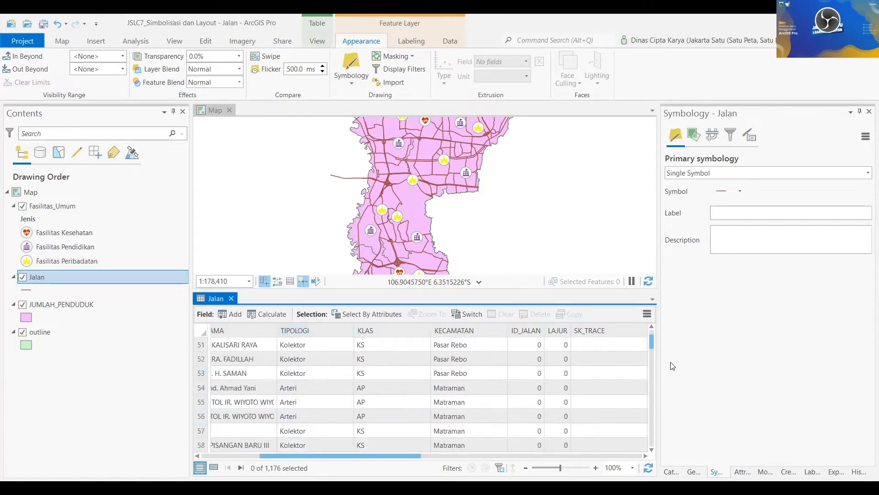
left_click_drag(651, 345, 664, 432)
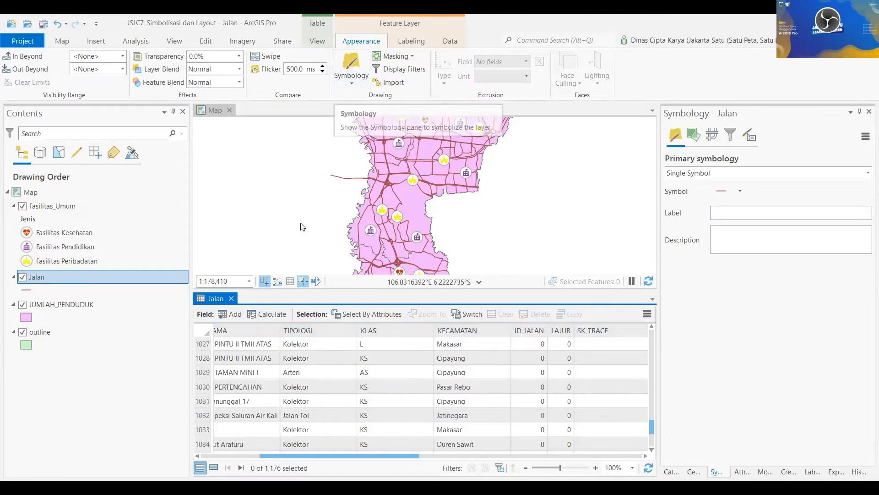
left_click(232, 299)
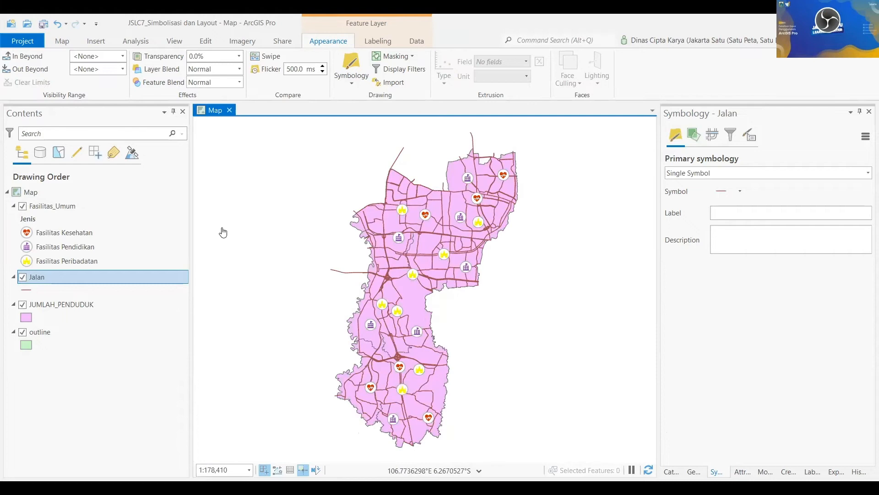
Symbolize the Jalan layer with Unique Values based on the TIPOLOGI field.
left_click(353, 81)
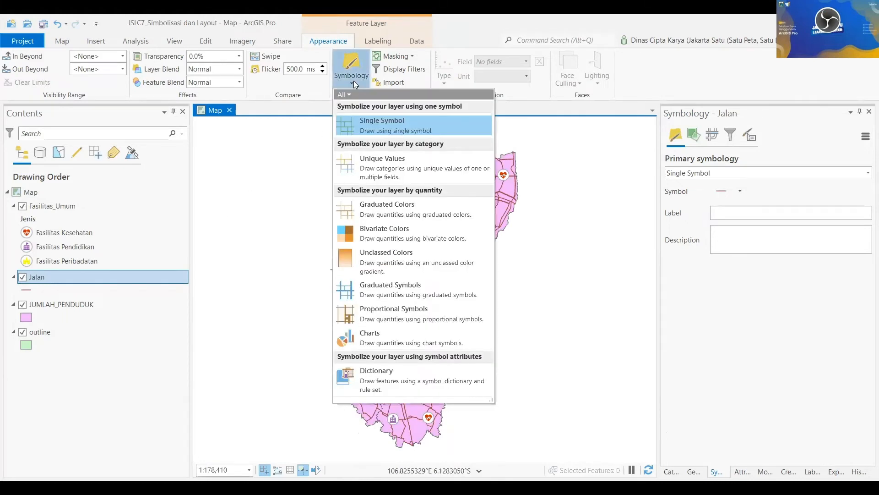
left_click(368, 169)
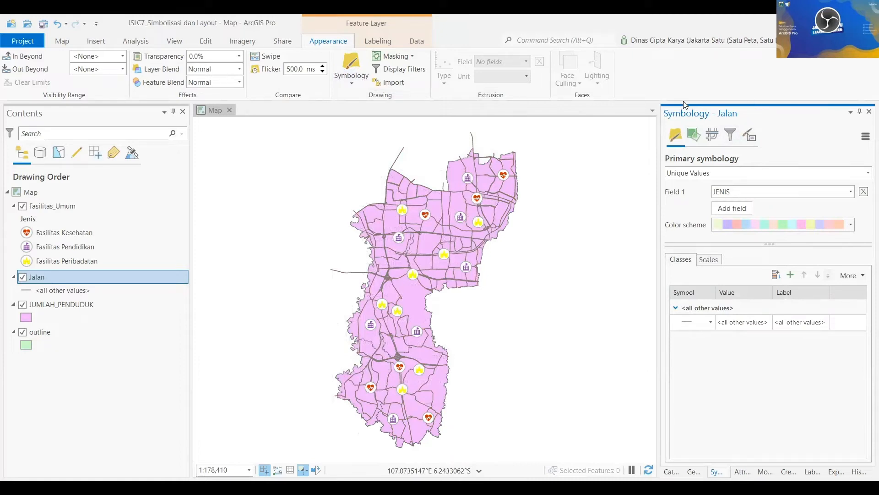
left_click(770, 198)
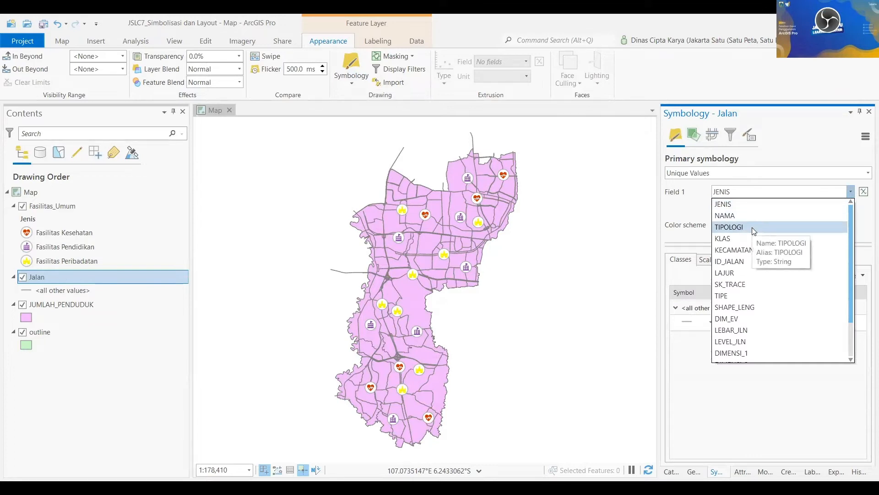
left_click(753, 232)
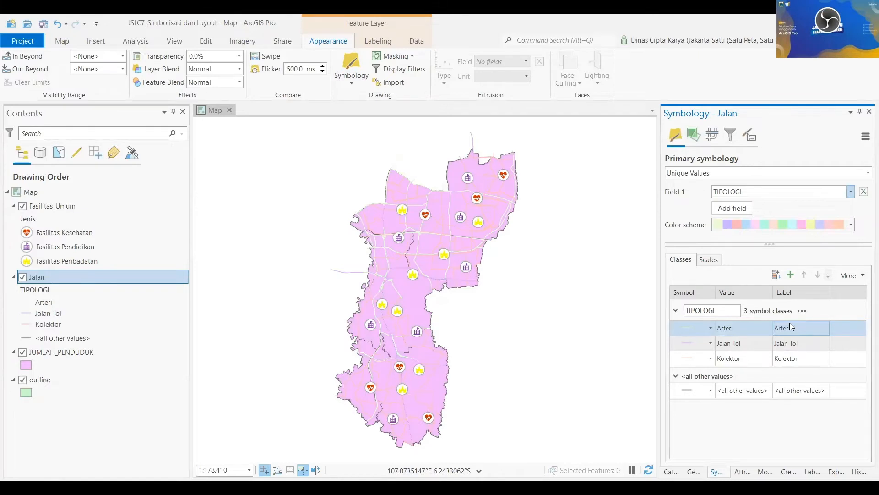
Remove the <all other values> class from the Jalan symbology.
left_click(775, 359)
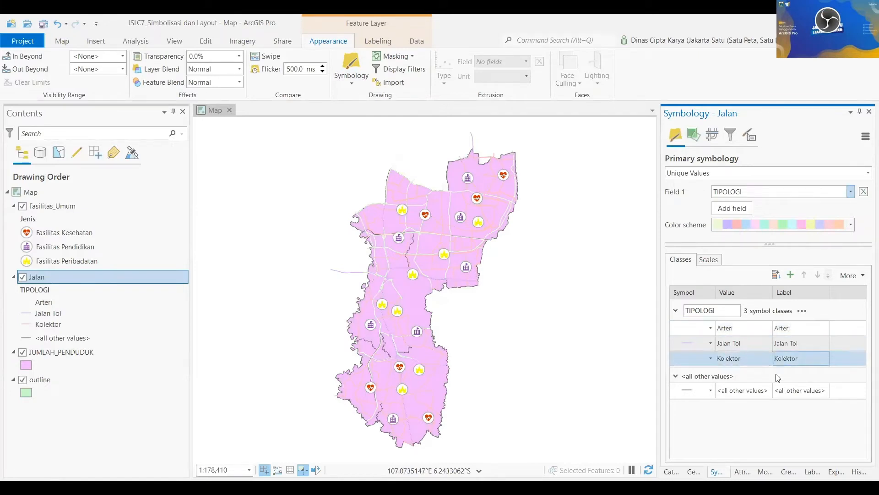
left_click(760, 391)
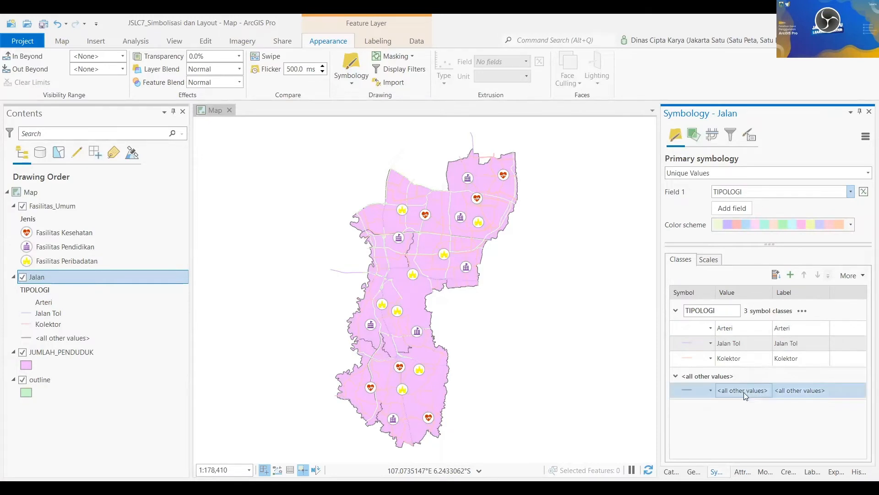
right_click(743, 392)
left_click(770, 383)
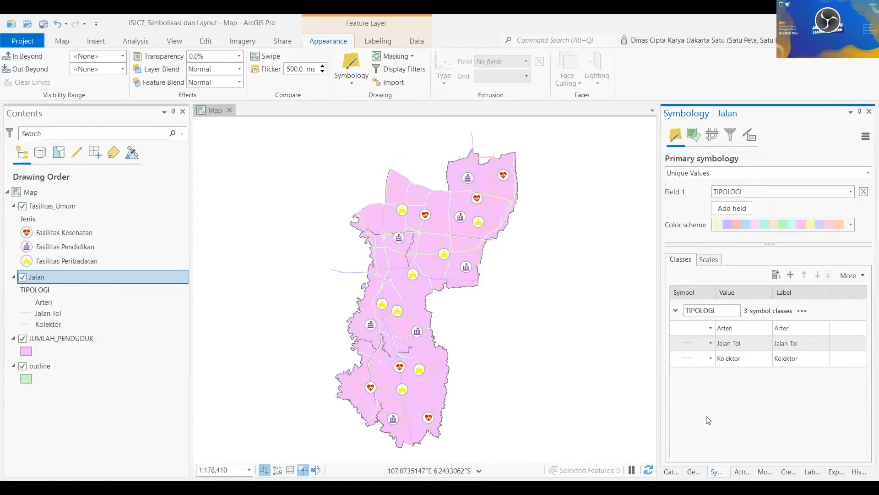
left_click(848, 226)
left_click(684, 329)
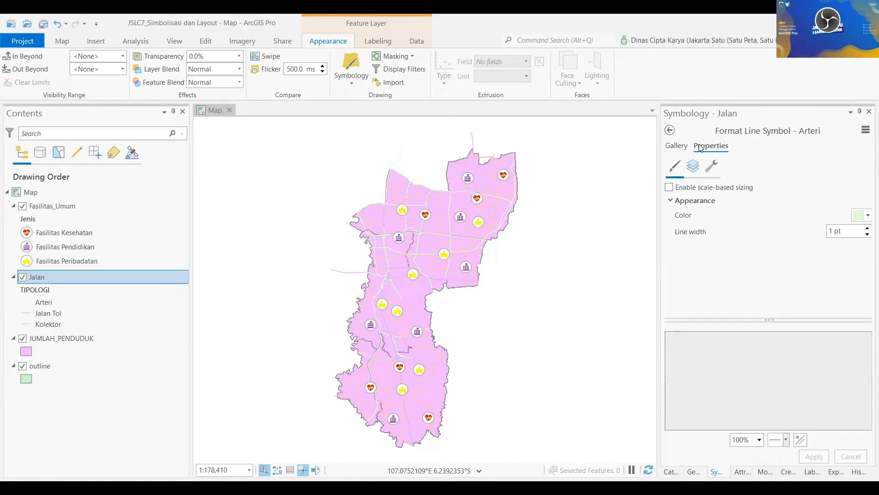
left_click(678, 146)
left_click(712, 146)
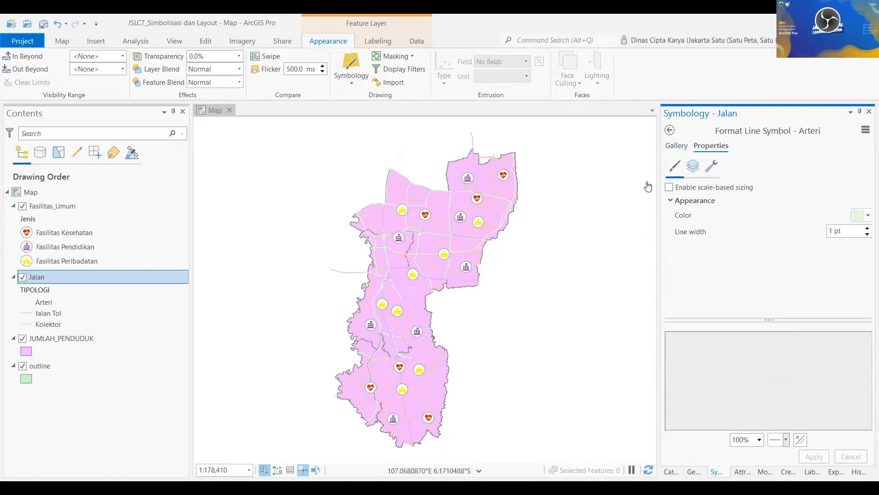
left_click(672, 131)
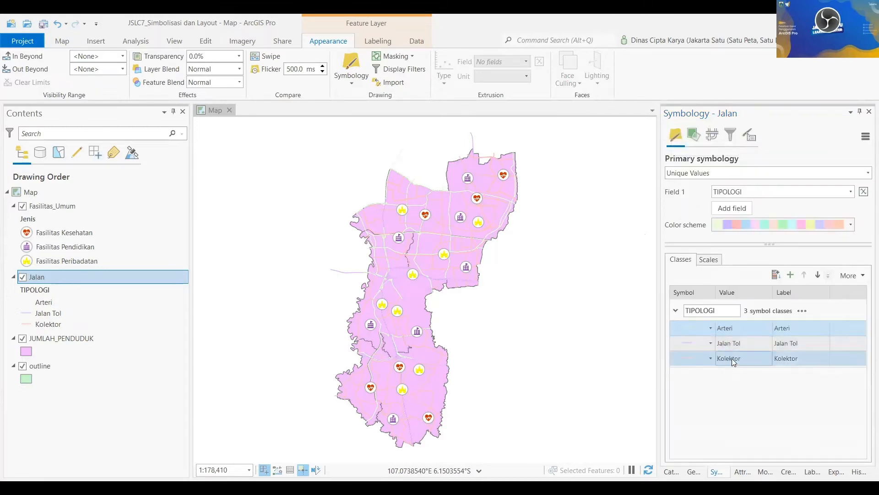
Set the Arteri line symbol to bright red with a 2 pt width, apply it and return to the class list.
left_click(735, 346)
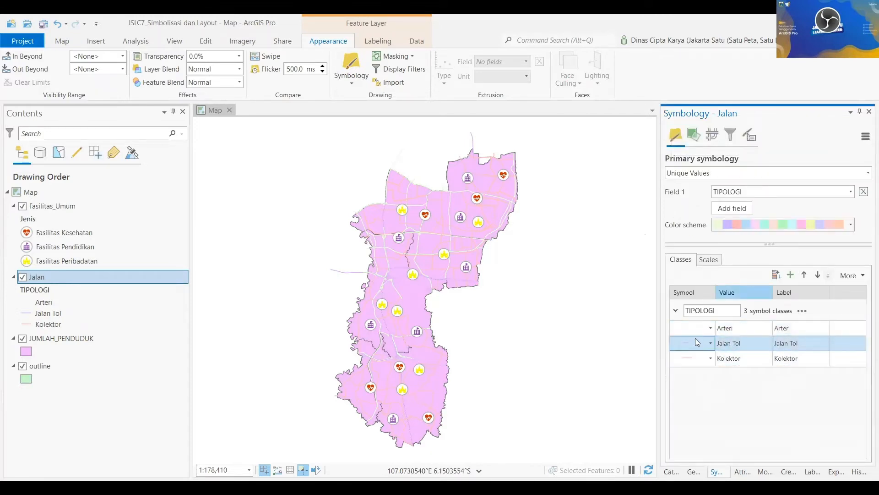
left_click(687, 330, "ctrl")
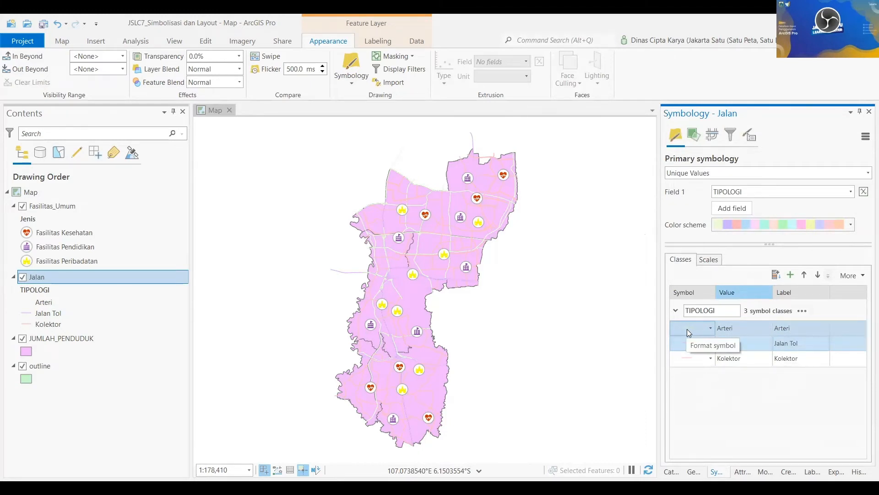
left_click(687, 328)
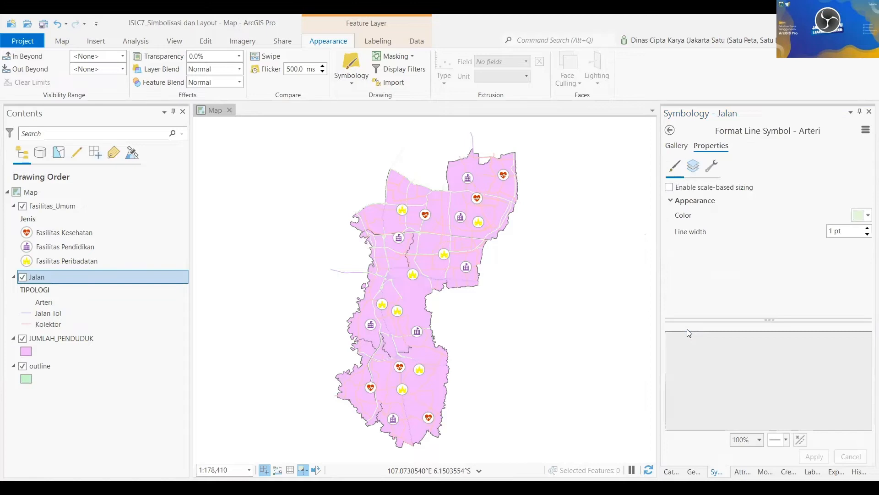
left_click(866, 217)
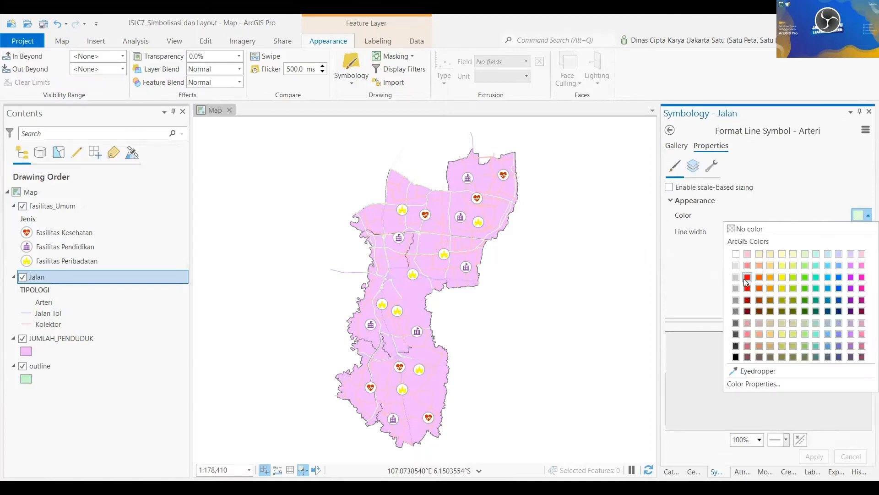
left_click(745, 276)
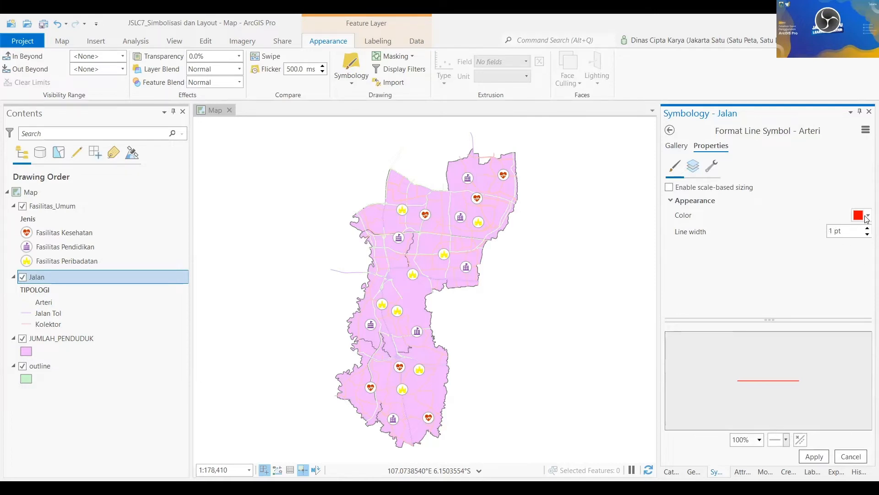
key("BackSpace")
type("2")
left_click(814, 458)
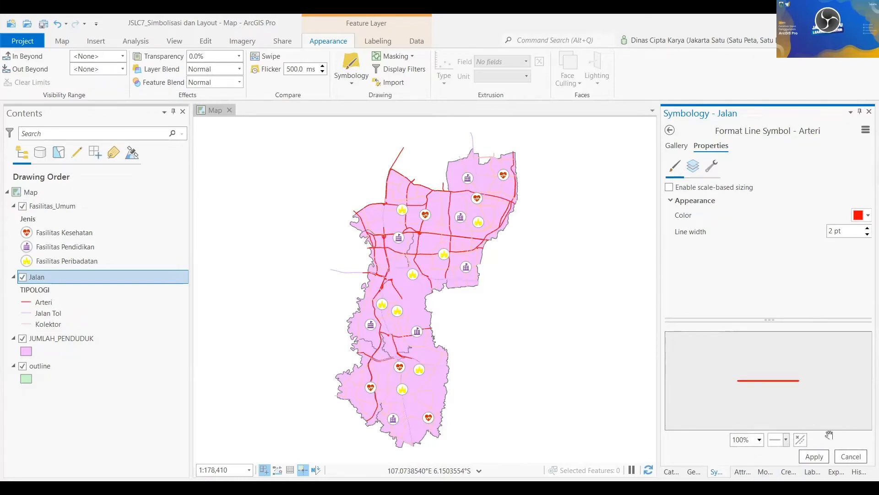
left_click(671, 132)
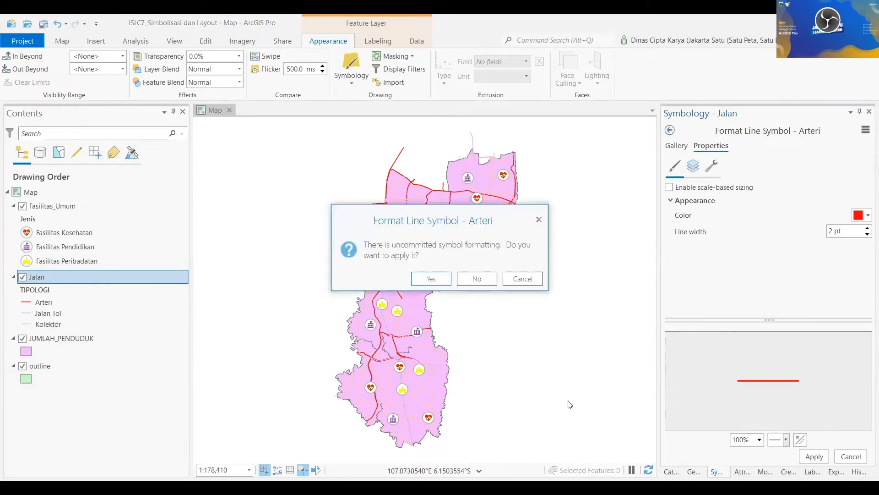
left_click(431, 279)
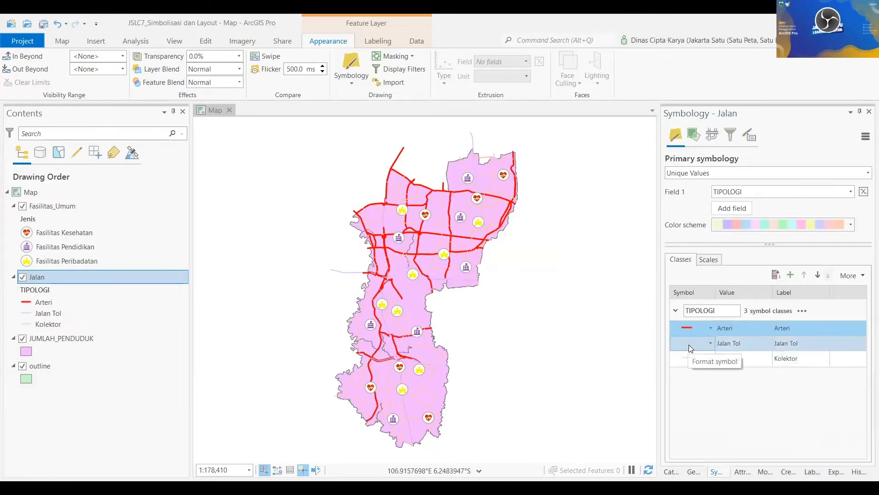
Move the Jalan Tol class above Arteri in the Jalan class order.
left_click(722, 347)
left_click_drag(720, 345, 730, 334)
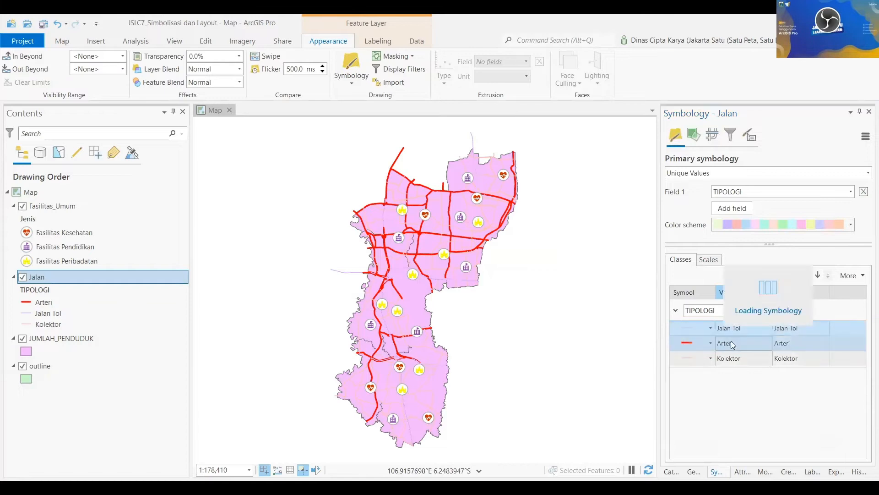
left_click(712, 327)
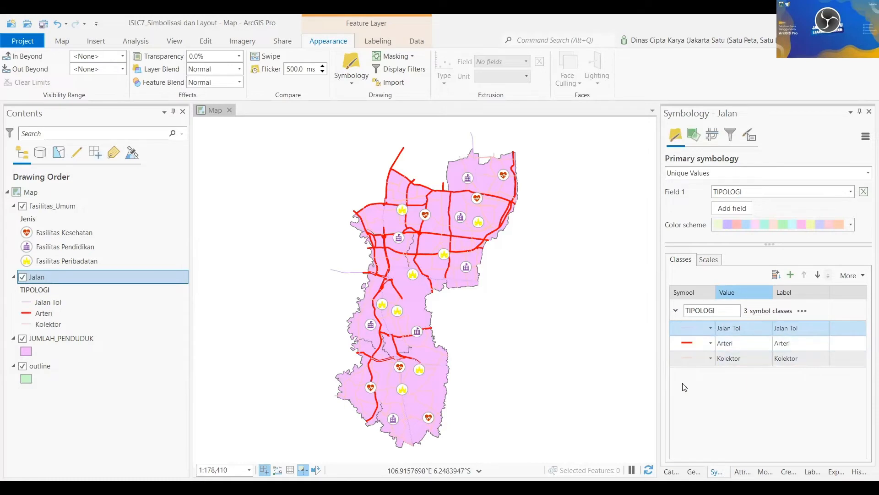
Set the Jalan Tol line symbol to Tuscan Red with a 2 pt width, apply it and return to the class list.
left_click(691, 327)
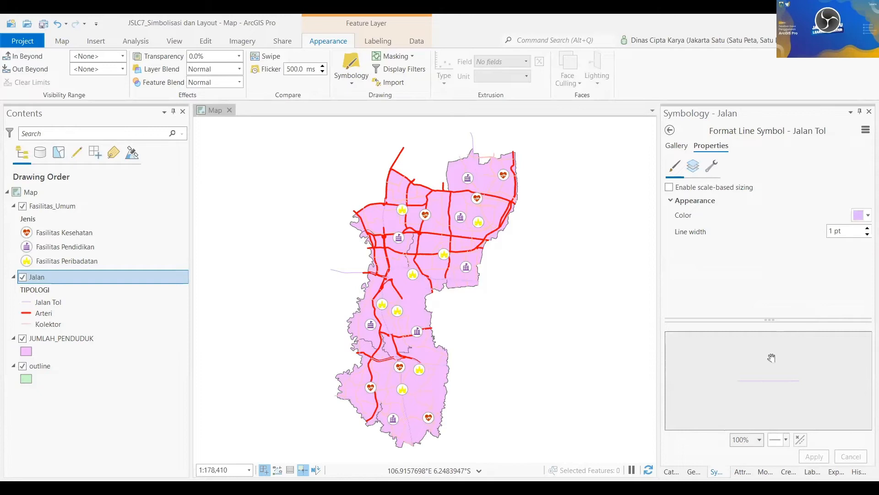
left_click(866, 217)
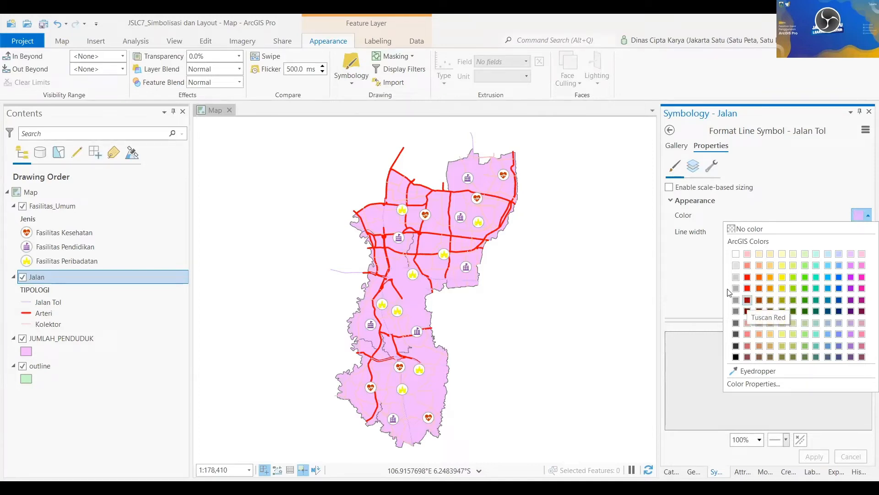
left_click(748, 301)
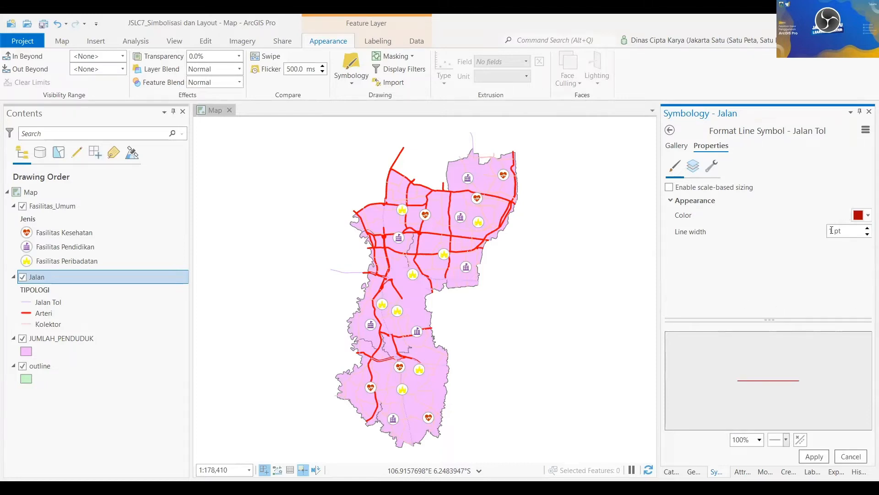
key("BackSpace")
left_click(813, 457)
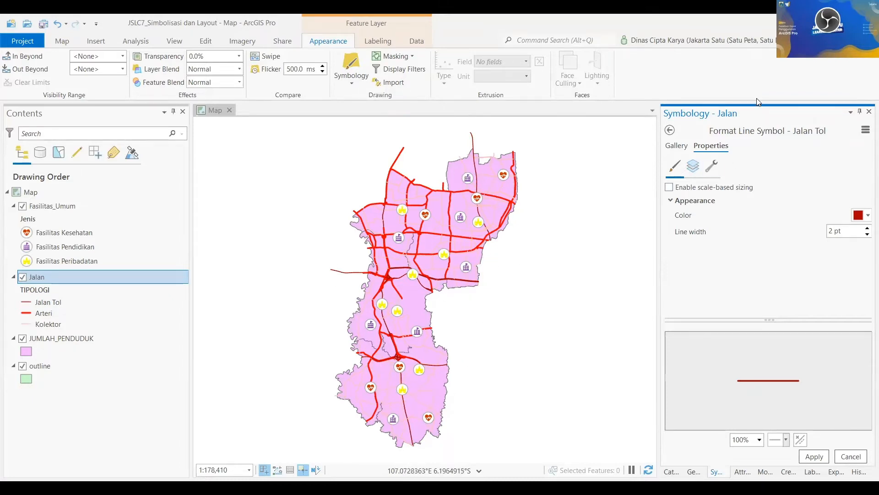
left_click(668, 132)
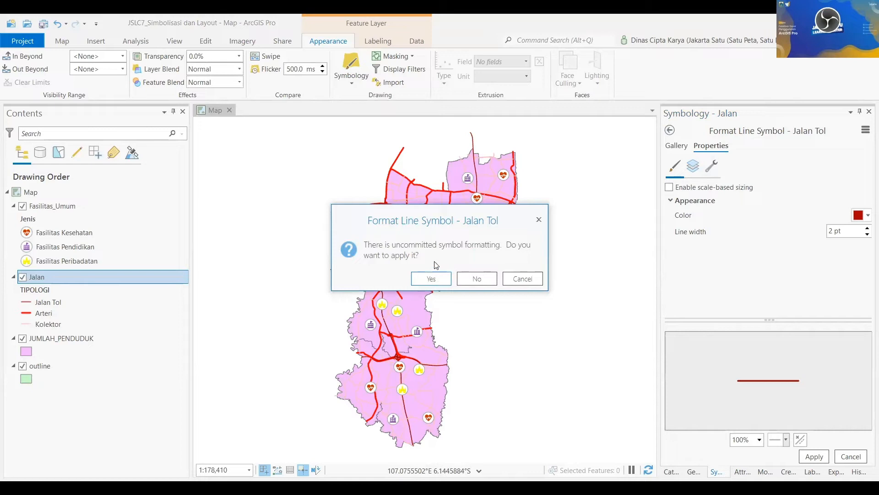
left_click(433, 279)
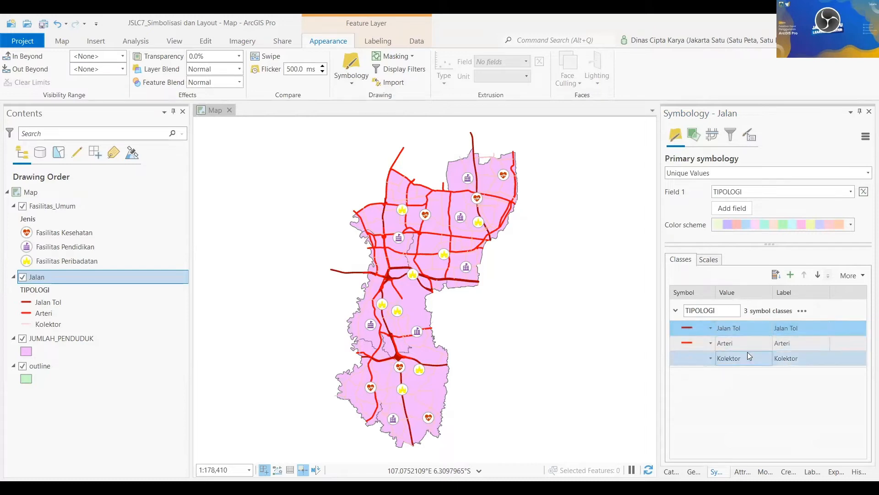
Colour the Kolektor line symbol red and apply the change.
left_click(686, 363, "ctrl")
left_click(687, 358)
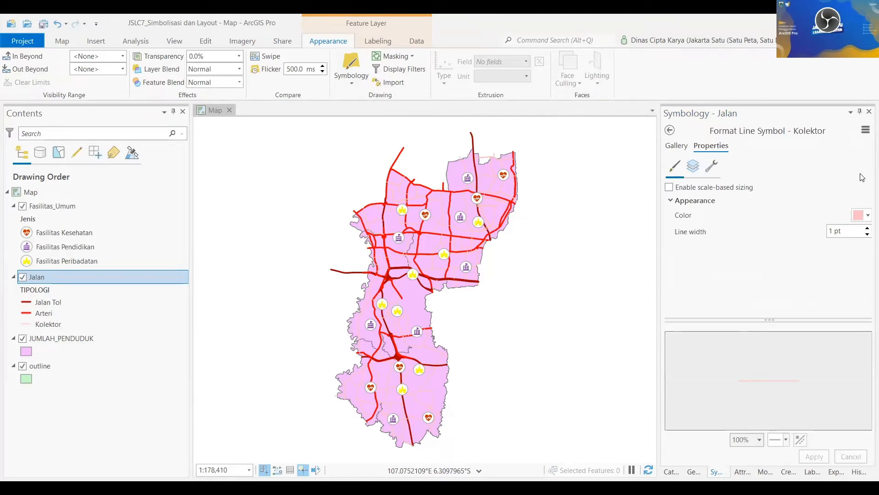
left_click(859, 219)
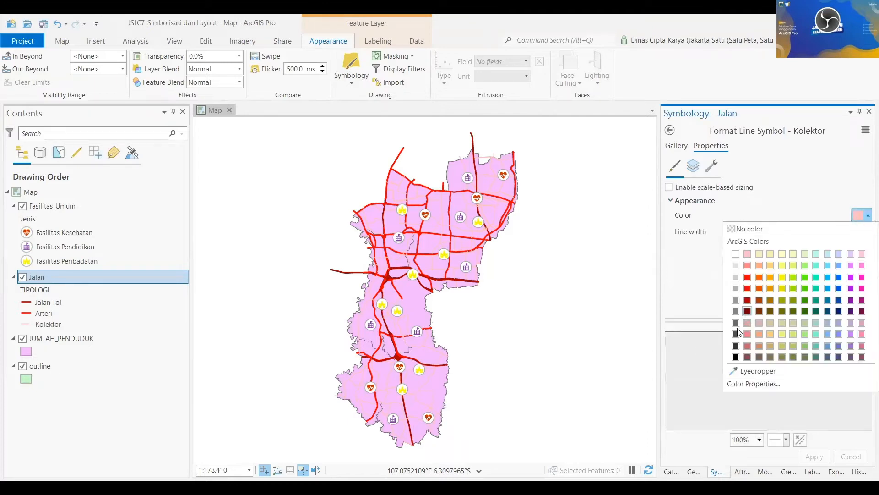
left_click(747, 293)
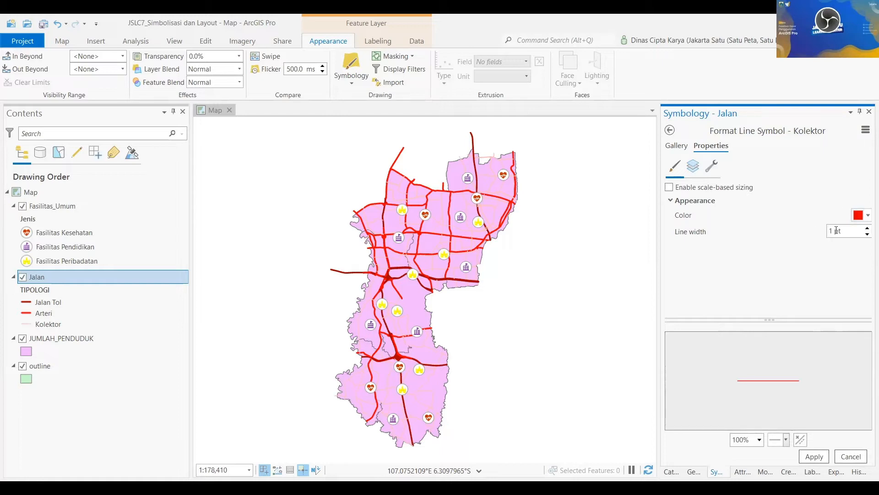
left_click(815, 457)
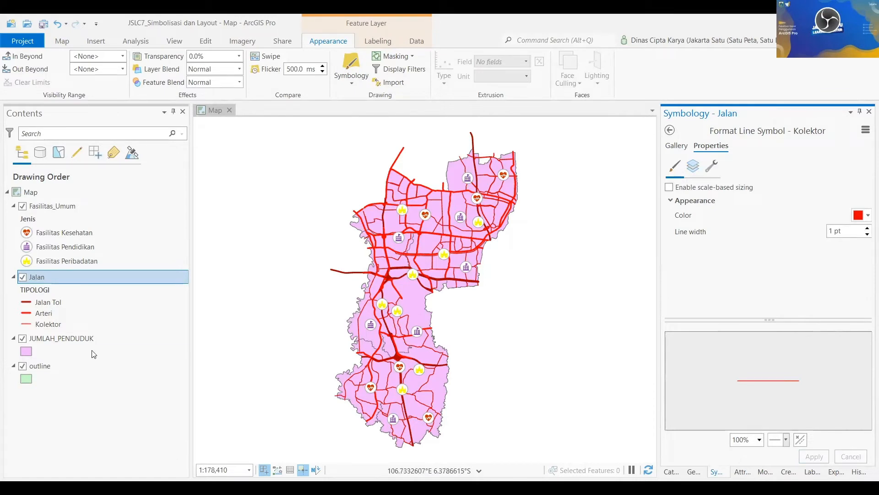
Open the JUMLAH_PENDUDUK attribute table and examine the population values in the JUMLAH PENDUDUK field.
left_click(76, 338)
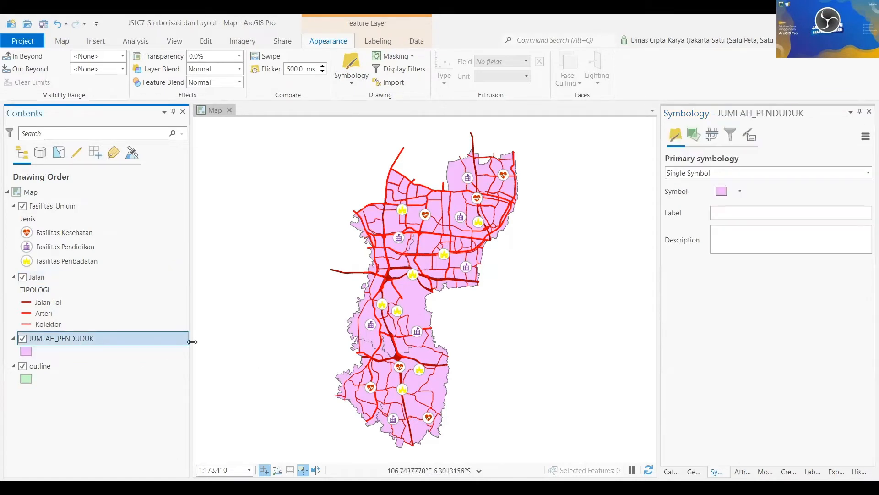
right_click(168, 346)
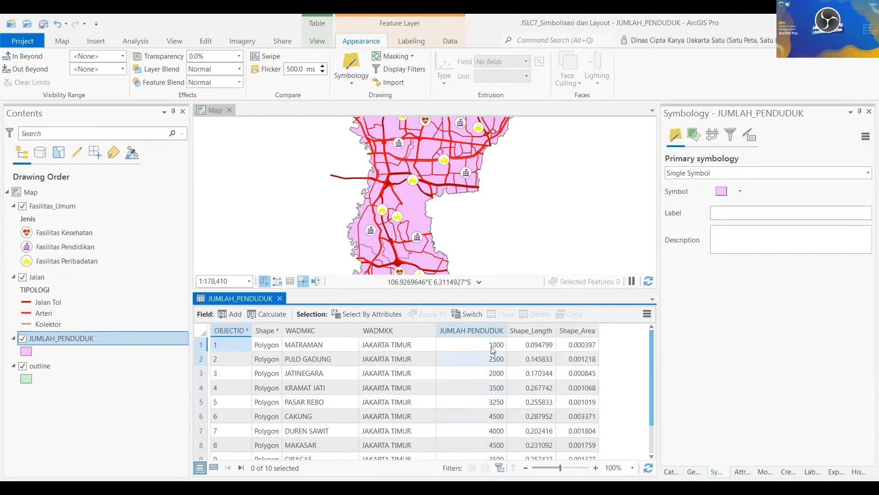
left_click_drag(653, 342, 656, 362)
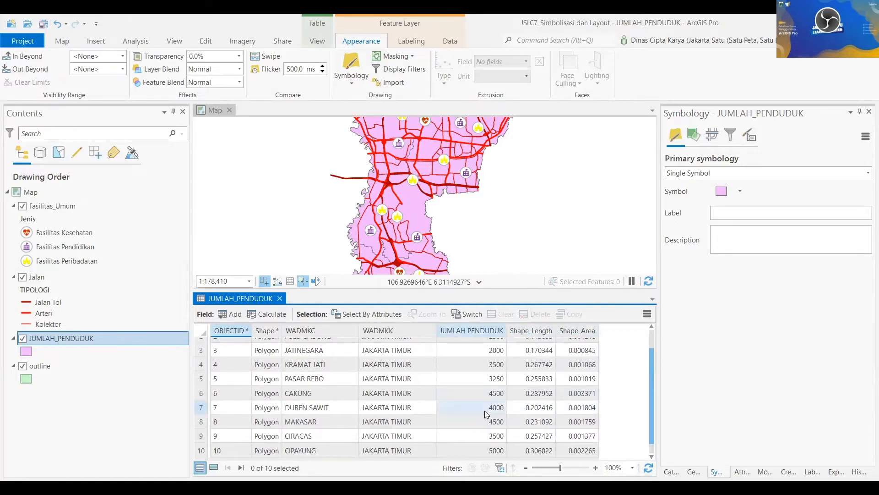
scroll(494, 415, "up", 1)
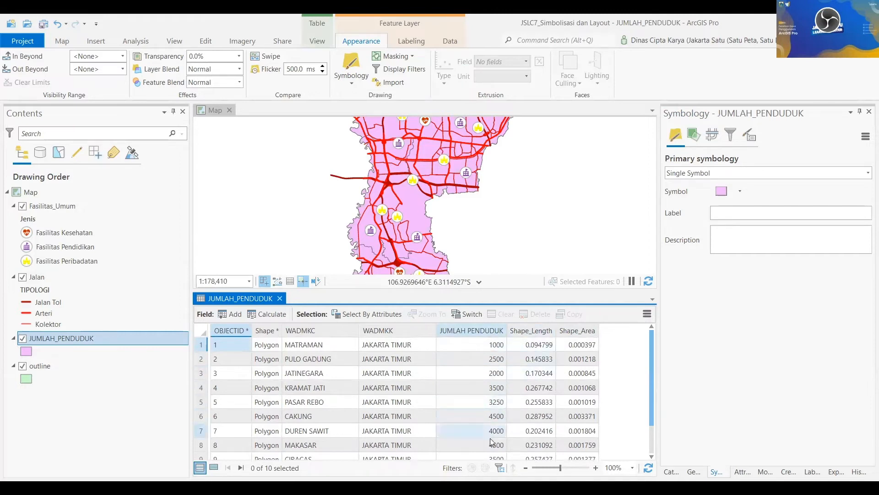
left_click_drag(649, 377, 656, 405)
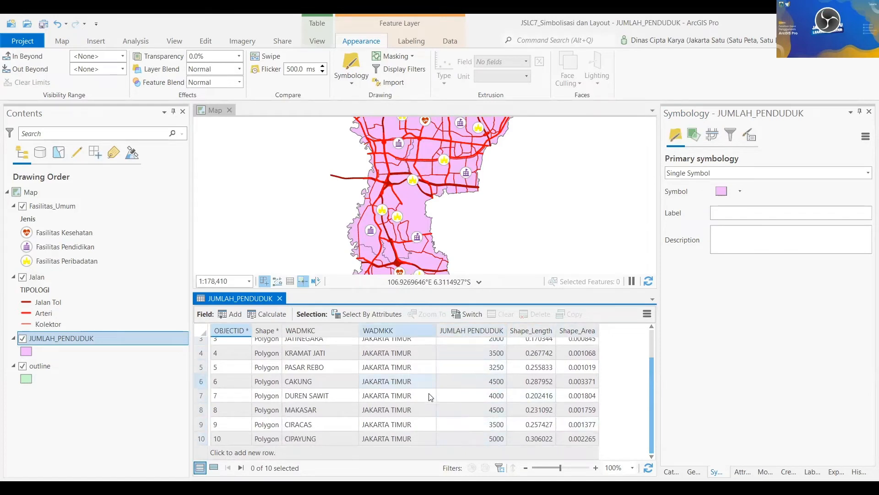
Symbolize the JUMLAH_PENDUDUK layer with Graduated Colors based on the JUMLAH PENDUDUK field, and display the class histogram.
left_click(354, 81)
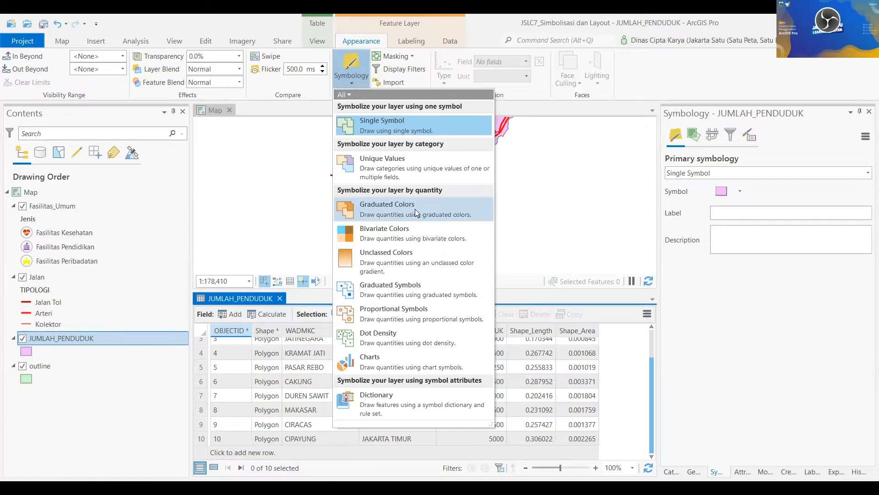
left_click(415, 209)
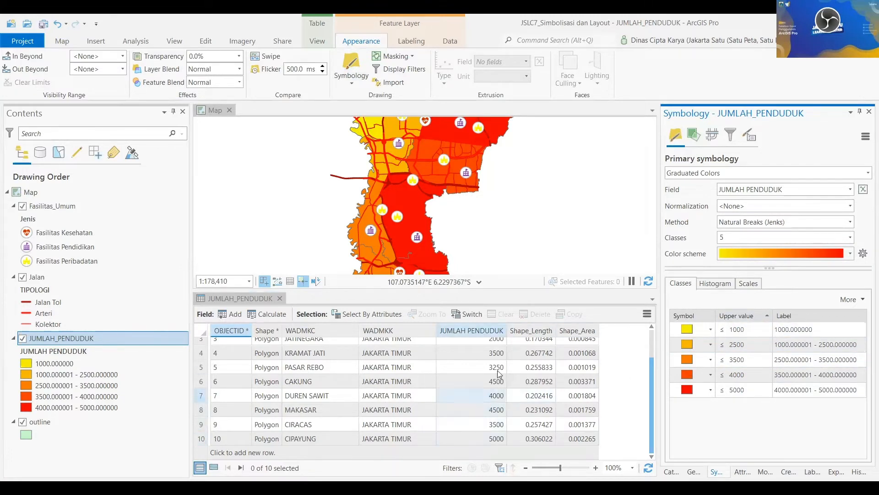
left_click(772, 224)
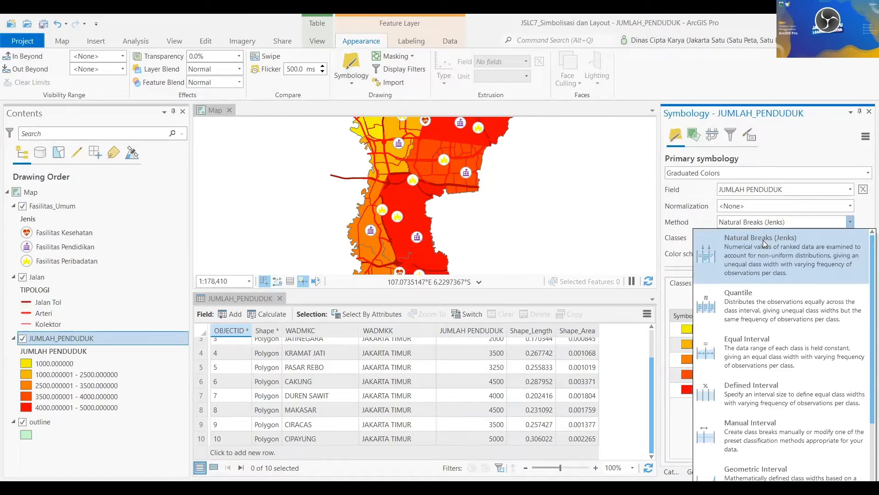
left_click(786, 153)
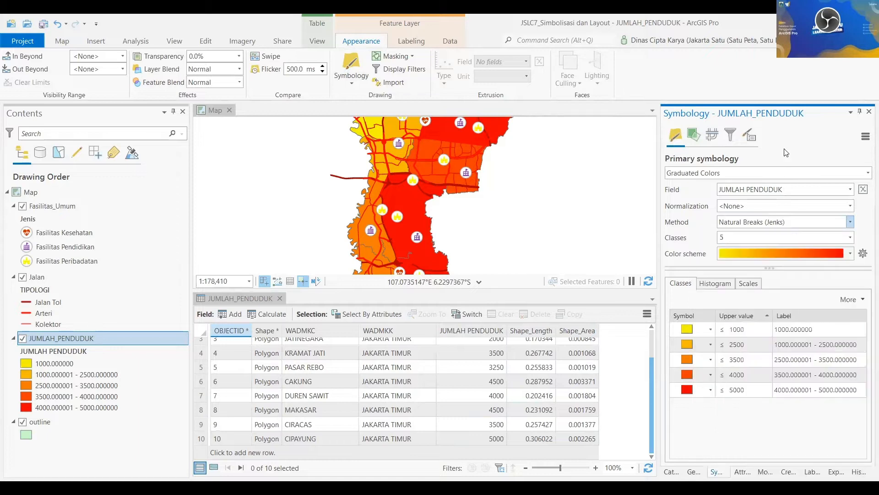
left_click(712, 285)
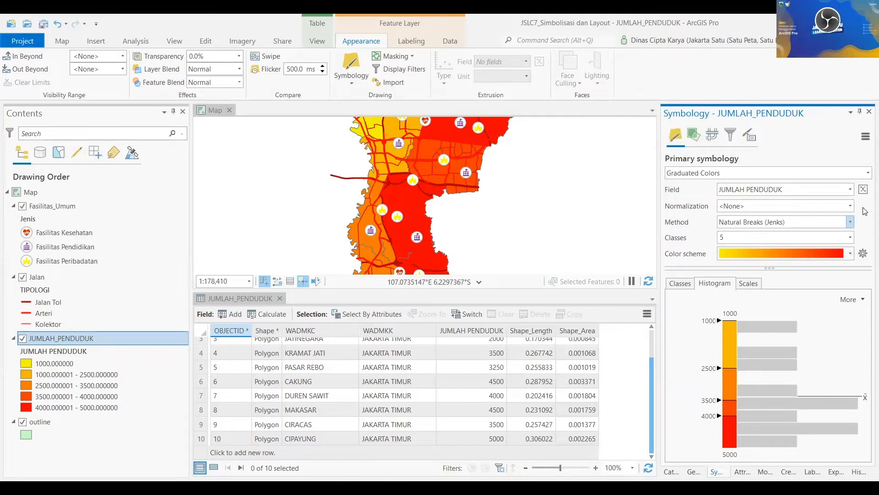
Try the Quantile classification method on the population layer, and switch back to Natural Breaks (Jenks).
left_click(848, 224)
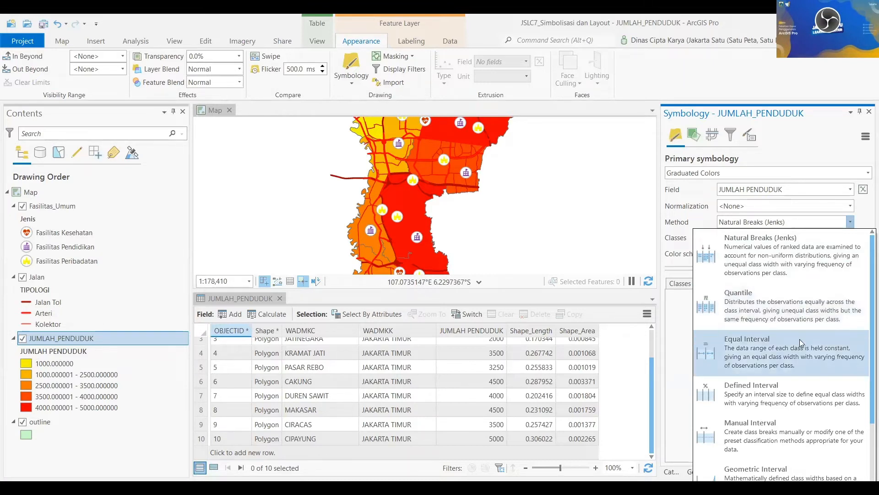
left_click(794, 310)
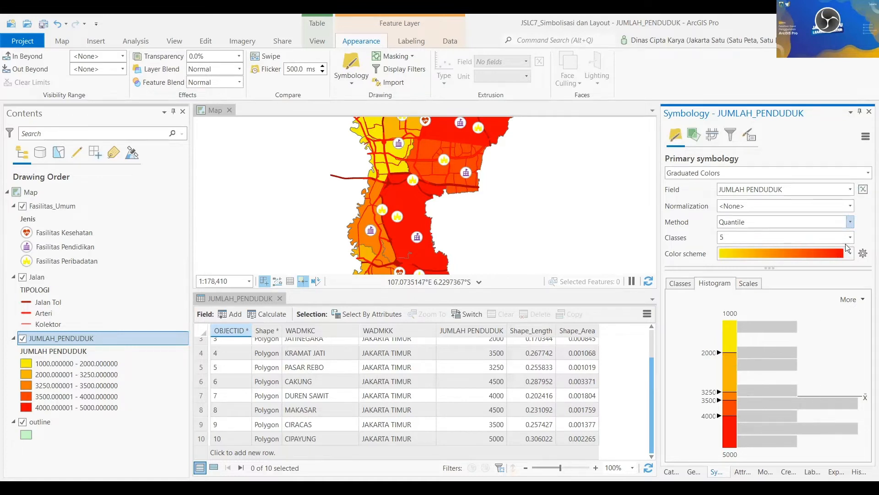
left_click(846, 224)
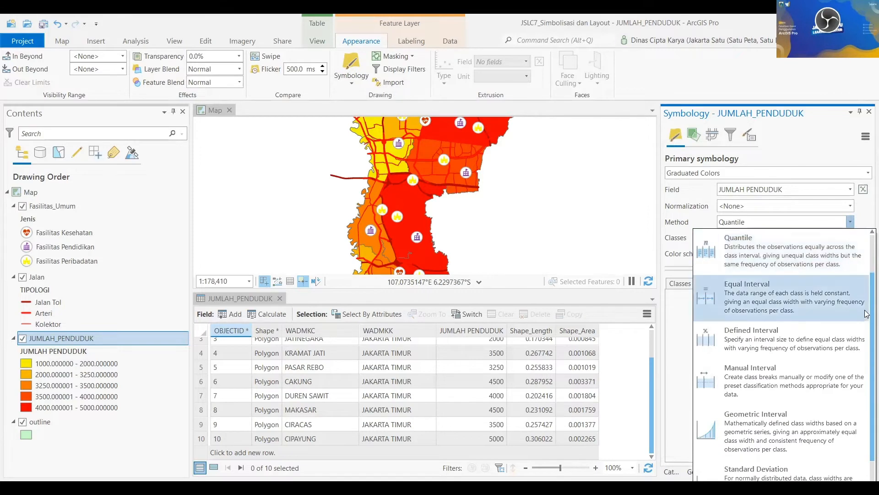
scroll(867, 314, "up", 1)
left_click(778, 254)
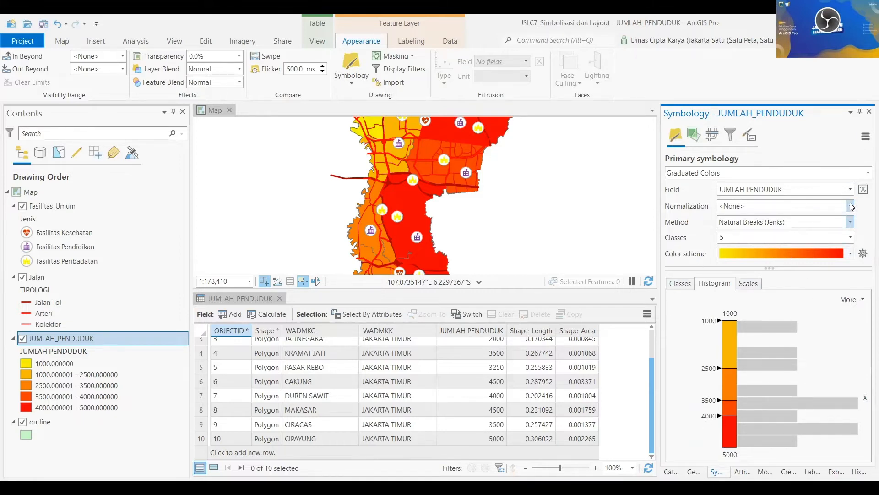
Try the Quantile and the Equal Interval classification methods on the JUMLAH_PENDUDUK layer.
left_click(849, 227)
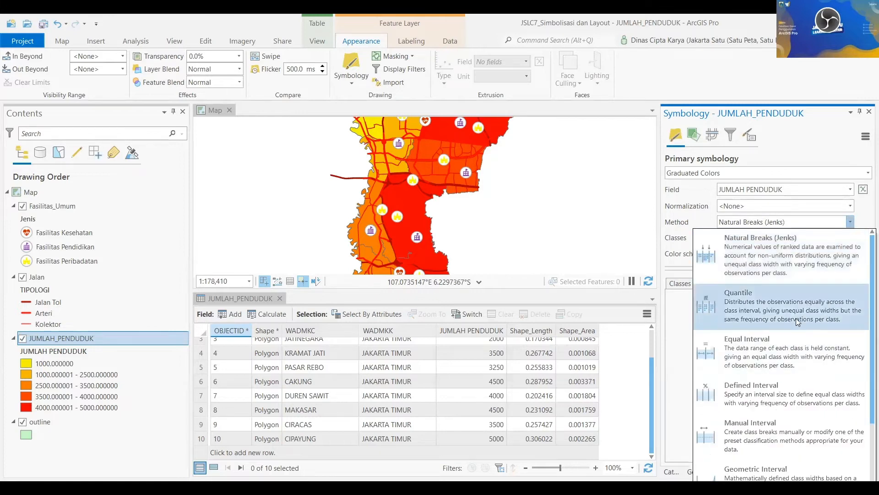
left_click(791, 316)
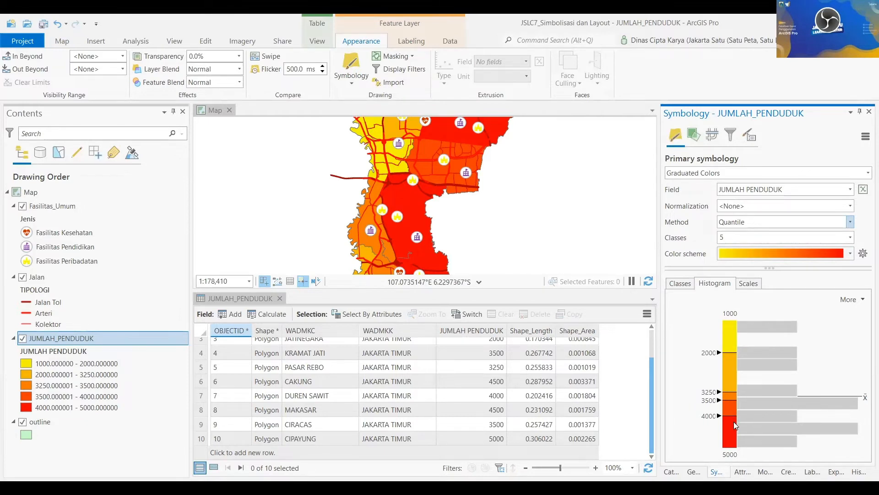
left_click(850, 222)
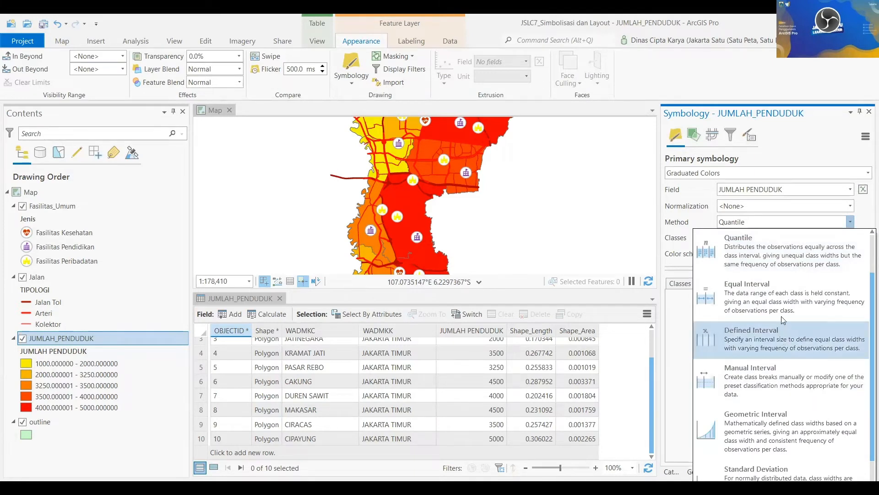
left_click(772, 298)
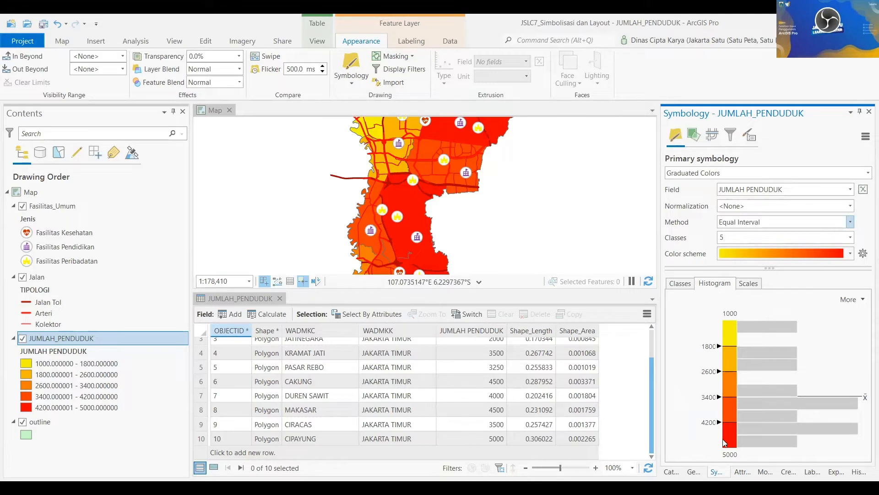
Set the number of Equal Interval population classes to 4.
left_click(849, 240)
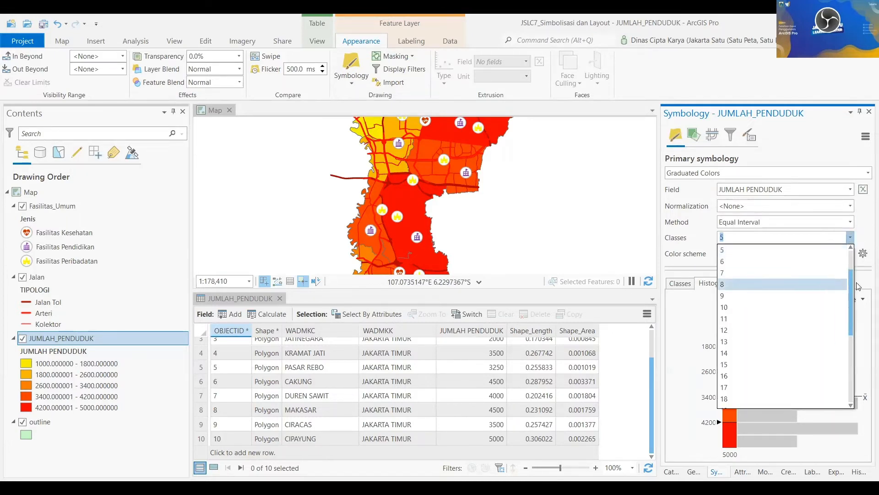
left_click_drag(850, 281, 856, 265)
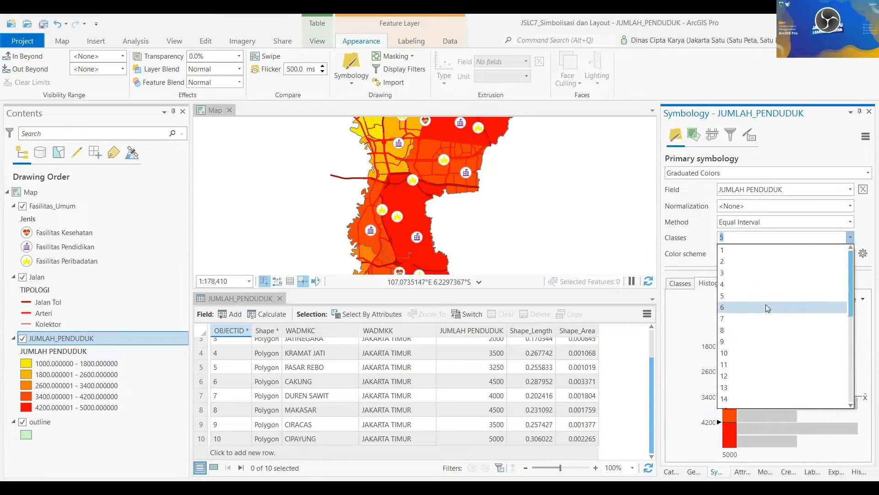
left_click(770, 283)
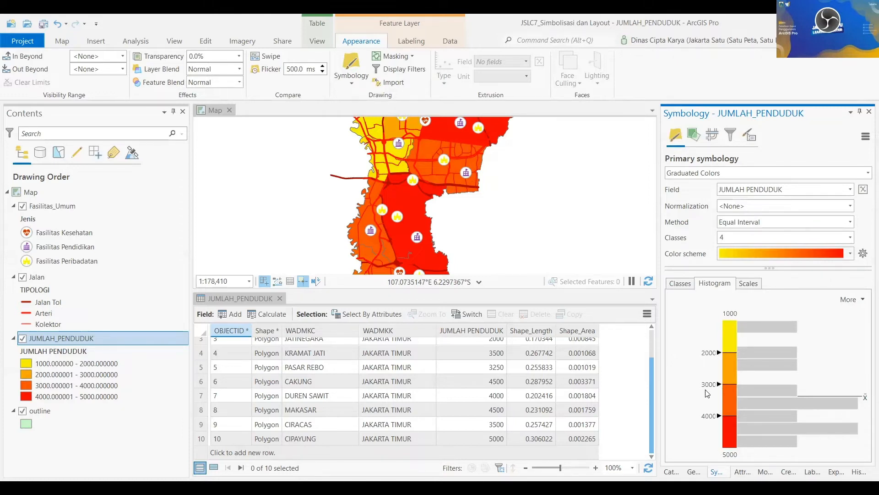
Switch the classification to Manual Interval and adjust the two lowest histogram breaks to about 2000 and 2827.
left_click(851, 222)
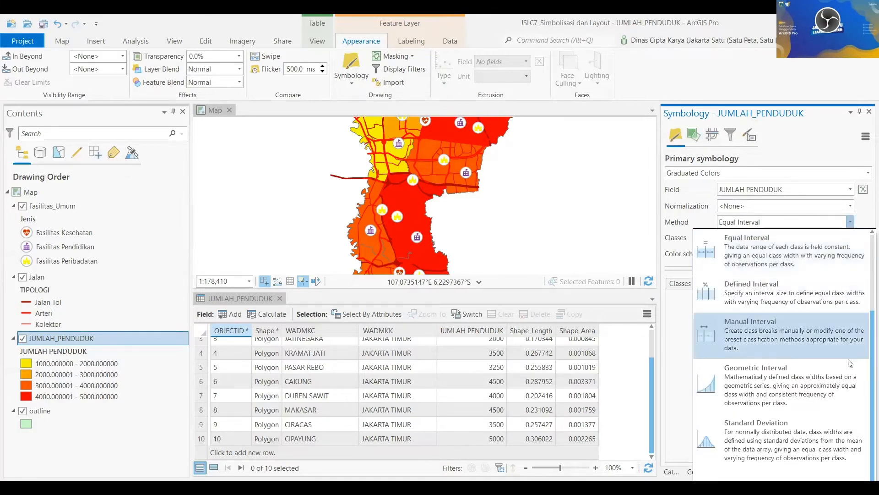
left_click(754, 336)
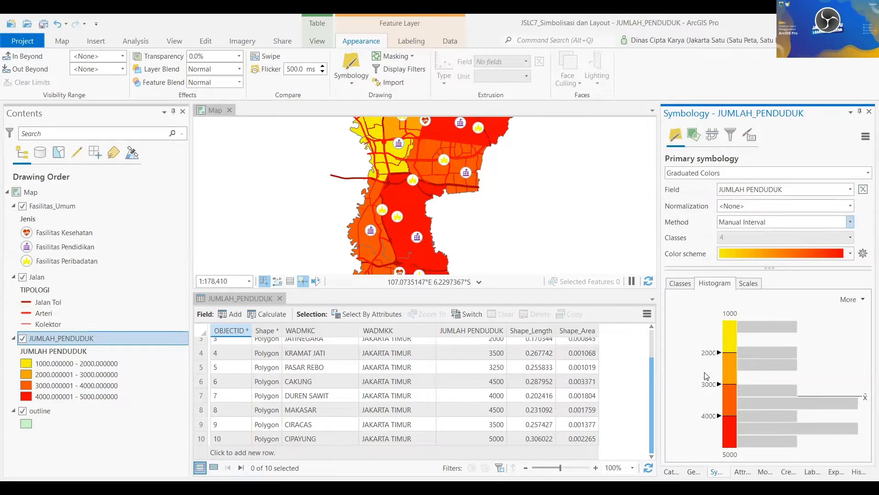
mouse_move(710, 351)
left_mouse_down()
mouse_move(716, 343)
mouse_move(719, 359)
left_mouse_up()
left_click_drag(707, 389, 710, 384)
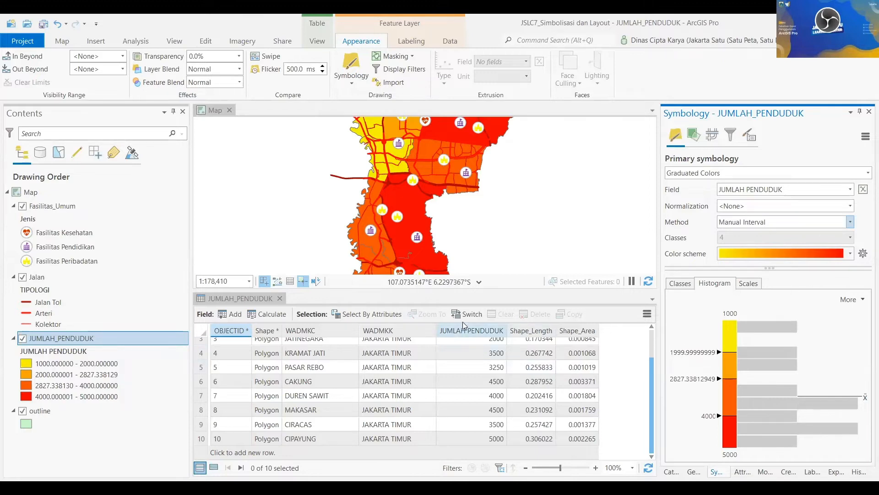
Try normalizing the population values by JUMLAH PENDUDUK, and return the normalization to None.
left_click(849, 206)
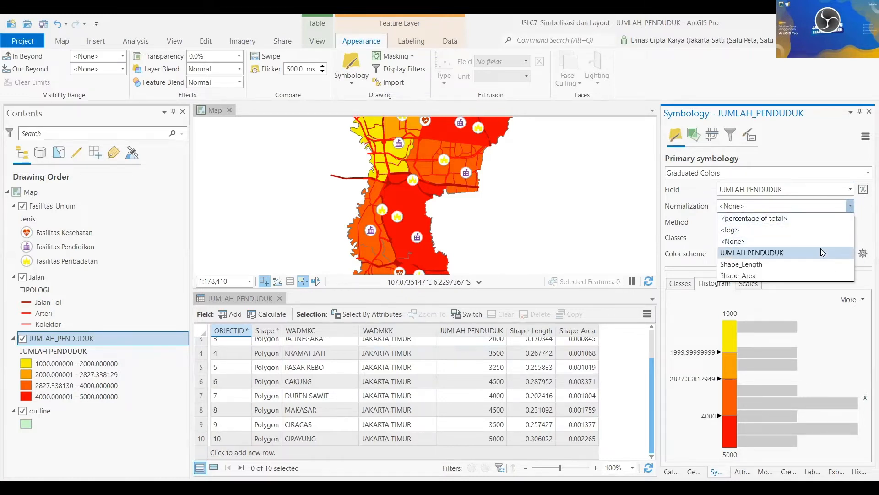
left_click(822, 252)
left_click(850, 222)
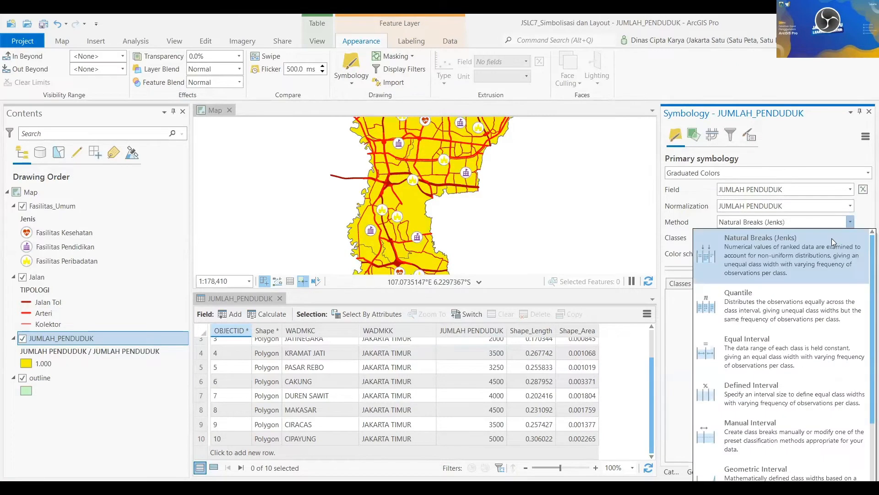
left_click(851, 208)
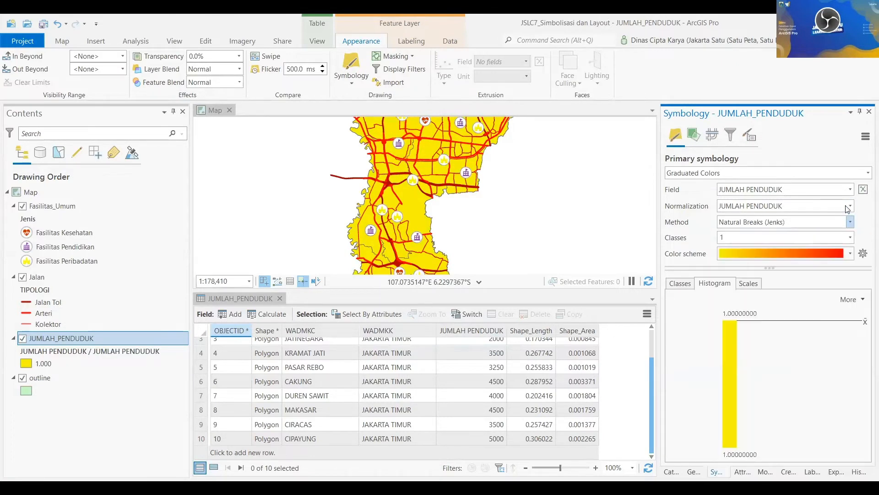
left_click(850, 207)
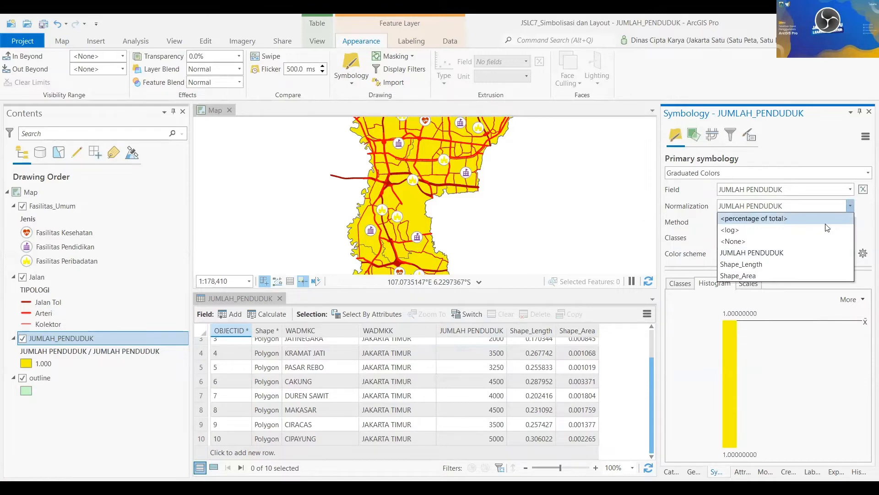
left_click(818, 241)
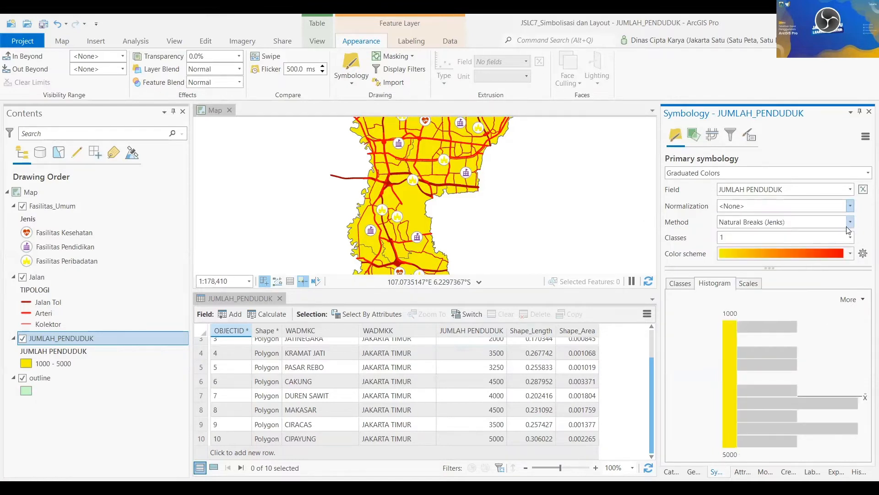
Classify the JUMLAH_PENDUDUK layer with Natural Breaks (Jenks) in 5 classes.
left_click(847, 224)
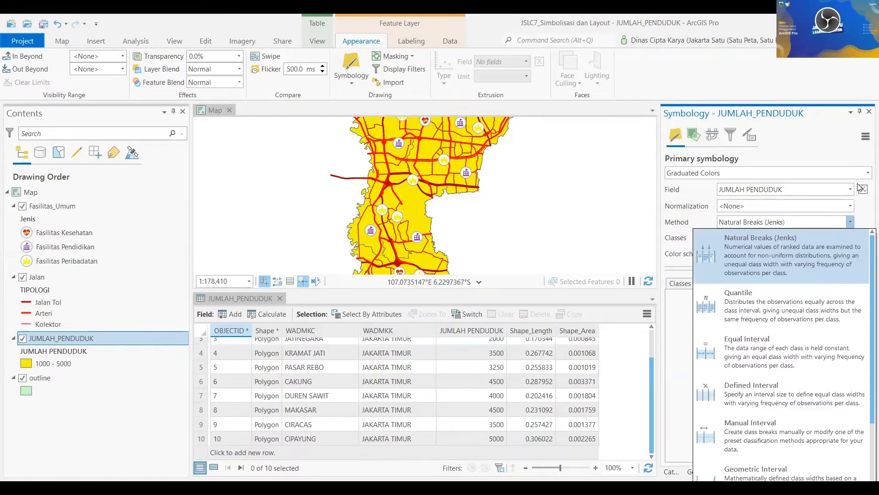
left_click(827, 234)
left_click(850, 237)
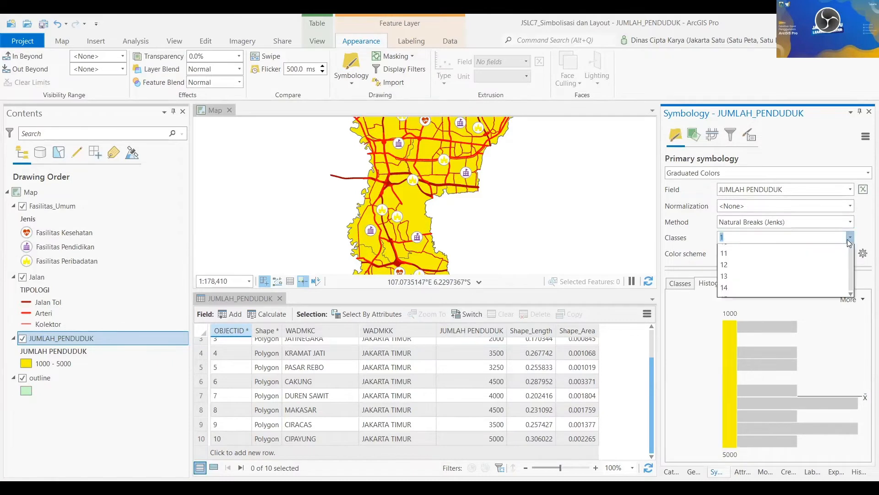
left_click(801, 296)
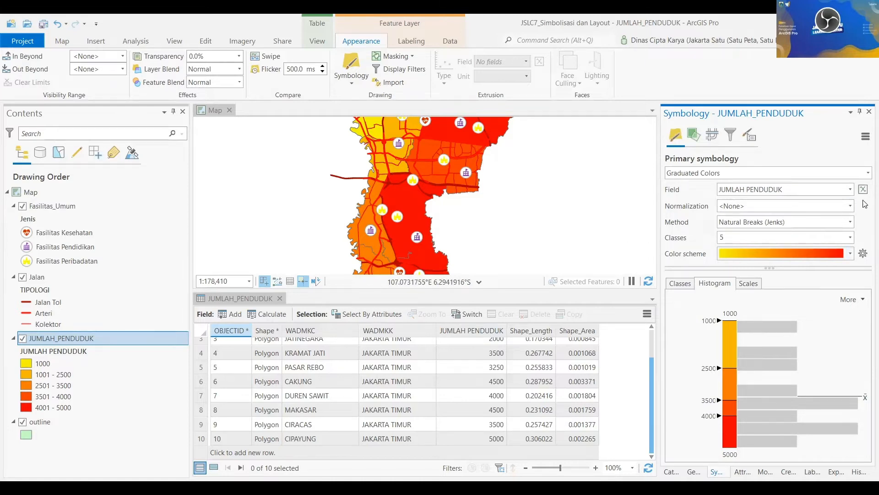
Try Equal Interval classification on the population layer with 5 classes.
left_click(746, 221)
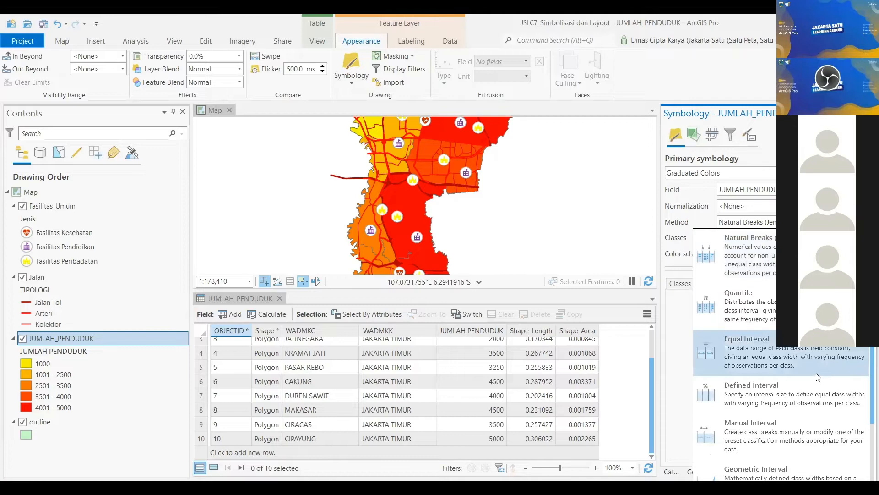
left_click(817, 349)
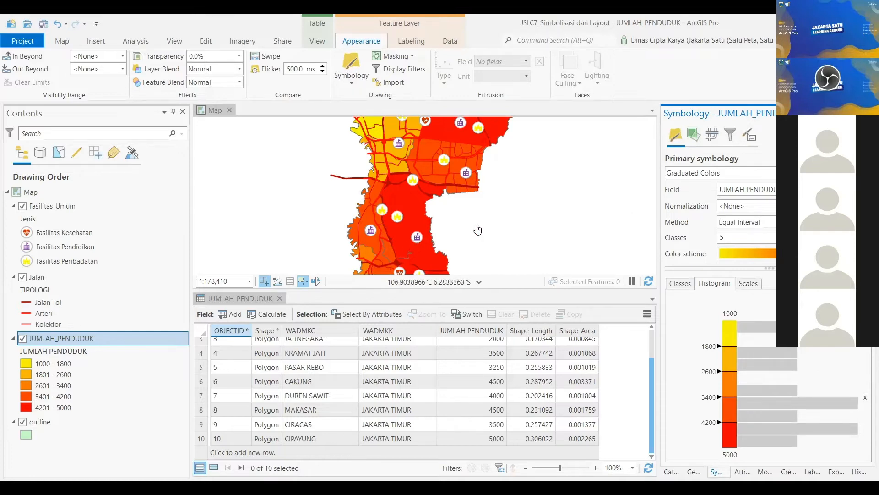
Close the JUMLAH_PENDUDUK attribute table and set the classification method back to Natural Breaks (Jenks).
left_click(280, 299)
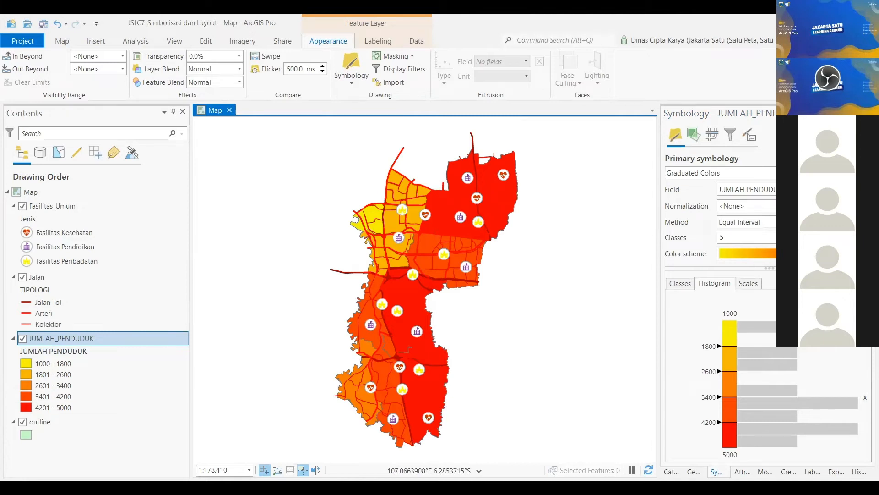
left_click(852, 222)
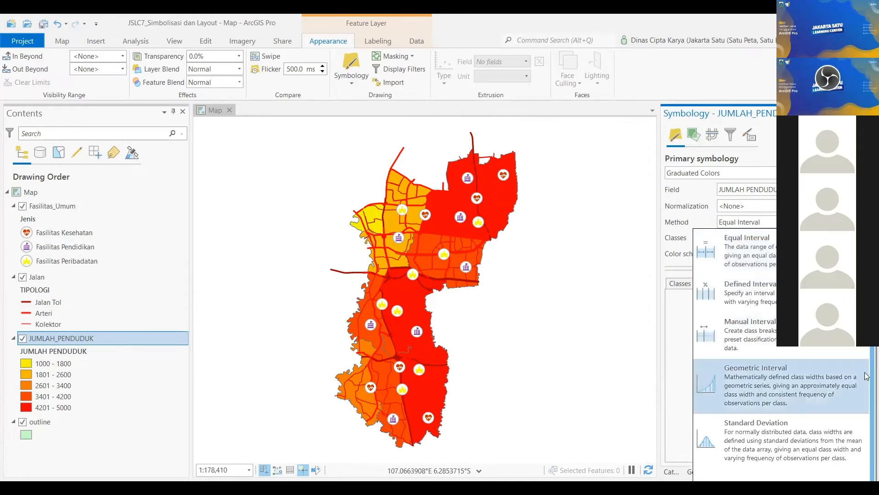
scroll(779, 384, "up", 2)
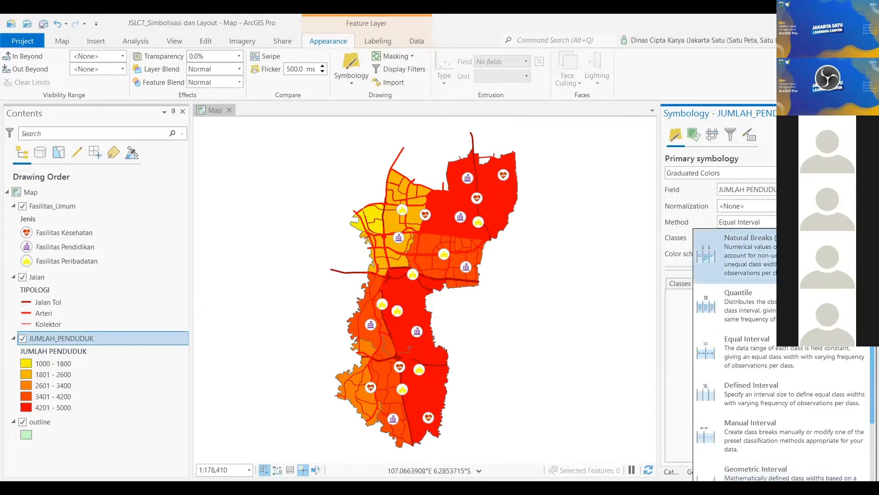
left_click(815, 255)
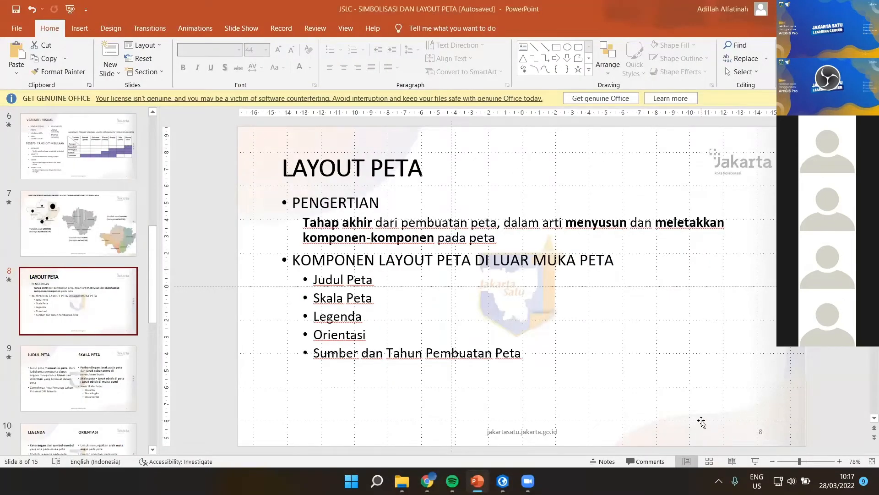
In PowerPoint, start the slide show from the LAYOUT PETA slide and reveal its PENGERTIAN point.
left_click(756, 462)
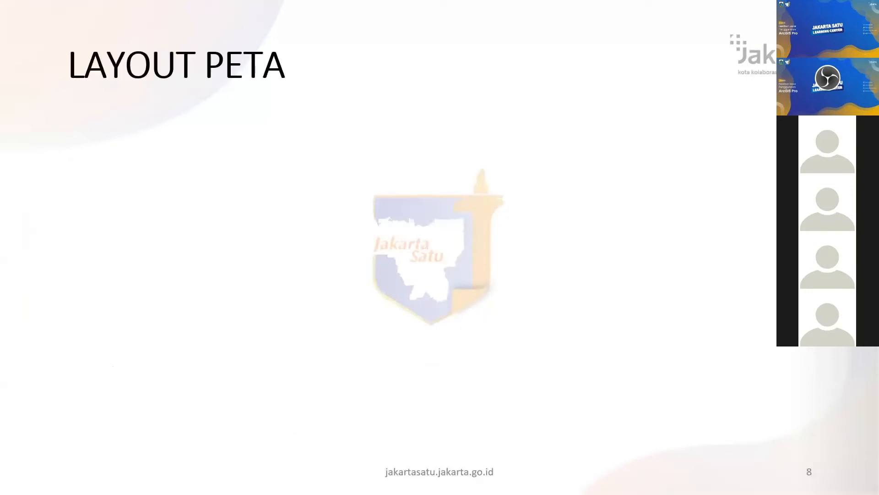
key("Right")
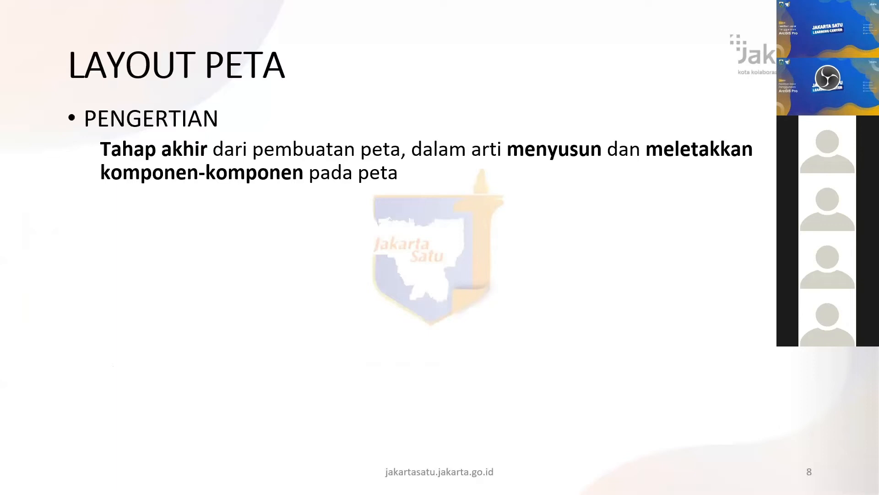
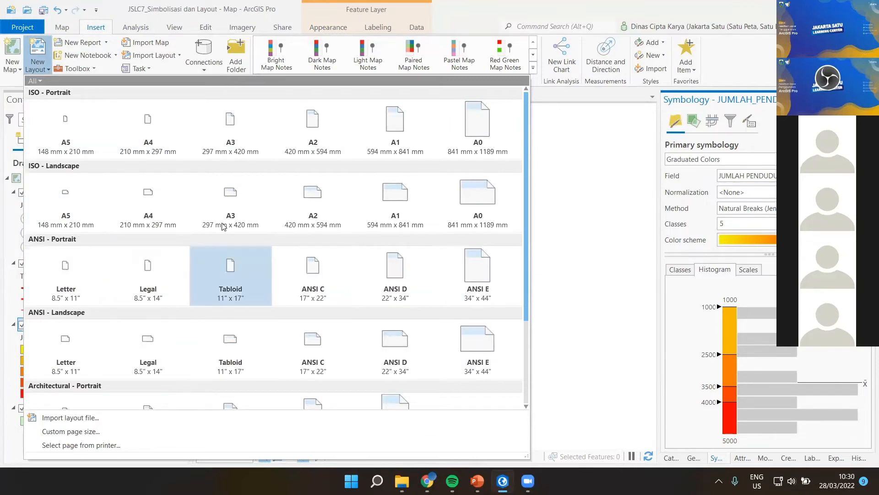
In ArcGIS Pro, create a new ISO portrait A3 layout of 297 mm x 420 mm.
left_click(227, 147)
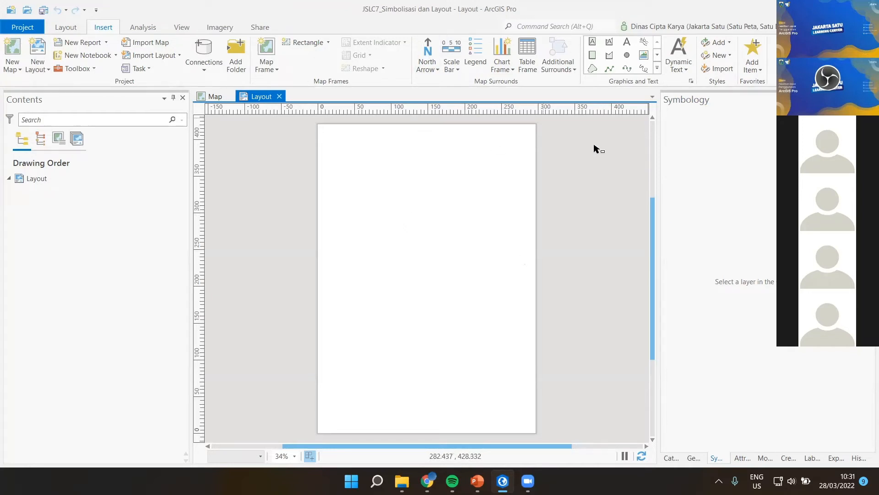
left_click(525, 65)
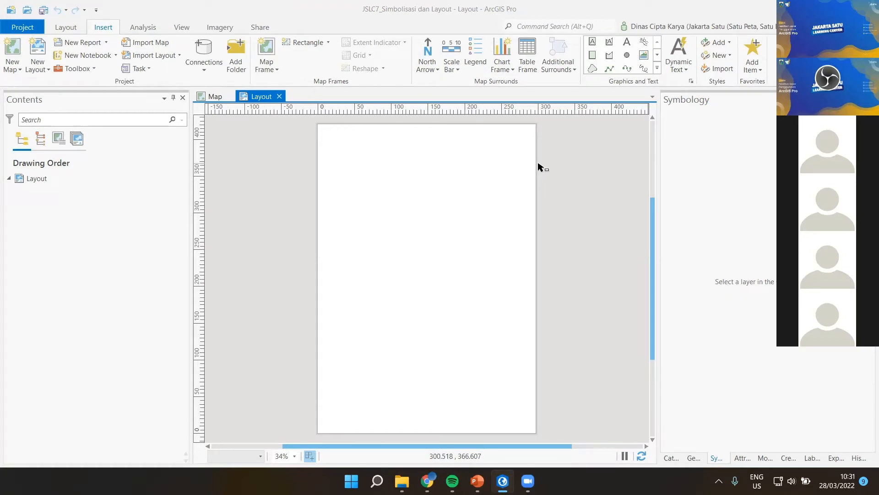
Insert a map frame showing the map at its 1:178,410 extent, covering nearly the whole A3 page.
left_click(279, 70)
left_click(100, 26)
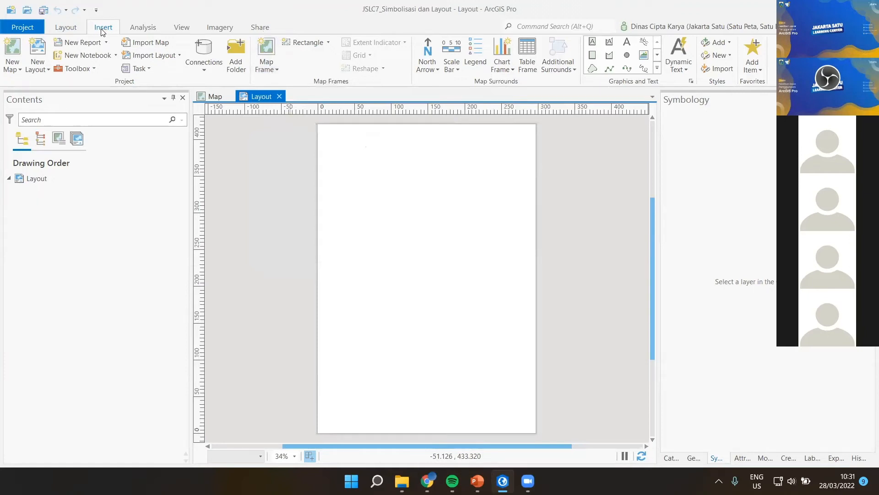
left_click(276, 70)
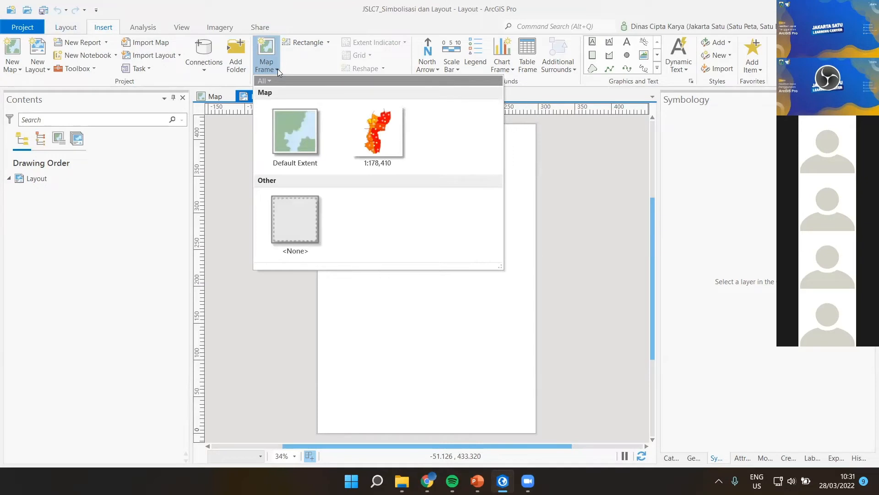
left_click(375, 122)
left_click_drag(322, 131, 535, 431)
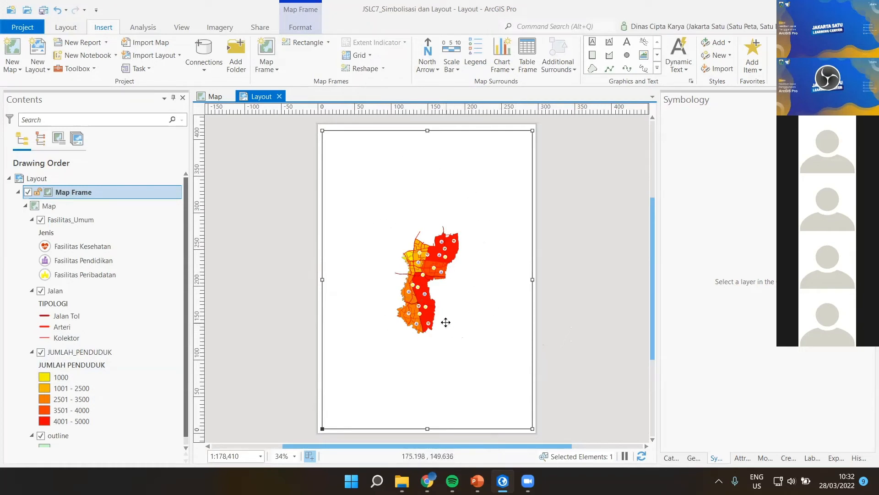
Activate the map frame on the layout page to allow adjusting the map inside it.
mouse_move(423, 295)
left_mouse_down()
mouse_move(437, 289)
mouse_move(420, 298)
left_mouse_up()
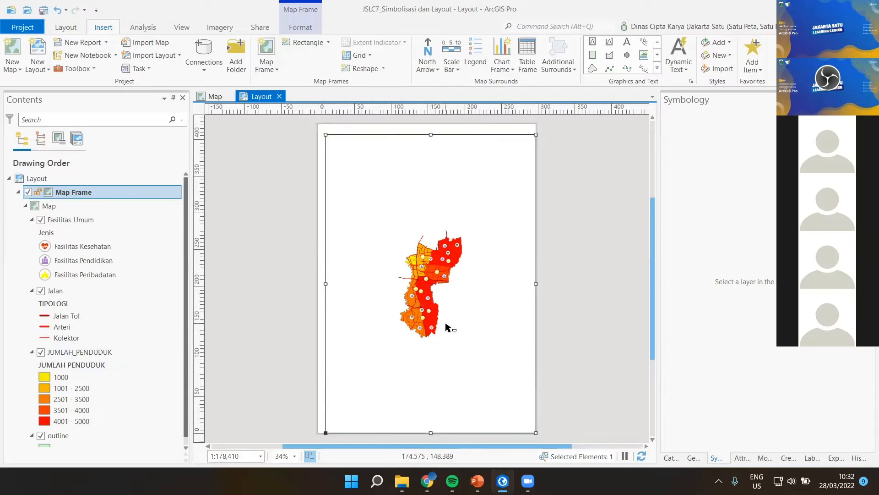
right_click(431, 303)
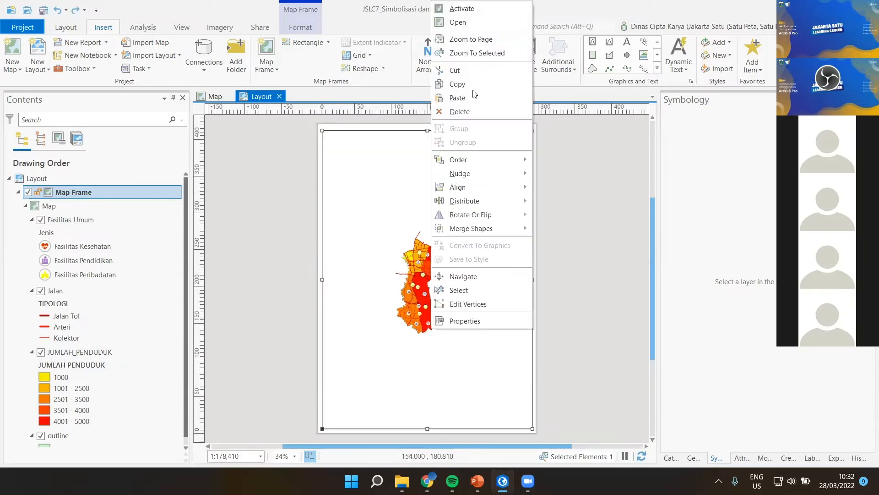
left_click(462, 9)
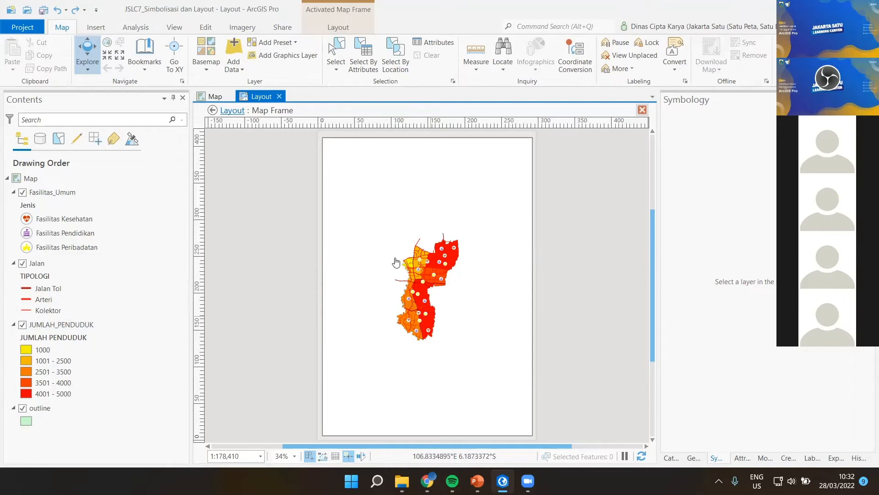
Set the activated map's scale to 1:75,000 and centre the mapped area on the layout page.
left_click_drag(408, 345, 401, 314)
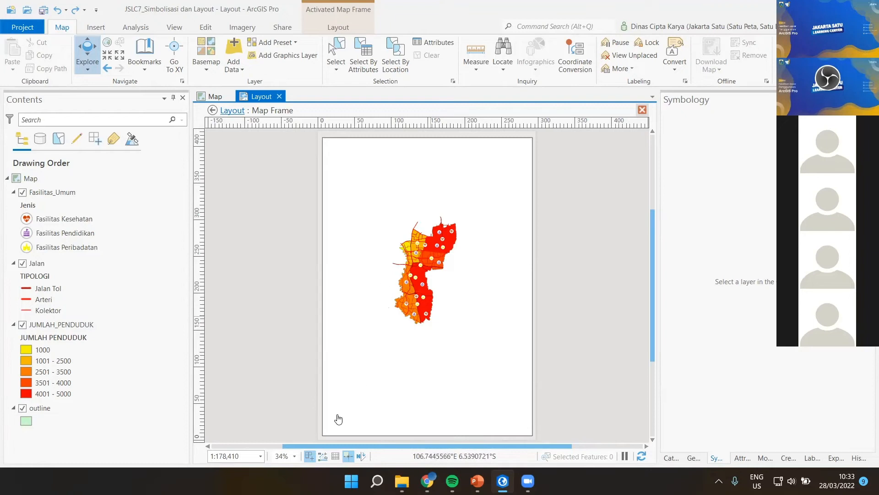
left_click(237, 453)
left_click(243, 455)
left_click_drag(242, 454, 216, 458)
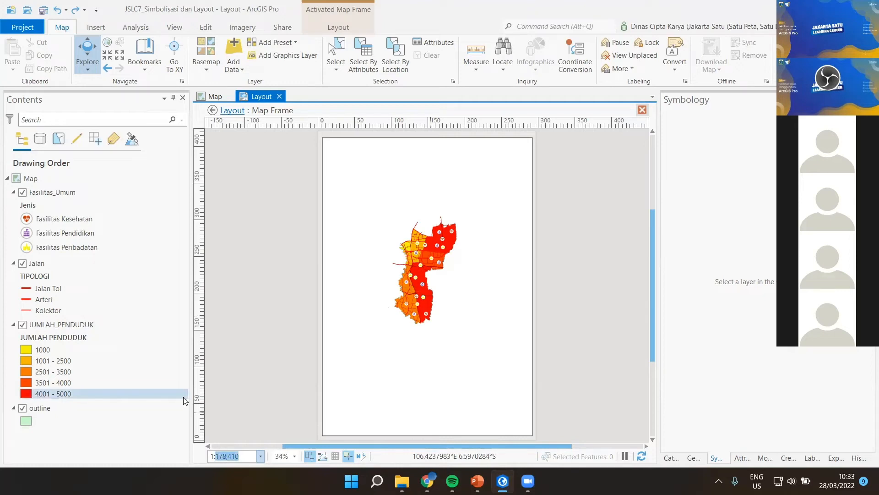
left_click(309, 456)
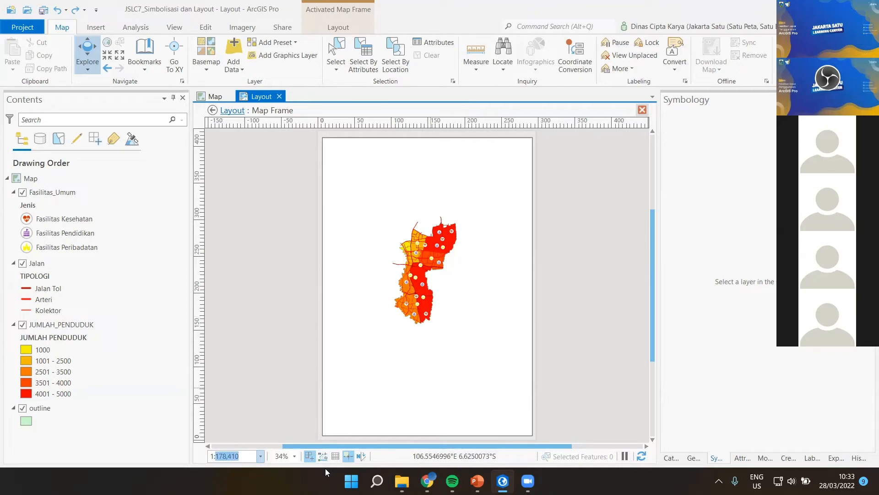
type("75000")
key("Return")
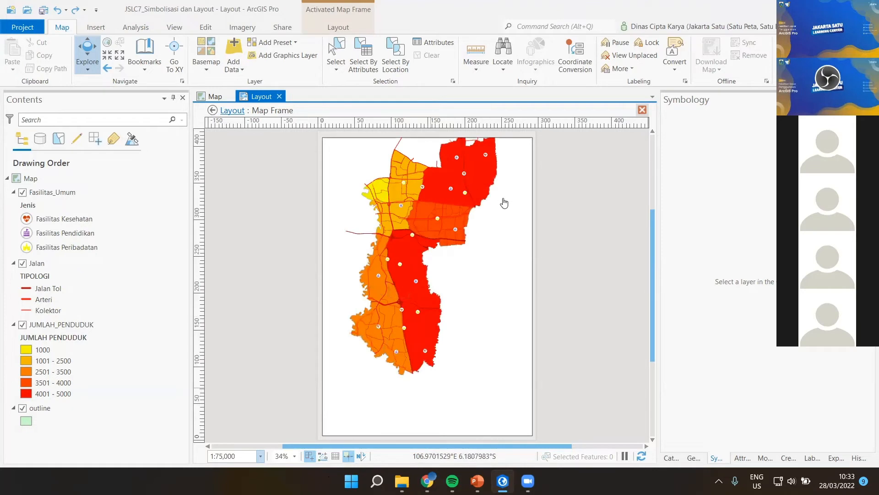
left_click_drag(397, 235, 406, 268)
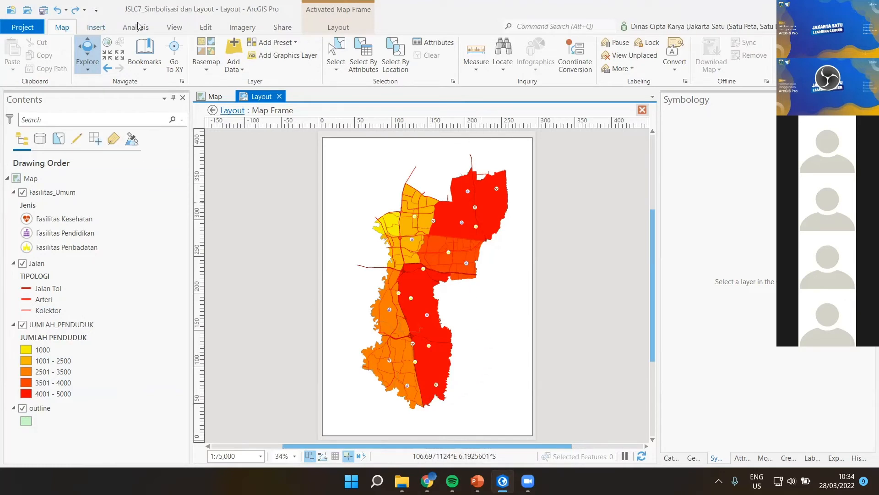
Add the Light Gray Canvas basemap beneath the population map.
left_click(207, 74)
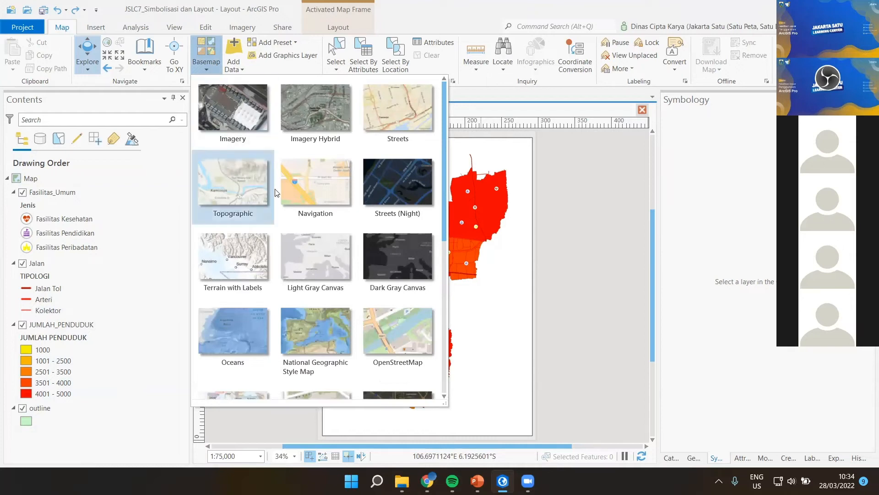
left_click(313, 254)
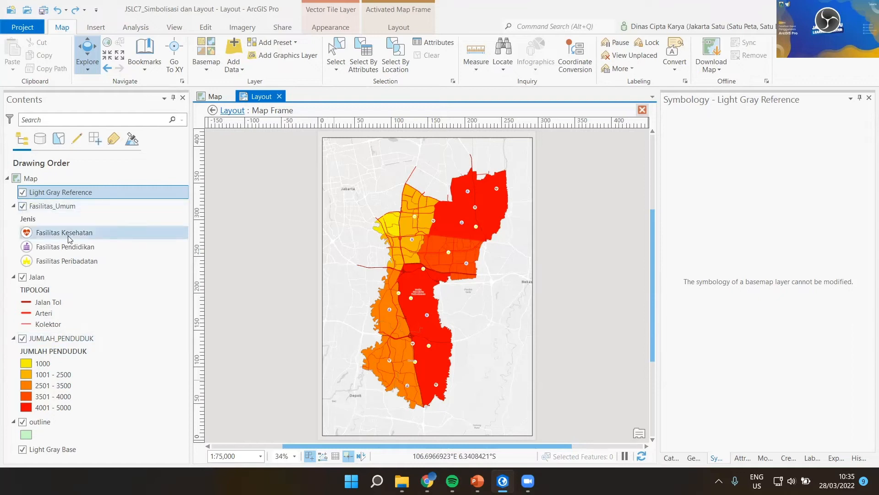
Hide the Fasilitas_Umum and Jalan layers and close the map frame's activation.
left_click(22, 205)
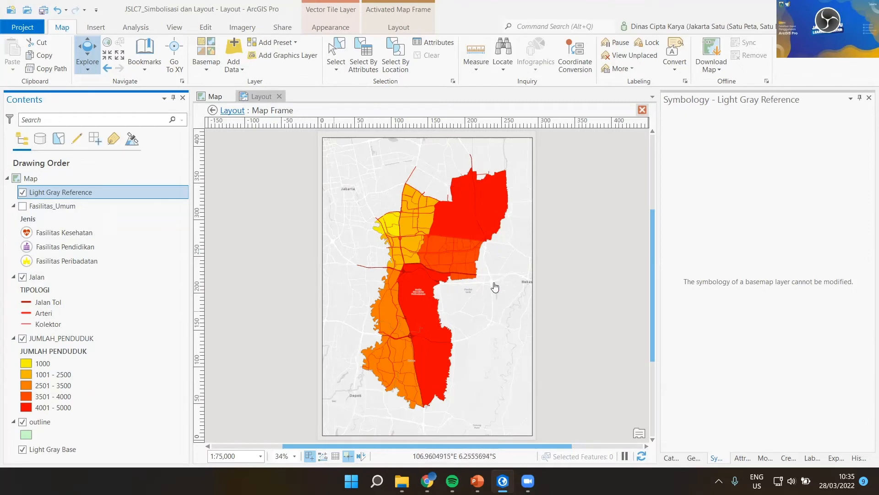
left_click(21, 277)
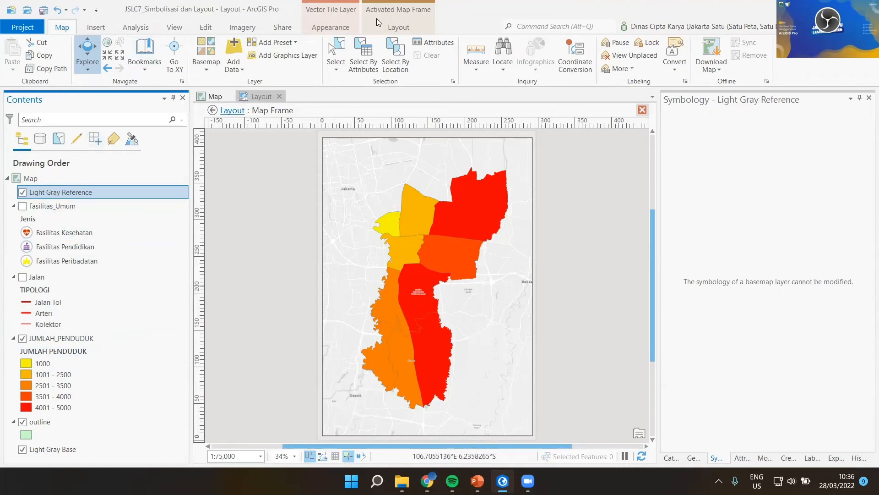
left_click(396, 26)
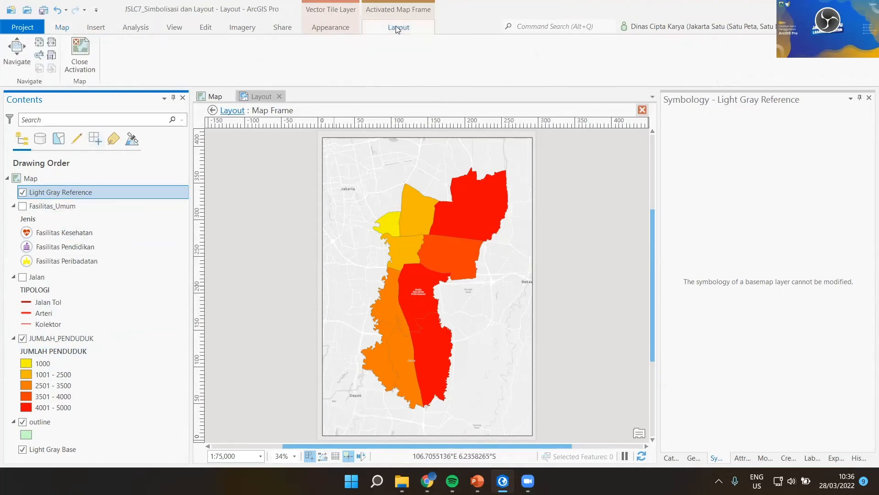
left_click(79, 56)
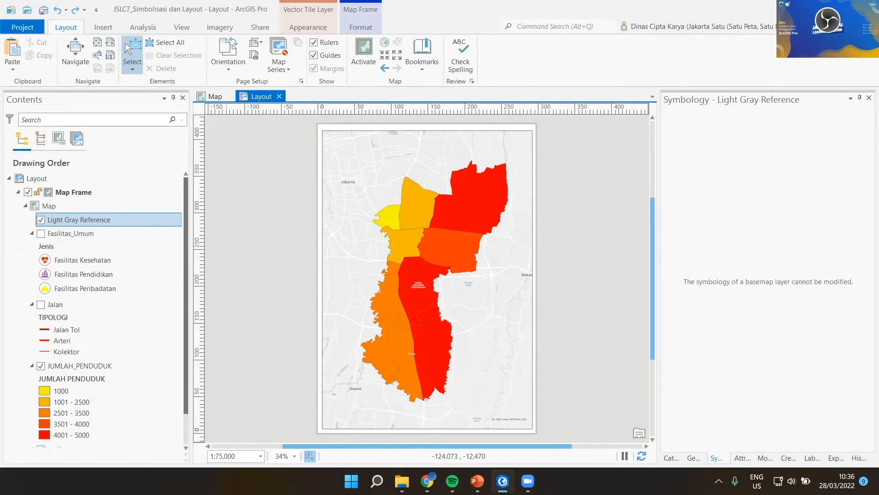
left_click(226, 456)
left_click(239, 455)
left_click_drag(237, 456, 224, 456)
type("432")
type("000")
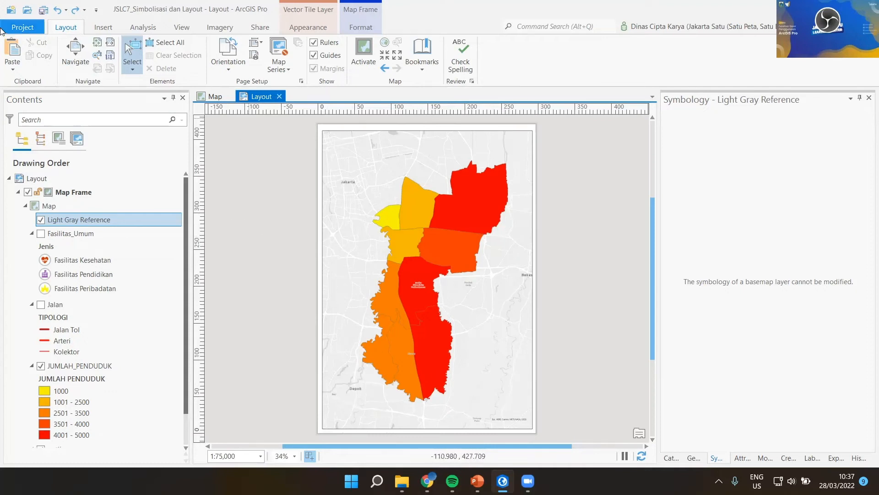
left_click(112, 26)
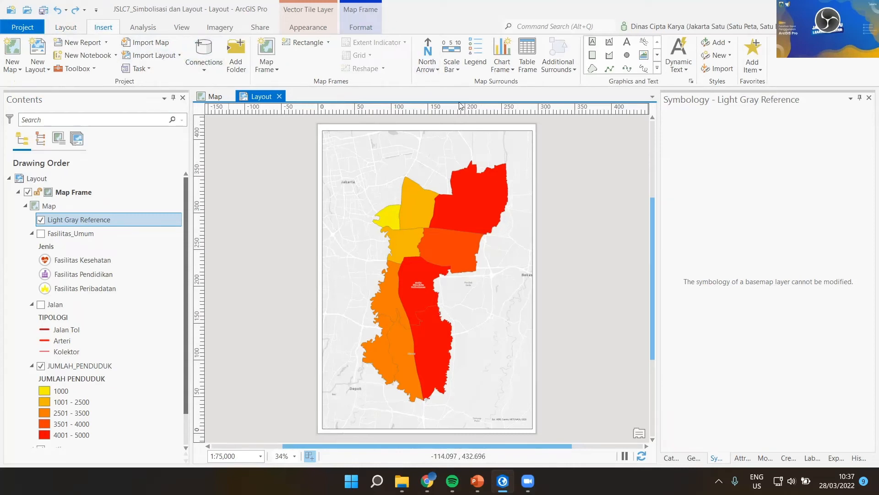
left_click(360, 26)
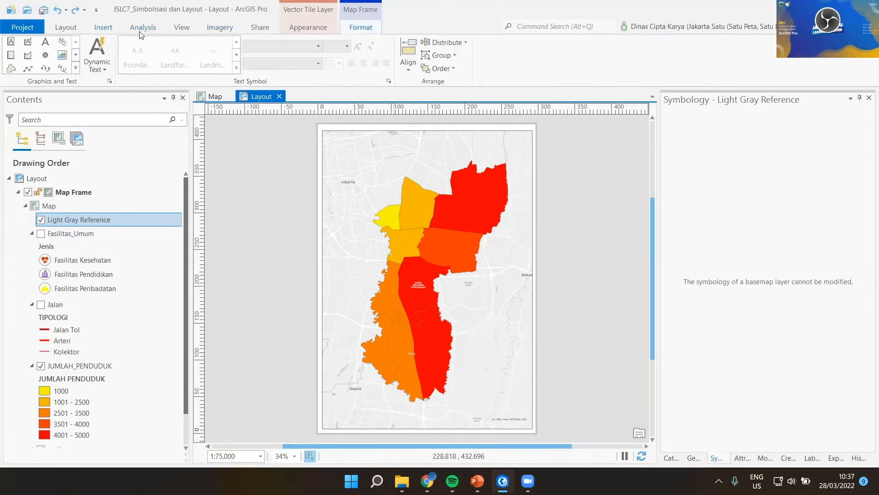
left_click(111, 28)
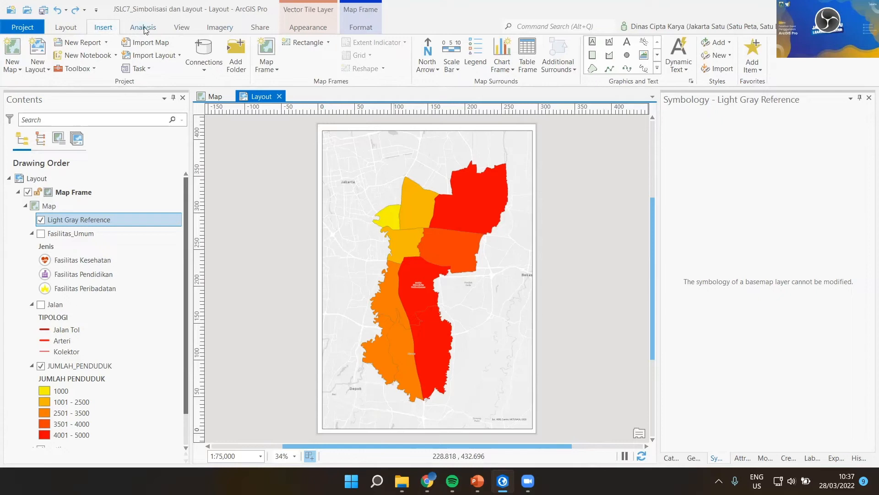
left_click(325, 43)
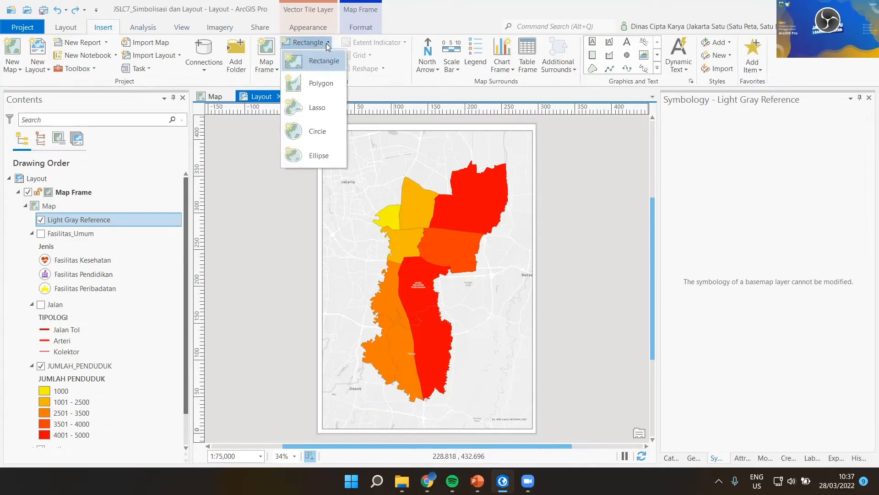
left_click(326, 43)
left_click(485, 73)
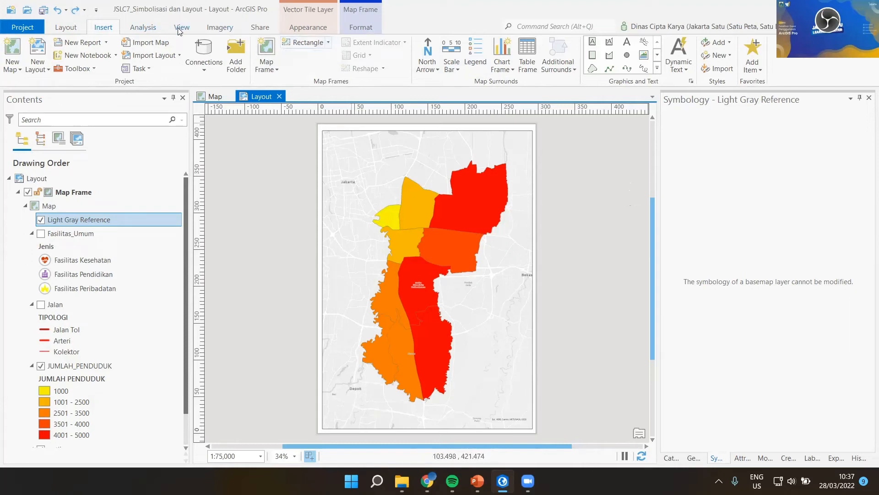
left_click(310, 29)
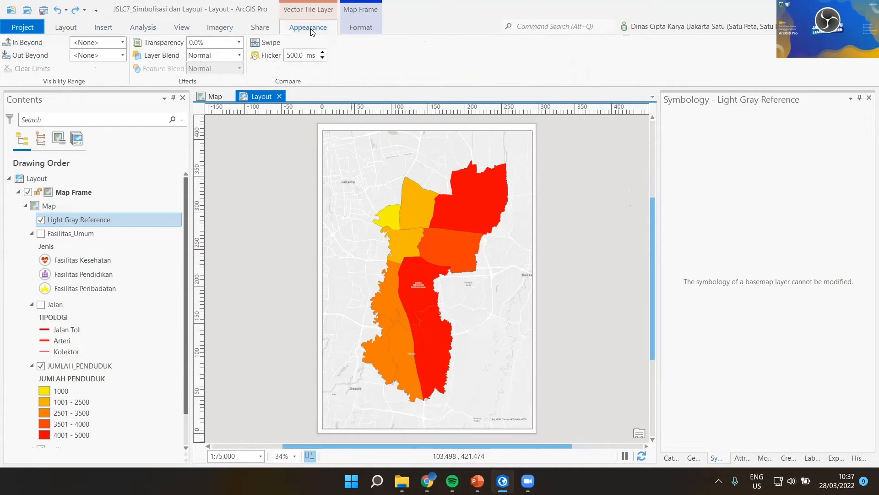
left_click(253, 29)
left_click(227, 29)
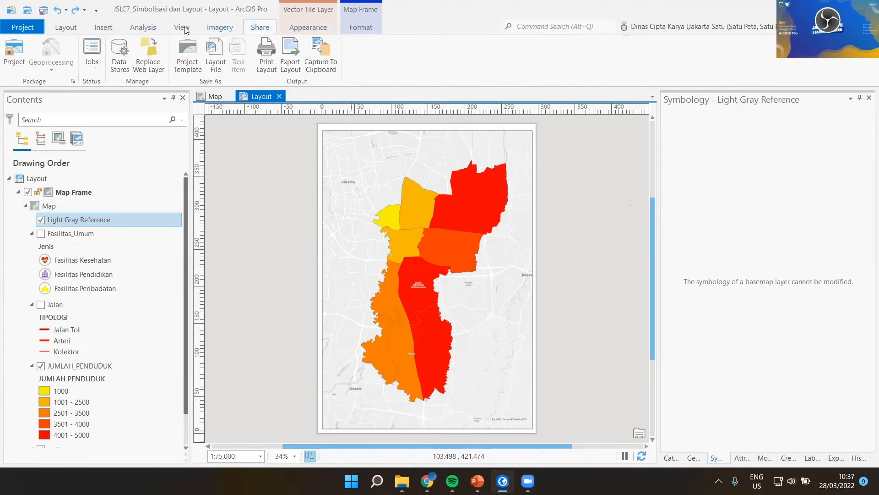
left_click(177, 29)
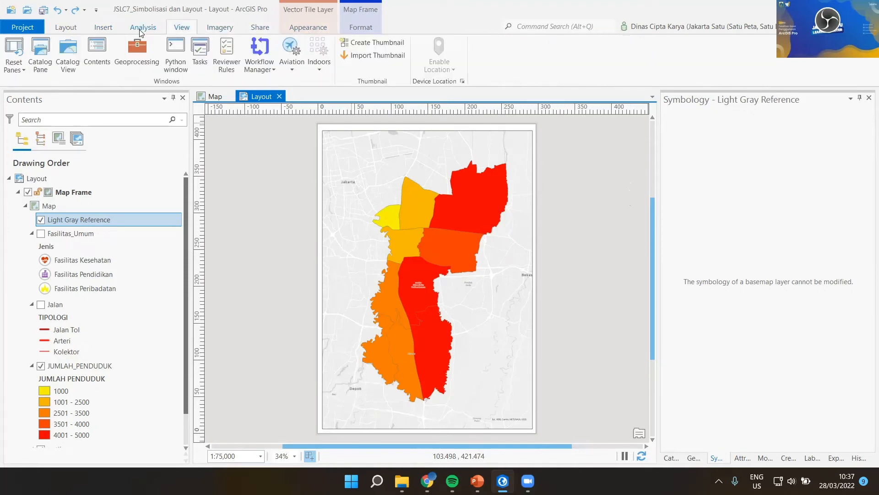
left_click(140, 30)
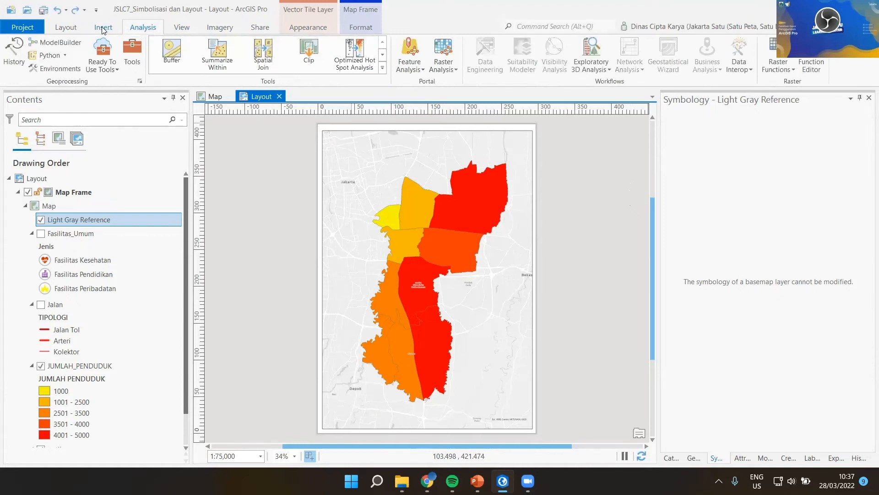
left_click(103, 28)
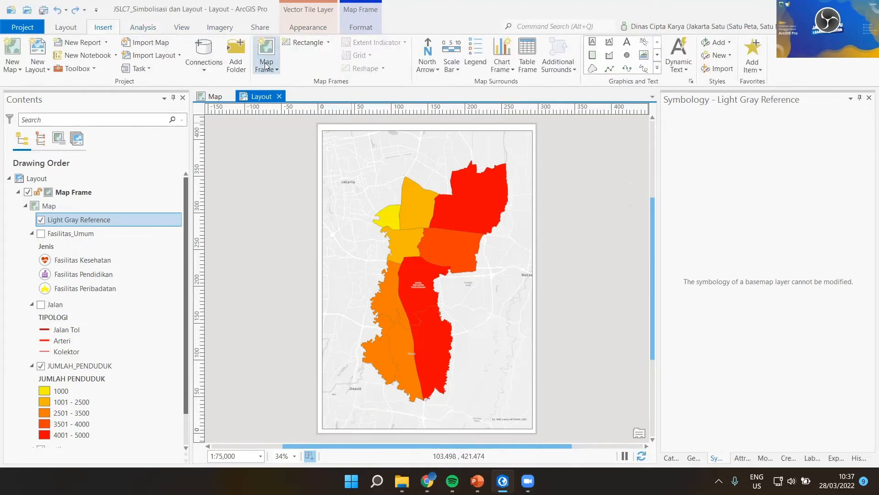
left_click(435, 207)
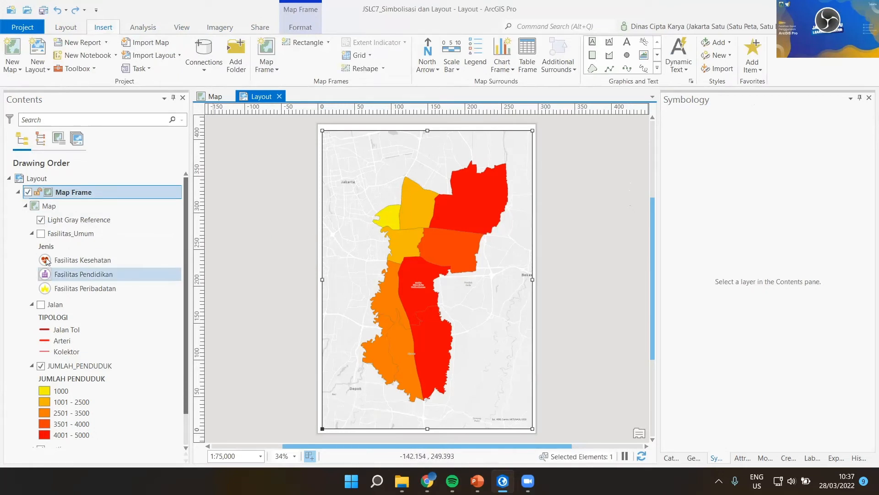
left_click(90, 196)
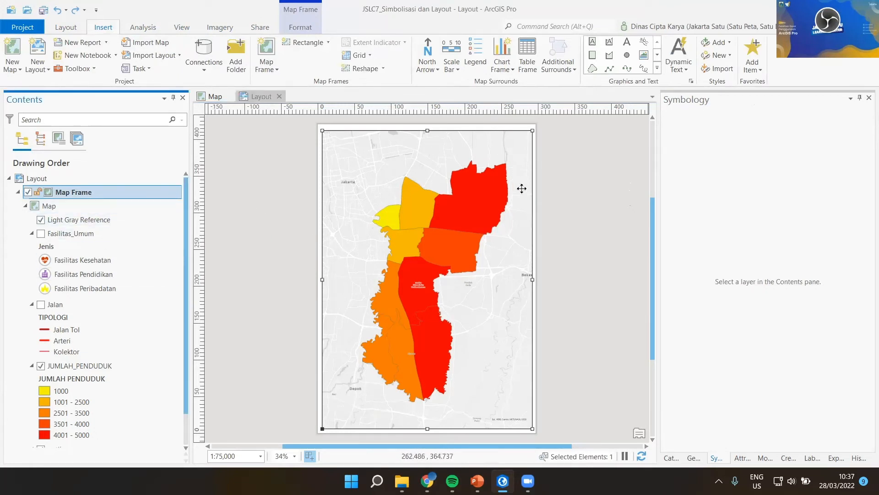
key("F2")
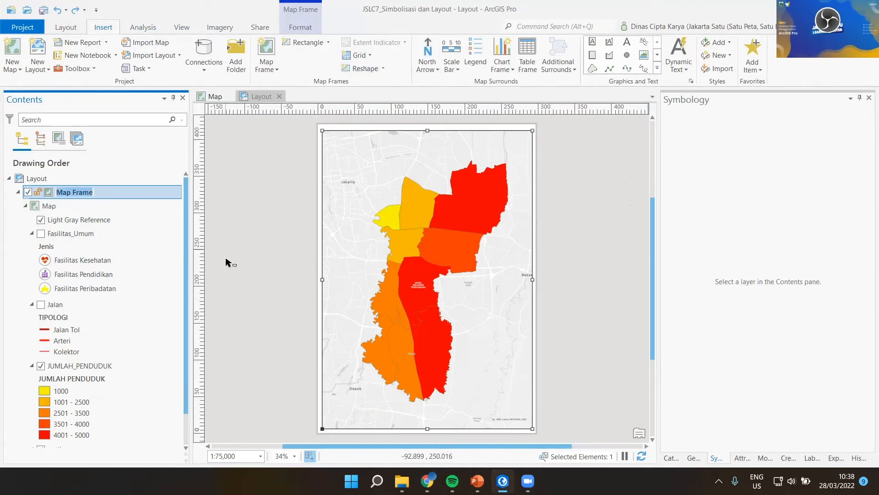
key("Return")
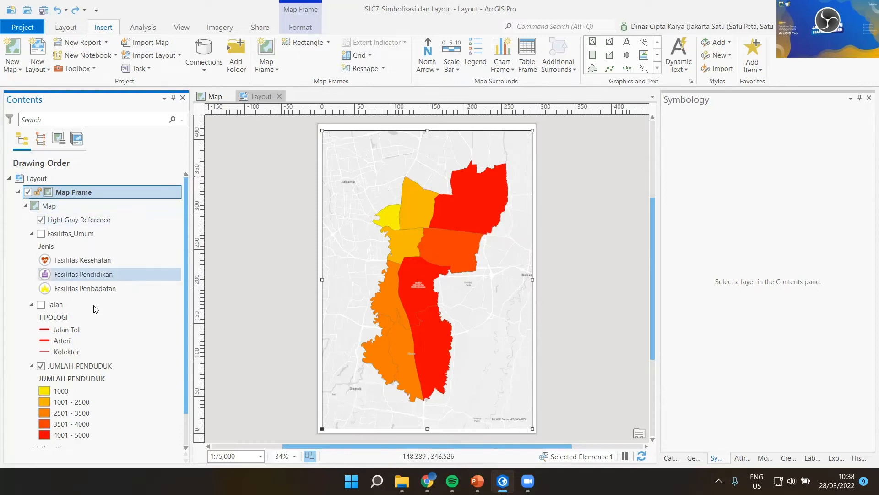
left_click(76, 305)
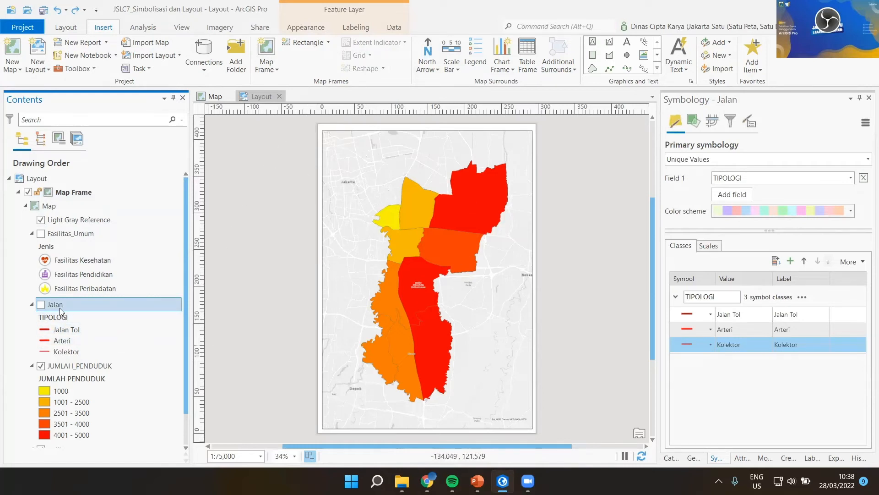
Add a Blue Horizontal Label Graticule to the map frame.
left_click(85, 196)
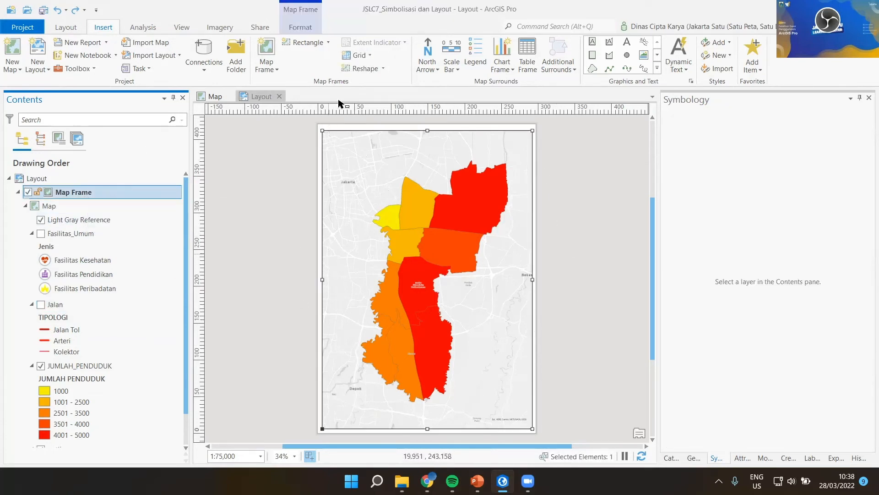
left_click(365, 57)
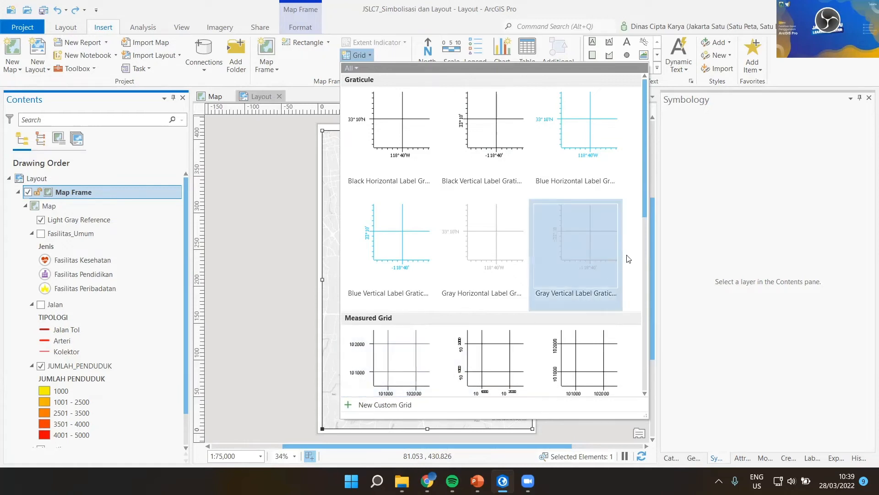
left_click_drag(643, 209, 623, 274)
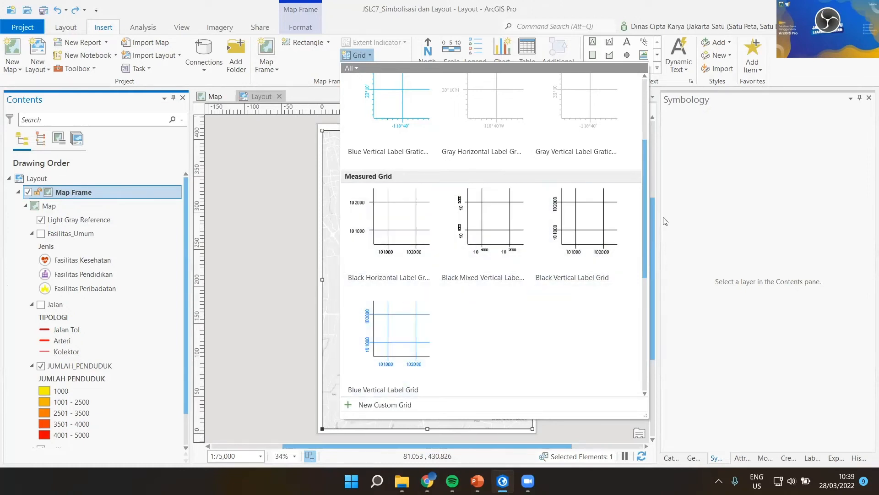
scroll(500, 223, "up", 3)
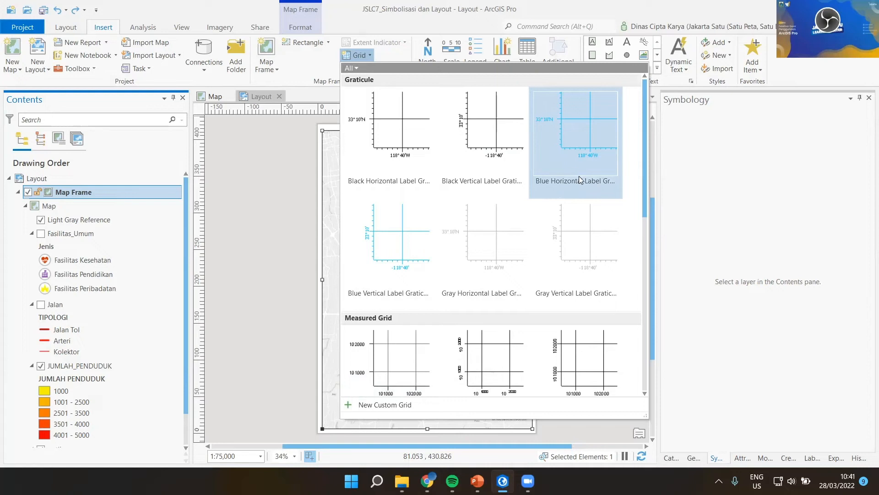
left_click(572, 152)
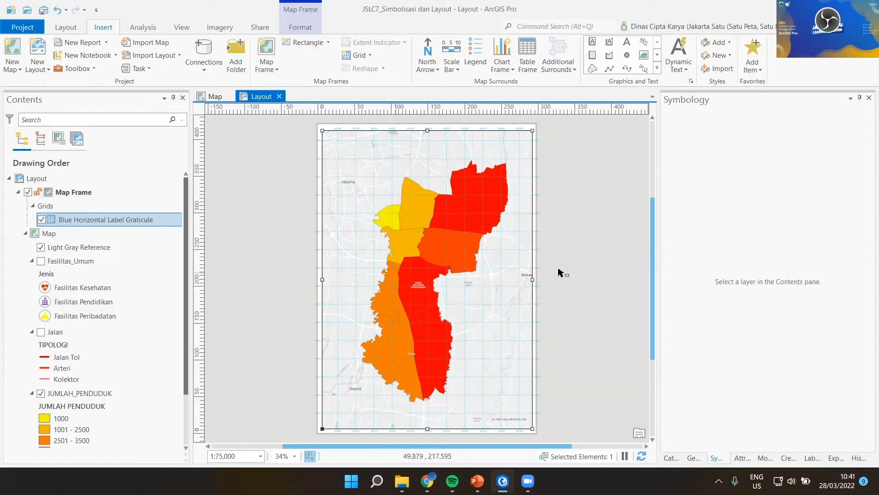
Examine the graticule lines and coordinate labels around the upper-right corner of the map frame.
left_click(143, 223)
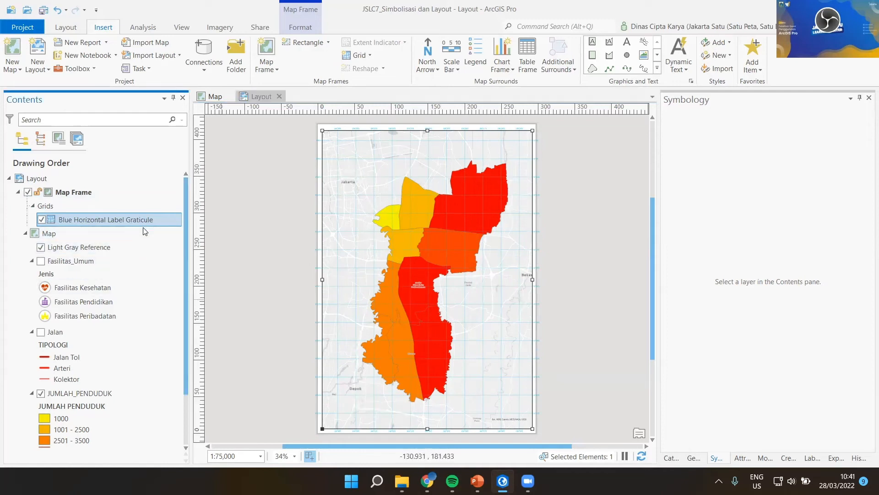
left_click(81, 193)
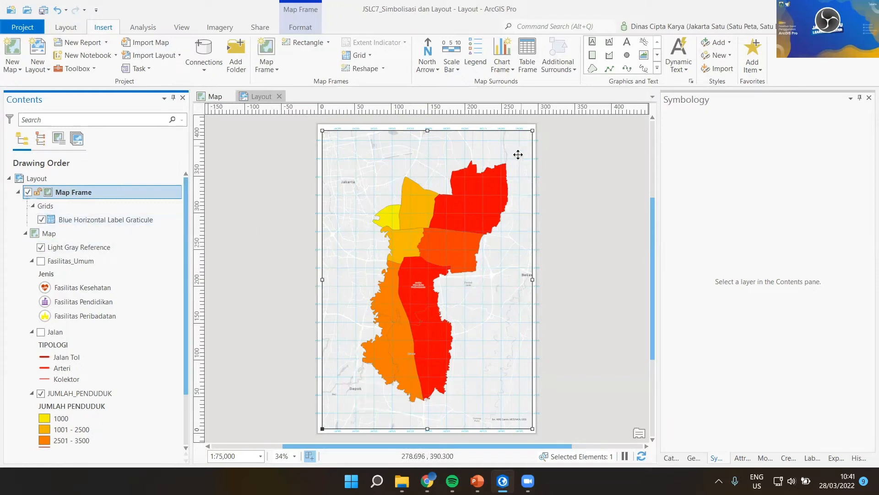
scroll(512, 157, "up", 1)
scroll(512, 157, "up", 4)
left_click_drag(516, 168, 514, 359)
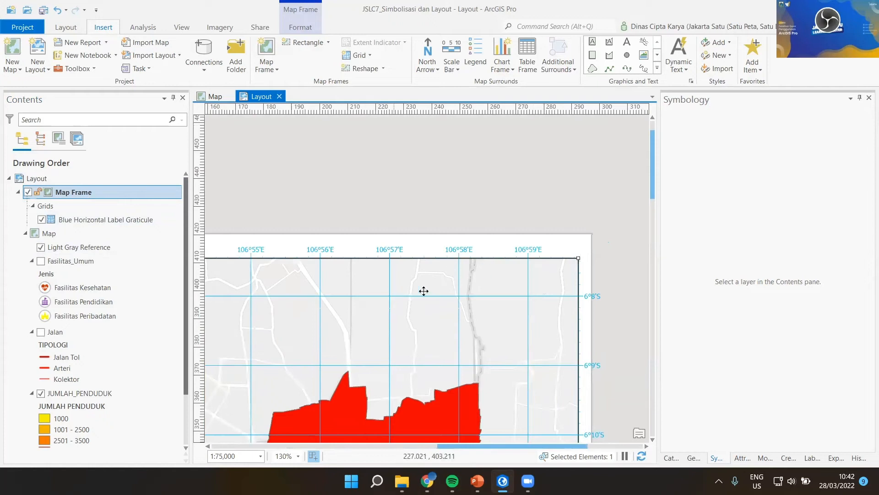
Open the properties of the Blue Horizontal Label Graticule and turn off its automatic interval adjustment.
left_click(166, 220)
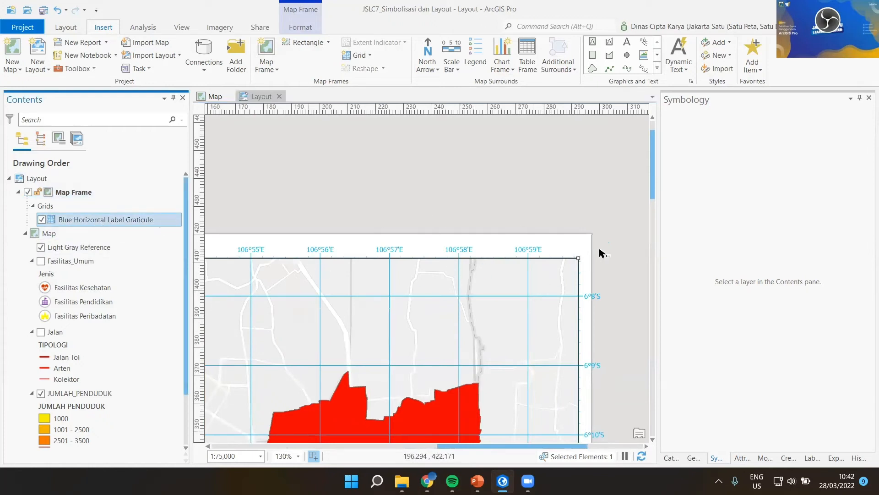
scroll(481, 296, "down", 3)
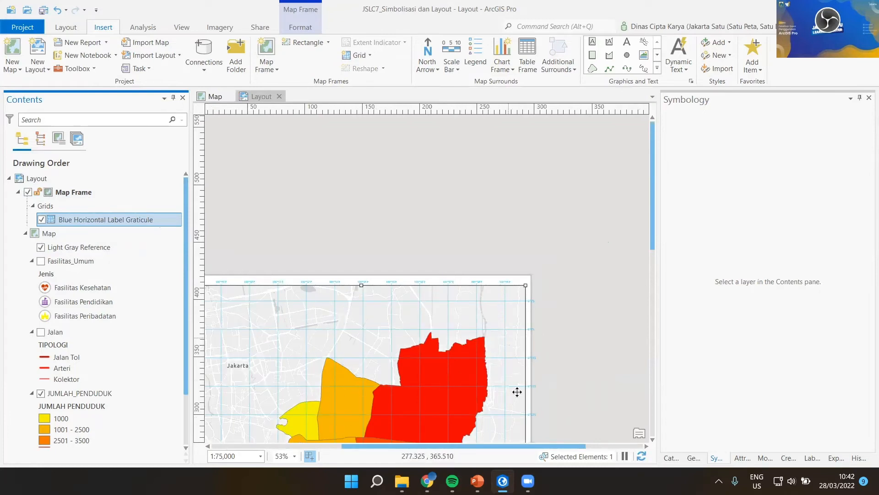
left_click(103, 221)
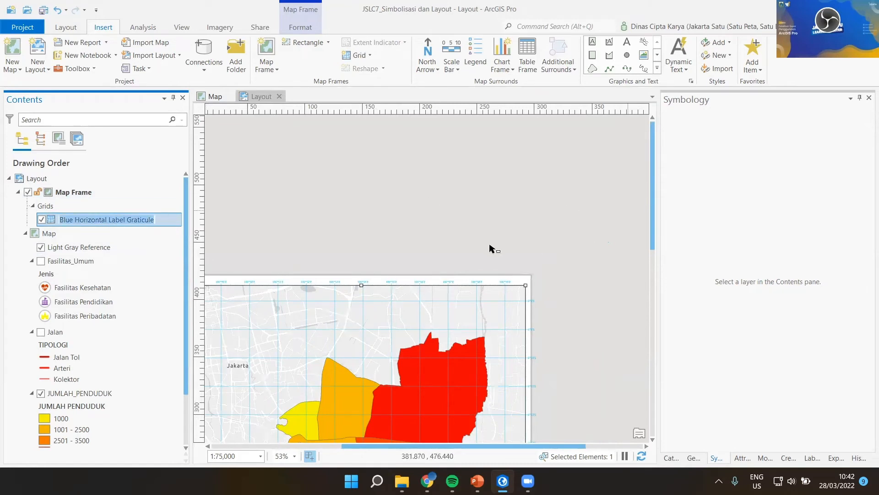
left_click(41, 179)
left_click(868, 98)
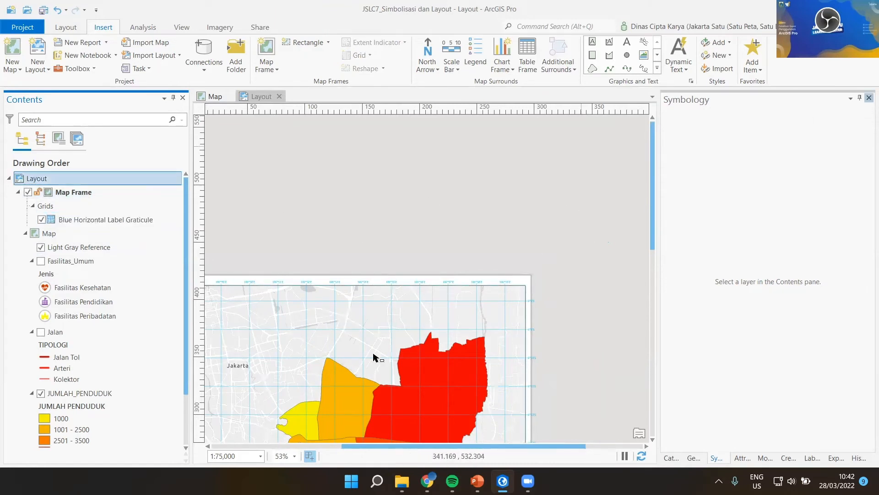
double_click(72, 219)
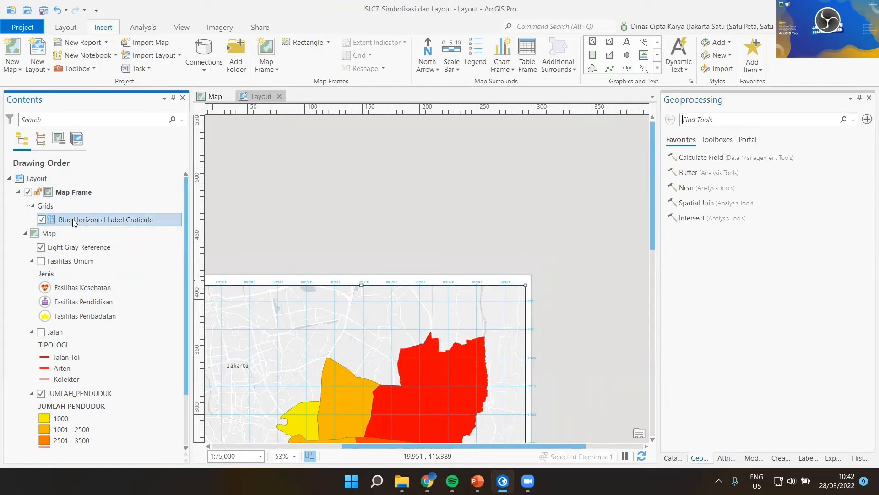
right_click(98, 220)
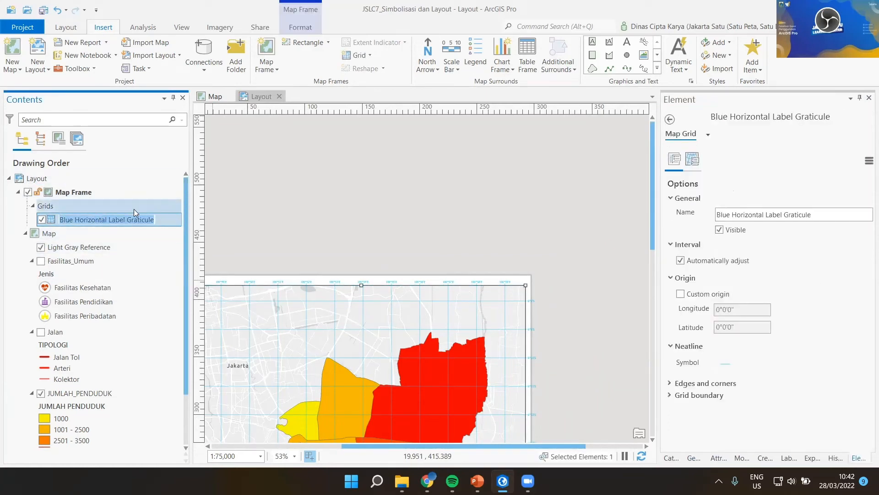
left_click(87, 220)
left_click(164, 220)
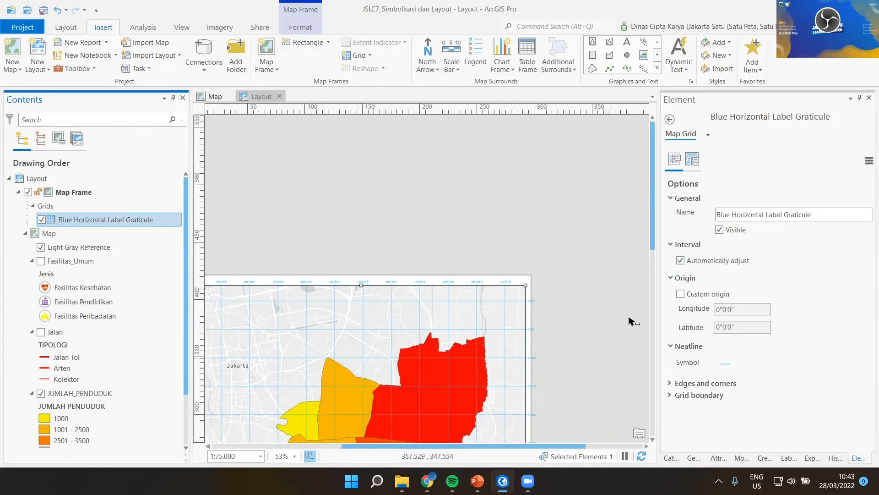
left_click(681, 261)
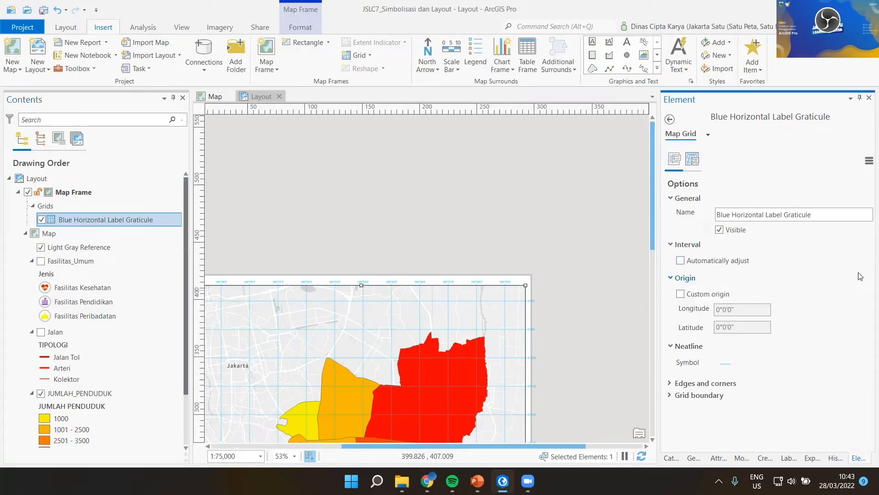
Set the longitude and latitude interval of the graticule's Gridlines component to 0°3'0".
left_click(692, 159)
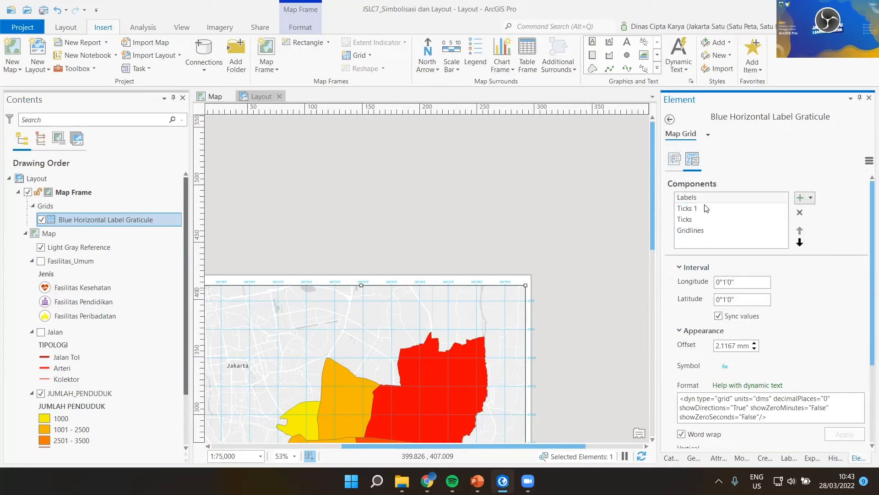
left_click(698, 233)
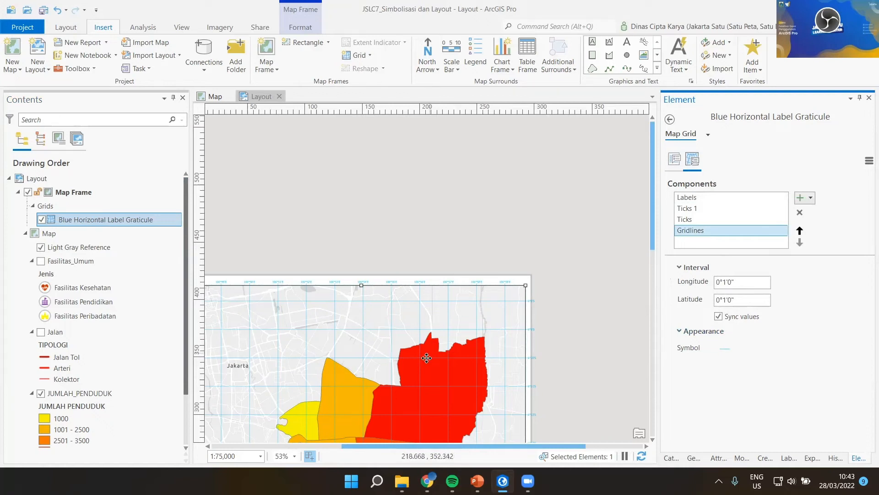
left_click_drag(347, 397, 368, 321)
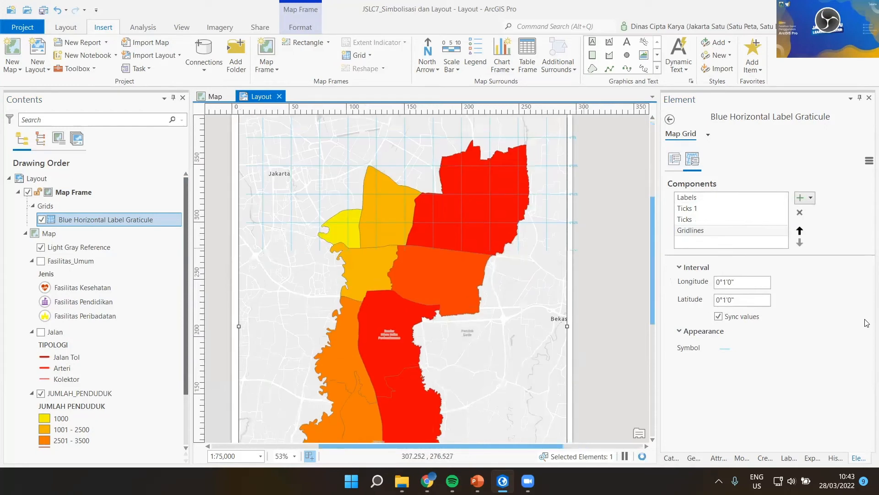
key("BackSpace")
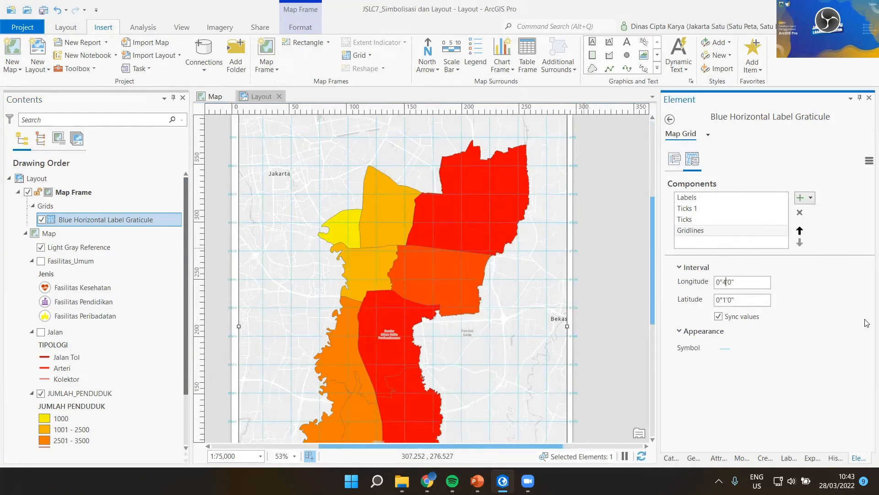
type("4")
key("BackSpace")
type("3")
left_click(725, 298)
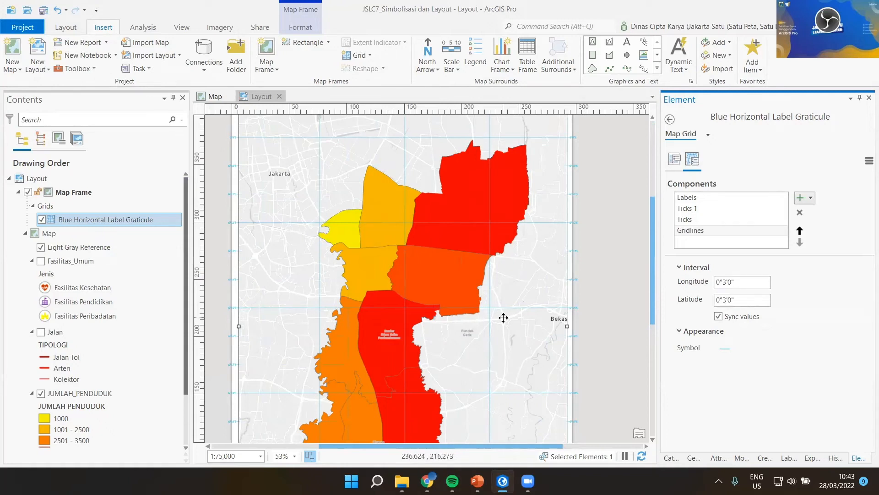
left_click_drag(475, 310, 477, 315)
left_click_drag(475, 292, 476, 310)
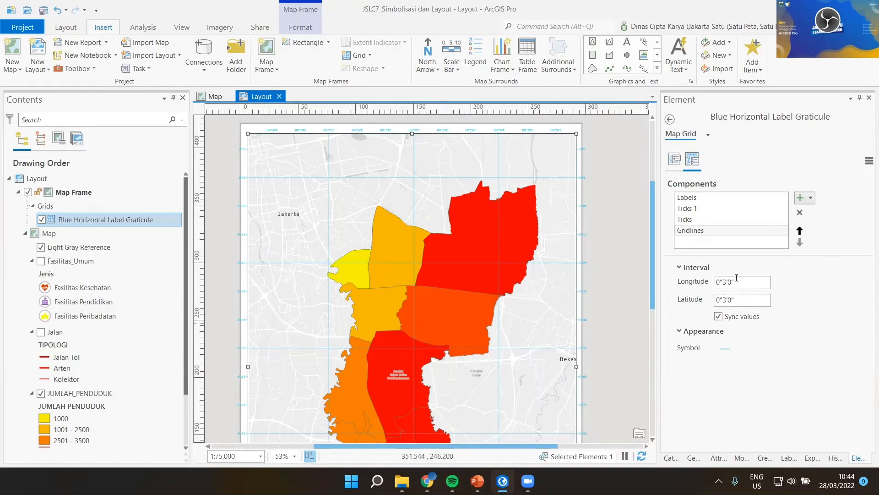
Set the longitude and latitude interval of the graticule's Labels component to 0°3'0".
left_click(699, 200)
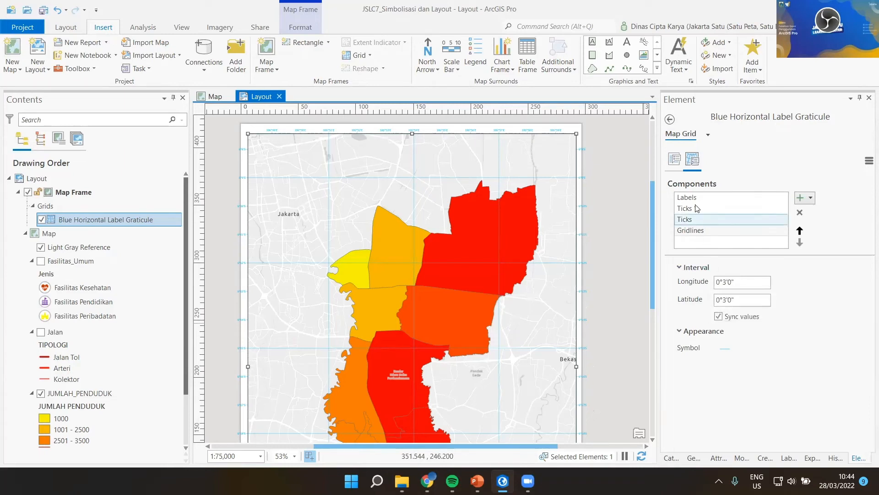
left_click(727, 282)
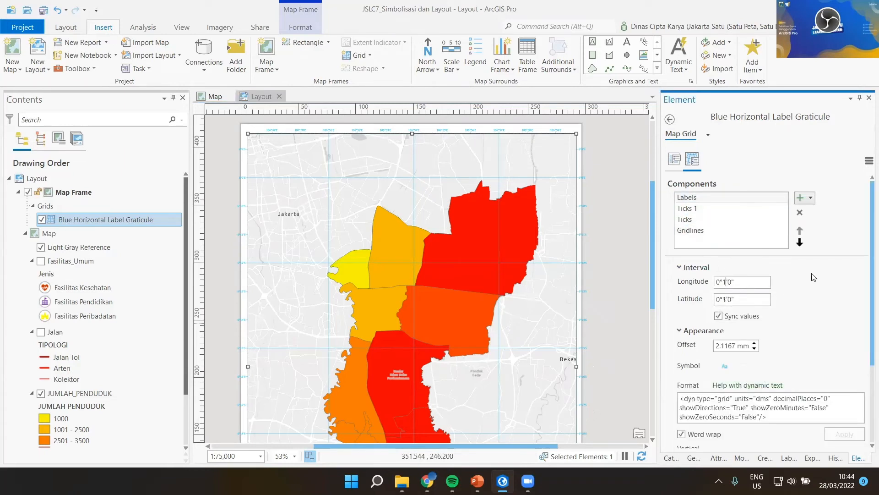
key("BackSpace")
type("3")
left_click(751, 304)
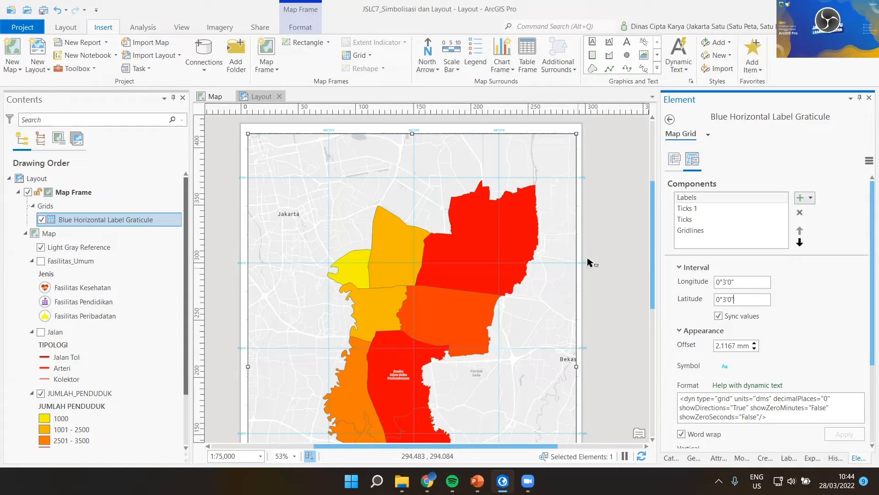
Make the graticule's East and West coordinate labels vertical and check the label beside the map frame's edge.
scroll(865, 242, "down", 5)
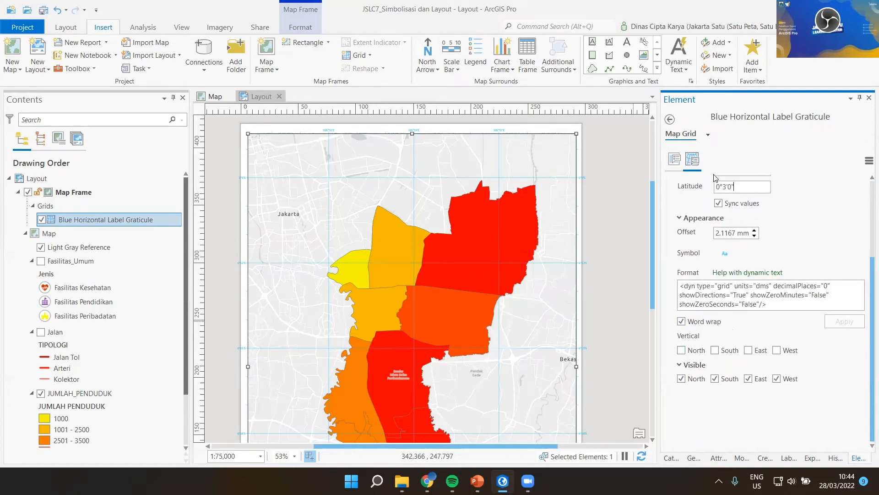
scroll(865, 291, "up", 5)
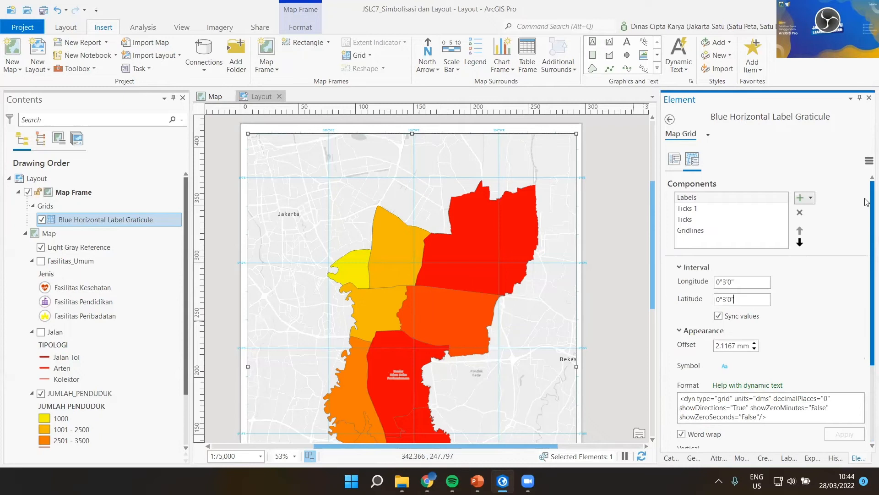
scroll(866, 326, "down", 5)
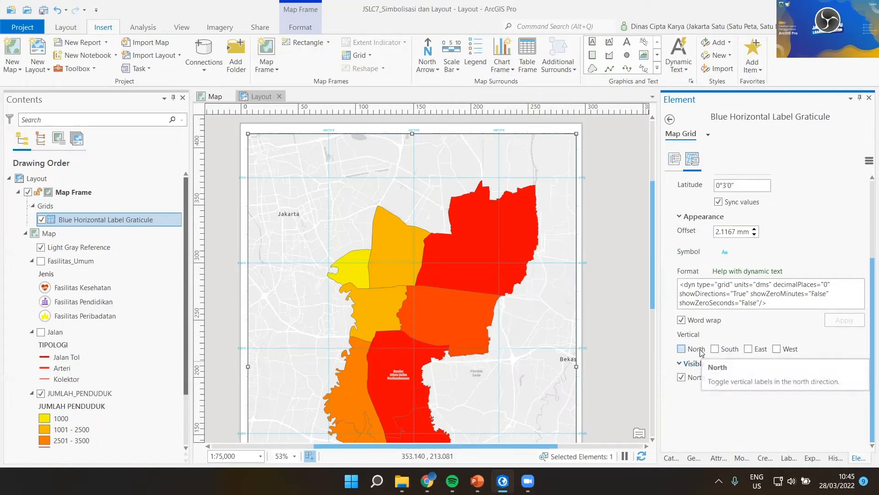
left_click(749, 350)
left_click(777, 349)
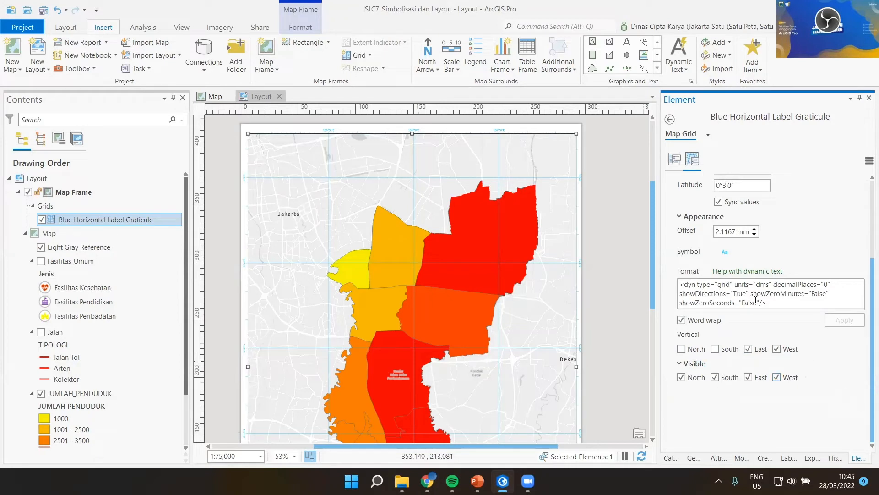
scroll(594, 267, "up", 1)
scroll(594, 267, "up", 6)
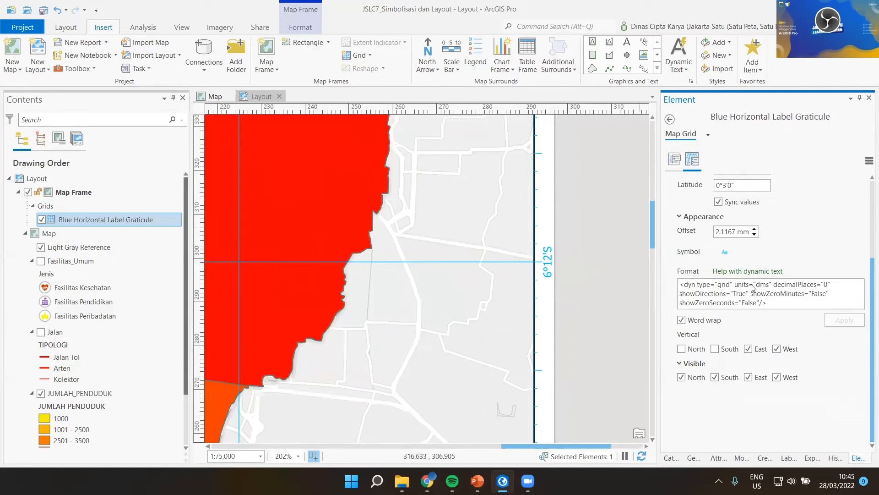
Set the longitude and latitude interval of the graticule's Ticks component to 0°3'0".
left_click(674, 159)
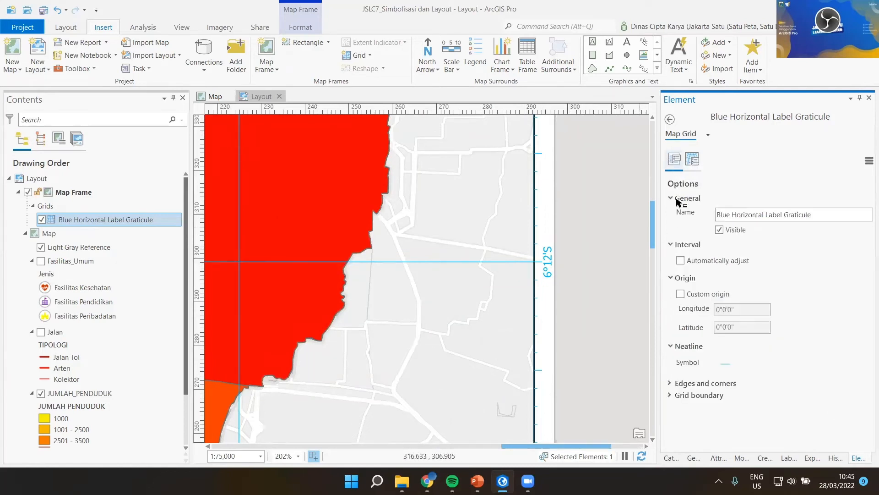
left_click(693, 159)
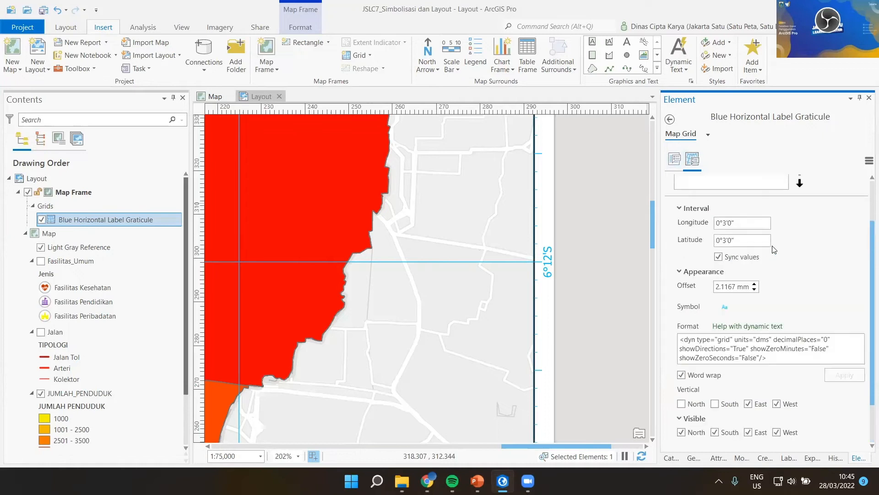
scroll(477, 220, "down", 5)
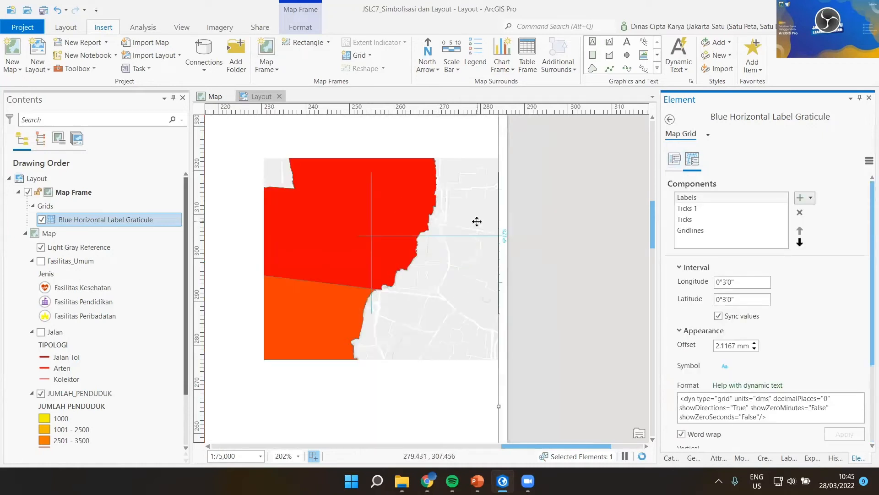
left_click_drag(298, 343, 420, 337)
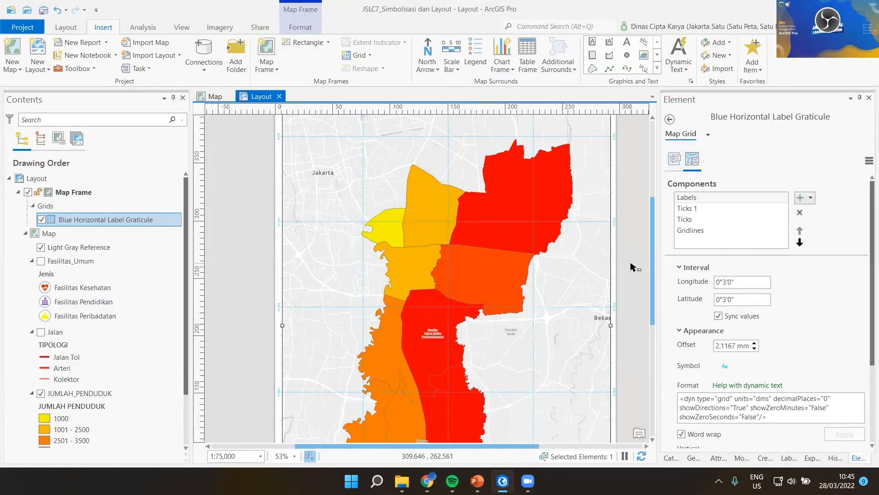
left_click(686, 220)
left_click(687, 208)
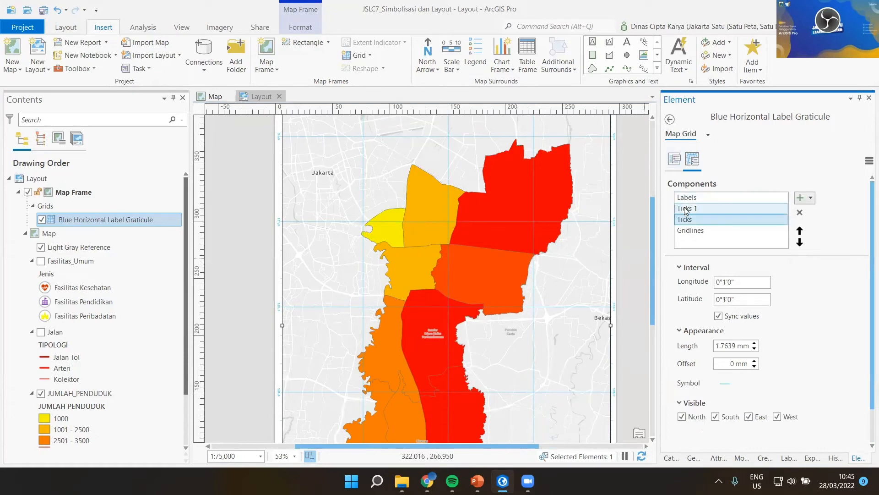
left_click(687, 219)
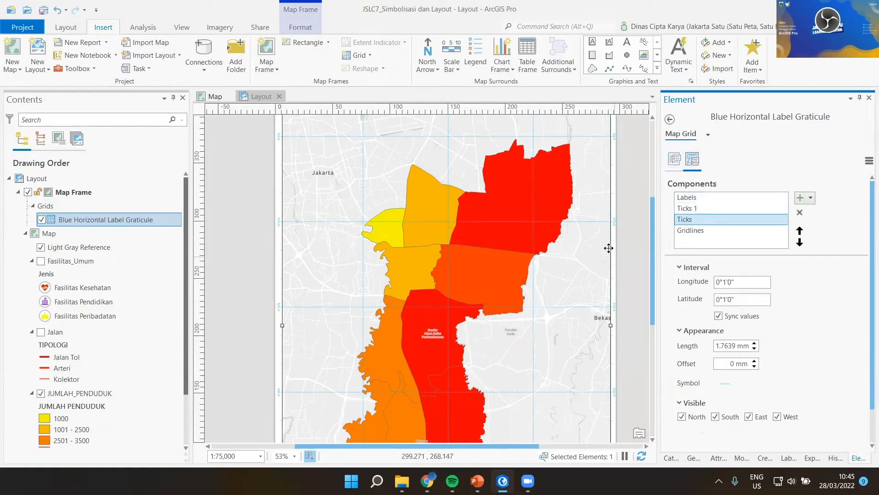
scroll(614, 250, "up", 5)
scroll(622, 250, "up", 2)
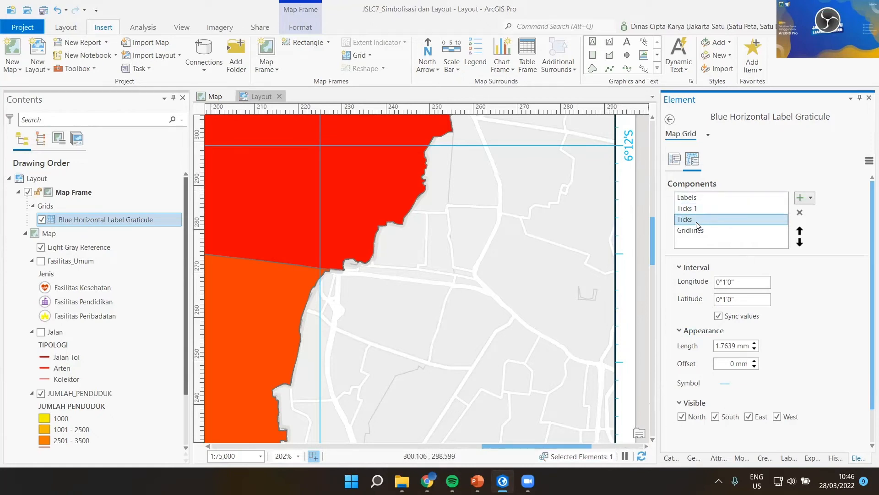
left_click(724, 281)
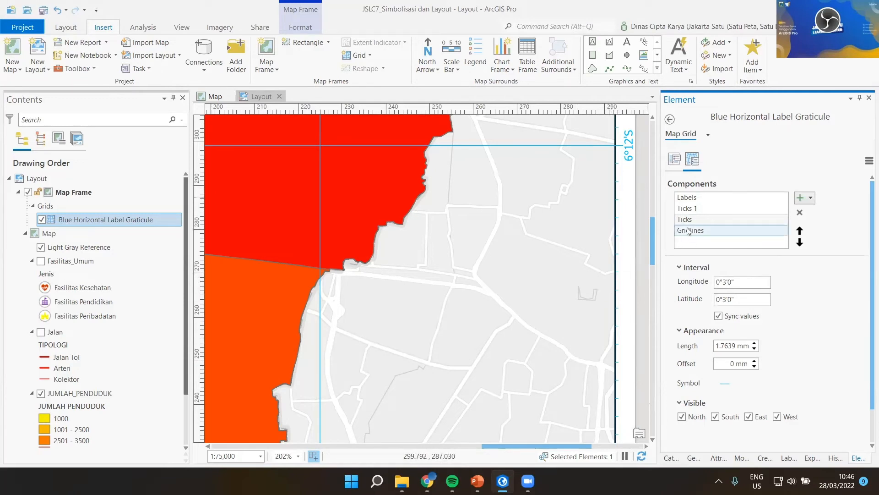
Set the longitude and latitude interval of the graticule's Ticks 1 component to 0°0'30" and check the tick spacing.
left_click(694, 208)
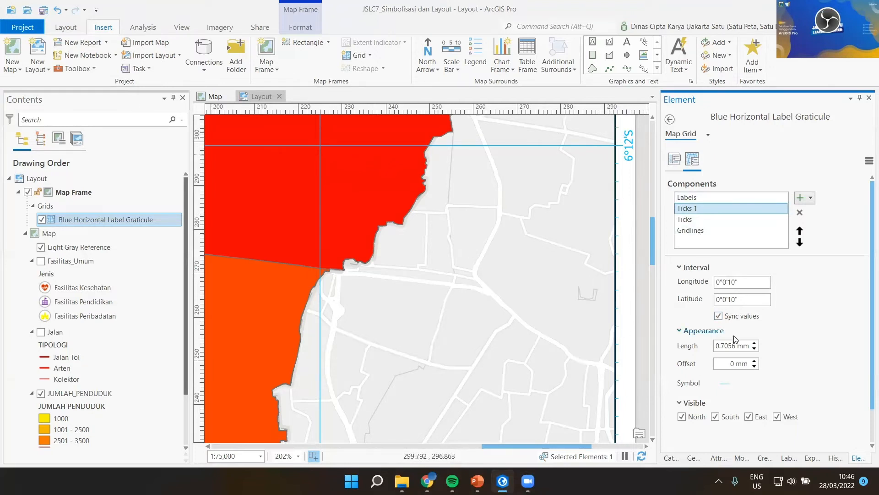
left_click(729, 282)
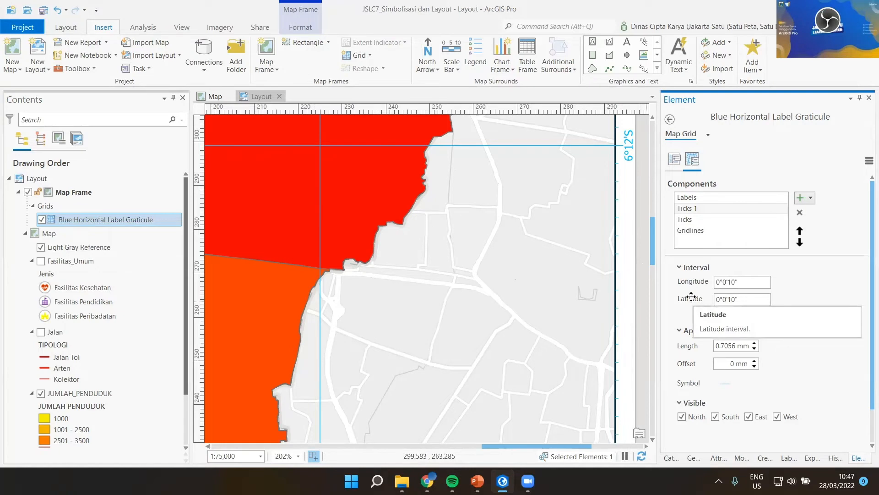
key("BackSpace")
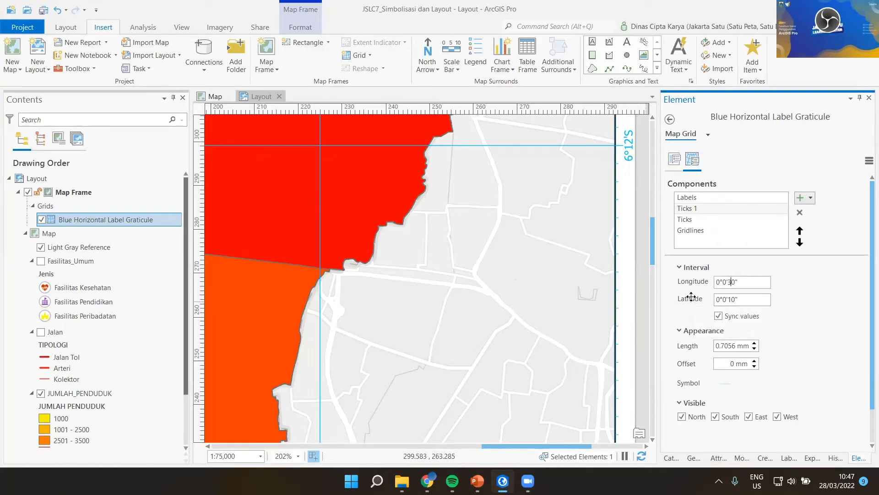
key("Tab")
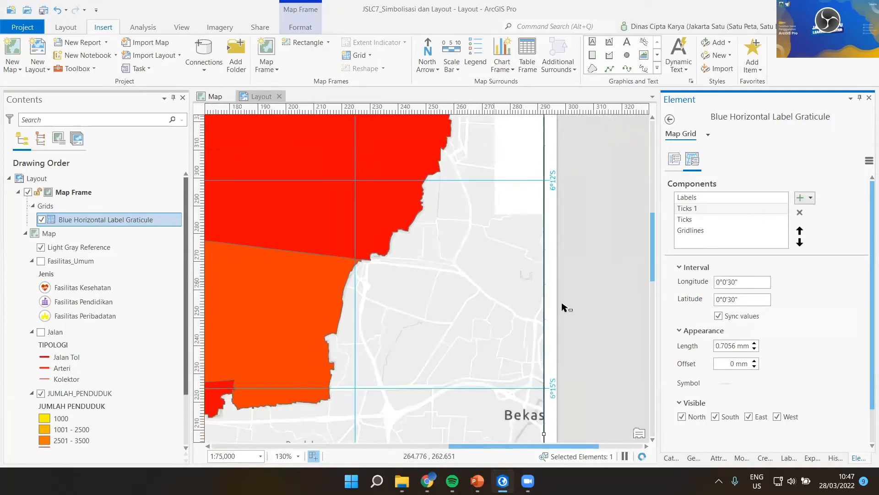
scroll(565, 308, "up", 3)
scroll(518, 254, "down", 6)
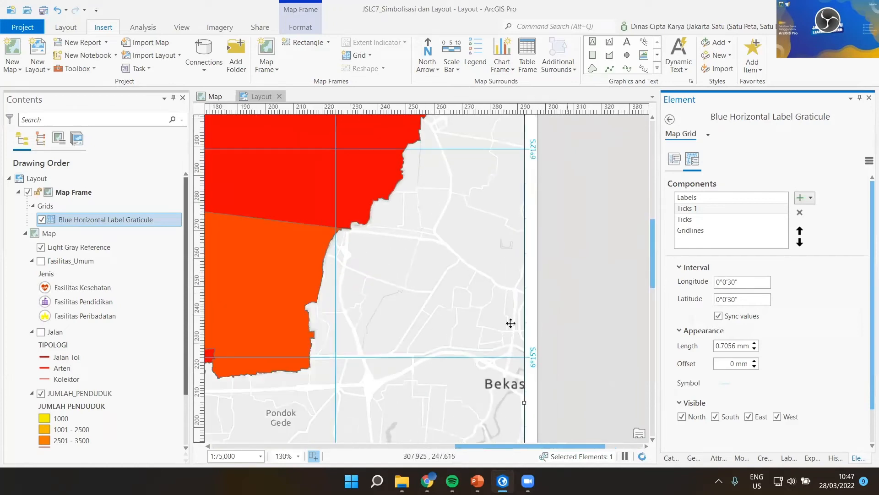
Turn on labels for the JUMLAH_PENDUDUK layer, keeping WADMKC as the label field.
scroll(481, 268, "down", 6)
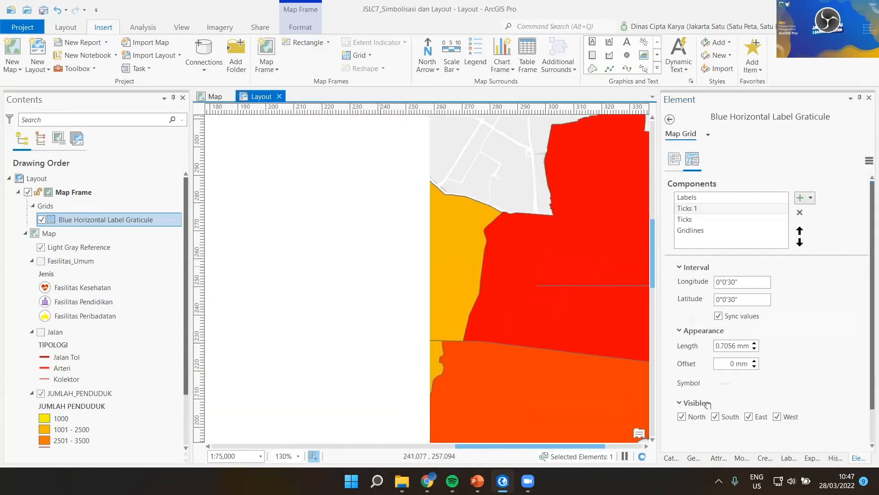
left_click_drag(498, 357, 474, 251)
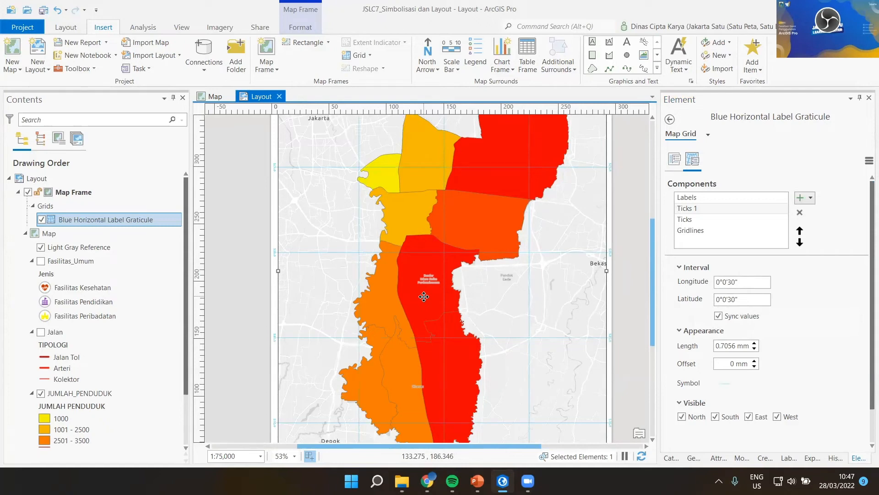
left_click(106, 393)
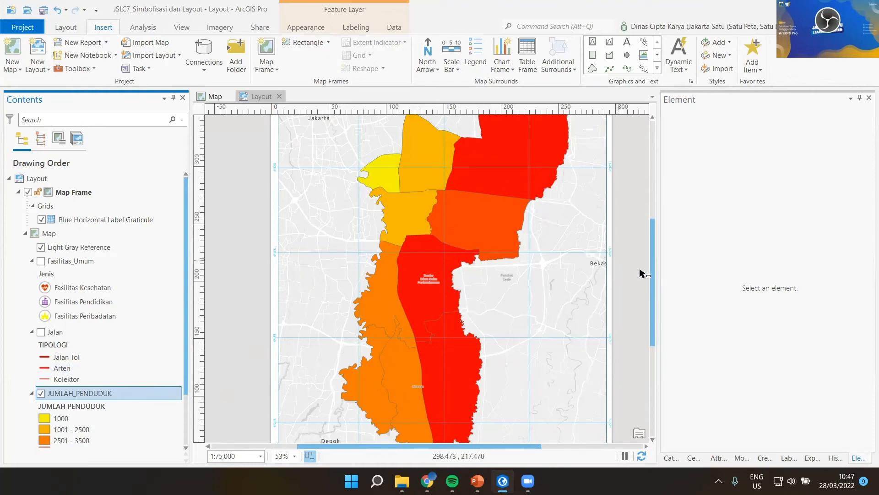
left_click_drag(653, 273, 647, 249)
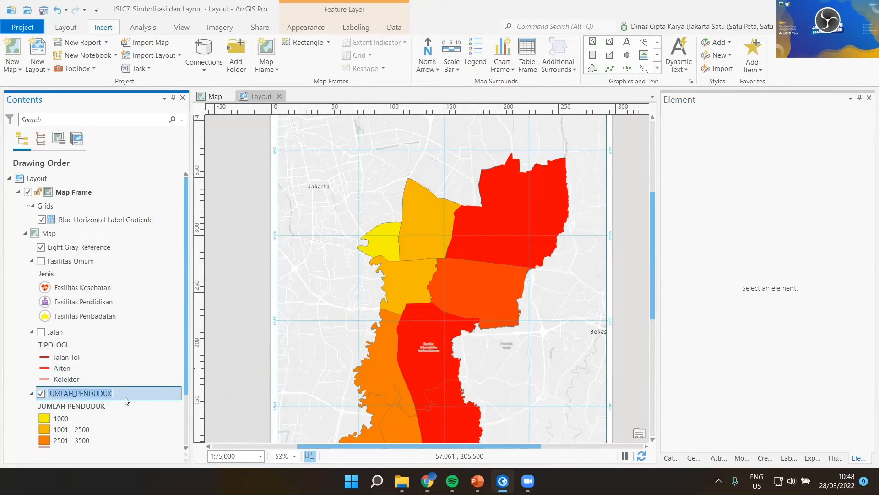
left_click(131, 415)
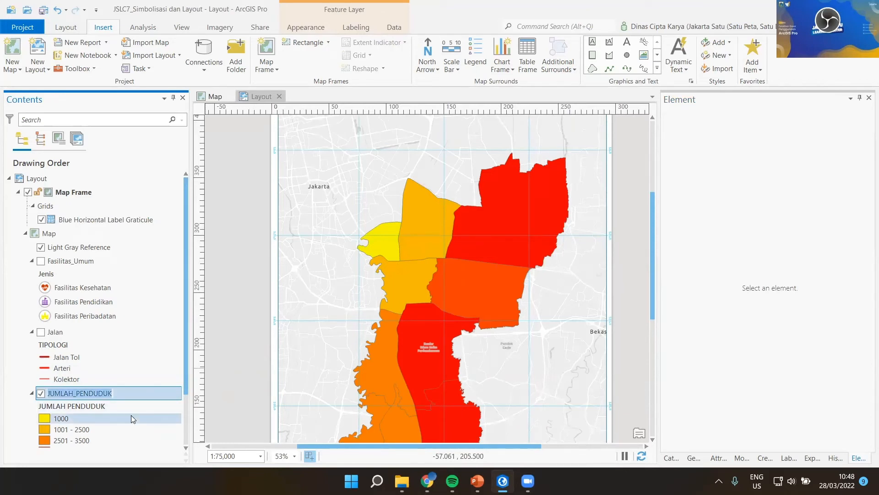
left_click(126, 392)
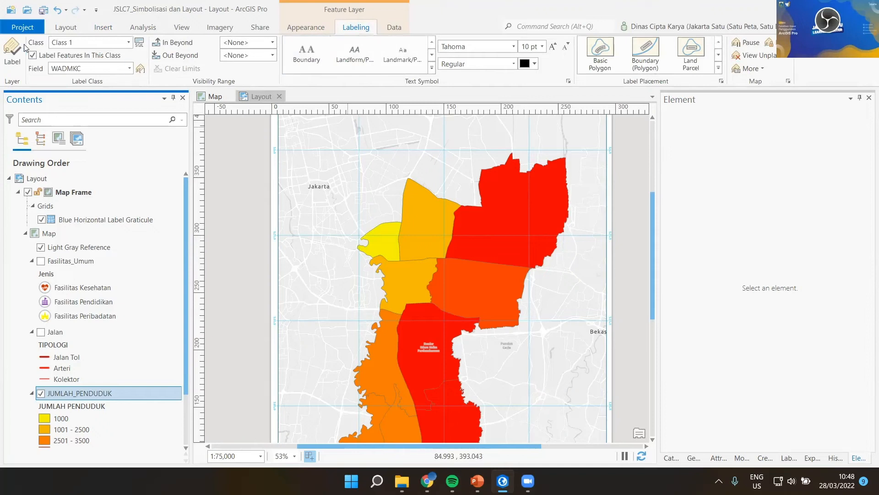
left_click(14, 59)
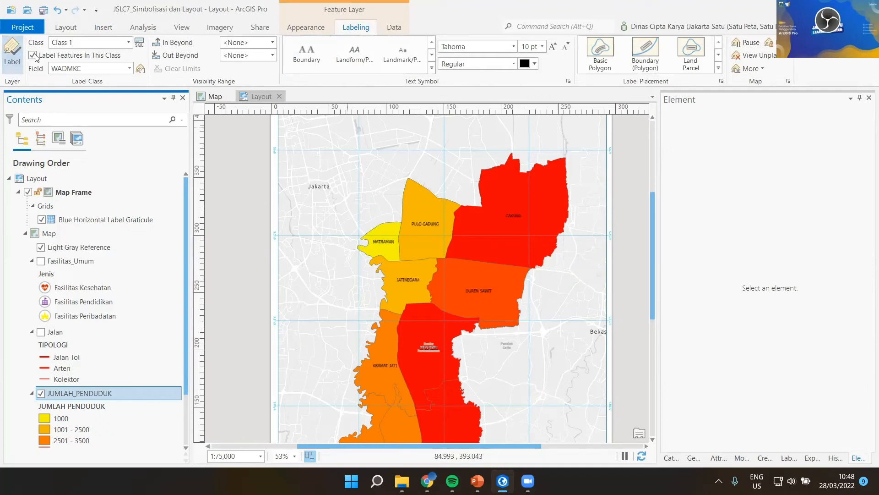
left_click(129, 68)
left_click(127, 67)
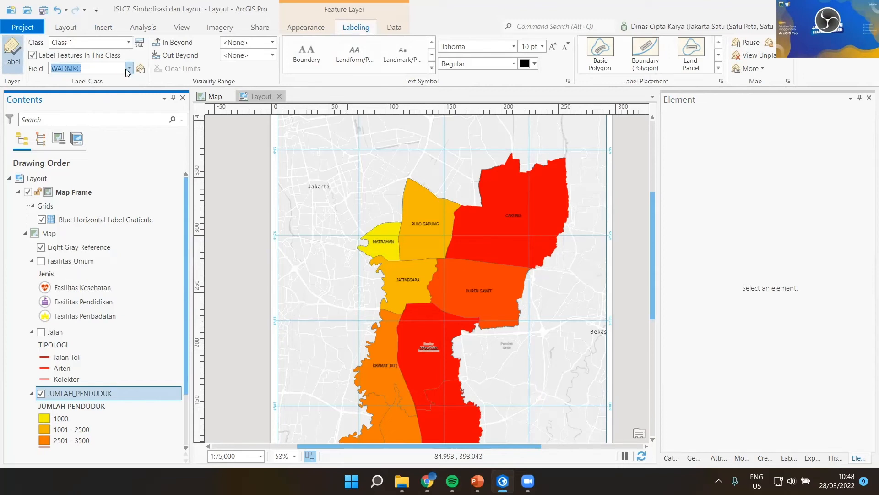
left_click(128, 68)
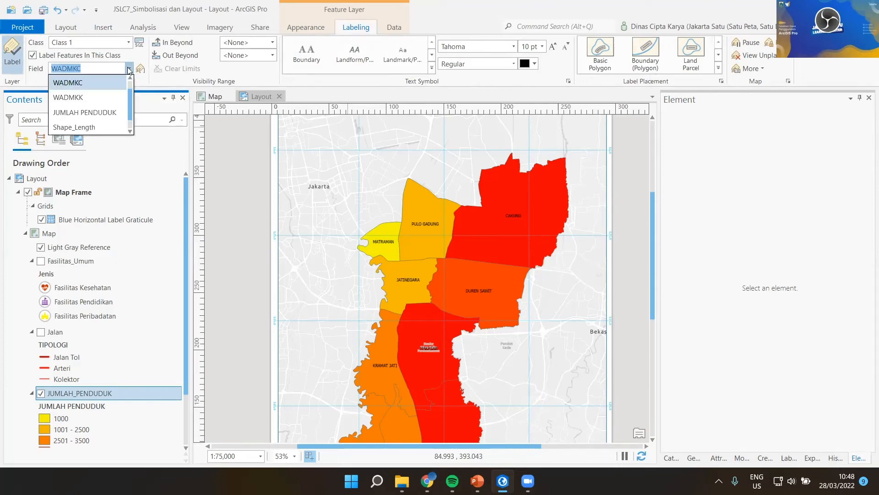
left_click(252, 163)
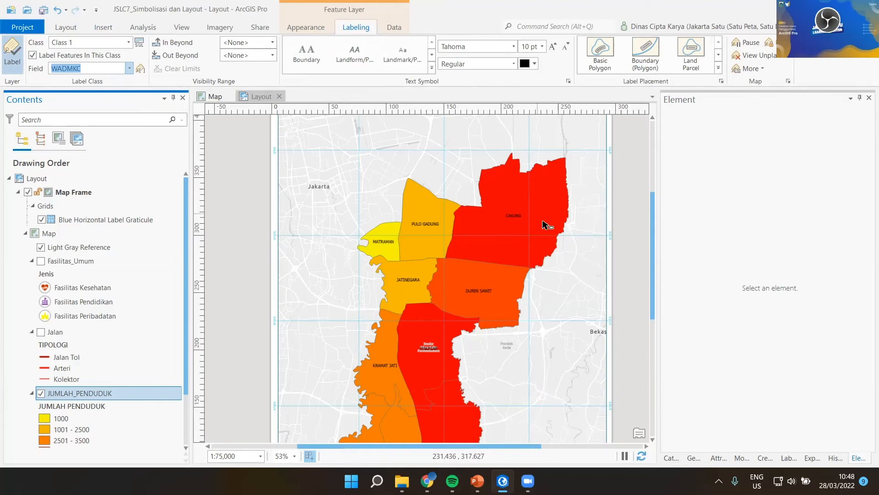
scroll(546, 229, "down", 2)
scroll(559, 270, "down", 2)
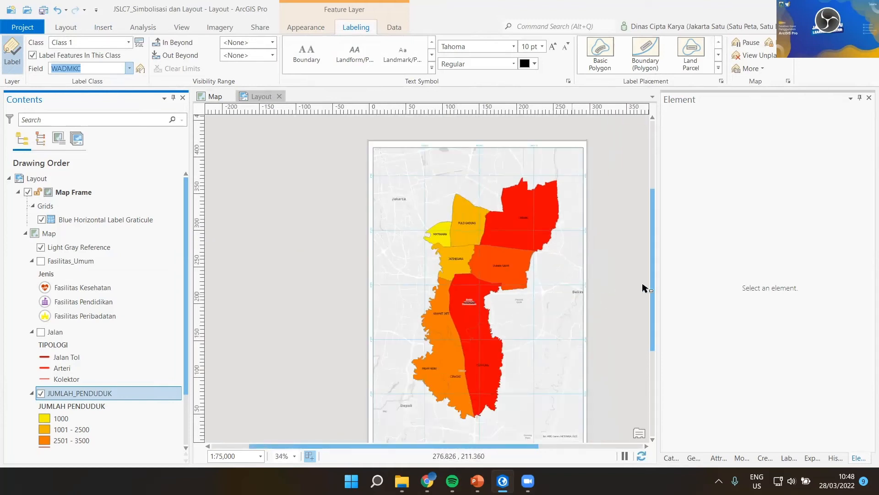
left_click_drag(653, 292, 654, 303)
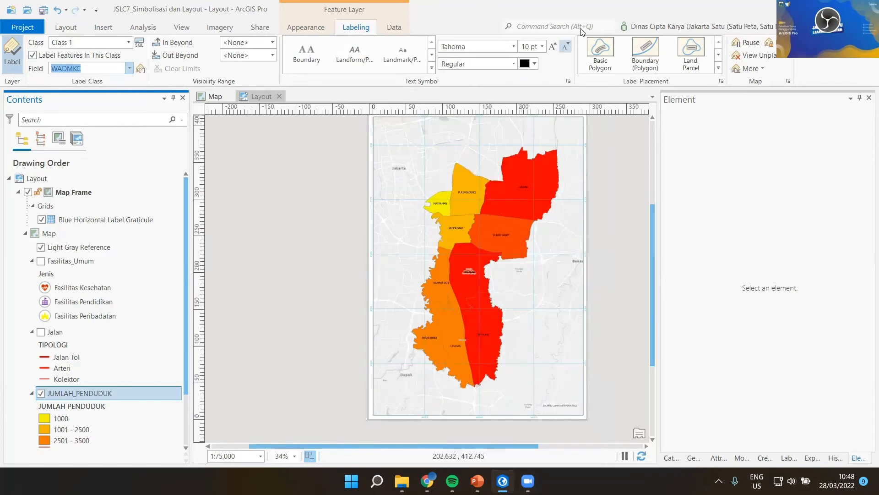
left_click(622, 28)
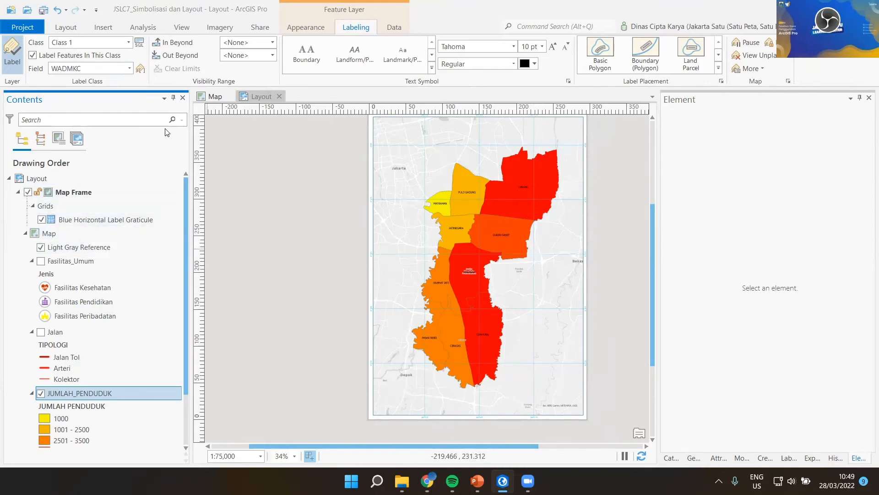
left_click(297, 28)
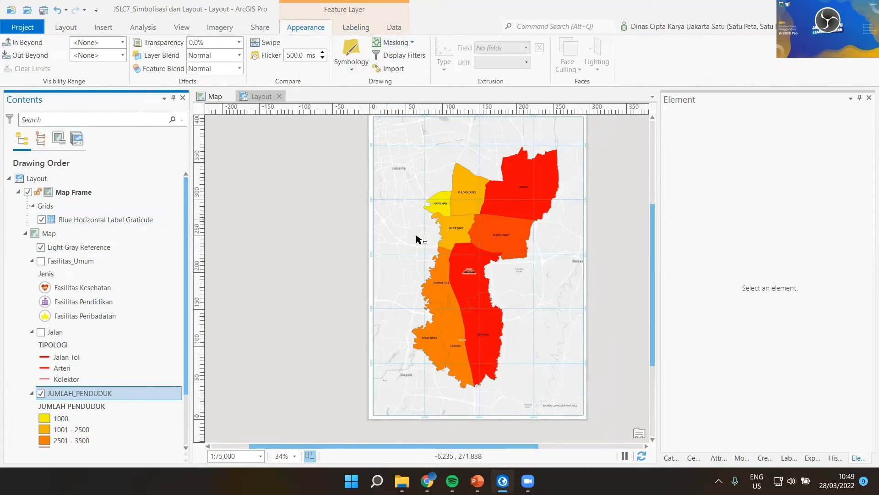
left_click_drag(653, 292, 661, 271)
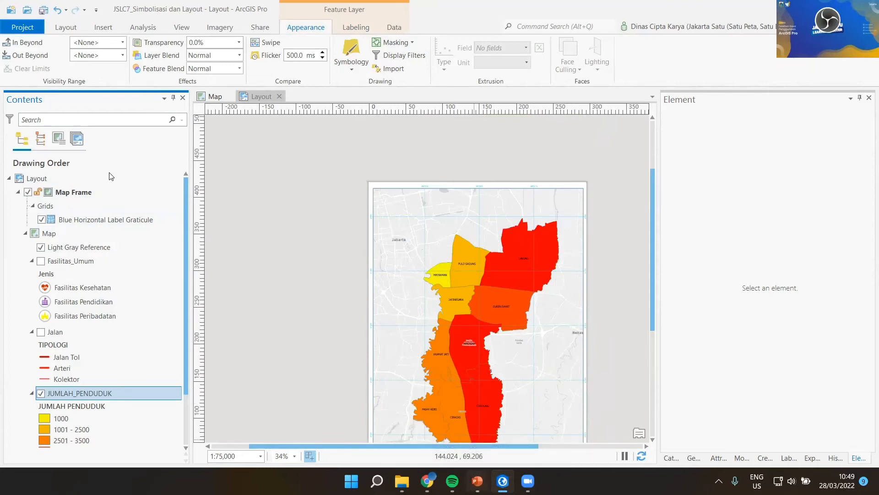
Switch to the PowerPoint presentation, review the map layout components on the LAYOUT PETA slide, and return to ArcGIS Pro.
key("alt+Tab")
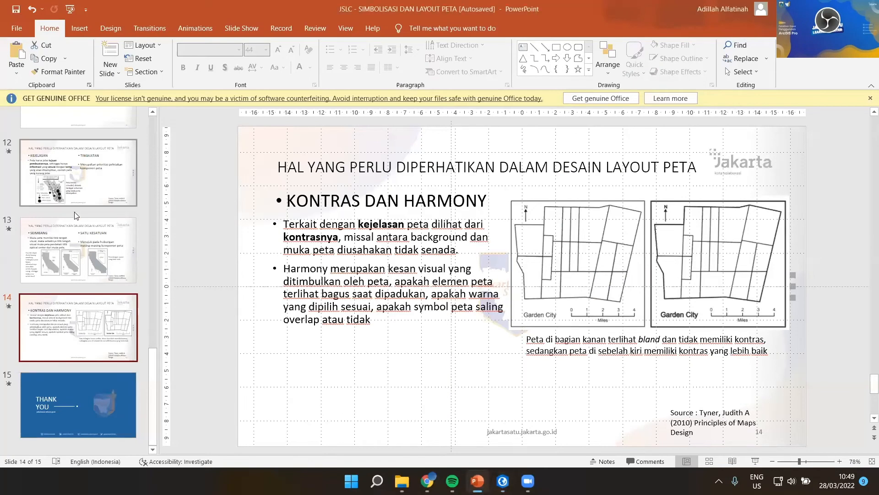
scroll(81, 235, "up", 5)
scroll(655, 277, "up", 6)
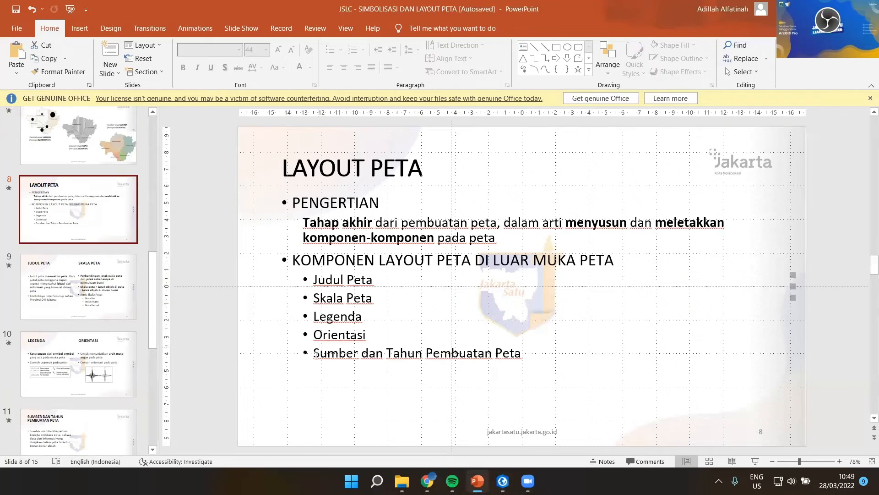
left_click(494, 379)
left_click(530, 396)
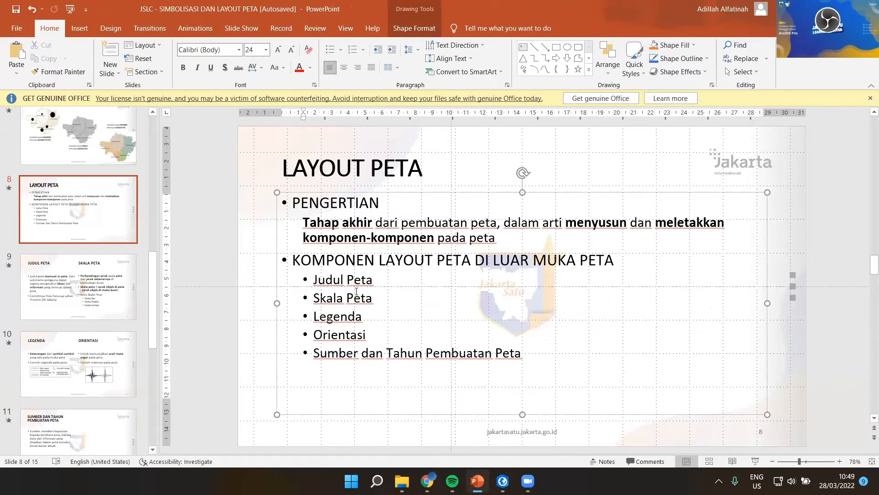
left_click(503, 480)
Draw a title rectangle about 26 mm high across the upper part of the map frame, spanning nearly its full width.
scroll(536, 245, "up", 2)
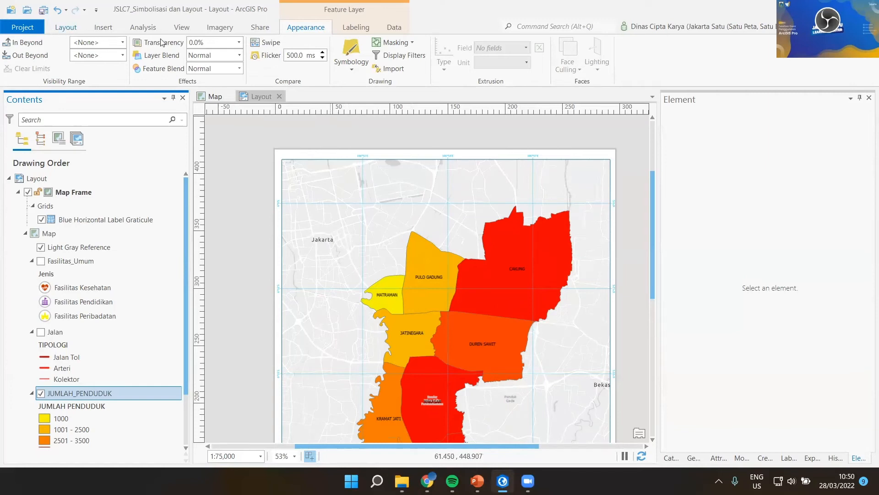
left_click(66, 27)
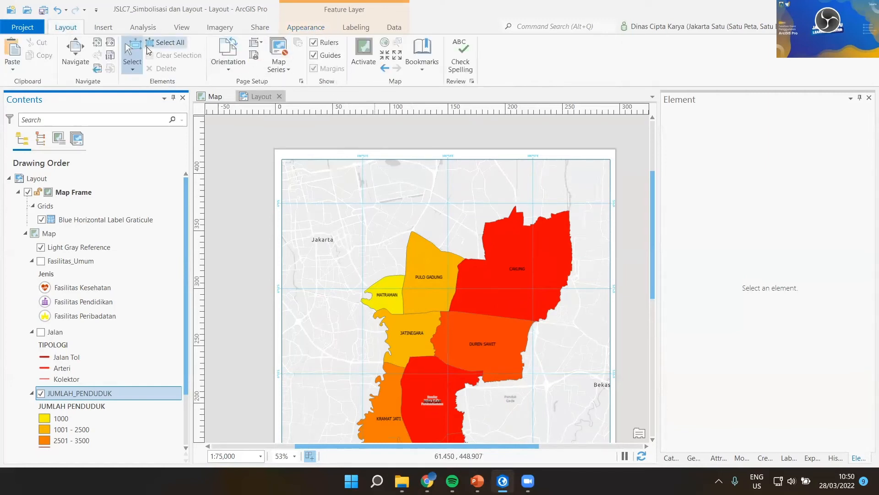
left_click(103, 27)
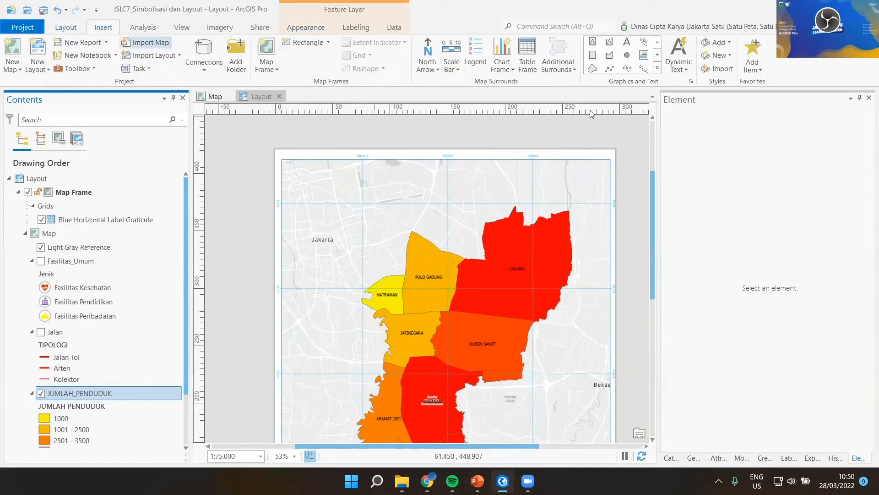
left_click(594, 58)
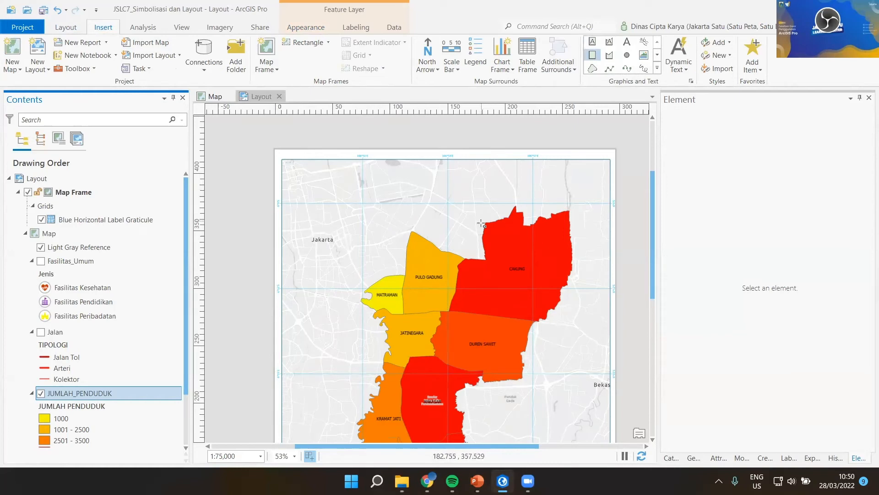
left_click(593, 58)
left_click_drag(288, 164, 384, 186)
left_click_drag(493, 189, 605, 194)
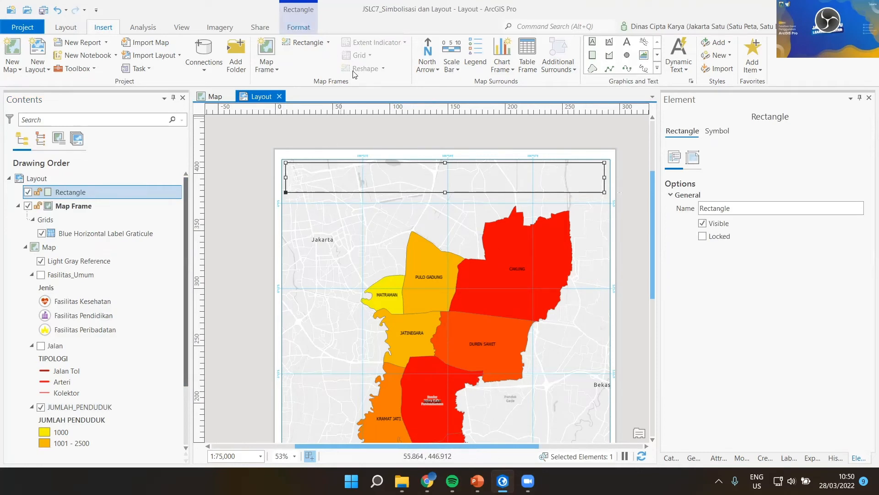
Fill the title rectangle with light gray.
left_click(307, 27)
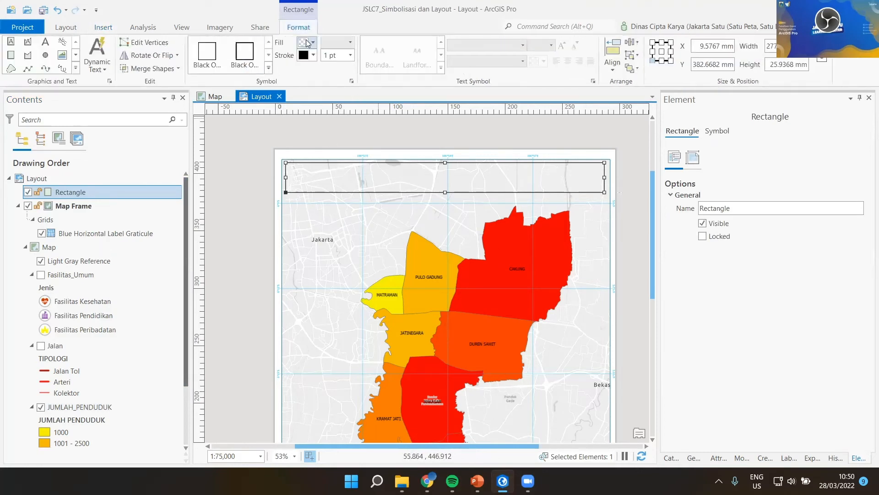
left_click(313, 44)
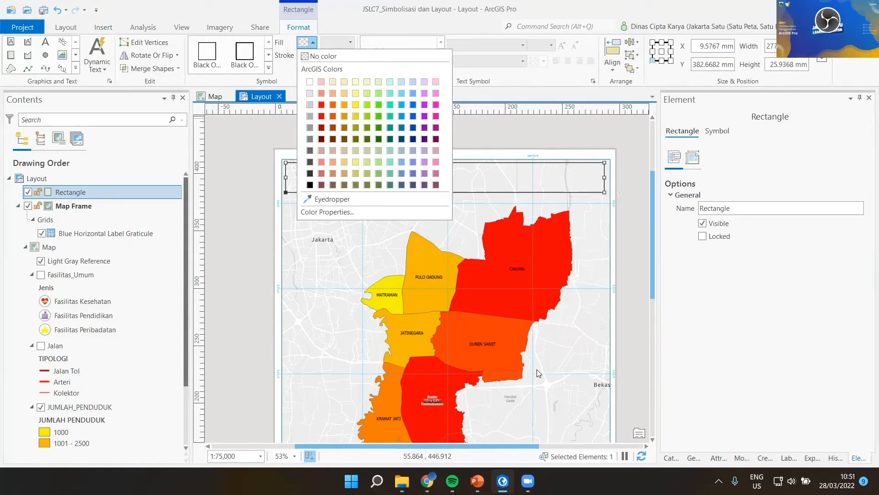
left_click(310, 93)
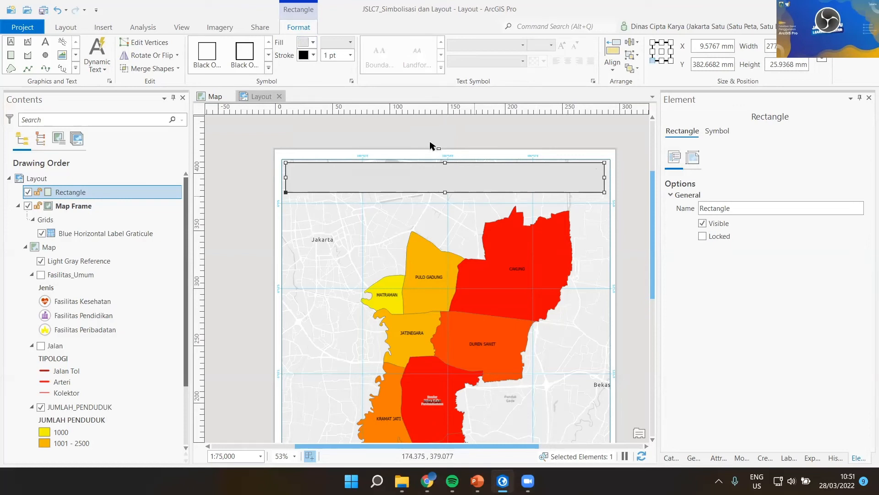
Try a no-color stroke on the title rectangle, restore its dark outline, and deselect it.
left_click(313, 54)
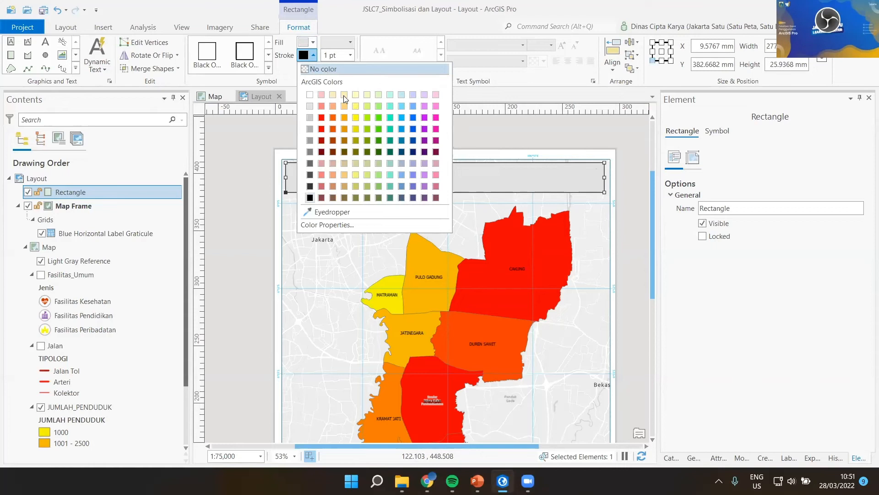
left_click(344, 97)
left_click(313, 55)
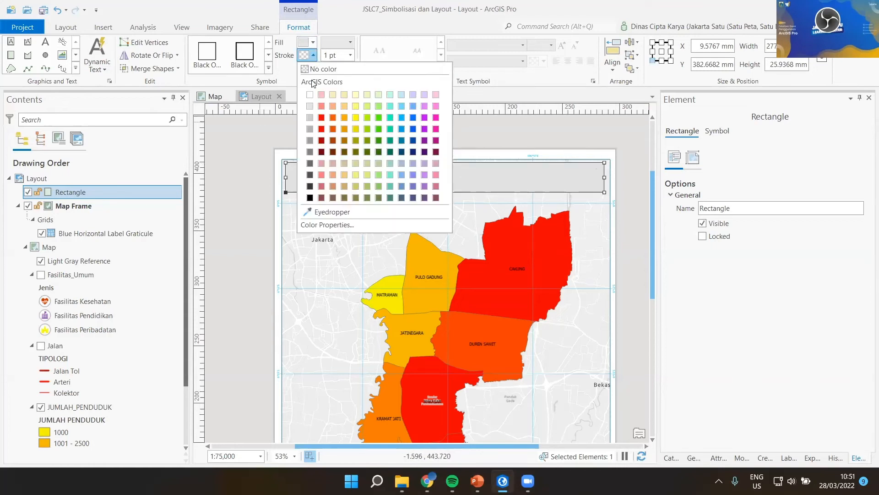
left_click(316, 69)
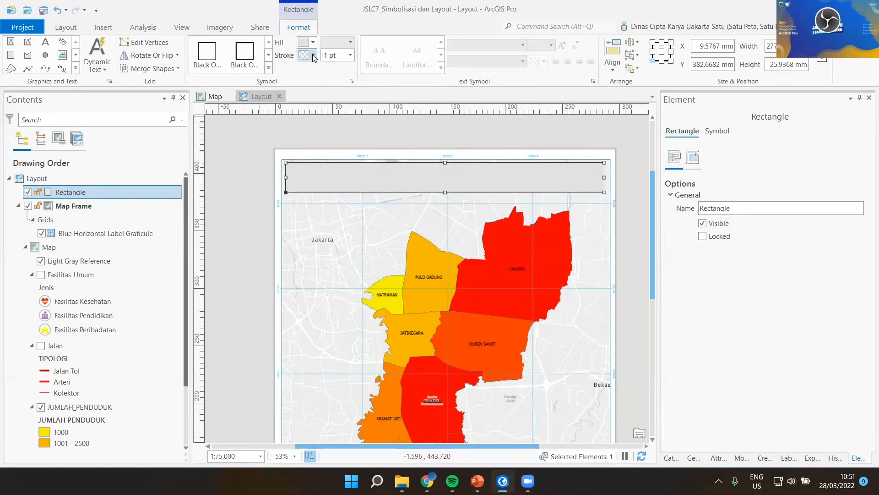
left_click(313, 55)
left_click(301, 212)
left_click(261, 196)
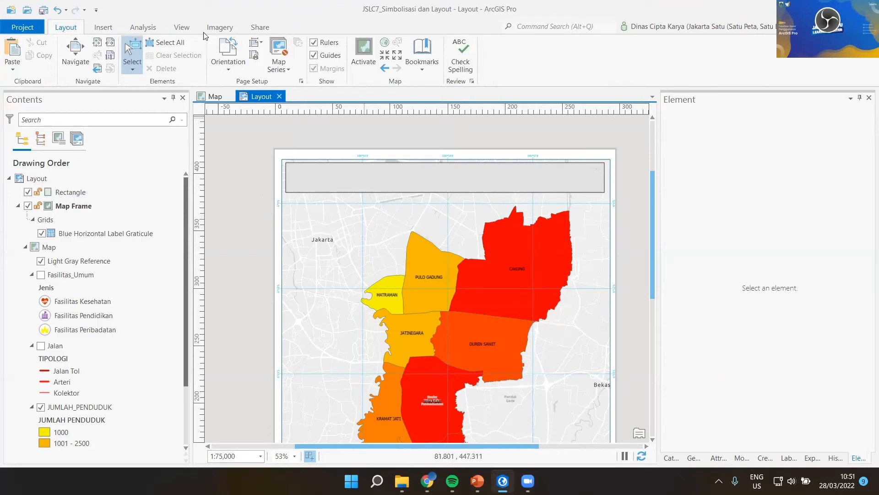
Add a rectangle text element covering the gray title box and enter "PETA JUMLAH PENDUDUK KOTA JAKARTA TIMUR PRO".
left_click(103, 27)
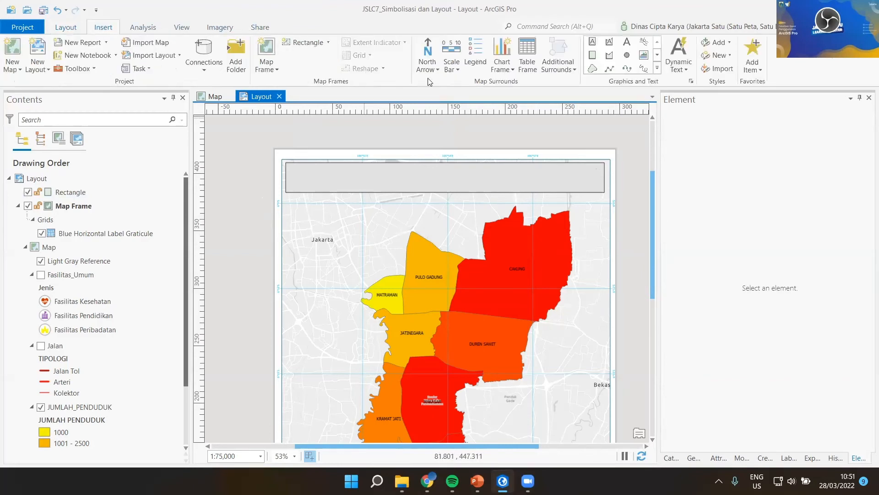
left_click(589, 43)
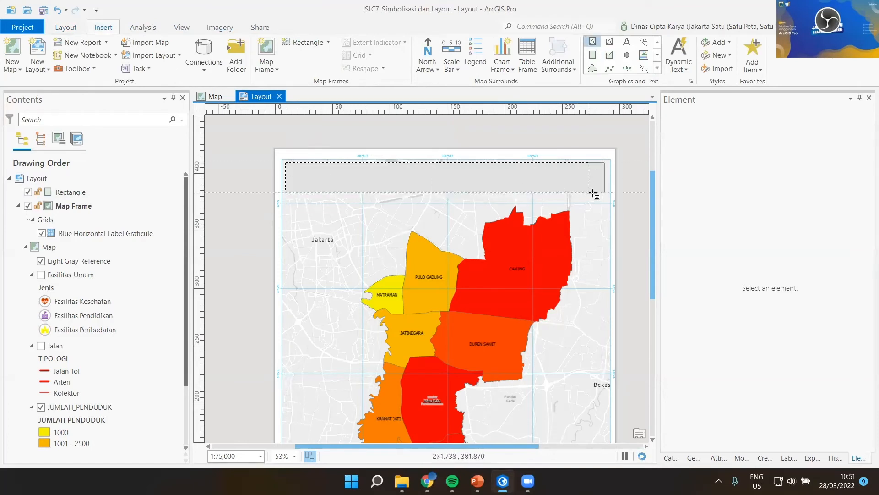
left_click_drag(286, 163, 605, 192)
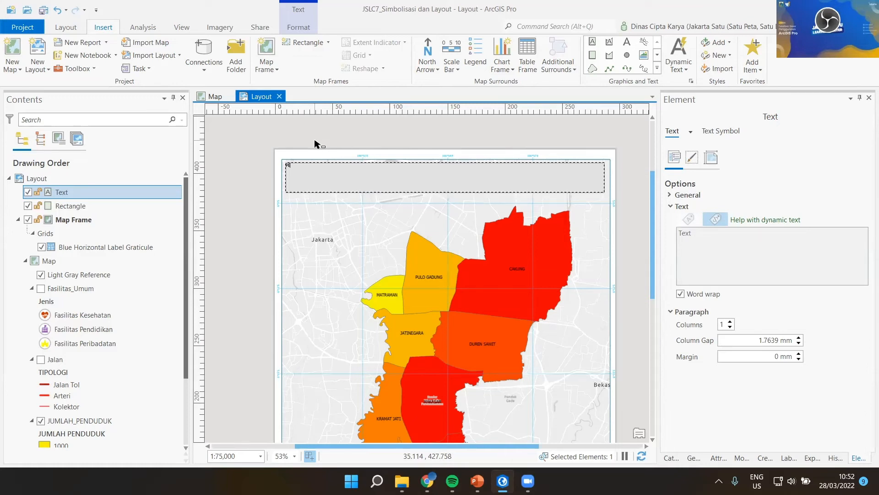
type("TA JUMLAH PENDUDUK KOTA JAKARTA TIMUR PRO")
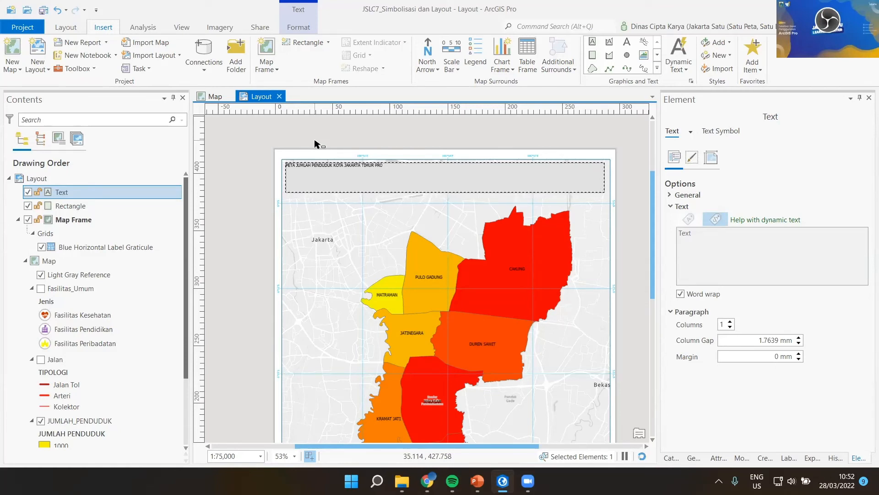
Complete the map title text with PROVINSI DKI JAKARTA on its own second line.
type("VINSI DKI JAKARTA")
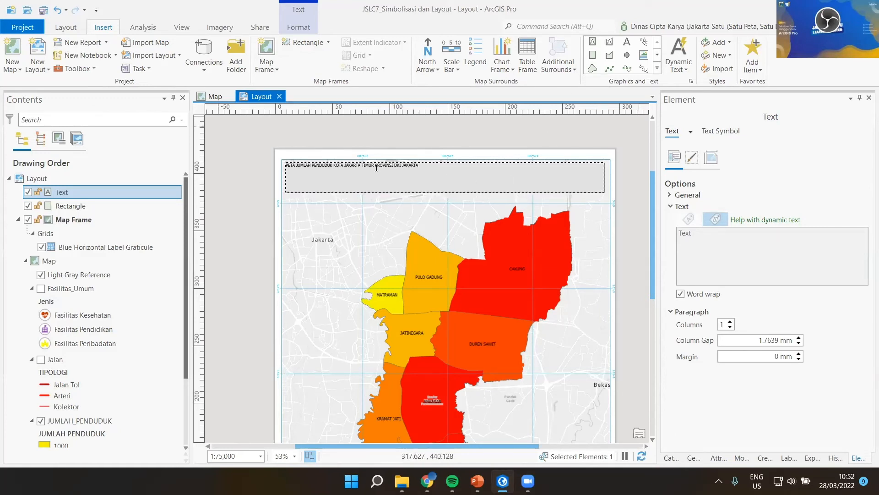
left_click(376, 166)
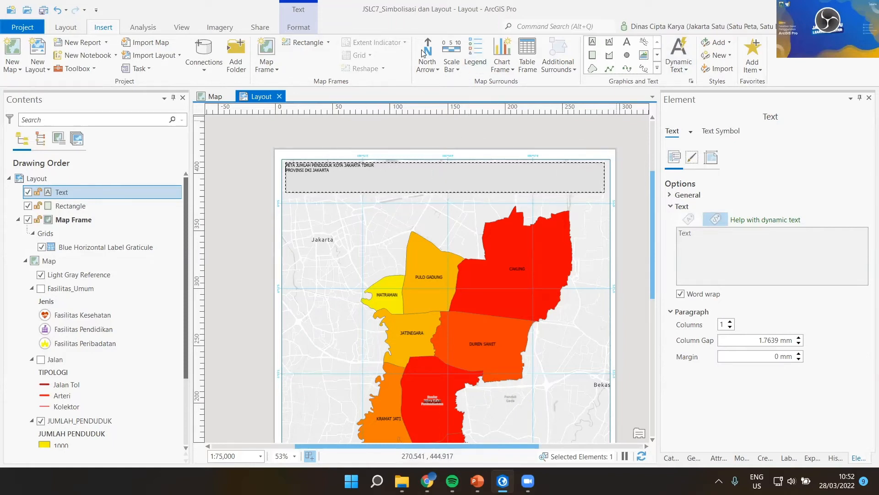
Set both lines of the title text to a 24 pt font size.
scroll(531, 53, "down", 5)
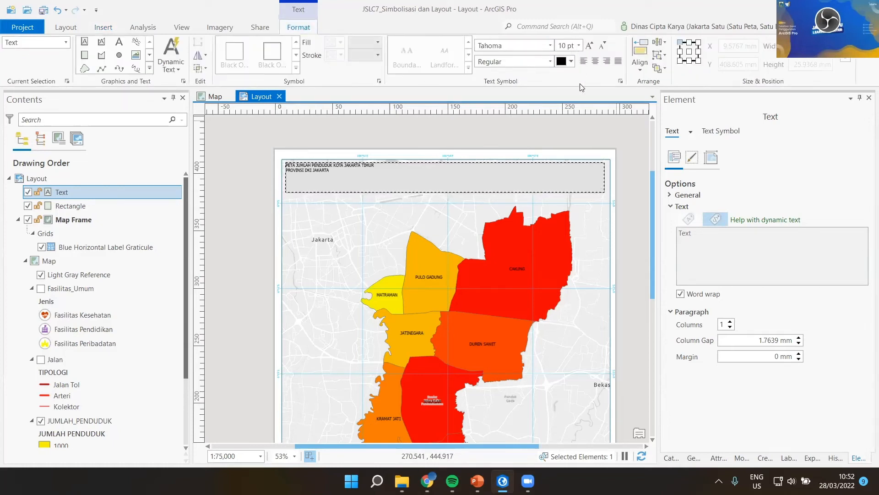
left_click(579, 45)
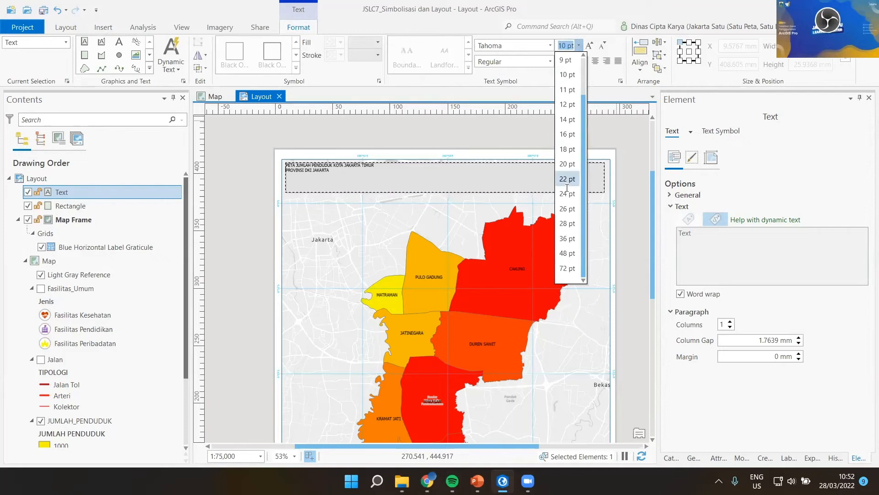
left_click(567, 192)
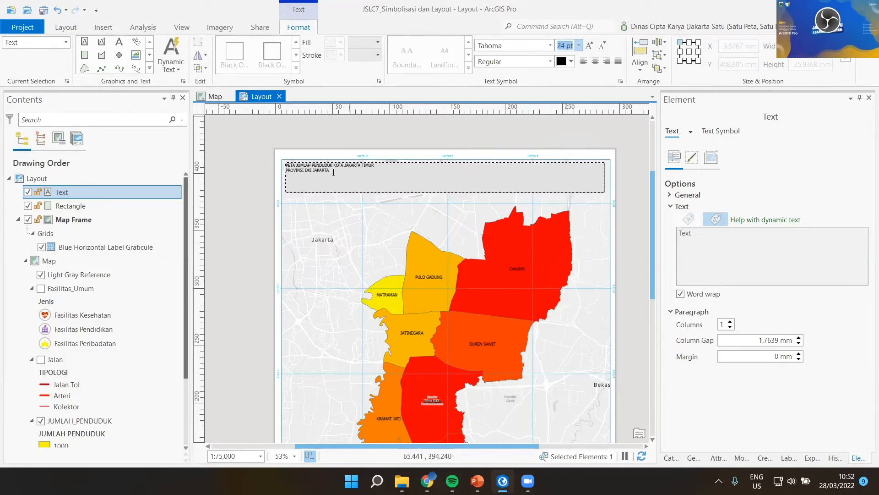
left_click(291, 163)
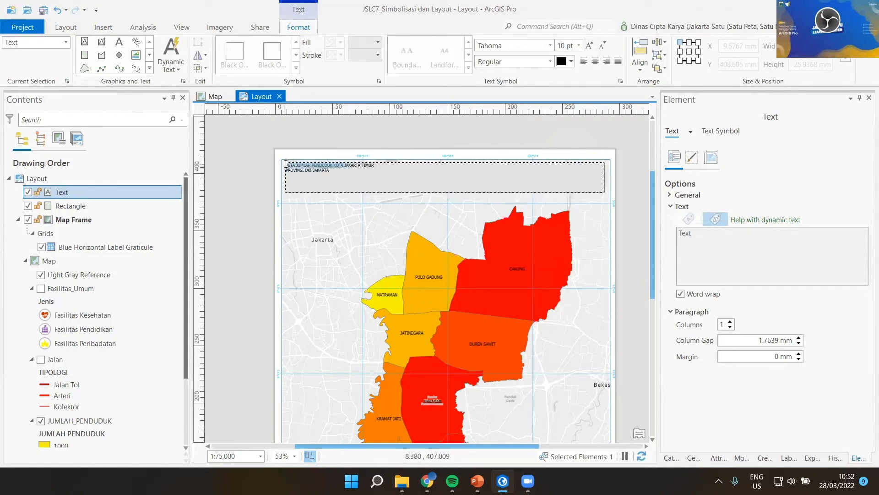
left_click_drag(304, 160, 287, 162)
left_click(579, 46)
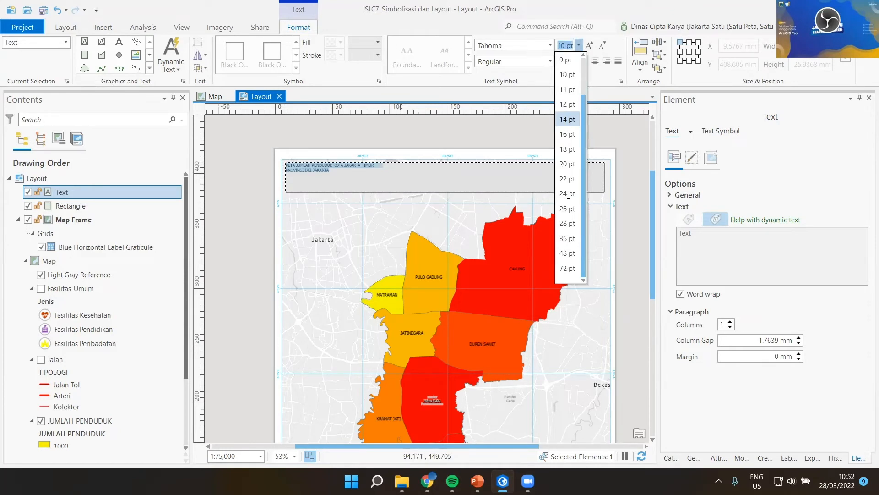
left_click(568, 194)
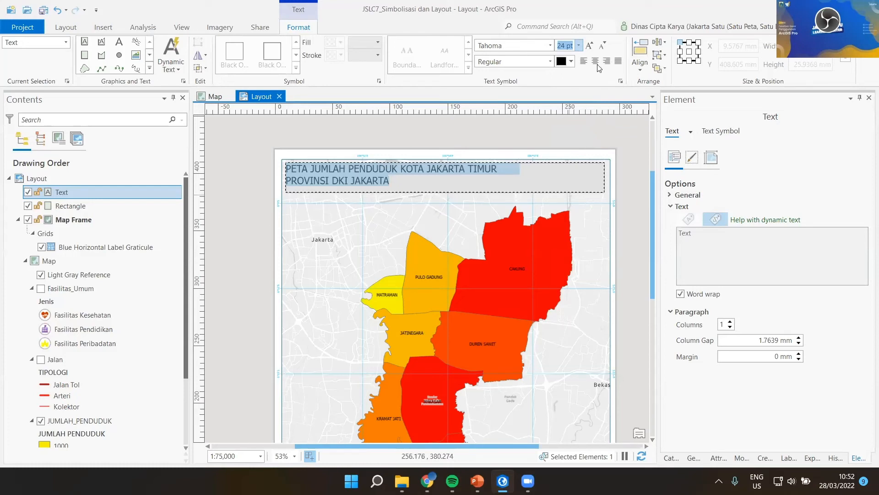
Centre the two-line title horizontally within its text box above the map.
left_click(362, 175)
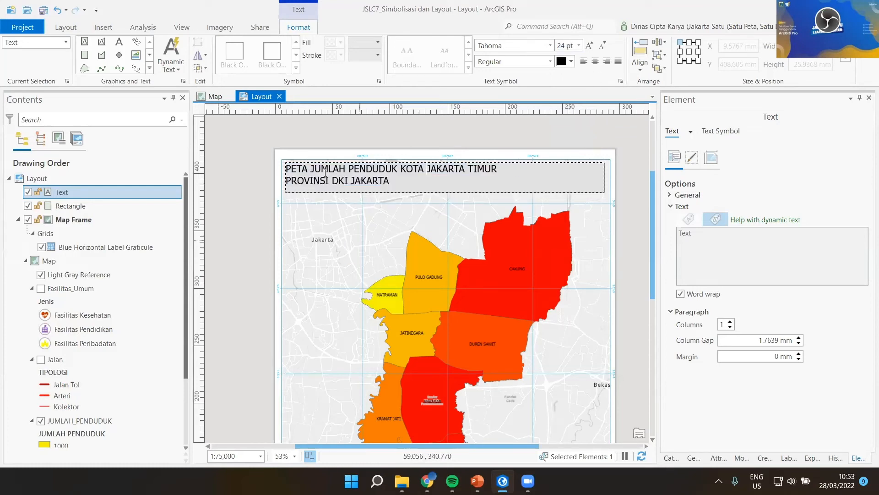
left_click_drag(391, 182, 279, 172)
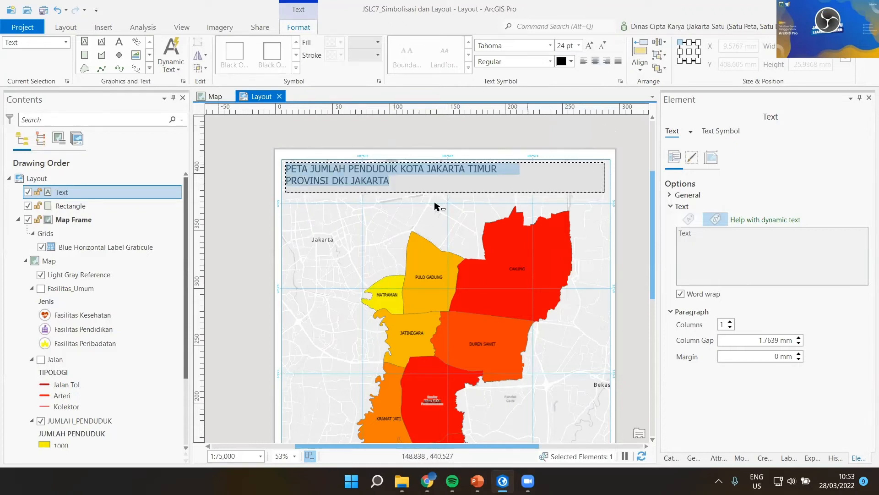
left_click(465, 197)
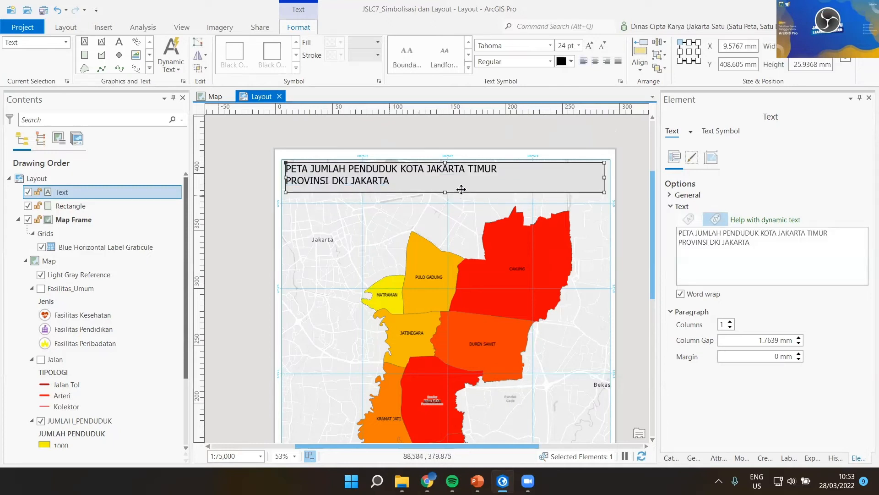
left_click(463, 153)
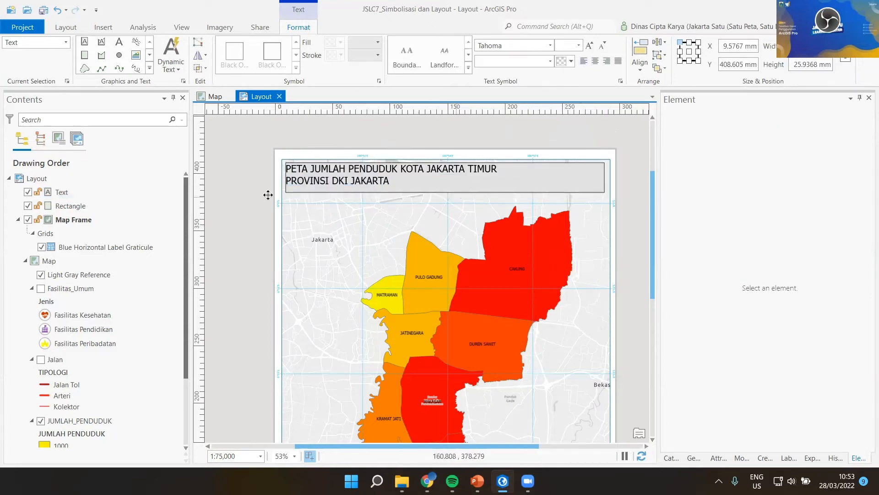
left_click(86, 196)
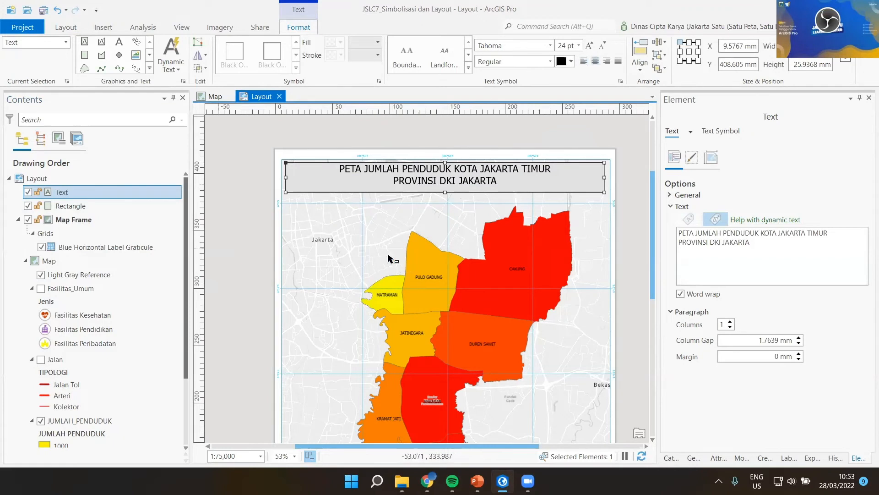
left_click(446, 180)
left_click_drag(447, 175, 445, 175)
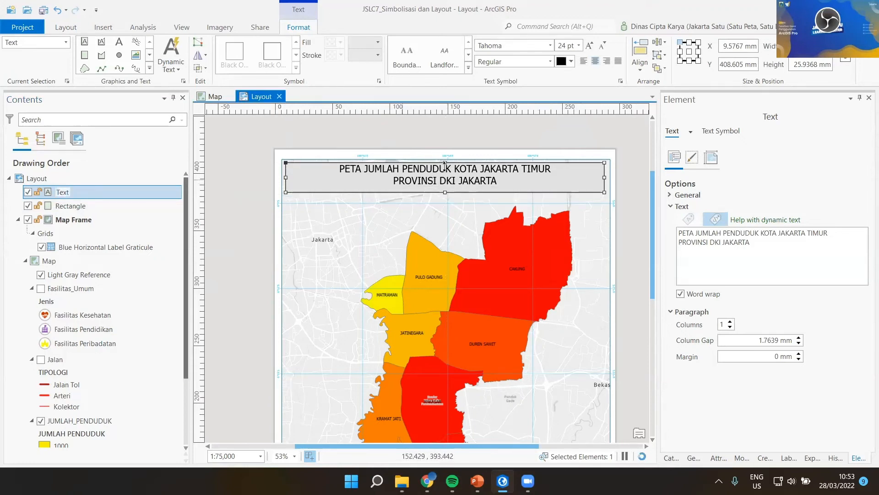
left_click(629, 213)
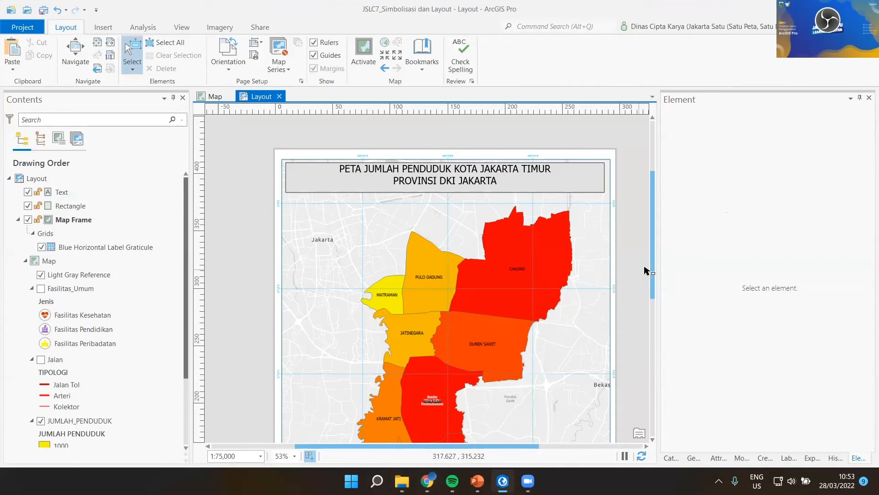
left_click_drag(653, 276, 652, 322)
scroll(517, 385, "up", 2)
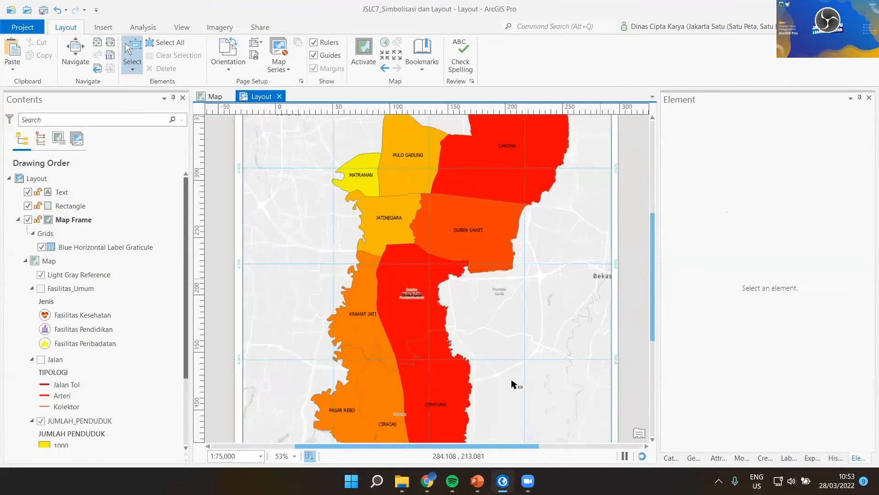
scroll(510, 380, "down", 2)
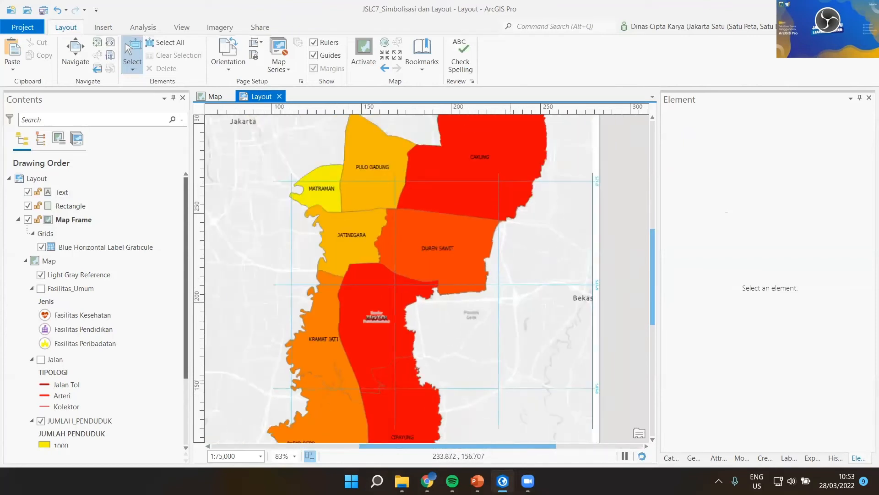
scroll(510, 380, "down", 2)
scroll(491, 409, "up", 2)
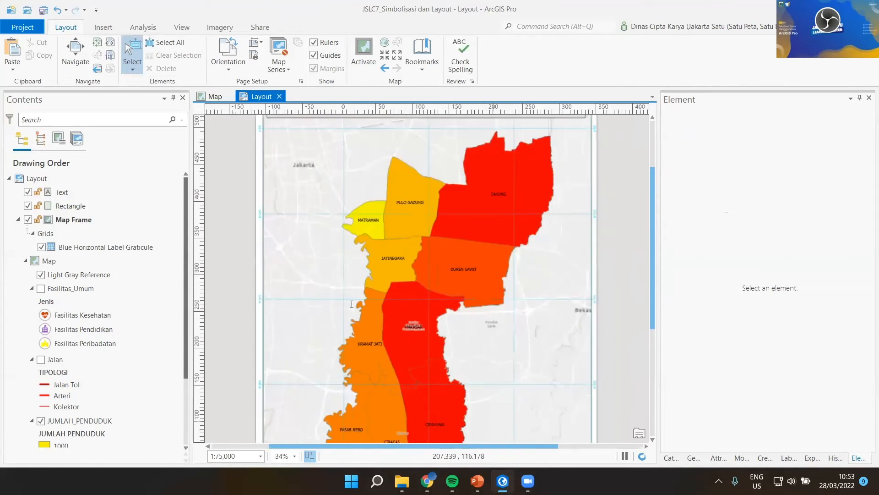
Switch to the PowerPoint presentation and show slide 10 about Legenda and Orientasi.
key("alt+Tab")
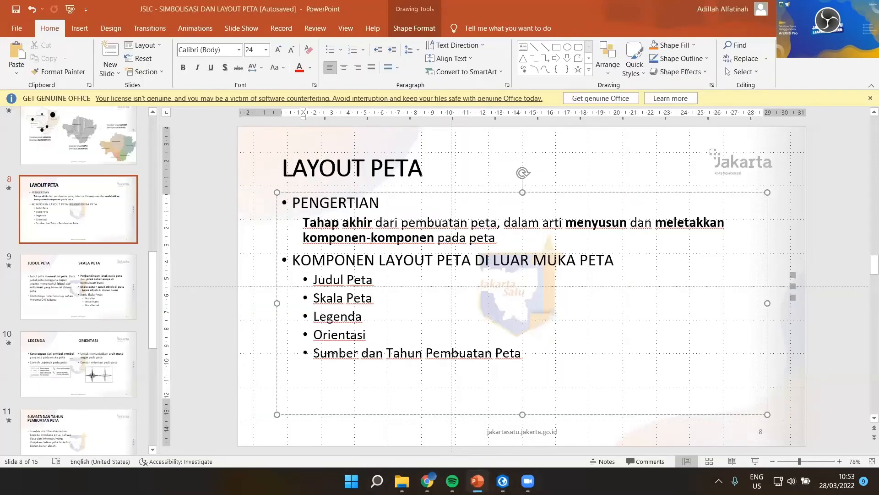
mouse_move(507, 473)
left_click(110, 375)
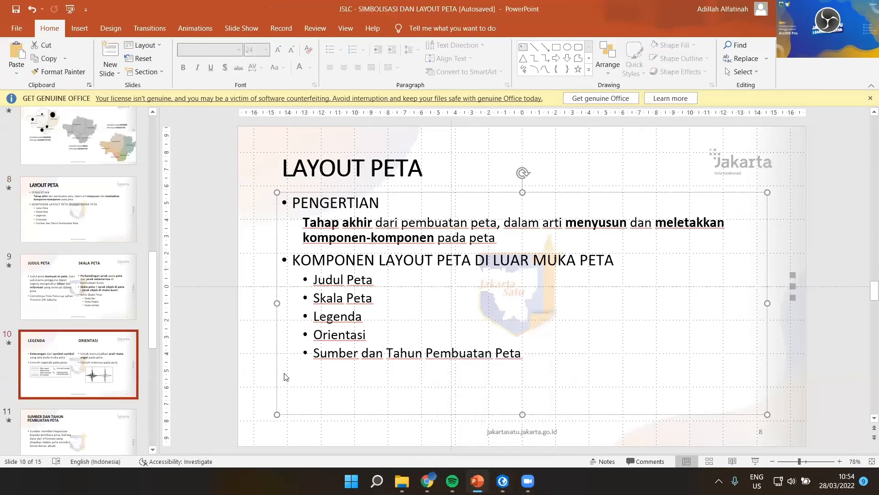
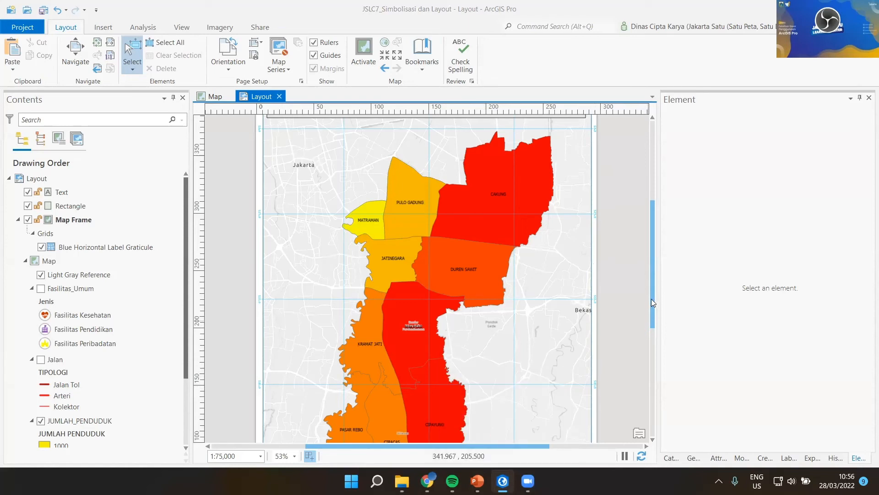
Insert a metric Stepped Scale Line scale bar in the lower-left corner of the layout's map frame.
scroll(432, 308, "down", 1)
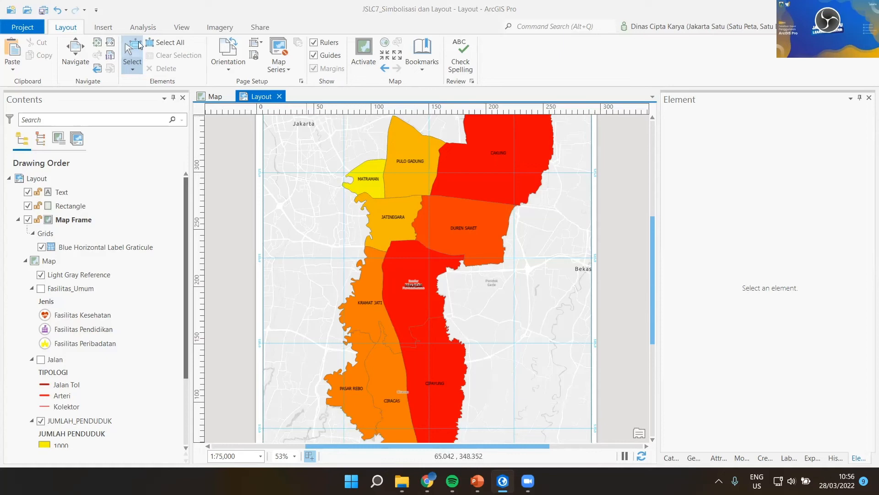
left_click(104, 28)
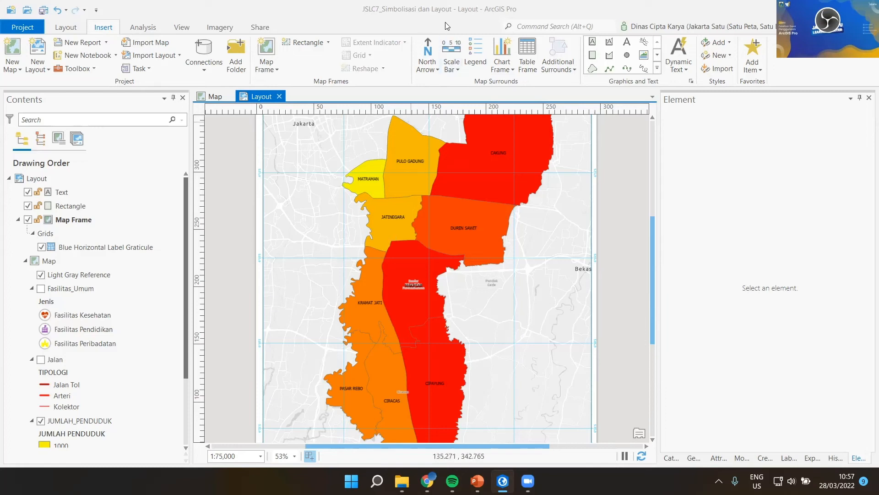
left_click(457, 70)
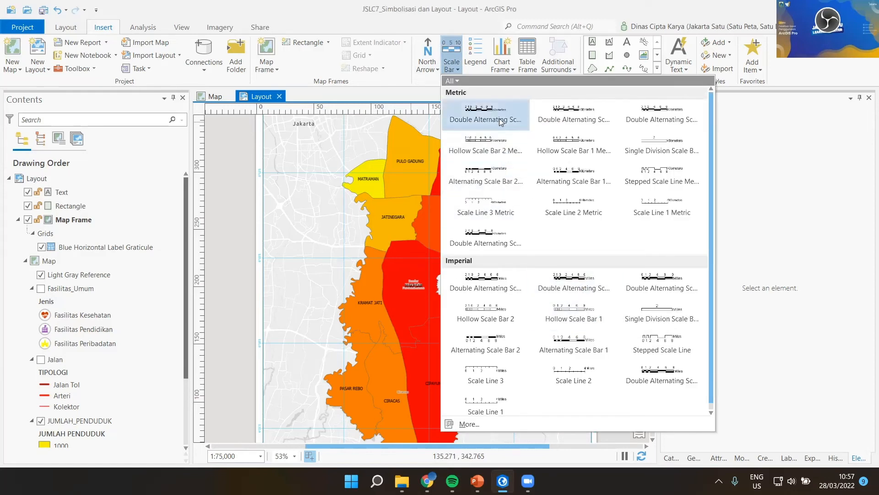
left_click(646, 177)
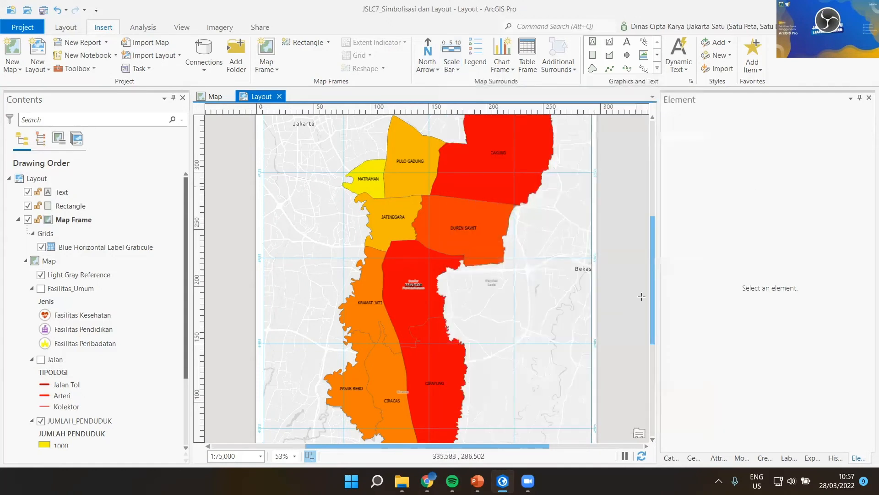
scroll(656, 327, "down", 3)
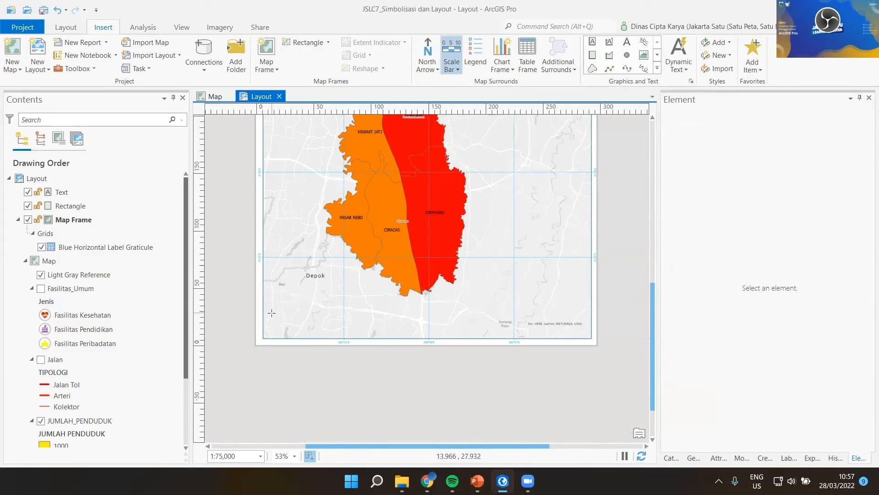
left_click_drag(272, 312, 386, 328)
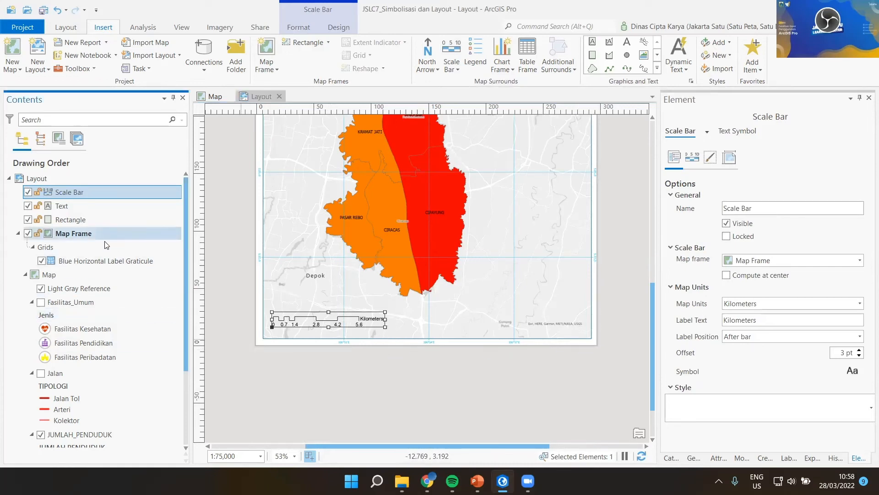
Change the scale bar's label text to Km, keeping the map units in Kilometers.
left_click(110, 219)
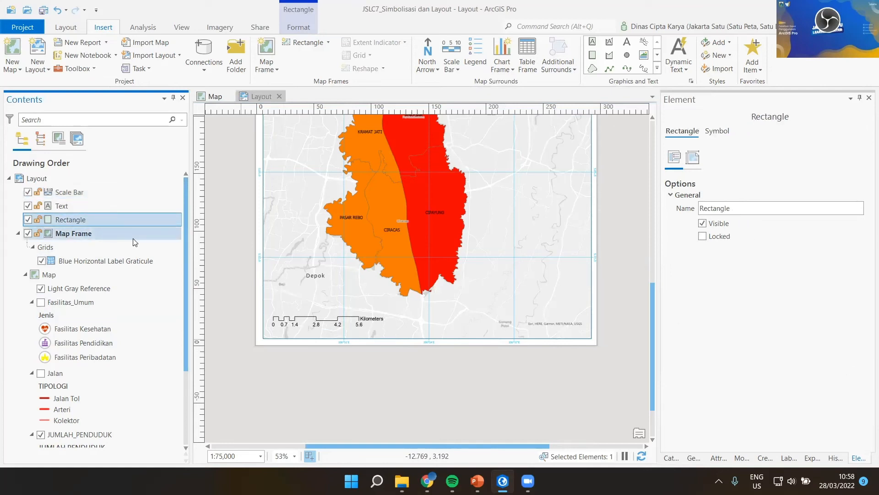
left_click(126, 194)
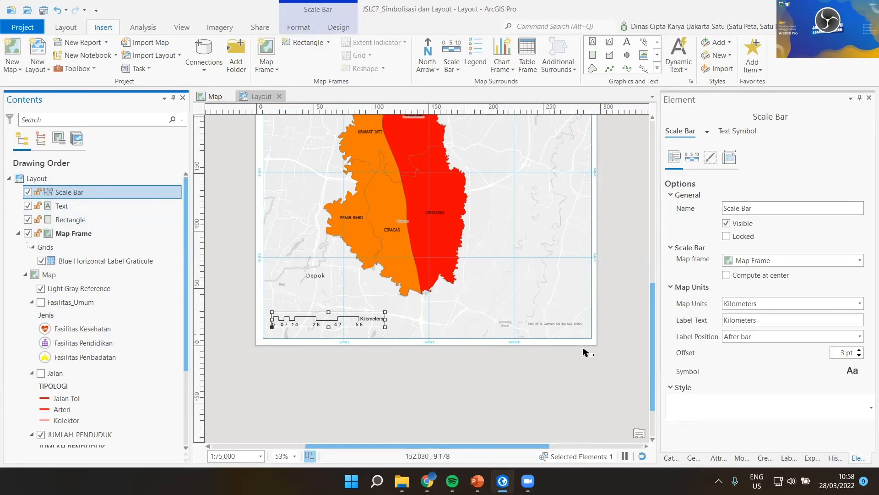
left_click_drag(756, 320, 734, 323)
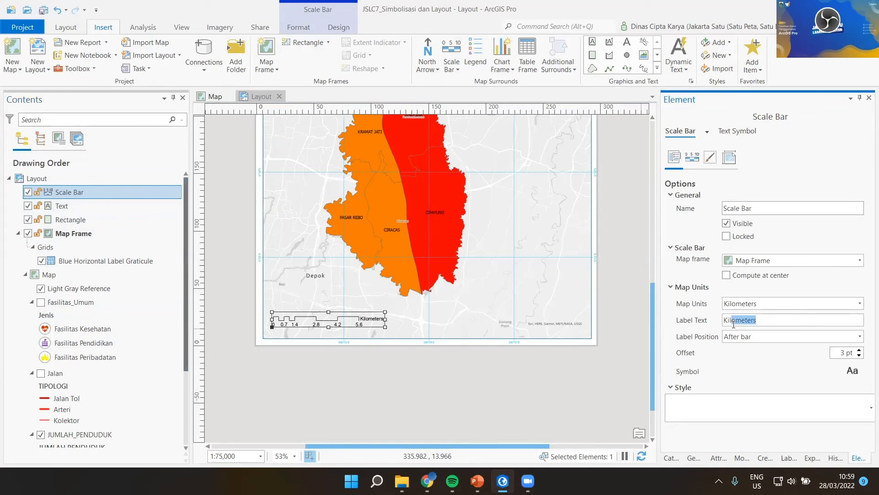
left_click(859, 303)
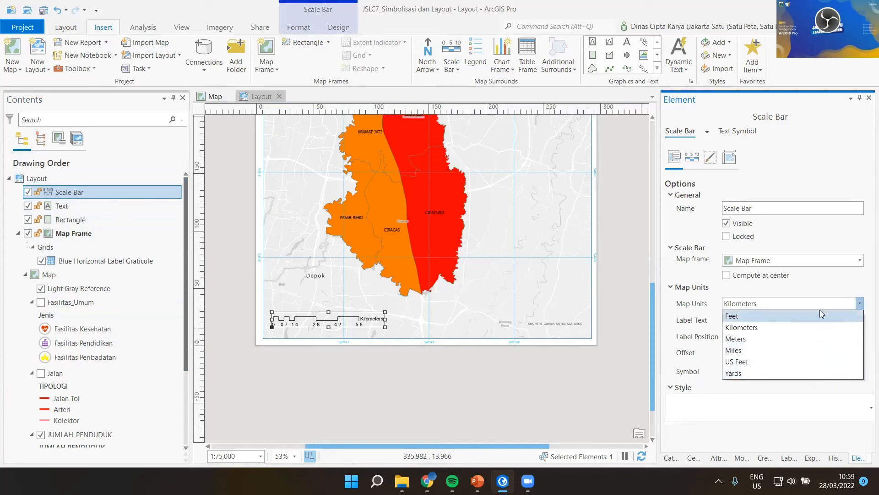
left_click(791, 390)
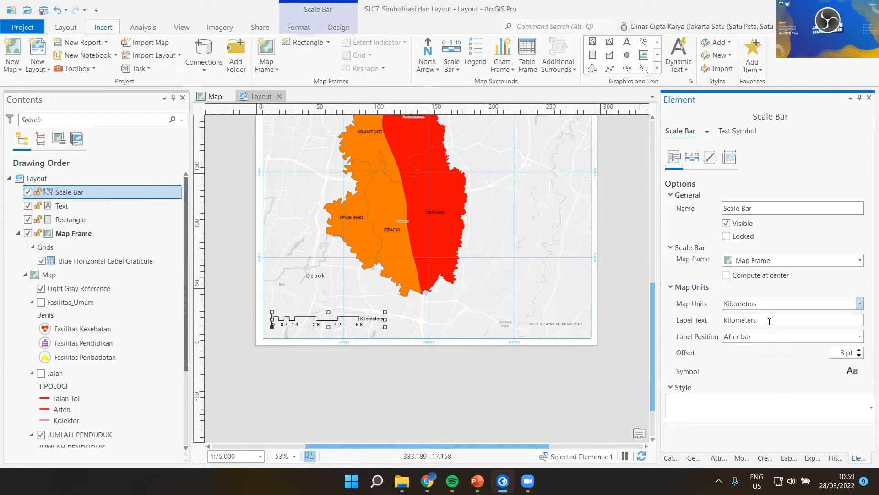
left_click_drag(769, 321, 730, 324)
key("BackSpace")
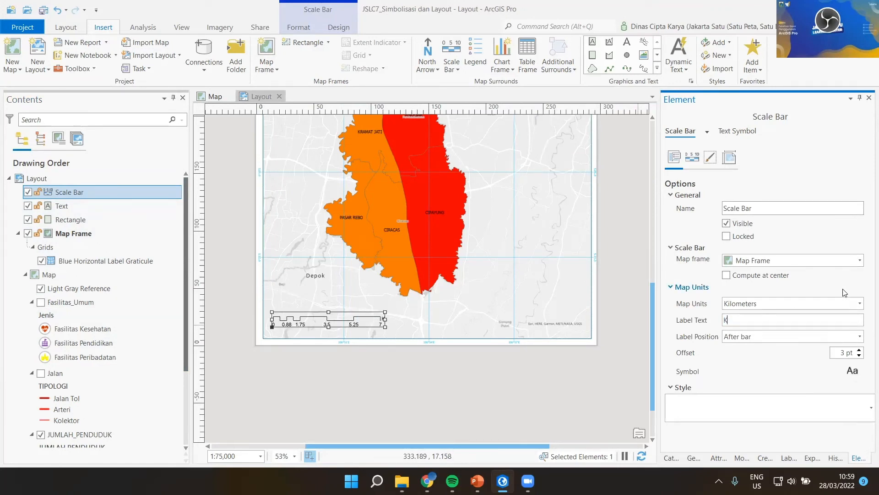
type("M")
type("m")
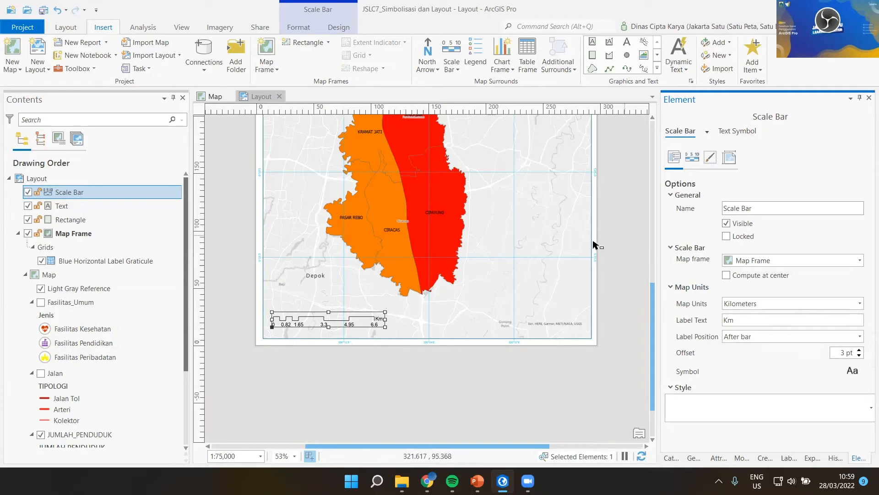
Examine the scale bar's units and numbers symbols, its placement settings, and its division properties.
left_click(707, 132)
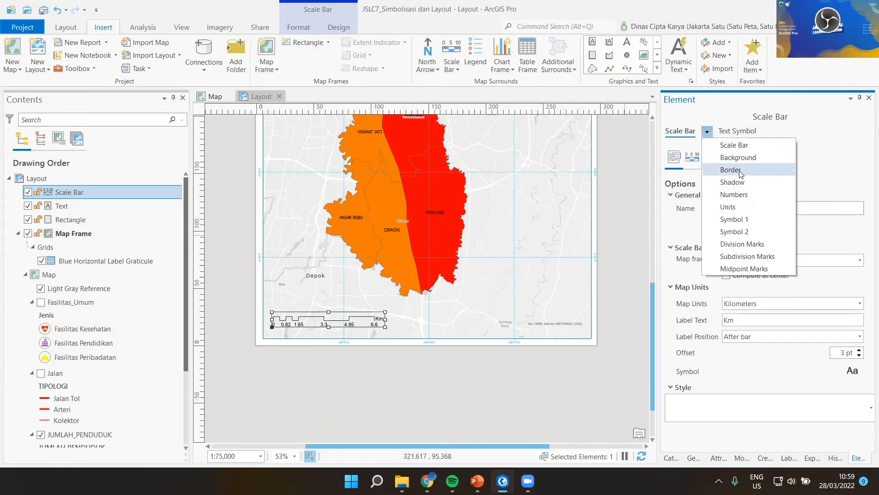
left_click(732, 207)
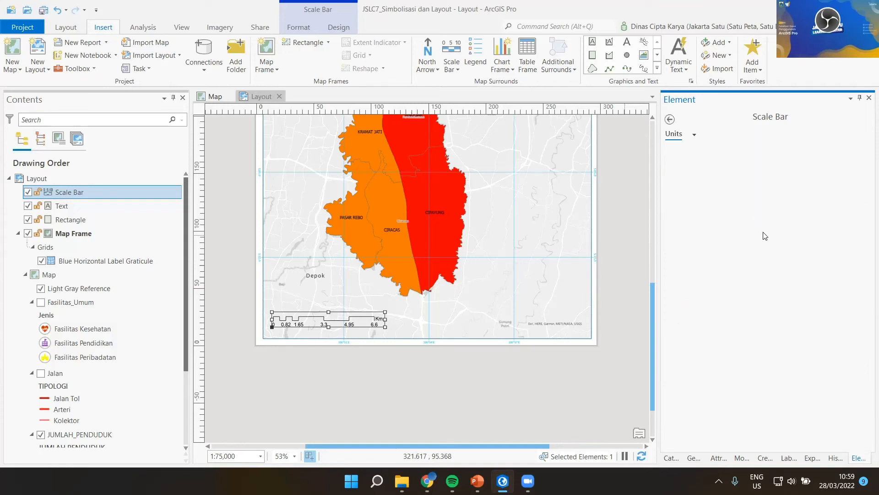
left_click(694, 134)
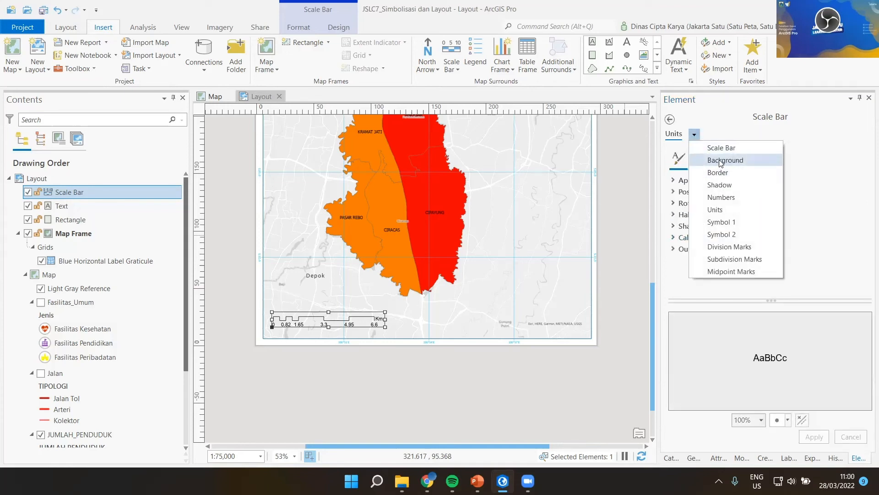
left_click(721, 198)
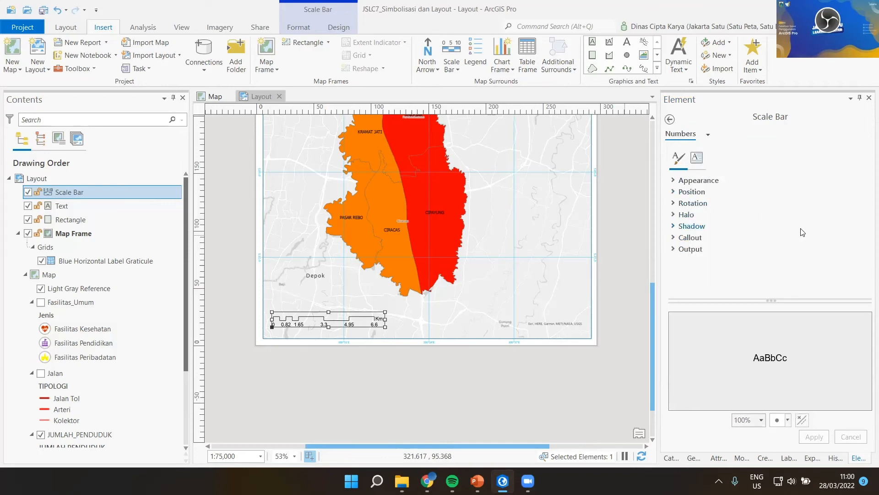
left_click(708, 135)
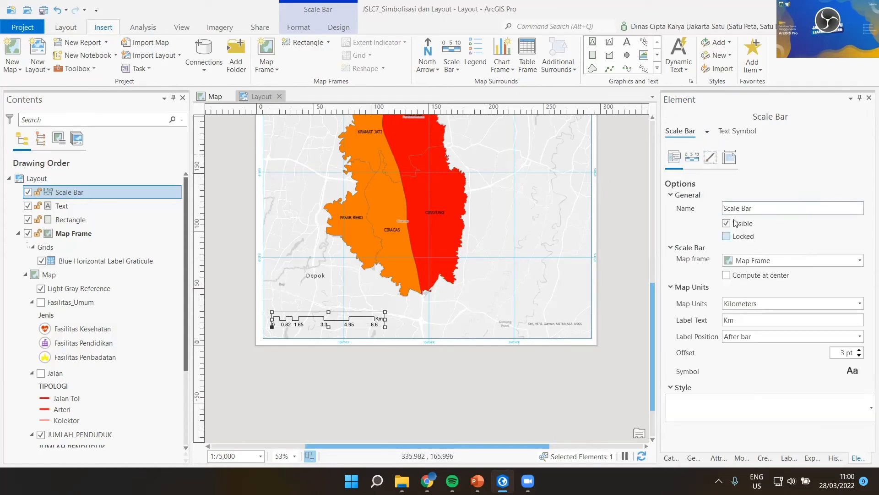
left_click(731, 160)
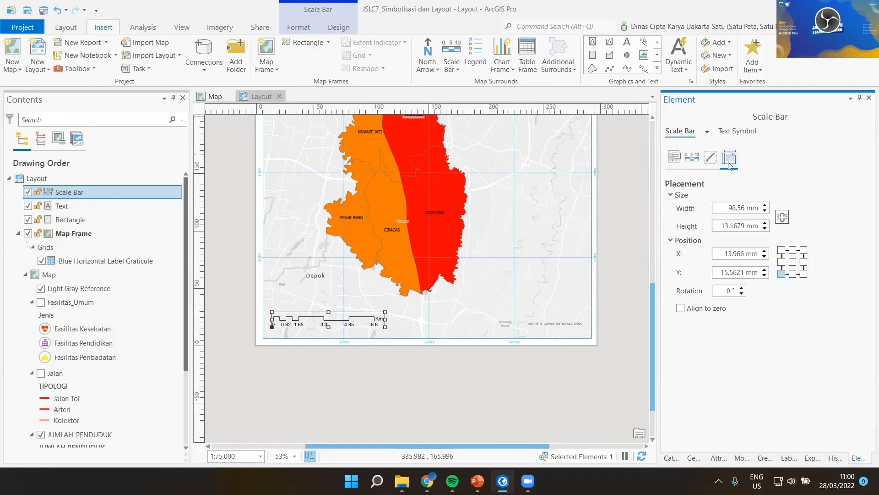
left_click(691, 158)
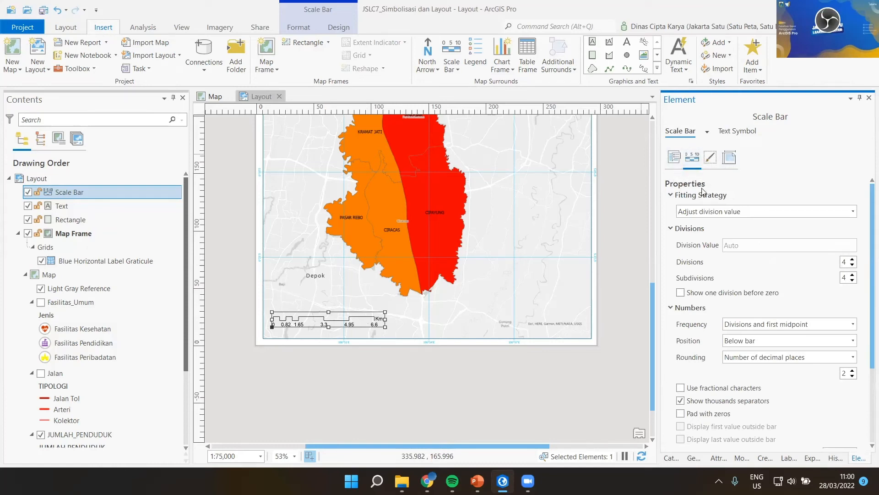
left_click(676, 165)
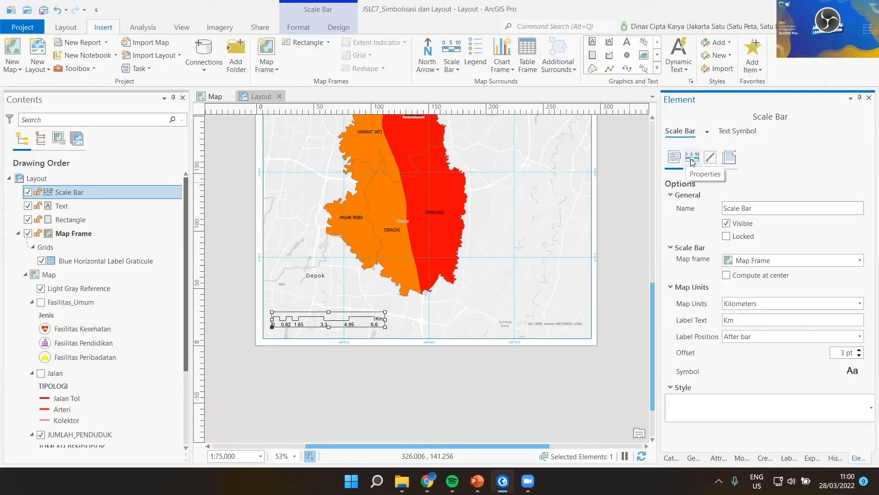
Set the scale bar's fitting strategy to Adjust width.
left_click(692, 162)
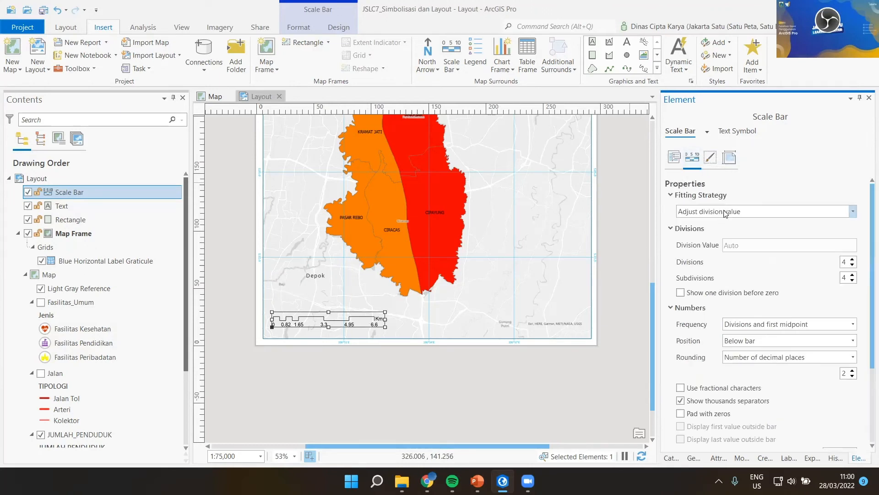
mouse_move(725, 214)
left_click(853, 213)
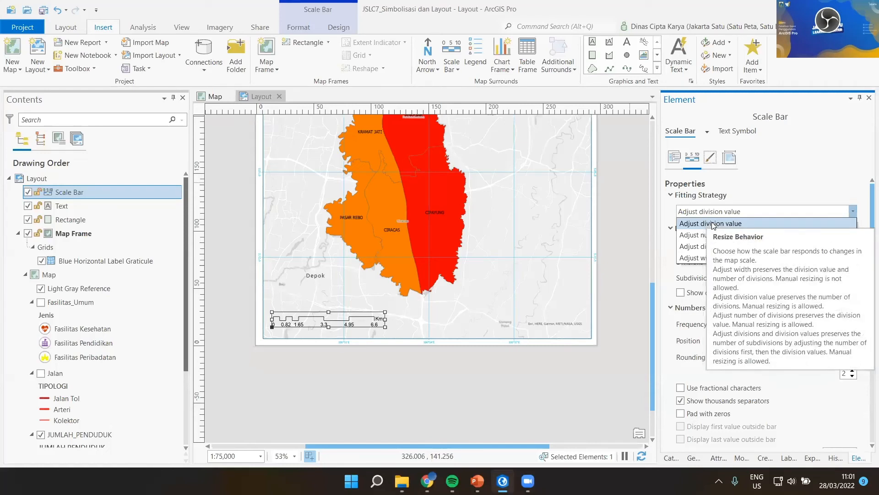
left_click(713, 225)
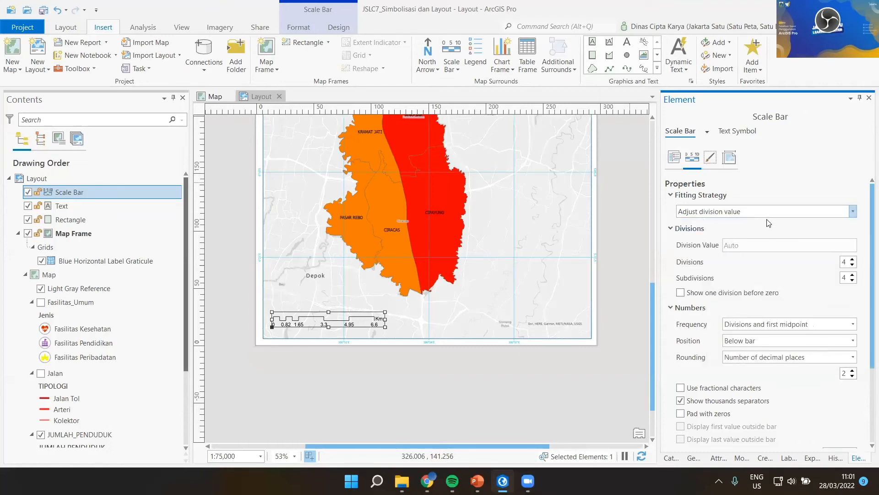
left_click(854, 208)
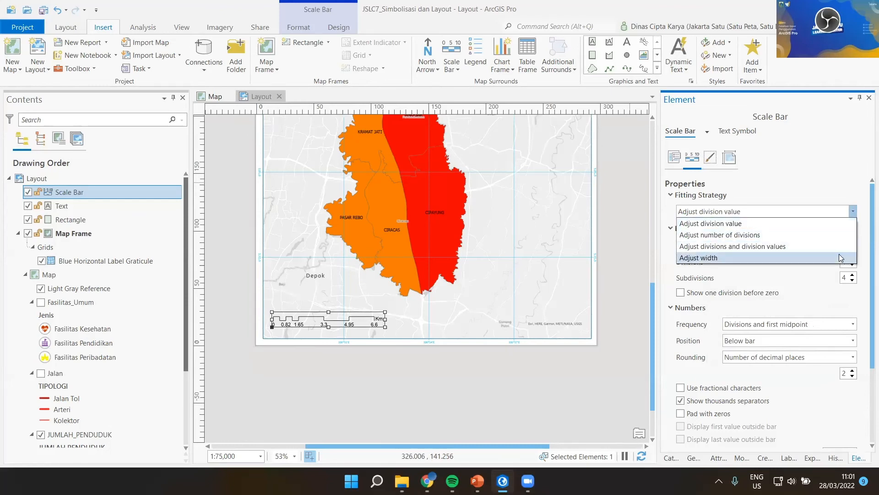
left_click(841, 257)
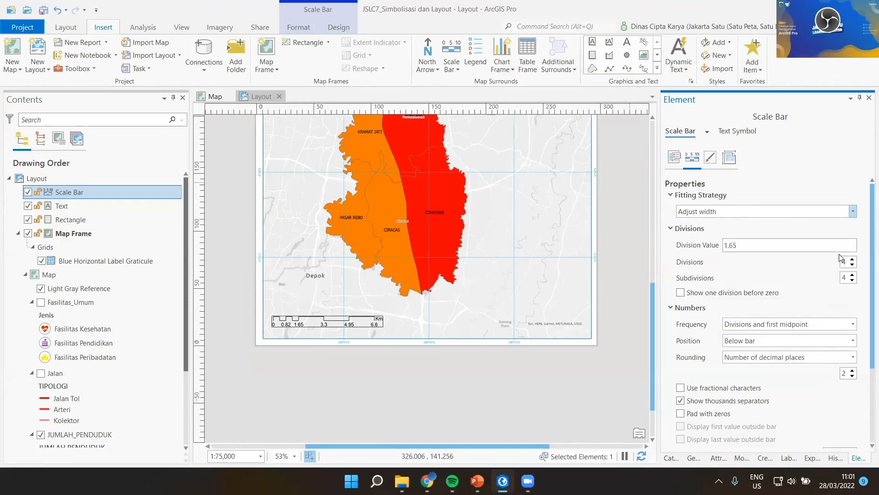
left_click(855, 211)
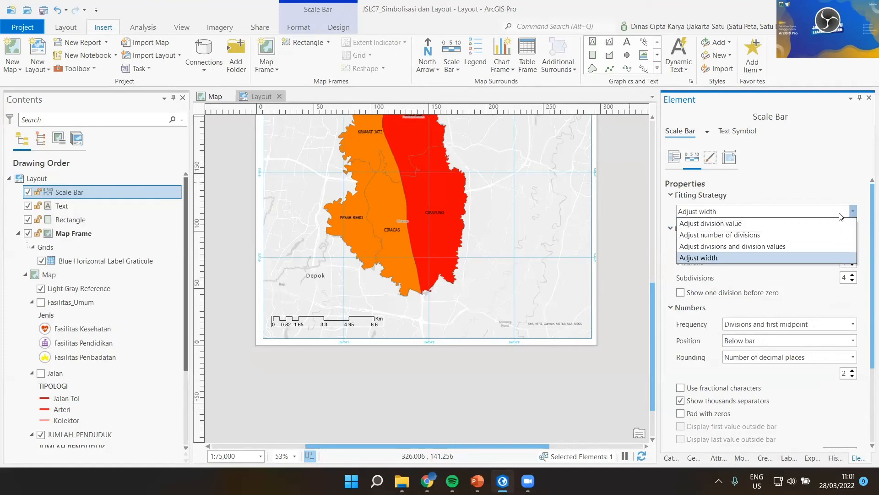
left_click(747, 257)
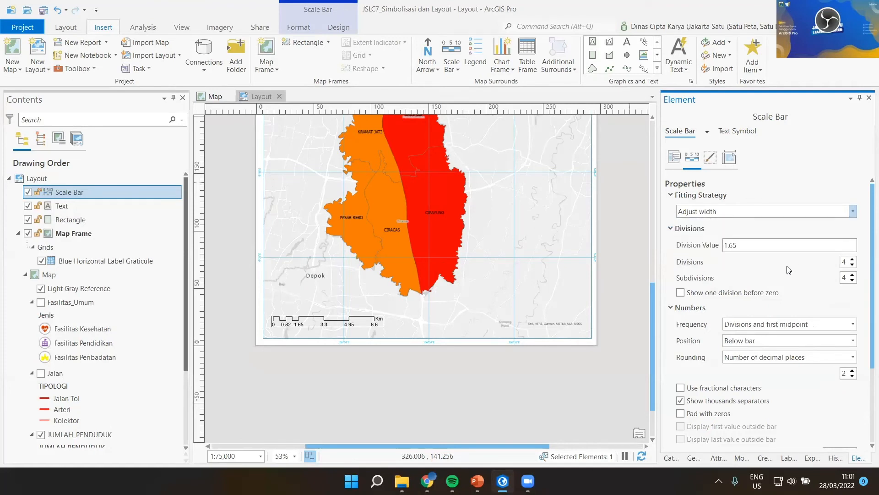
left_click(853, 212)
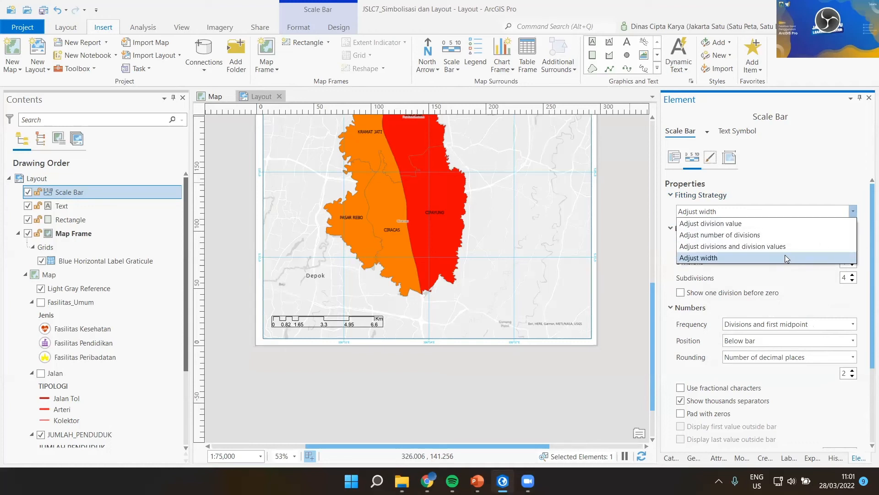
left_click(785, 256)
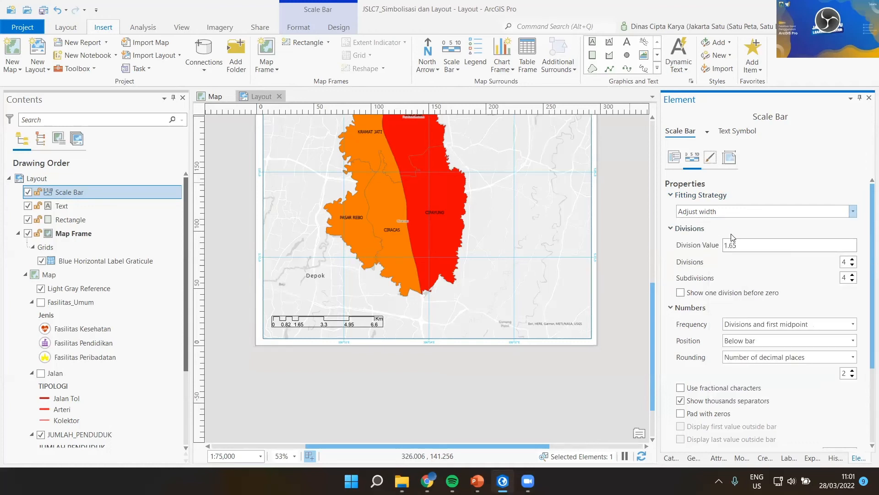
Set the scale bar's division value to 2 and reduce its subdivisions to 2, then deselect it.
double_click(740, 244)
type("2")
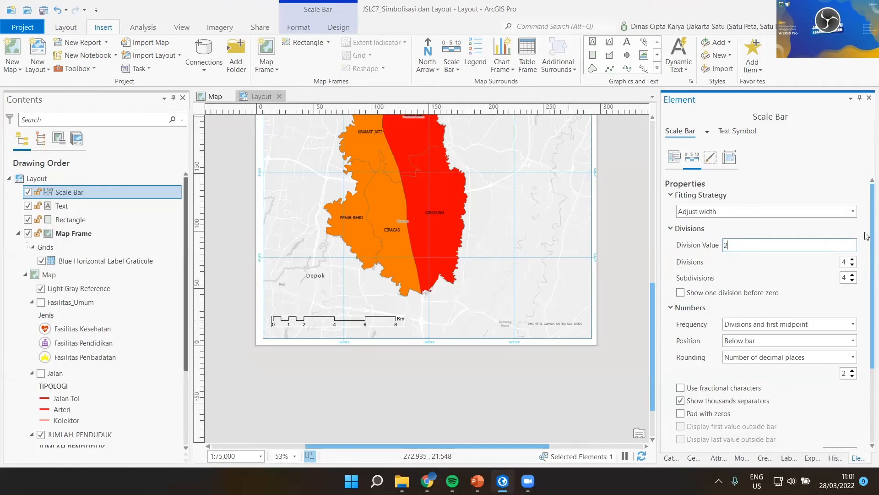
left_click(852, 280)
left_click(852, 280)
left_click(340, 391)
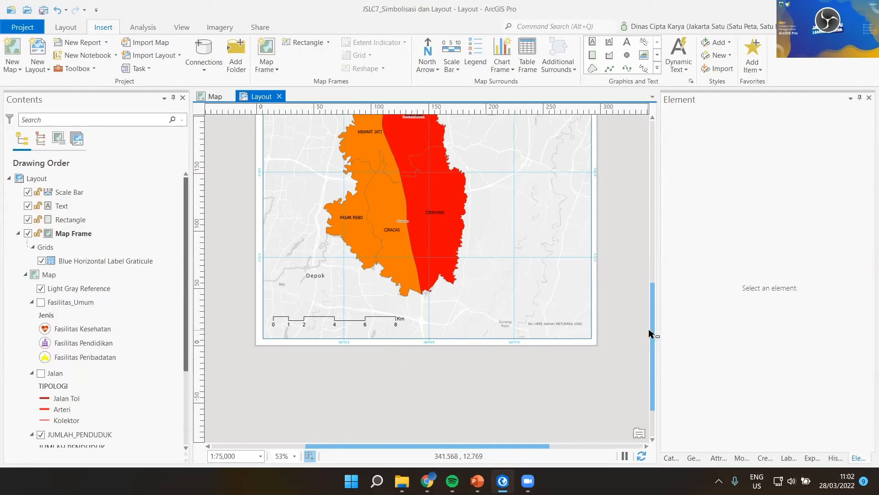
Switch to the PowerPoint presentation and show slide 8 about Layout Peta.
left_click_drag(651, 327, 646, 293)
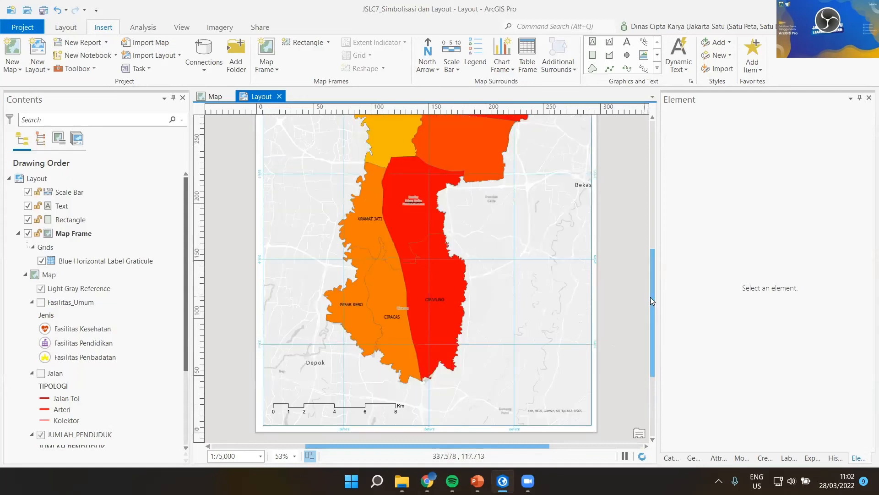
left_click_drag(667, 248, 665, 246)
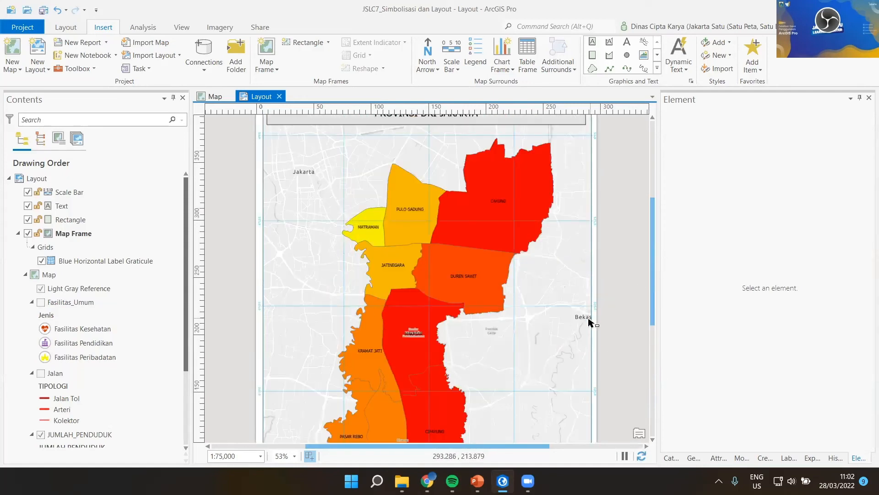
left_click_drag(650, 295, 650, 353)
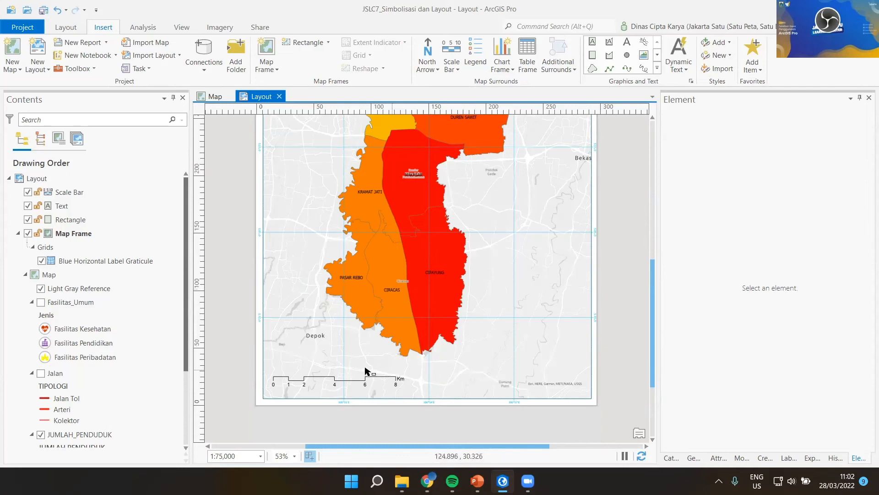
mouse_move(503, 481)
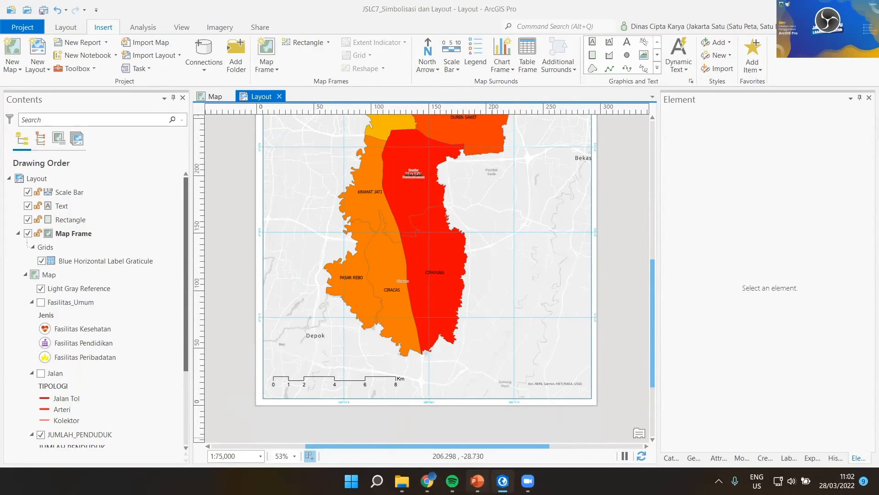
left_click(478, 480)
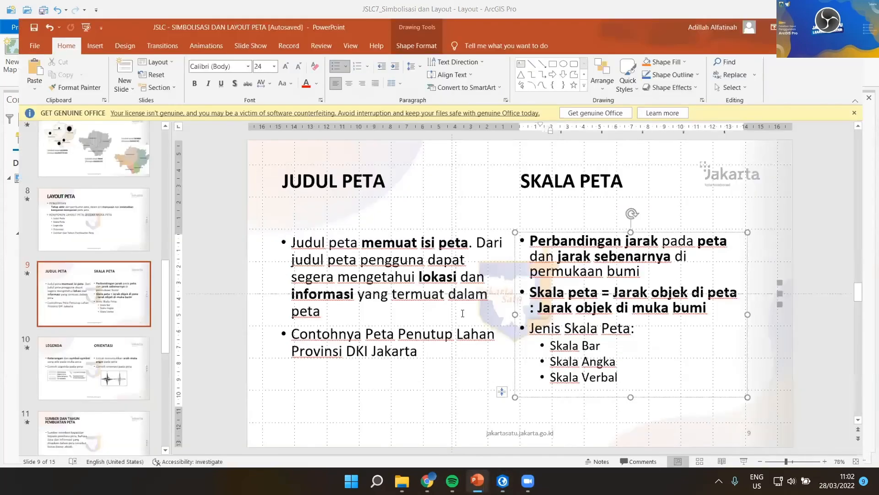
scroll(421, 423, "up", 1)
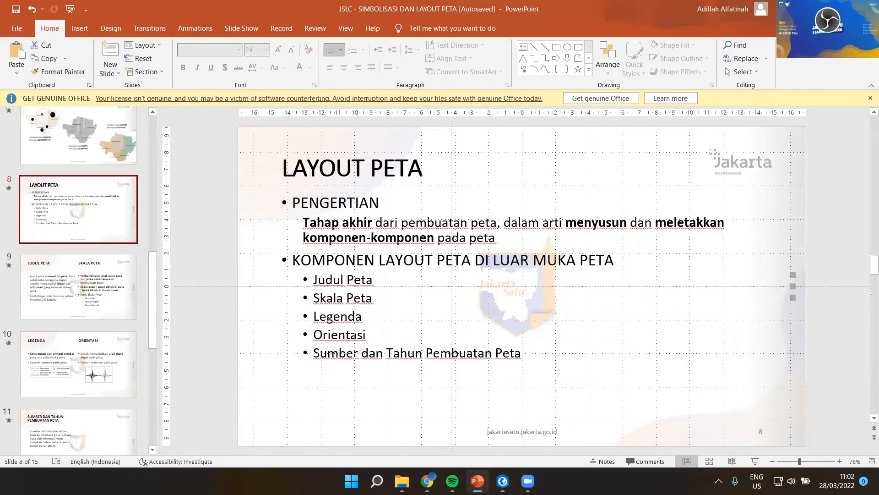
Return to the ArcGIS Pro layout, insert a legend in the blank area west of Matraman, and shrink its frame around the entries.
left_click(502, 481)
left_click_drag(653, 308, 650, 216)
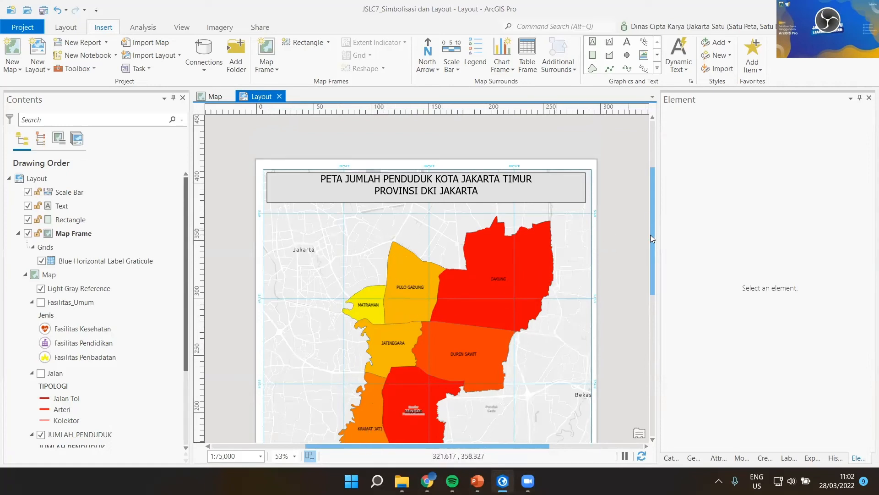
scroll(652, 238, "down", 1)
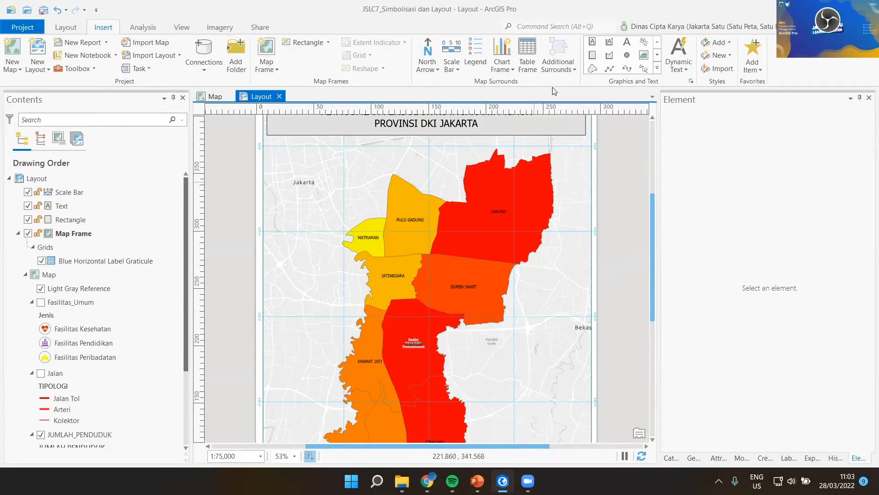
left_click(481, 44)
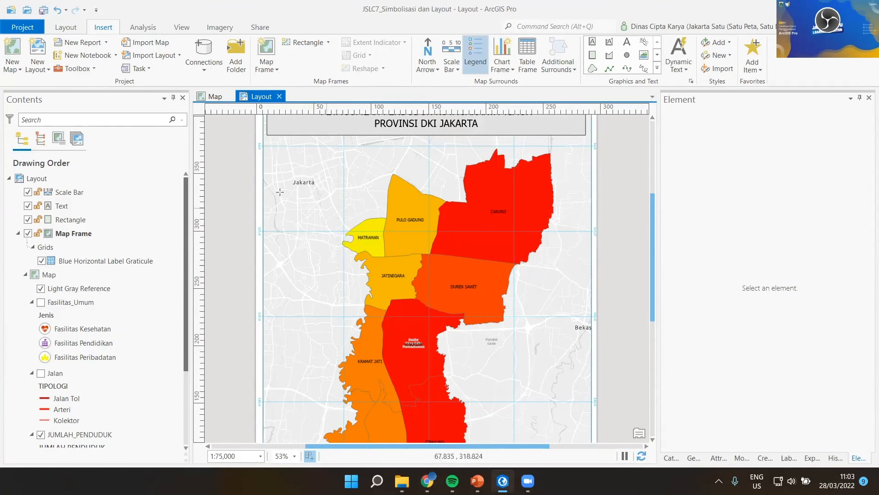
left_click_drag(273, 167, 343, 291)
left_click_drag(287, 220, 289, 289)
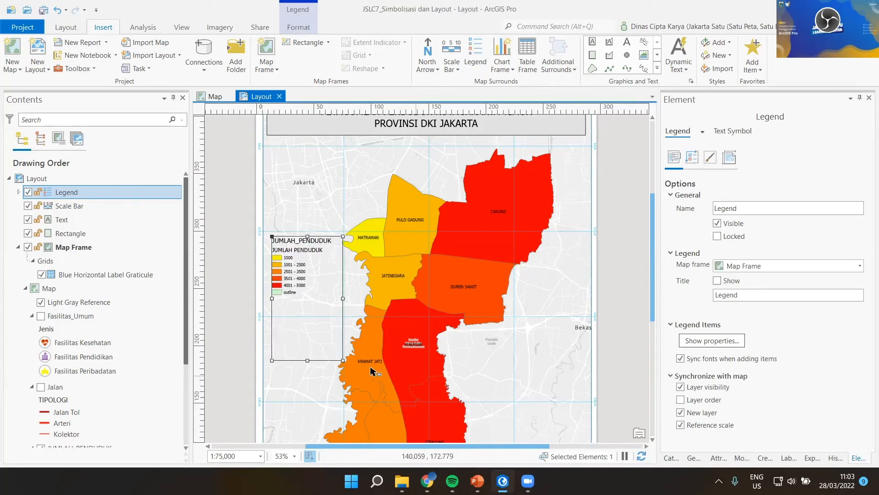
left_click_drag(343, 361, 339, 306)
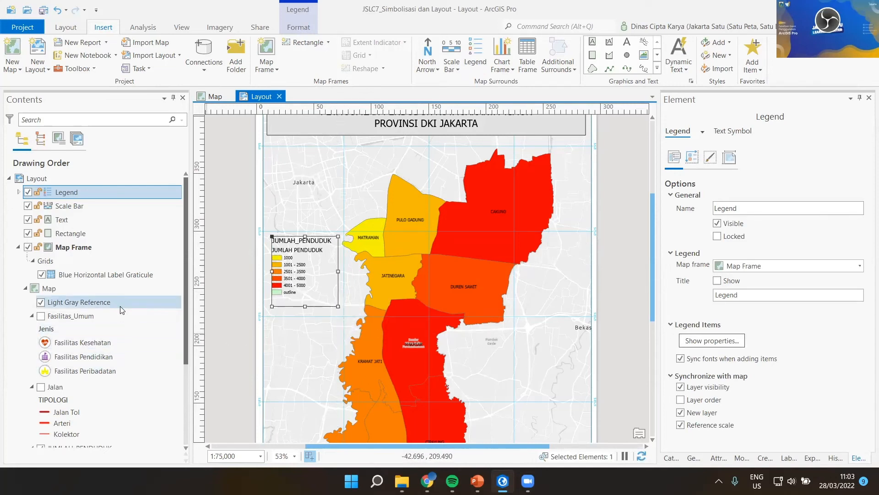
Turn off the outline layer below JUMLAH_PENDUDUK to remove its entry from the legend.
scroll(124, 314, "down", 5)
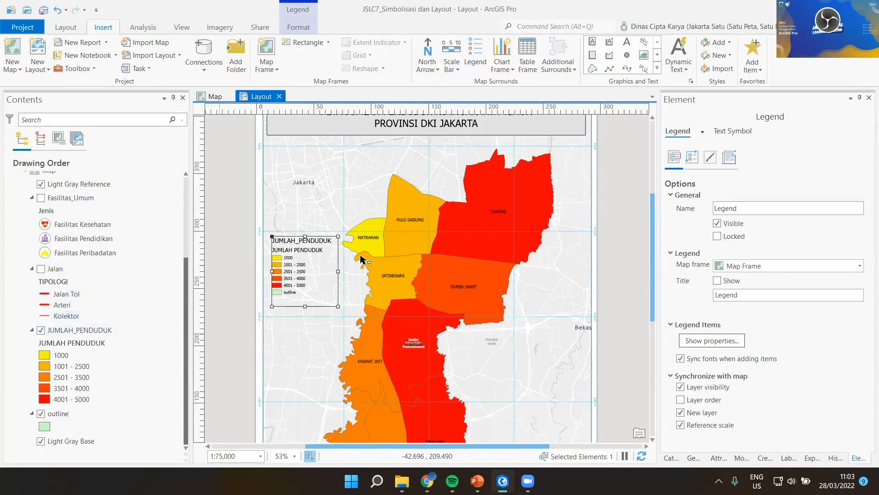
scroll(44, 418, "up", 5)
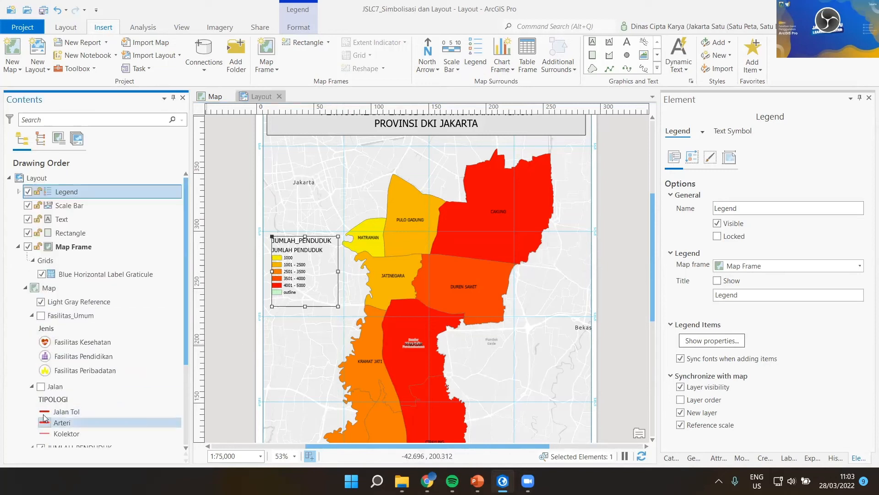
scroll(44, 418, "down", 5)
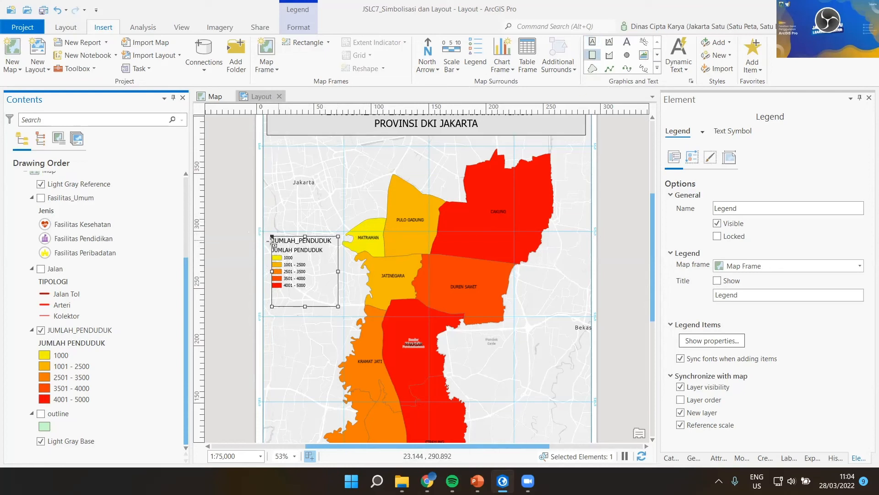
Draw a rectangle that encloses the legend with a small margin.
left_click_drag(269, 234, 343, 314)
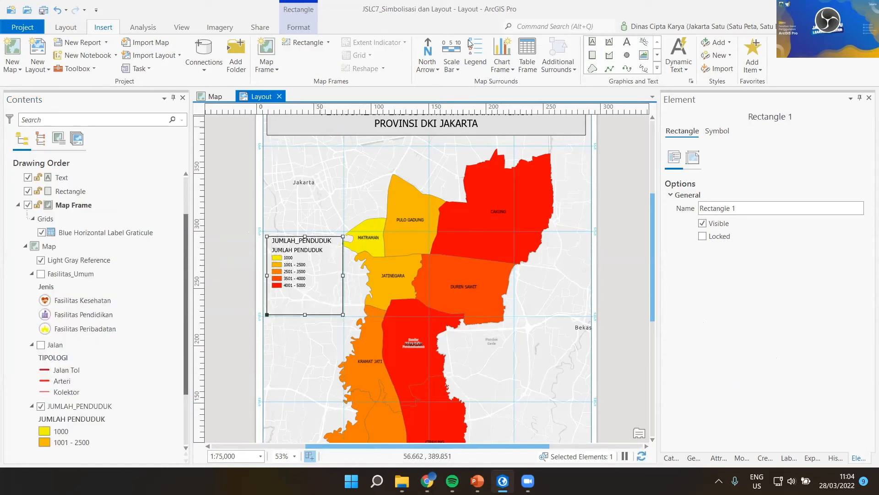
scroll(108, 212, "up", 2)
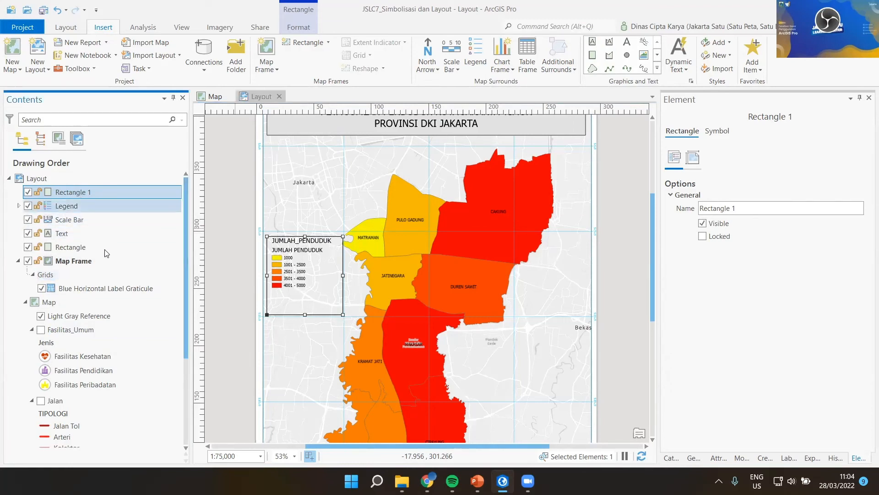
Fill the rectangle drawn around the legend with Gray 10%.
left_click(69, 206)
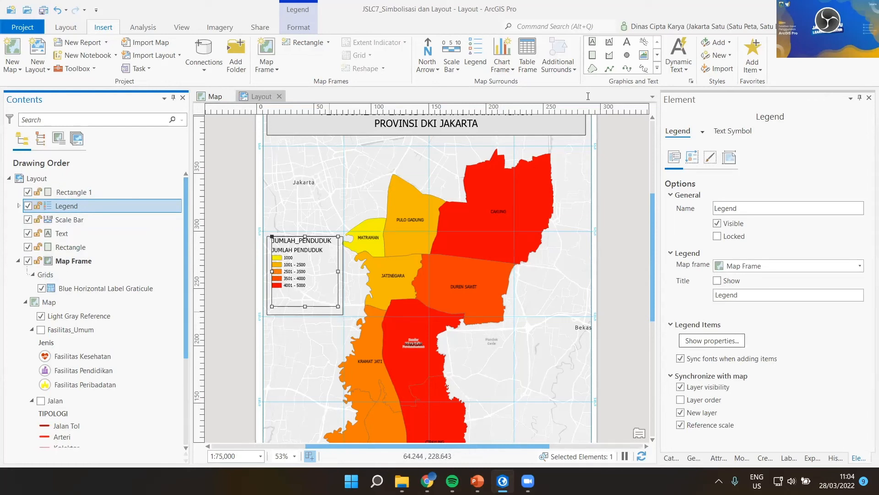
left_click(71, 192)
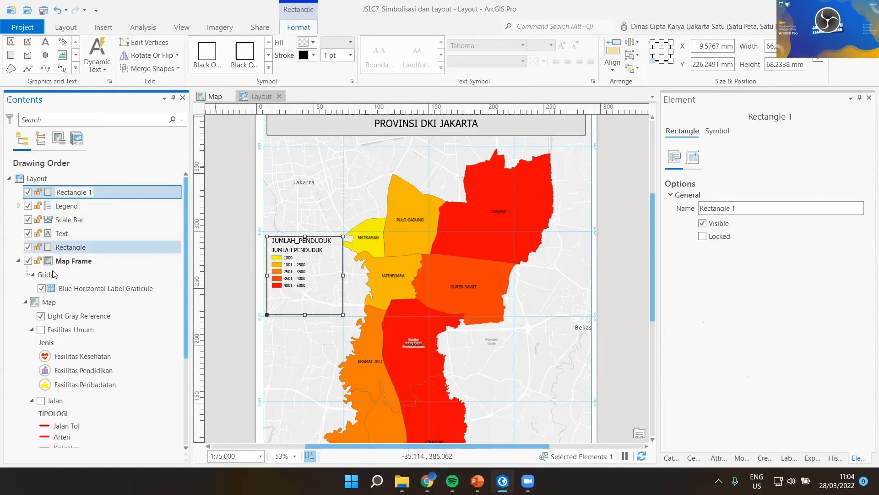
left_click(306, 42)
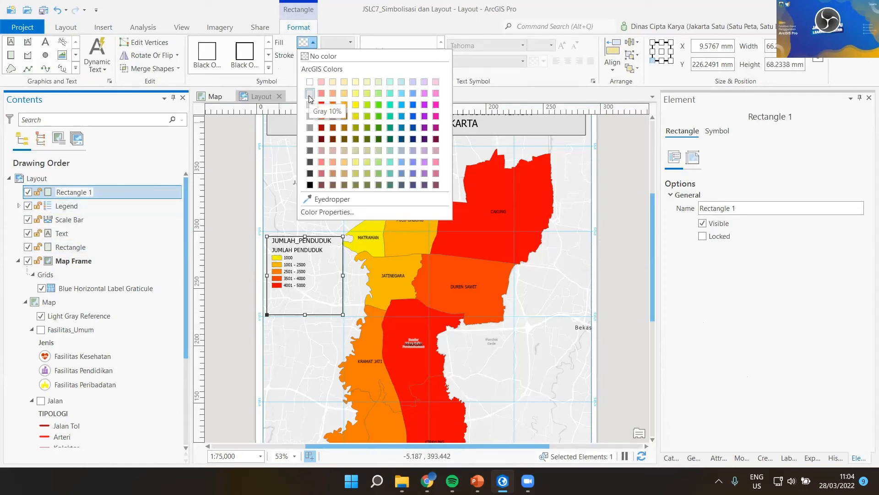
left_click(310, 94)
left_click(307, 55)
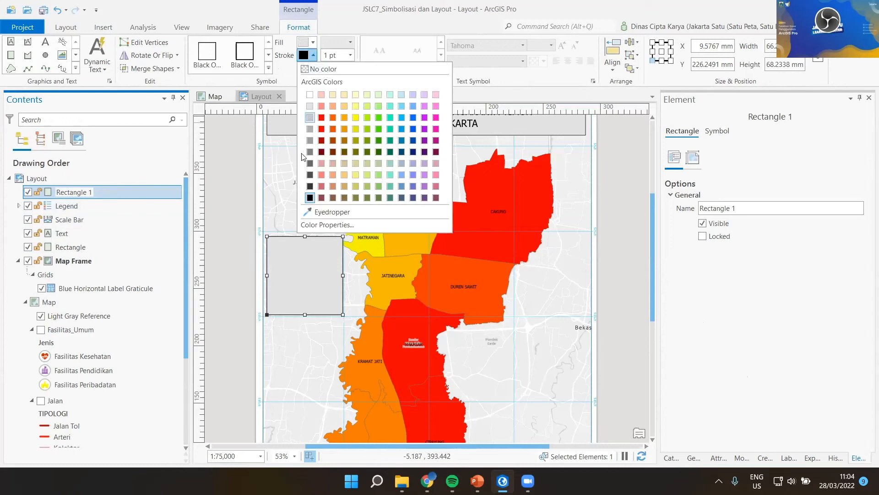
left_click(149, 256)
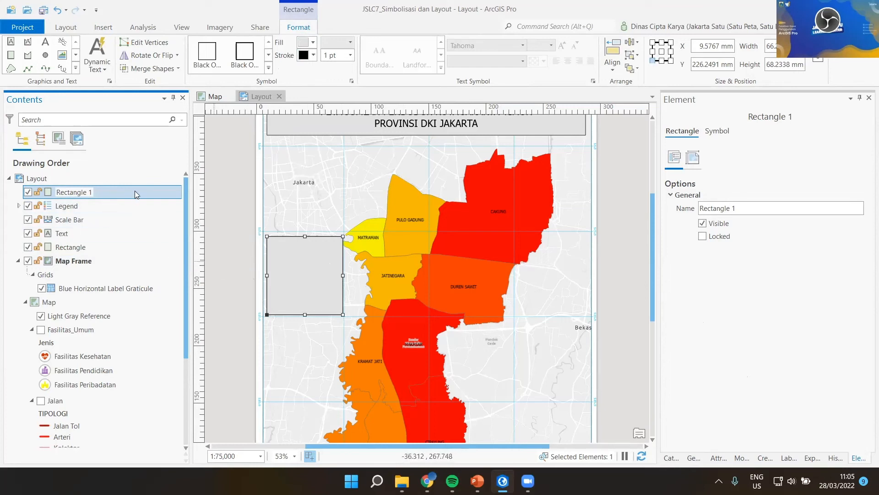
Place the gray rectangle behind the legend in the drawing order and shift it up about 7 mm to frame the entries evenly.
left_click_drag(135, 193, 144, 218)
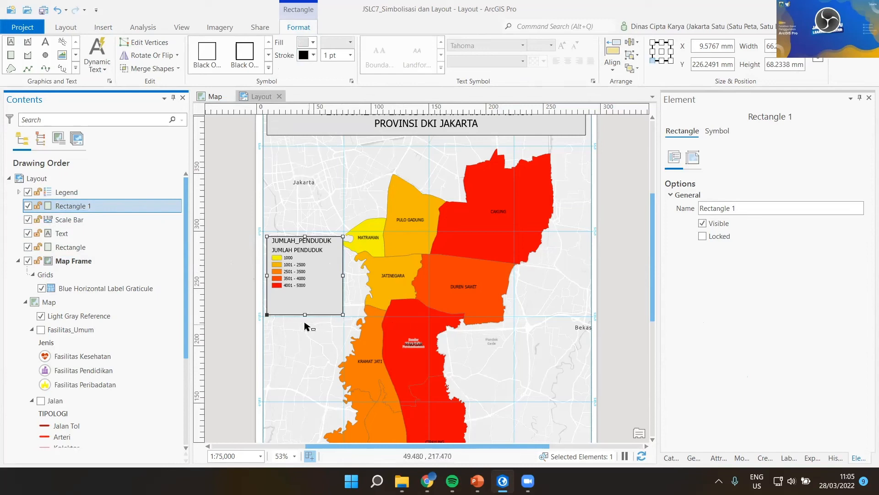
left_click_drag(305, 291, 304, 295)
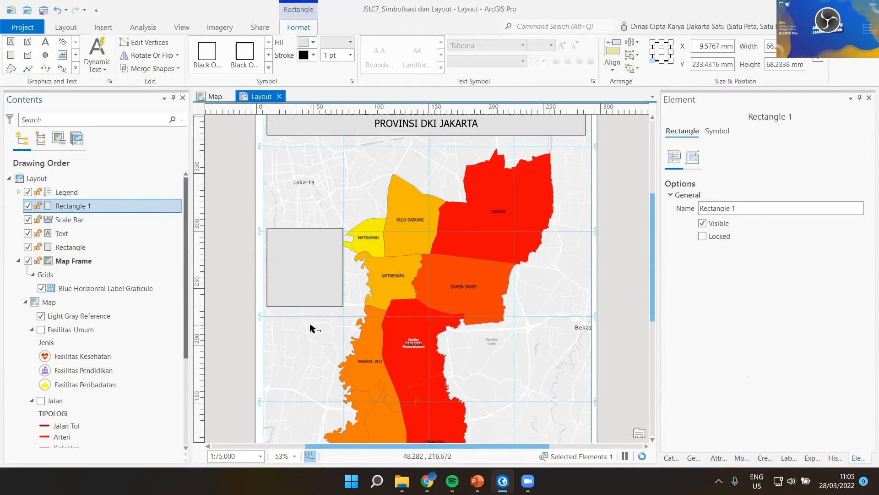
left_click(625, 296)
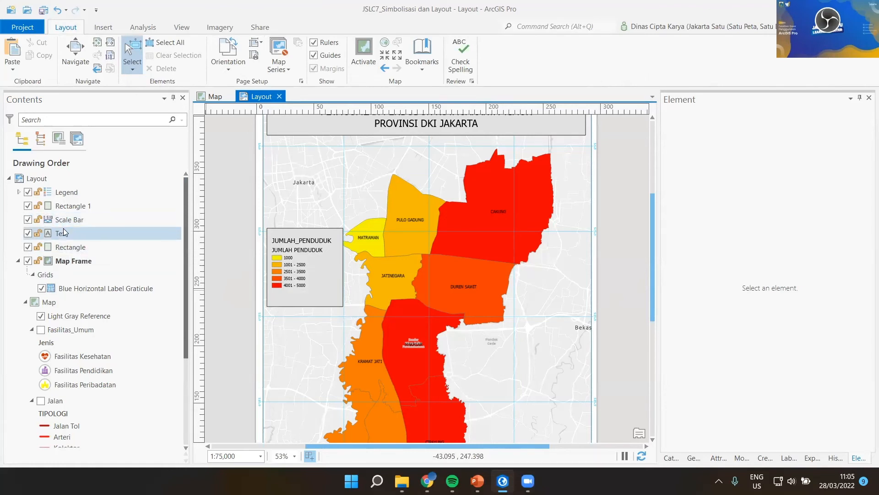
Show the legend's title and set its text to "Legenda :".
left_click(64, 195)
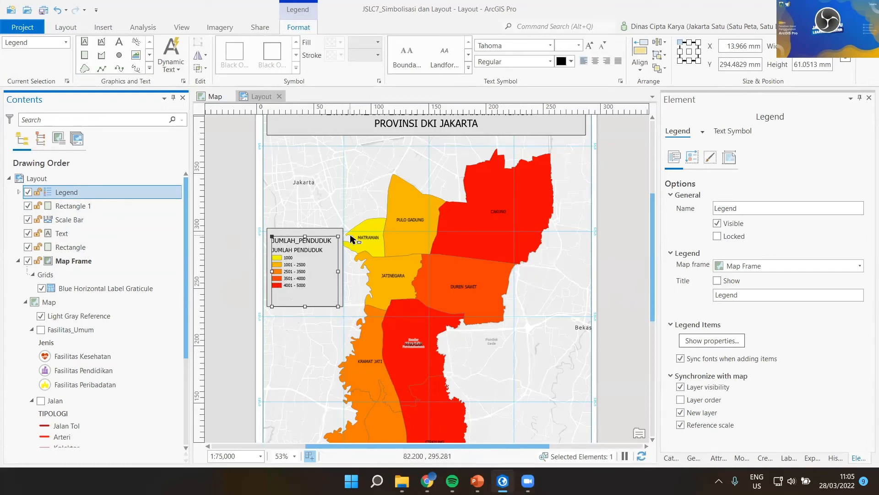
scroll(102, 336, "down", 5)
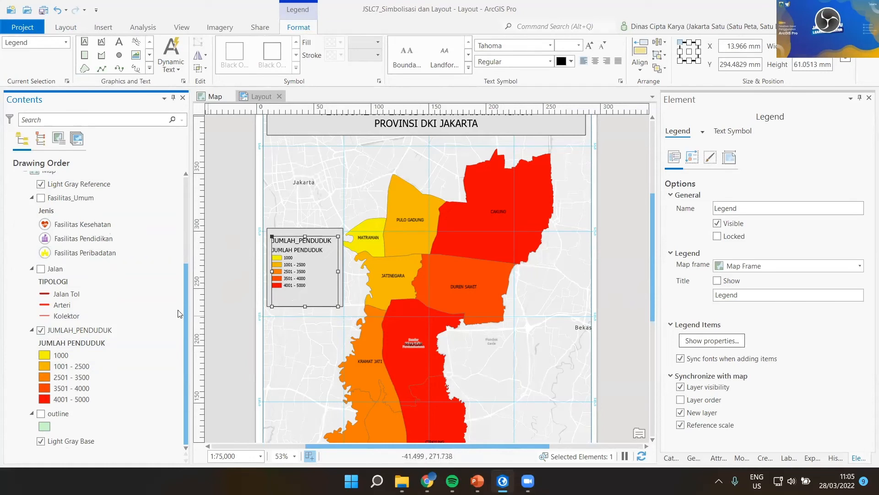
left_click_drag(186, 307, 206, 190)
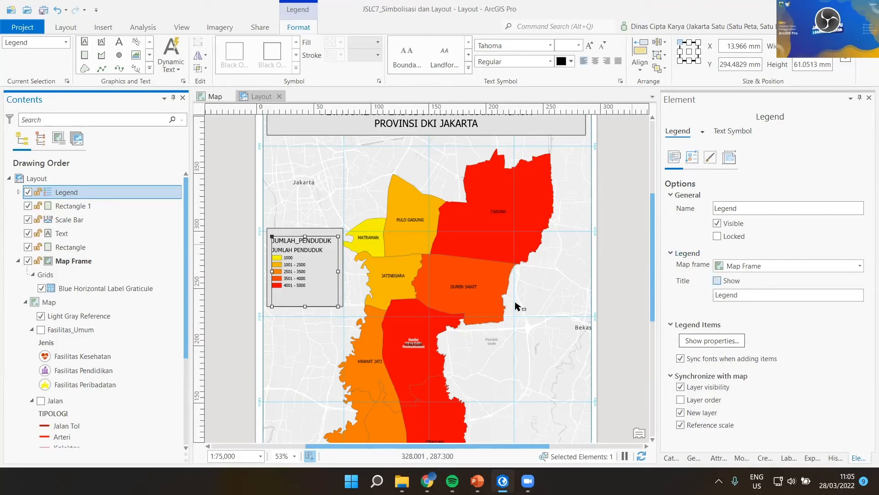
left_click(718, 281)
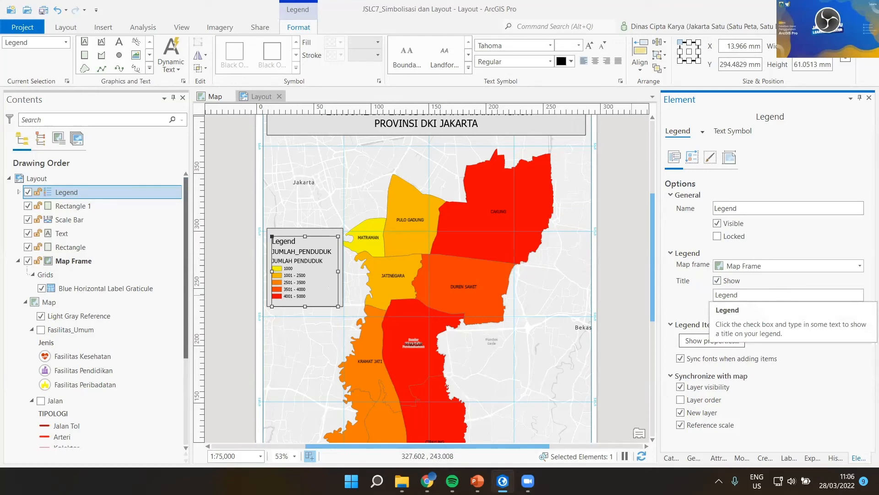
type("a :")
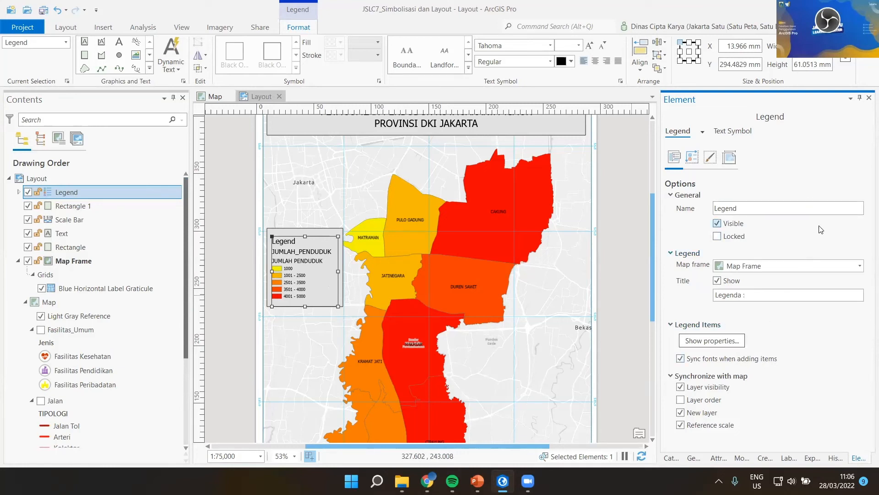
left_click(717, 223)
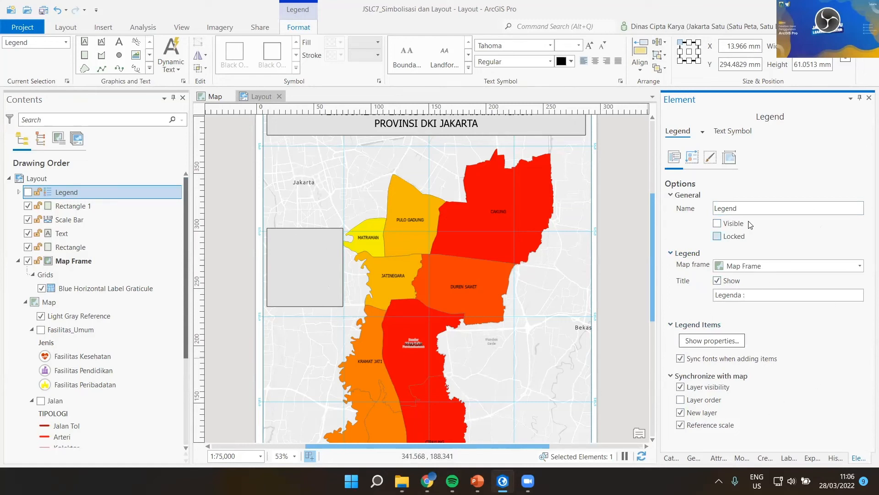
left_click(717, 223)
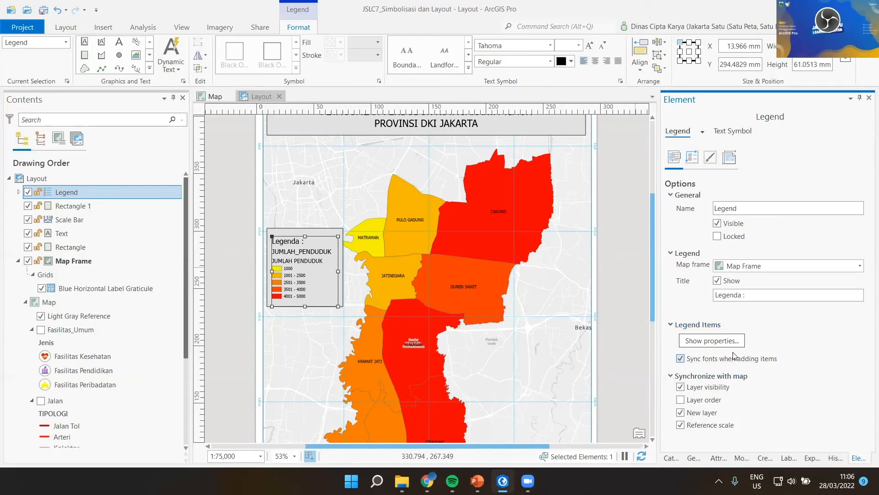
Hide the layer names of all legend items while keeping their labels shown.
left_click(711, 341)
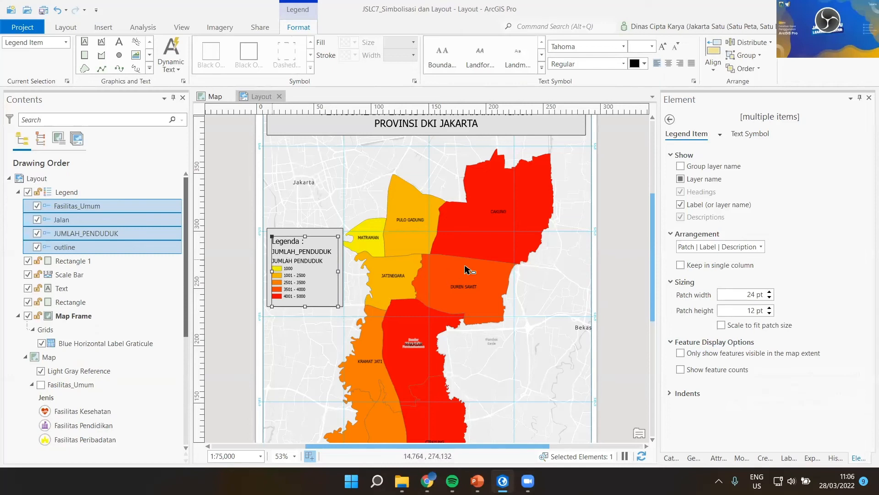
left_click(681, 204)
left_click(682, 204)
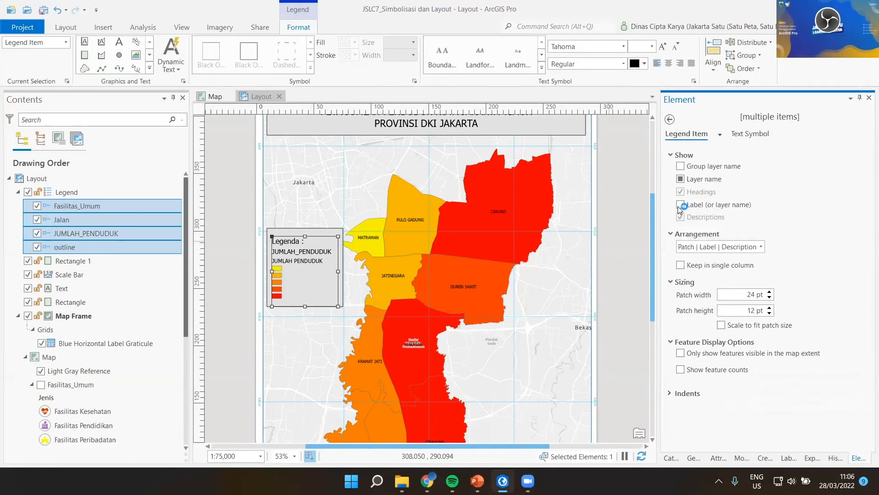
left_click(681, 179)
left_click(681, 179)
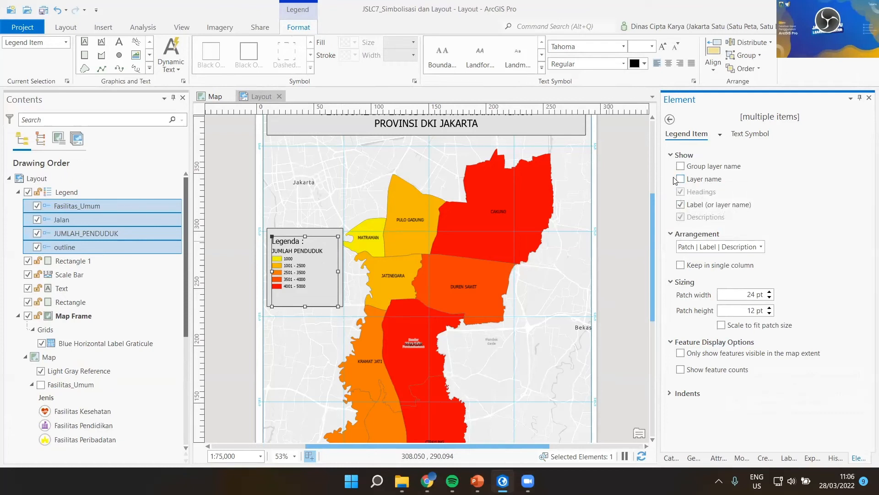
left_click(681, 179)
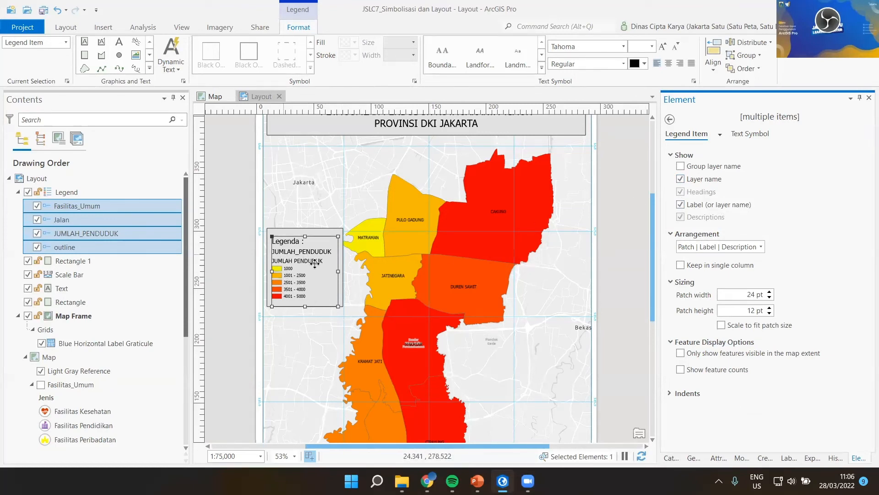
left_click(681, 179)
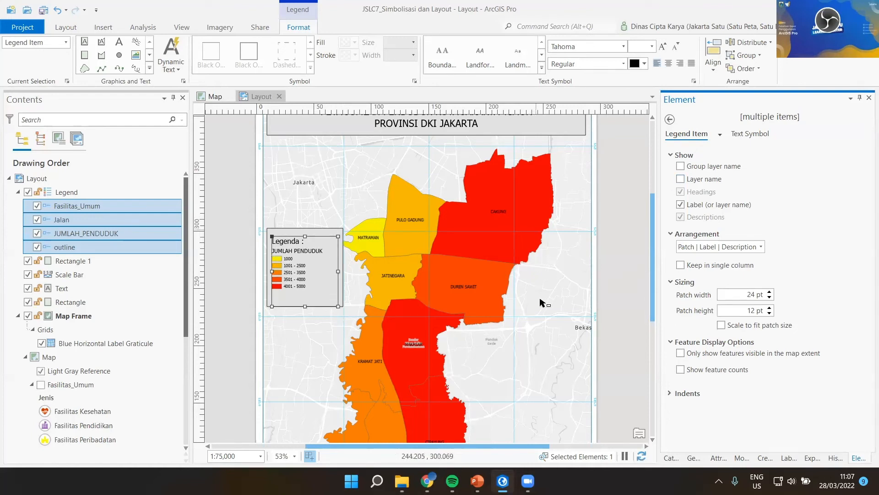
left_click(615, 337)
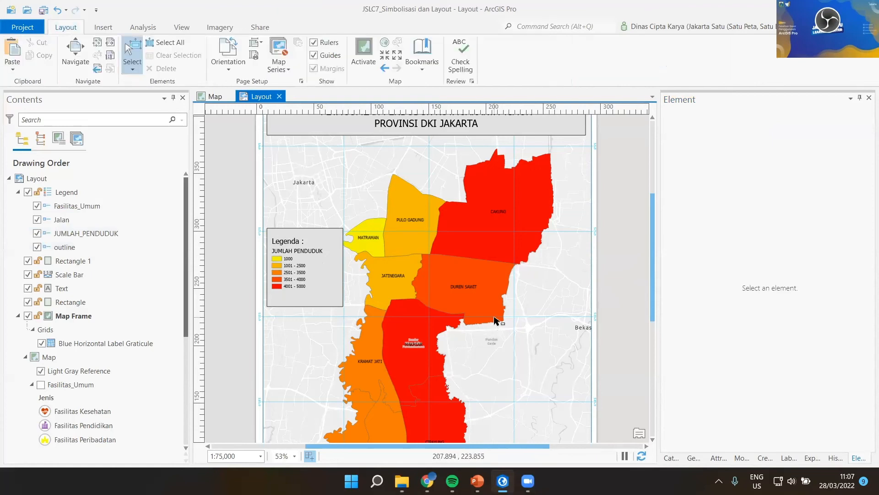
Move the legend down about 4 mm and lower its background rectangle's upper edge to a height of about 62 mm.
left_click(305, 286)
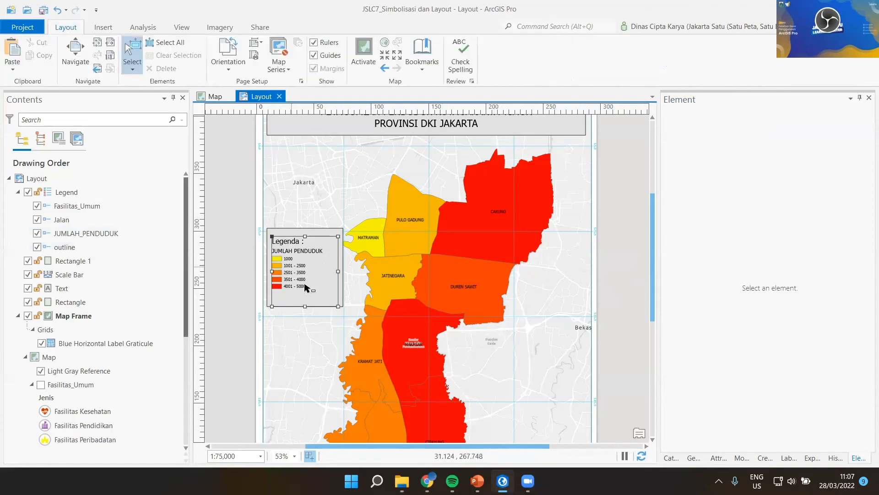
left_click_drag(305, 287, 305, 292)
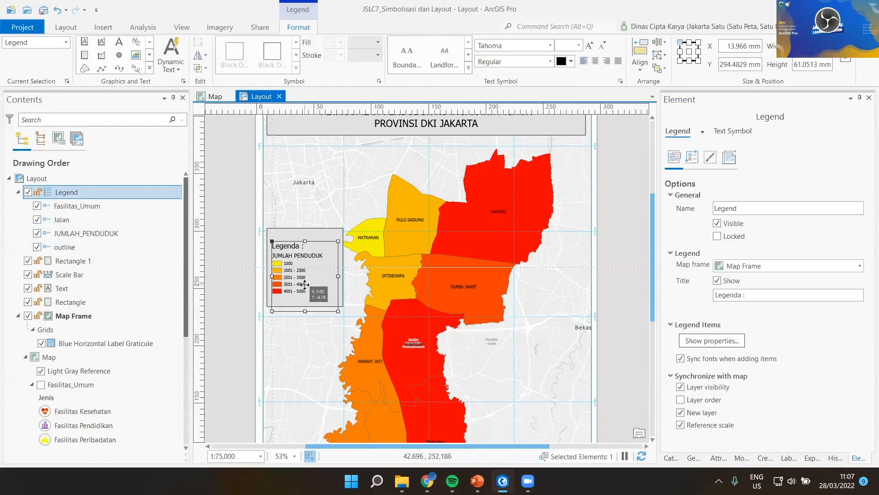
left_click(619, 309)
left_click(306, 230)
left_click_drag(305, 228, 306, 235)
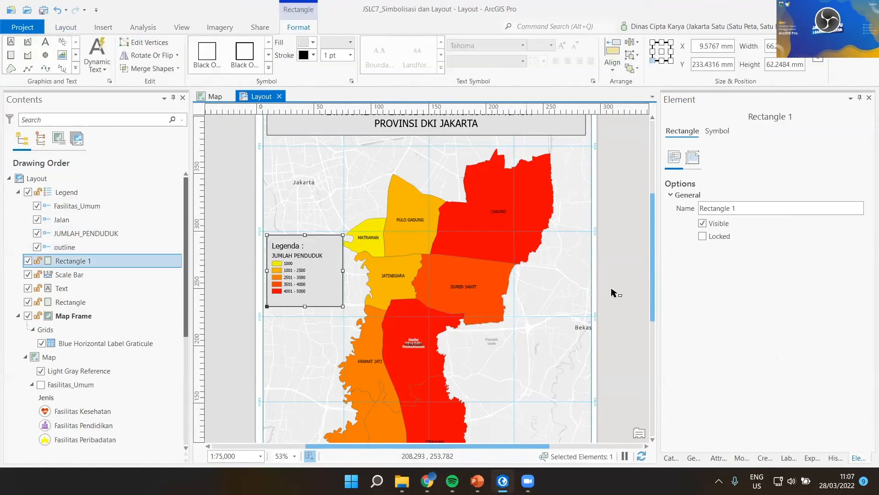
left_click(631, 290)
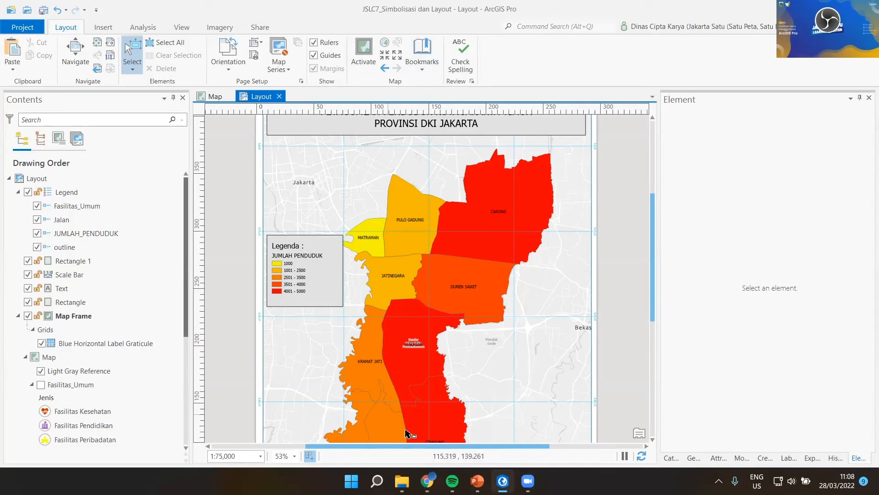
Switch to PowerPoint to check the layout components on the Layout Peta slide, and return to the ArcGIS Pro layout.
left_click(477, 481)
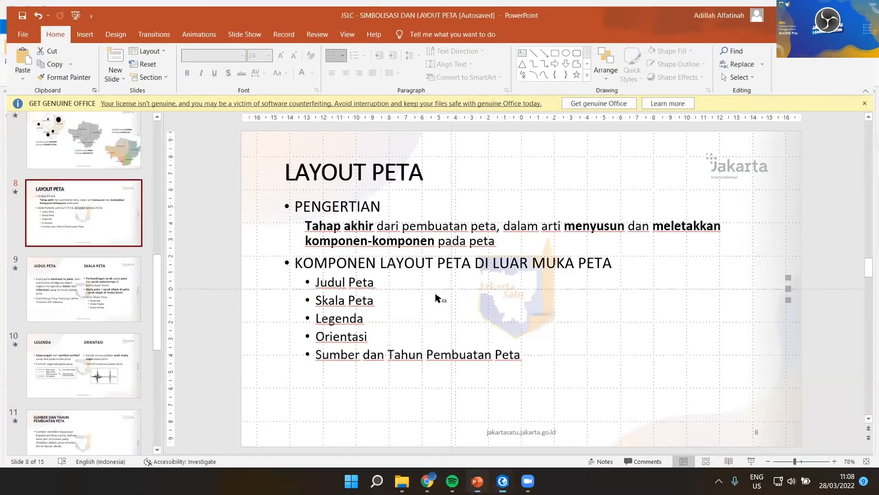
key("alt+Tab")
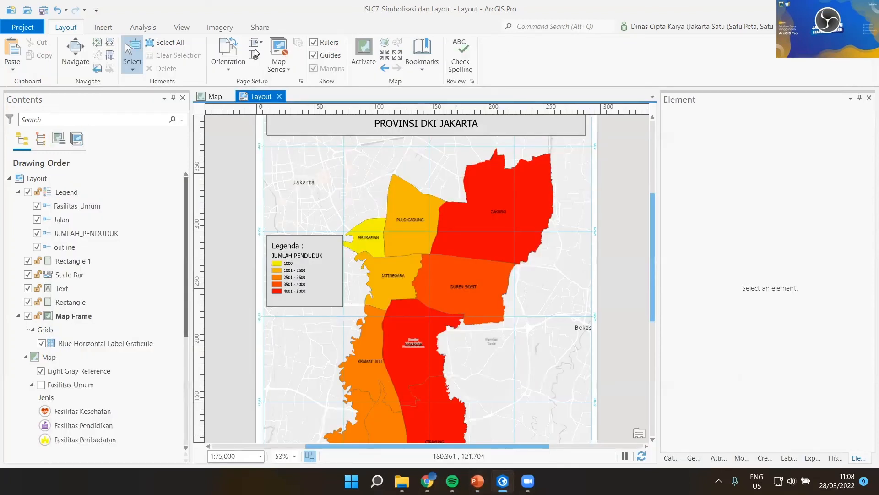
left_click(113, 28)
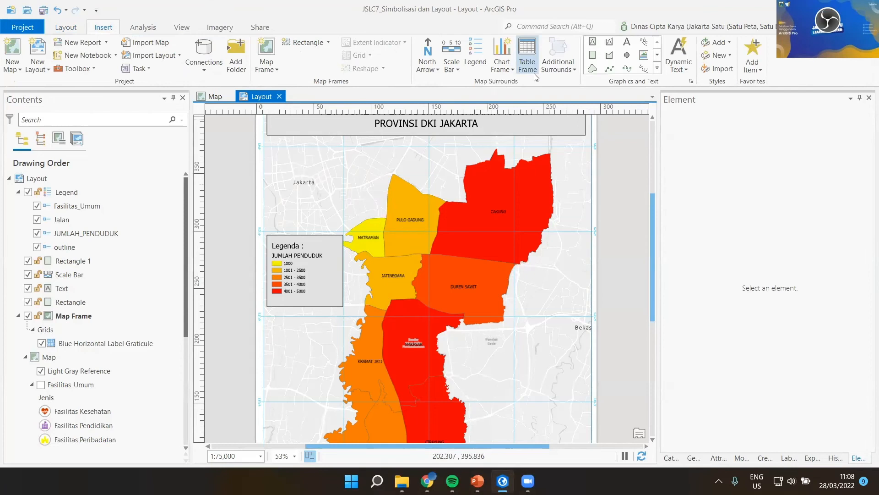
left_click(533, 75)
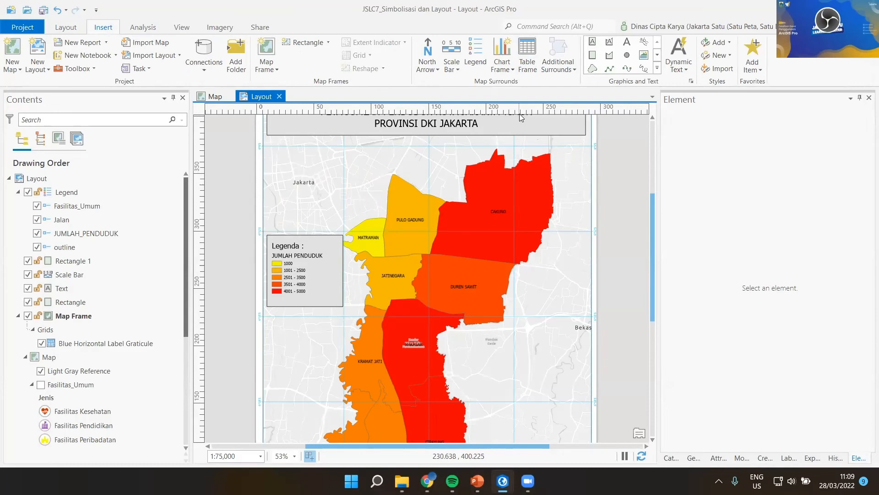
Insert a north arrow, using the second style in the gallery's first row, and place it in the empty area above the legend.
scroll(365, 170, "up", 1)
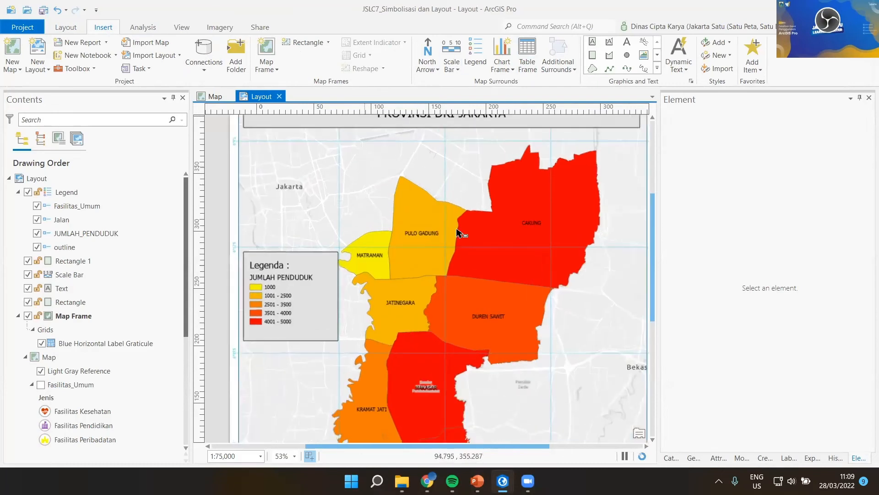
scroll(368, 166, "up", 1)
scroll(382, 239, "down", 3)
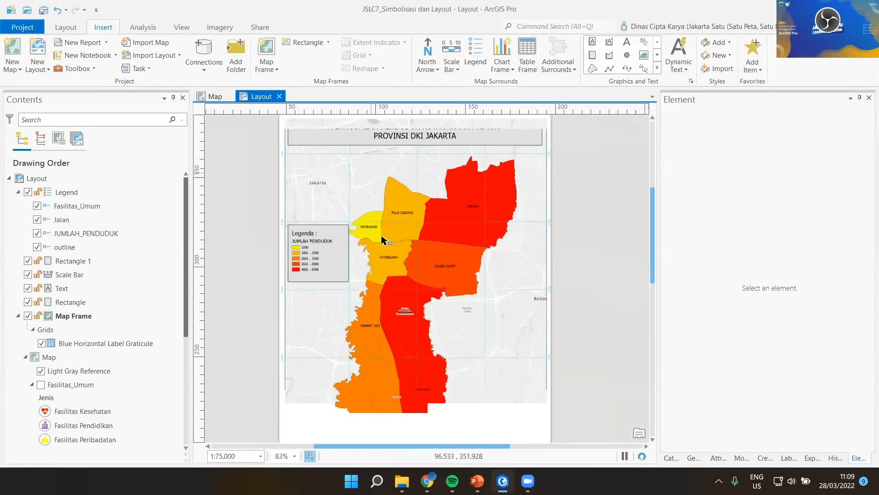
scroll(382, 238, "down", 4)
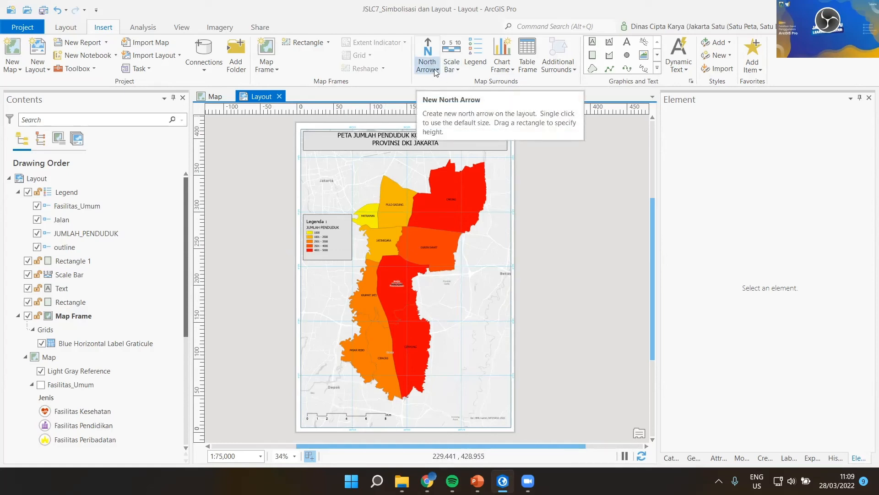
left_click(429, 53)
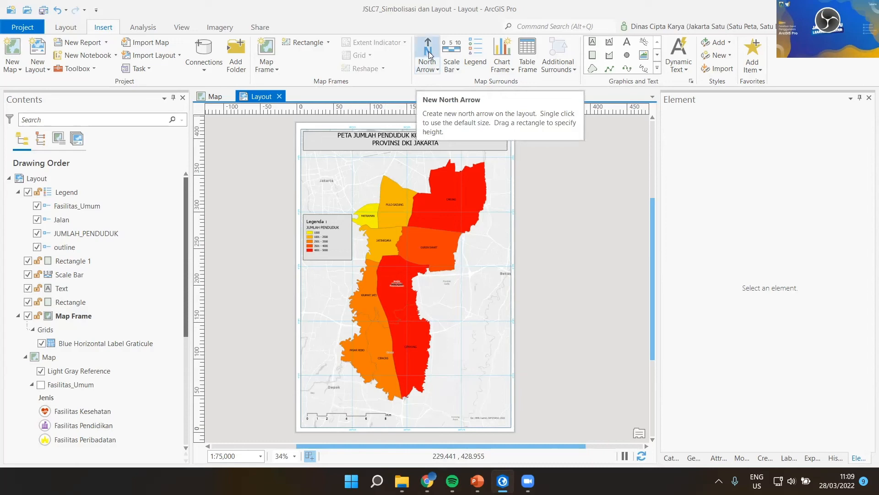
left_click(437, 70)
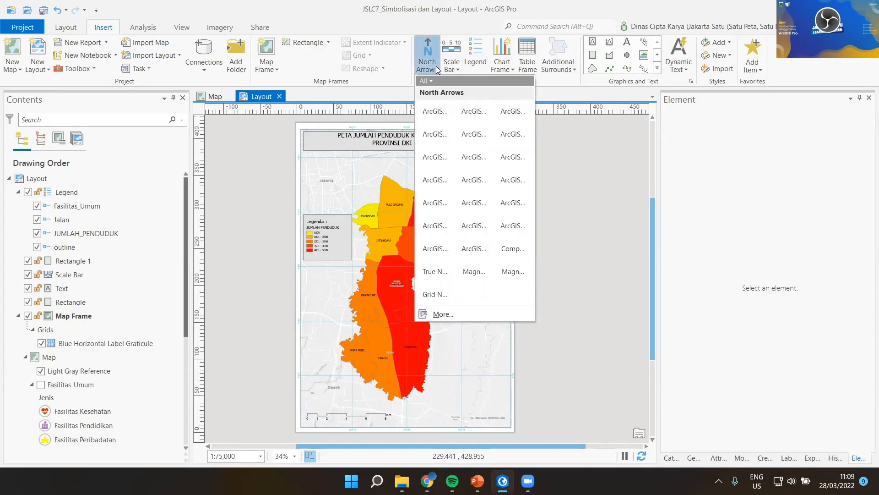
left_click_drag(536, 135, 550, 115)
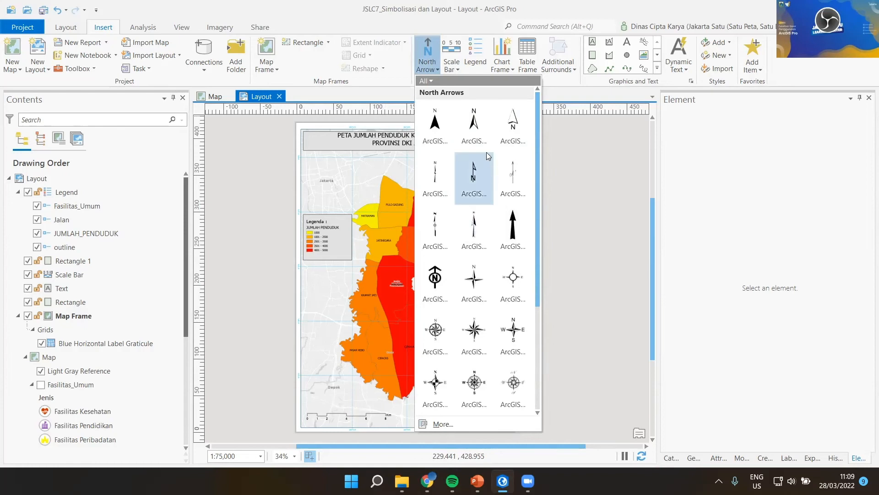
left_click(476, 130)
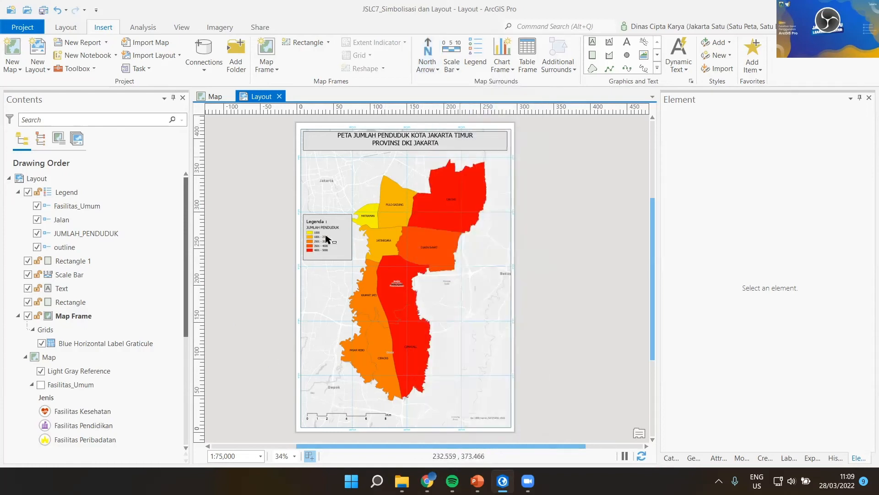
scroll(294, 170, "up", 5)
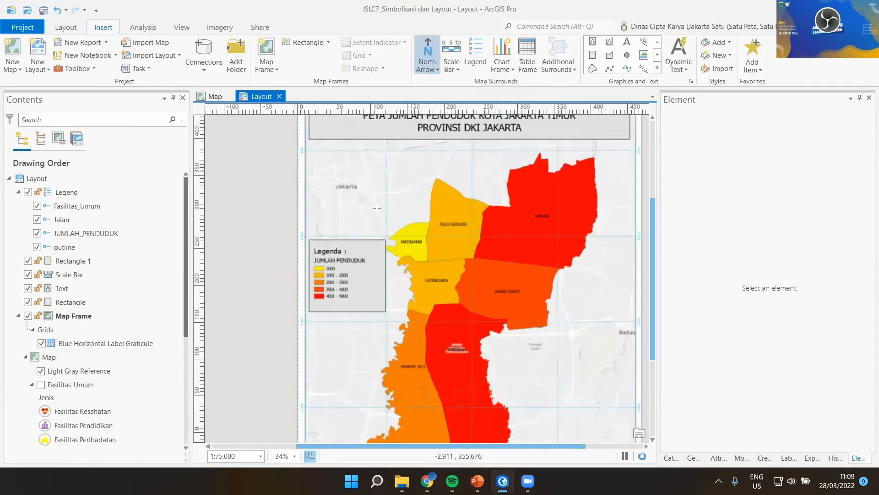
left_click_drag(373, 189, 418, 265)
left_click_drag(396, 232, 383, 221)
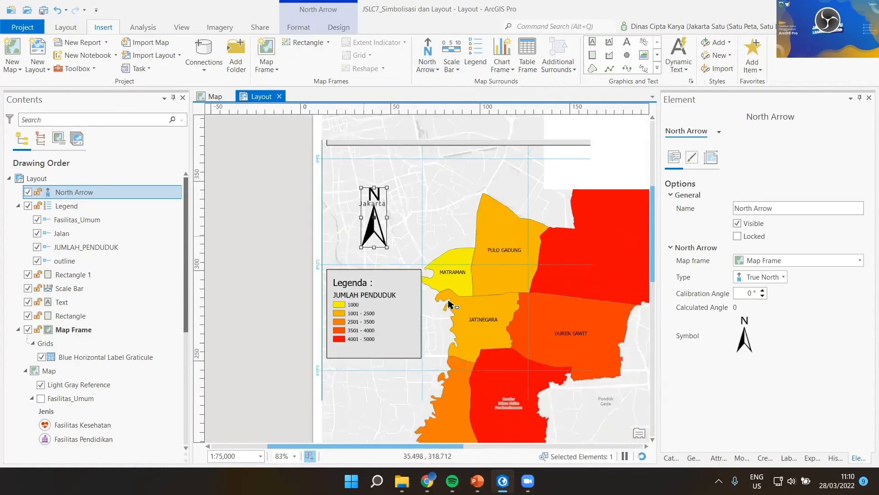
Give the north arrow a light gray background fill so it covers the basemap label behind it.
scroll(449, 304, "down", 4)
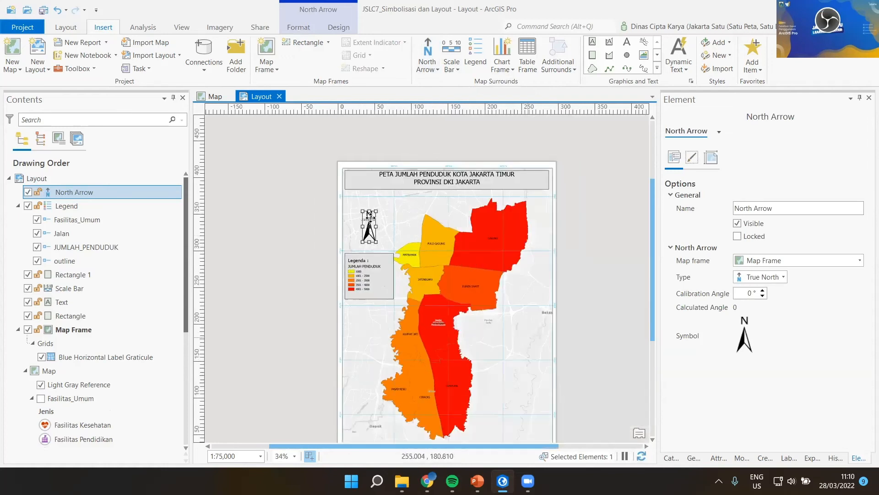
scroll(370, 220, "up", 4)
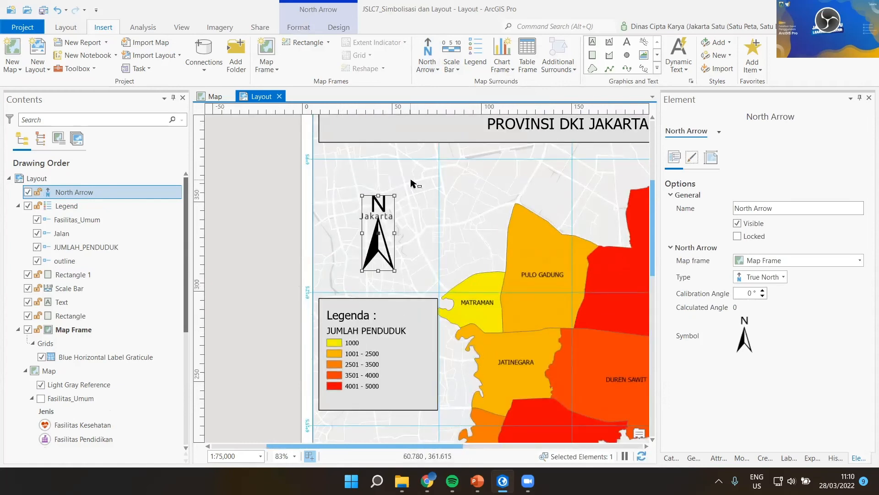
left_click(248, 188)
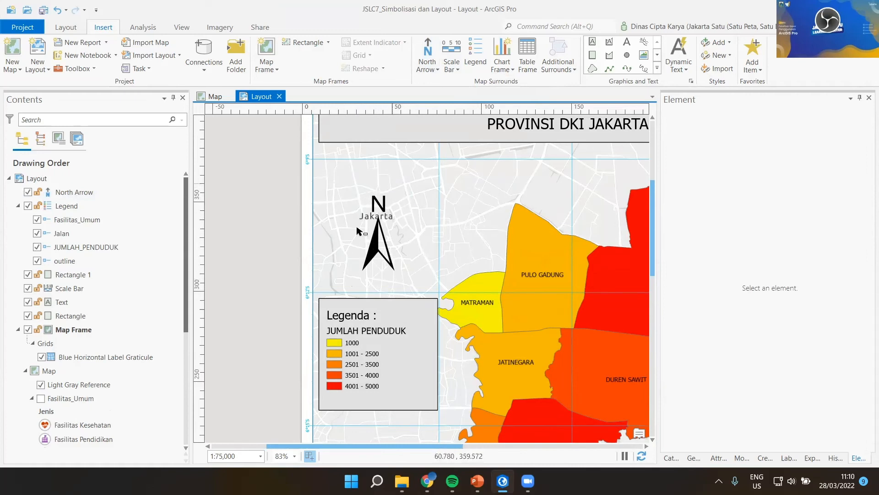
left_click(384, 242)
left_click(692, 157)
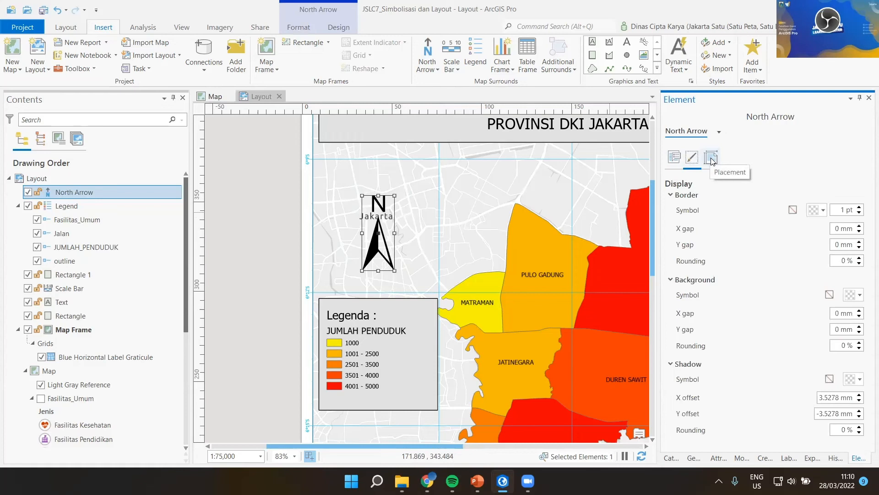
left_click(860, 295)
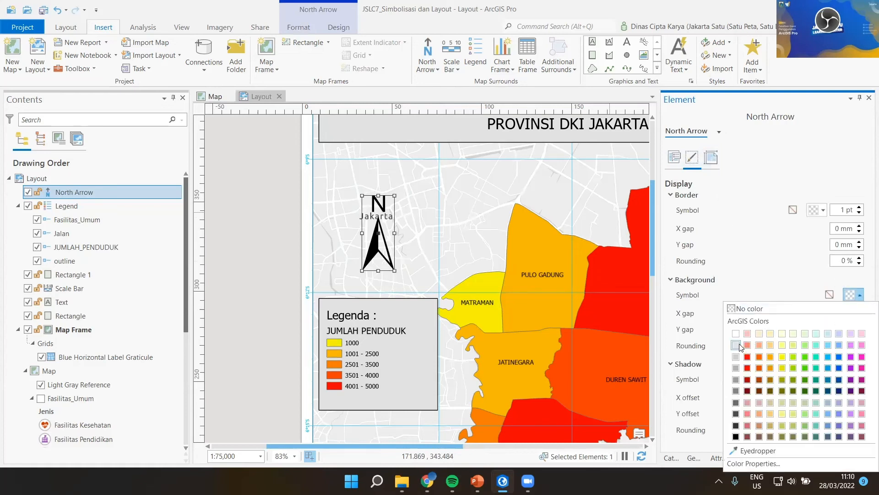
left_click(736, 345)
left_click(314, 232)
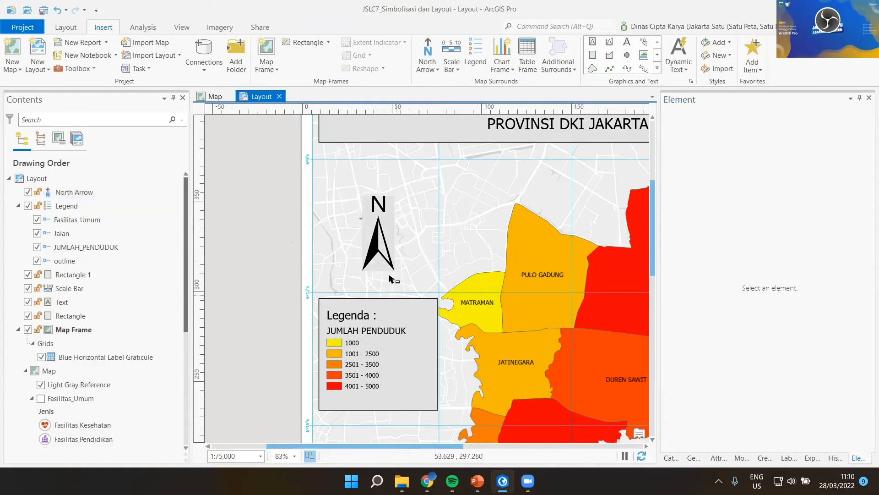
Add a rectangular text element reading "U", about 15 mm wide and 18 mm high, over the north arrow's N.
left_click(393, 260)
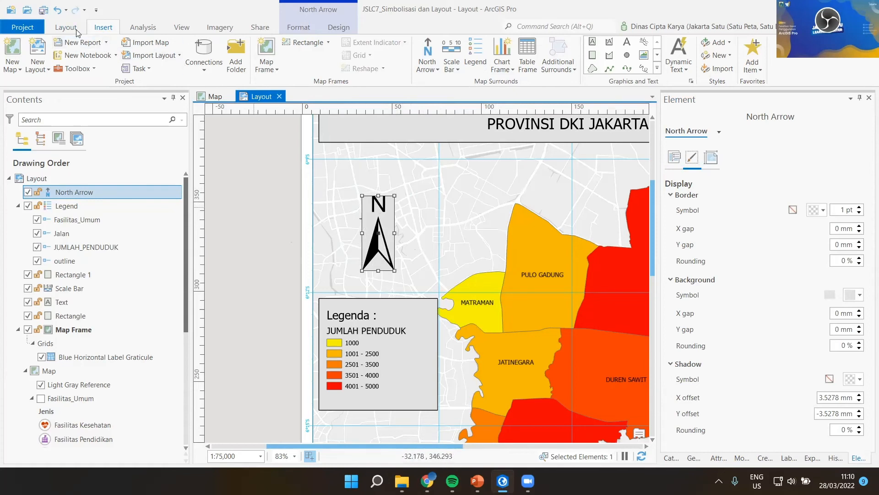
left_click(250, 220)
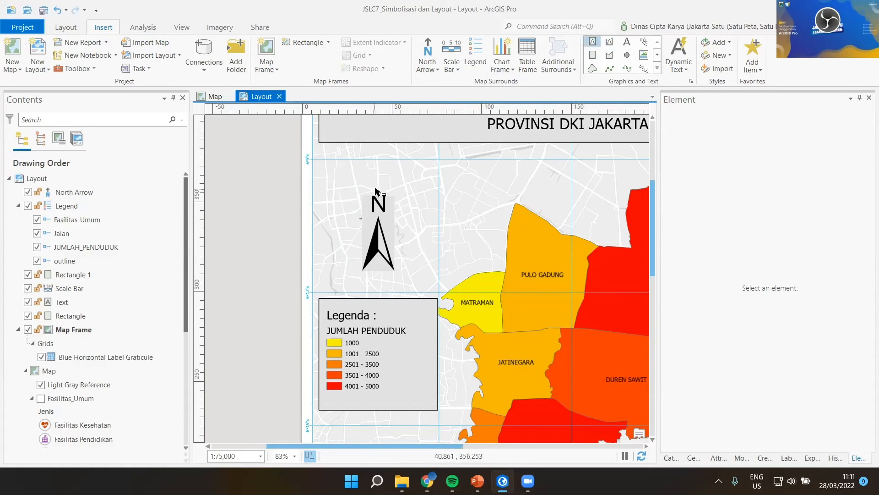
left_click_drag(392, 211, 392, 217)
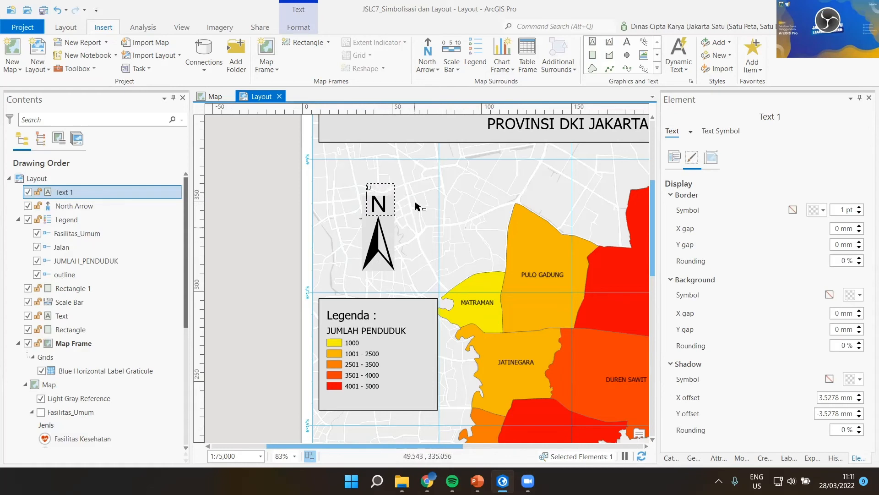
left_click(377, 186)
mouse_move(394, 216)
left_mouse_down()
mouse_move(374, 193)
mouse_move(403, 221)
mouse_move(395, 215)
left_mouse_up()
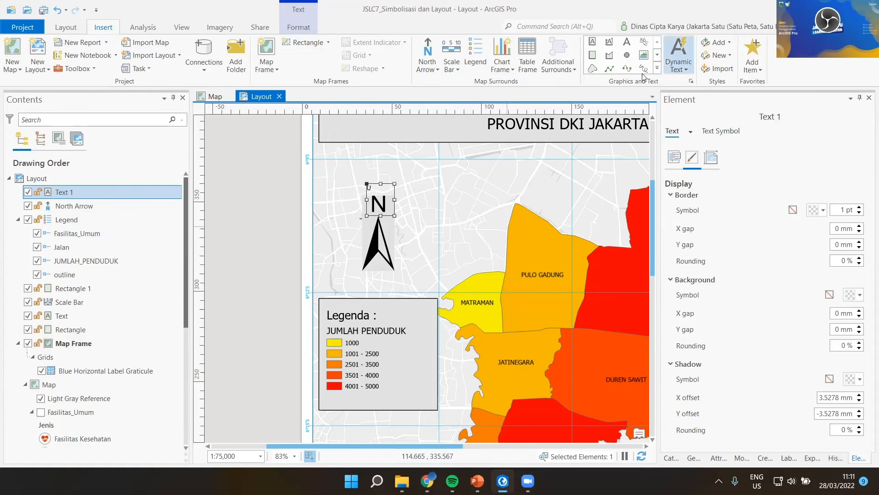
Set the U text's font size to 36 pt and move it onto the north arrow's N, at about X 35 mm, Y 356 mm.
left_click(299, 27)
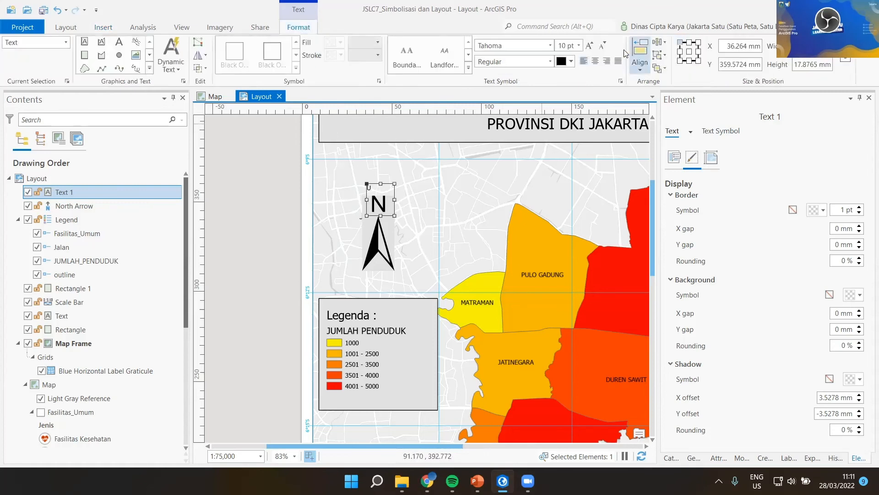
left_click(579, 45)
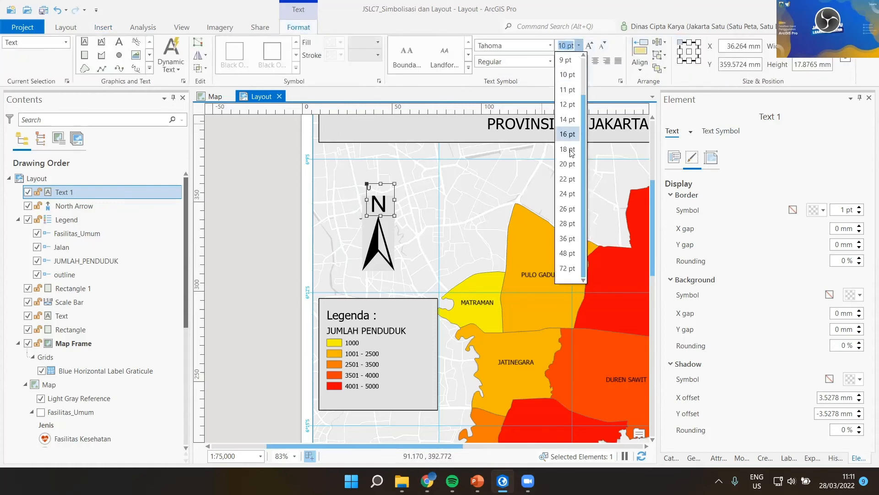
left_click(568, 193)
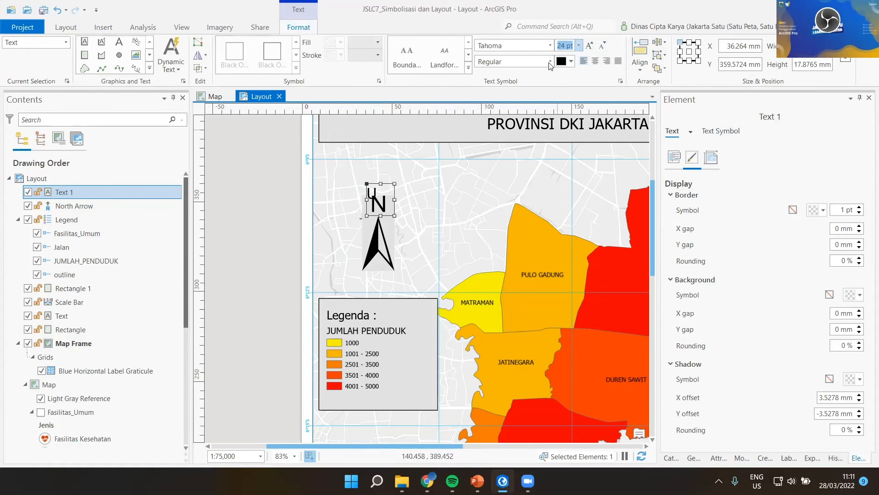
left_click(578, 45)
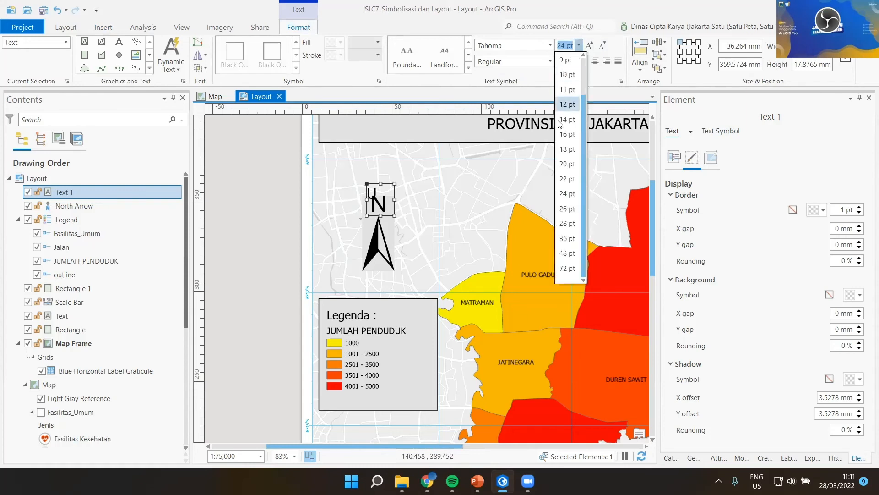
left_click(568, 209)
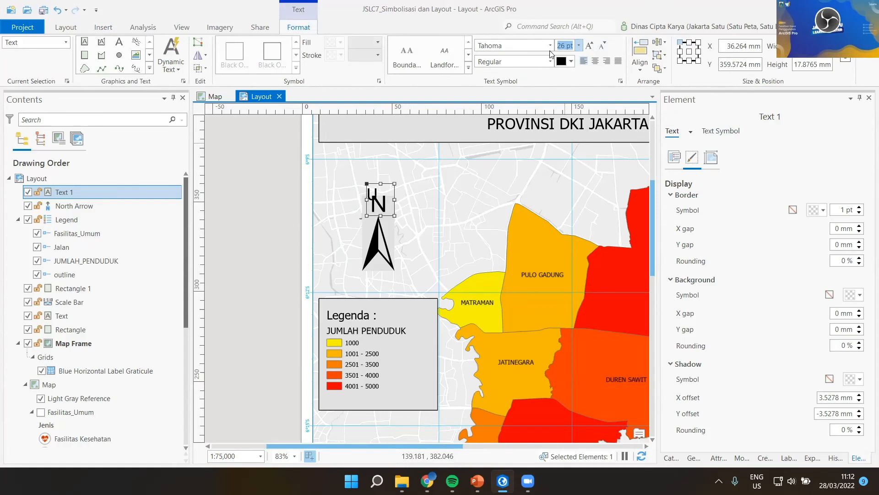
left_click(579, 45)
left_click(568, 243)
left_click_drag(377, 205, 382, 210)
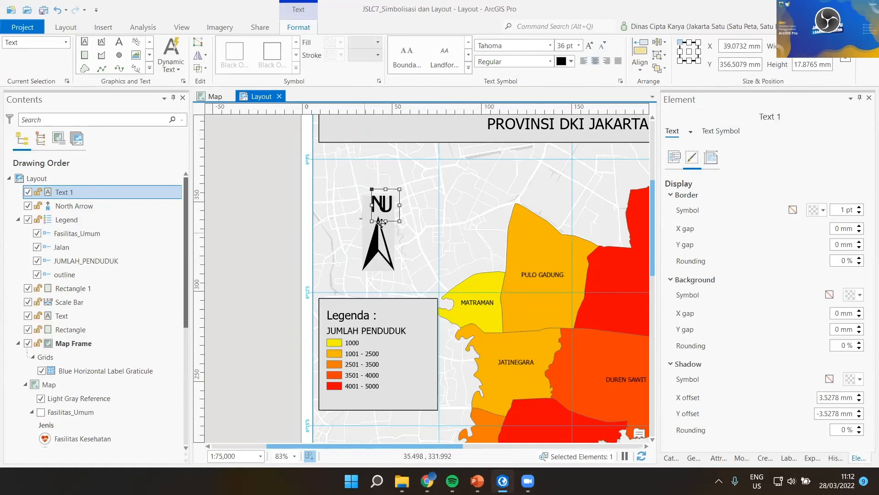
left_click_drag(384, 217, 376, 220)
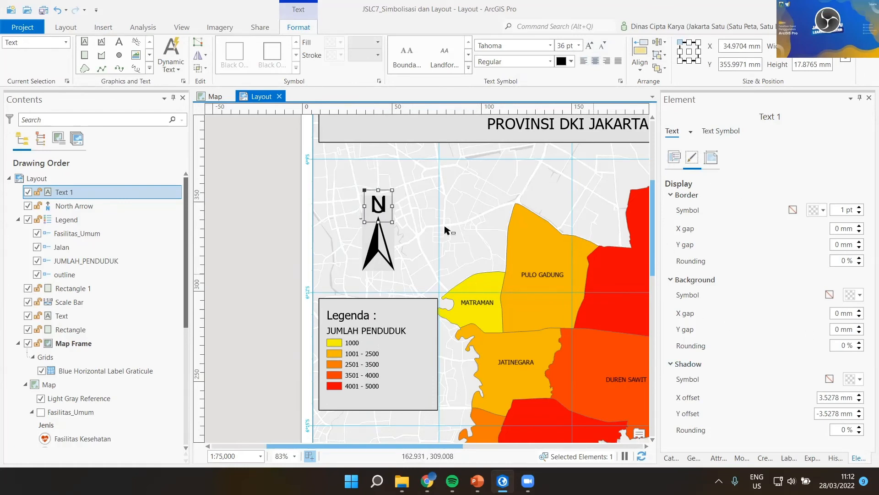
Apply a light gray shadow to the U text element.
left_click(675, 158)
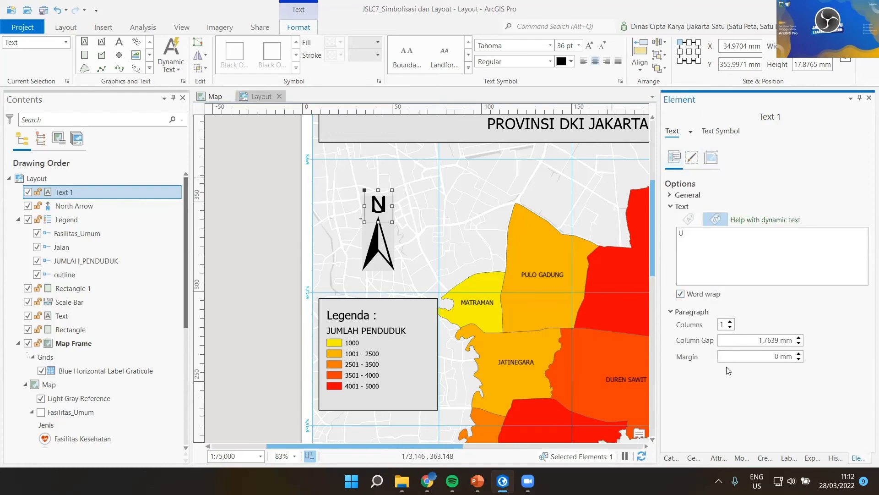
left_click(692, 158)
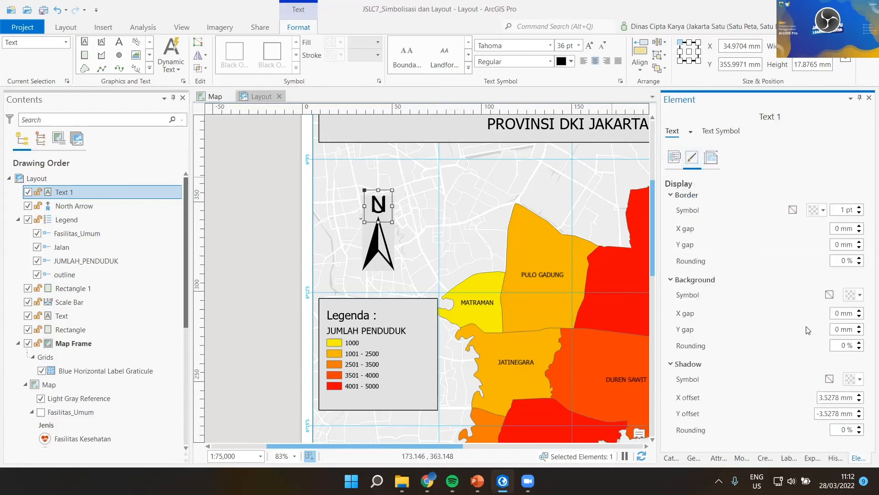
left_click(853, 379)
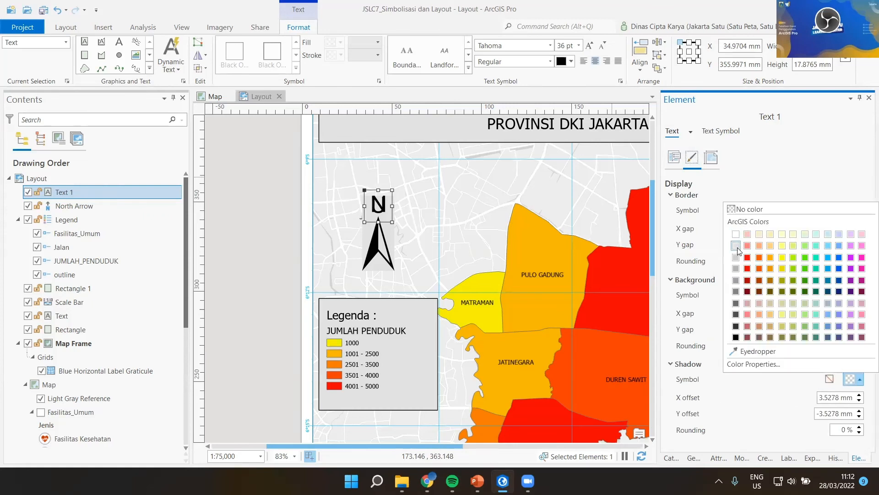
left_click(736, 256)
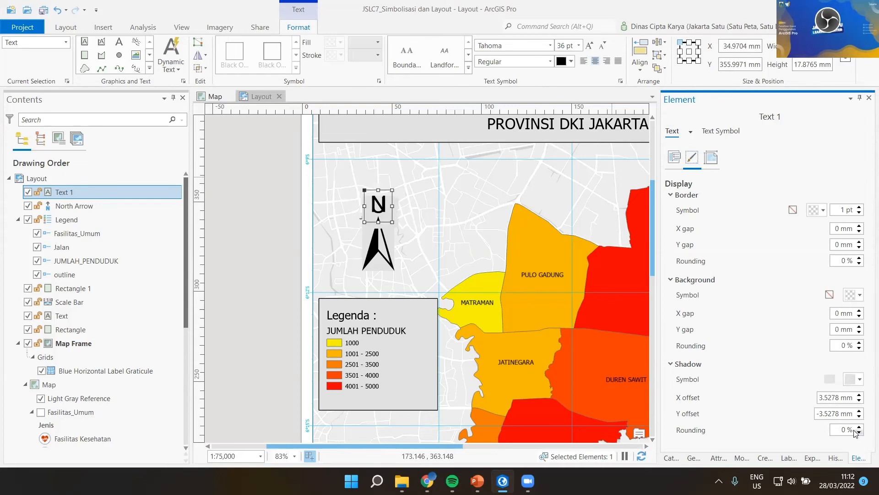
Review the U text element's border, general, paragraph and placement settings.
left_click(691, 132)
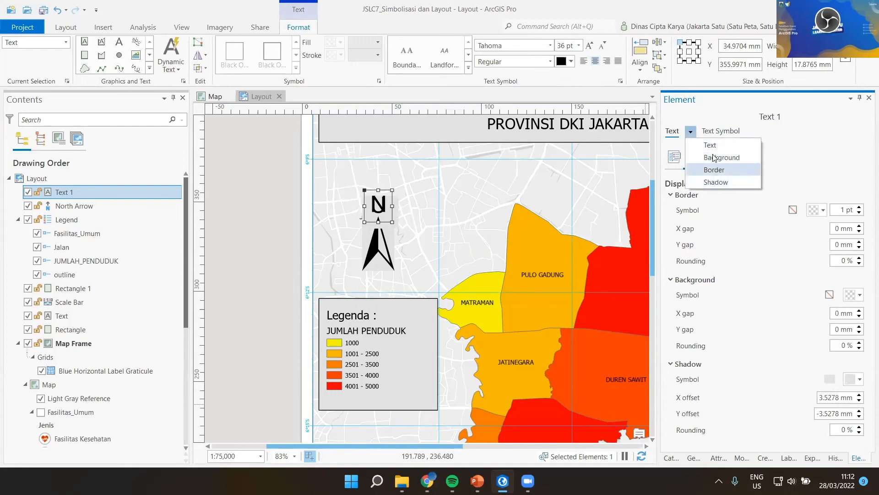
left_click(715, 169)
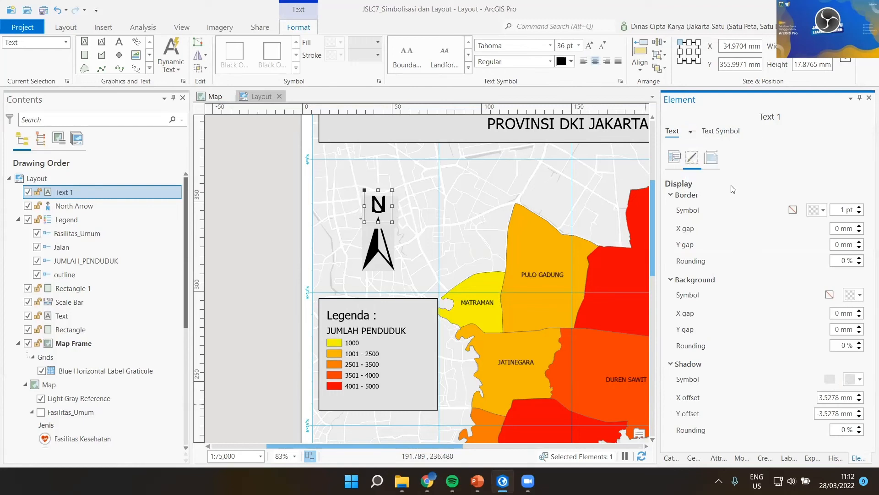
left_click(711, 158)
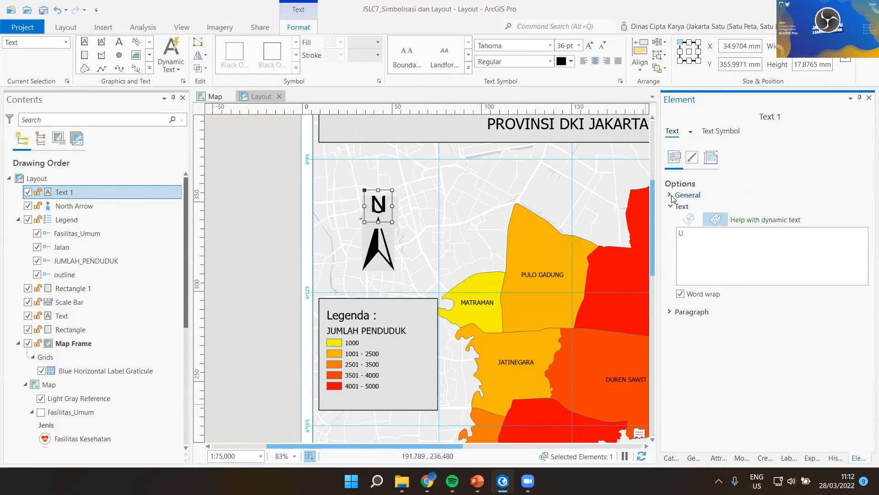
left_click(671, 195)
left_click(673, 355)
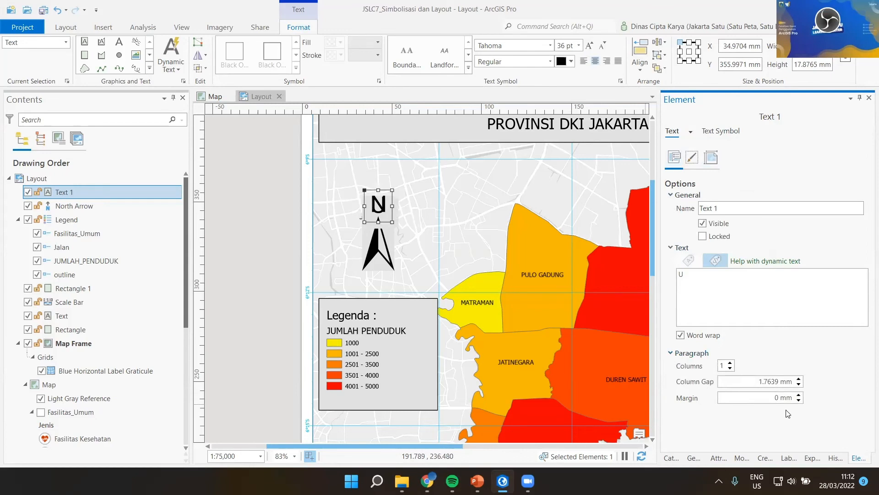
left_click(712, 158)
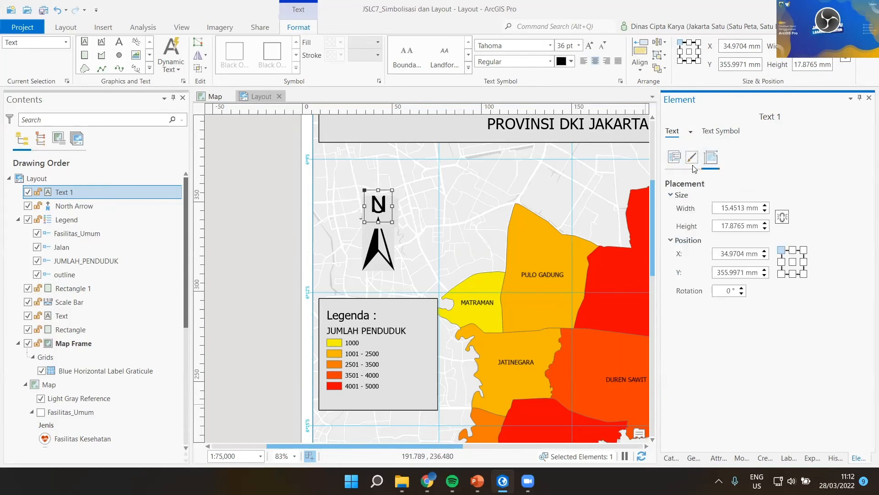
Give the U text element a light gray background fill so it covers the north arrow's N.
left_click(692, 159)
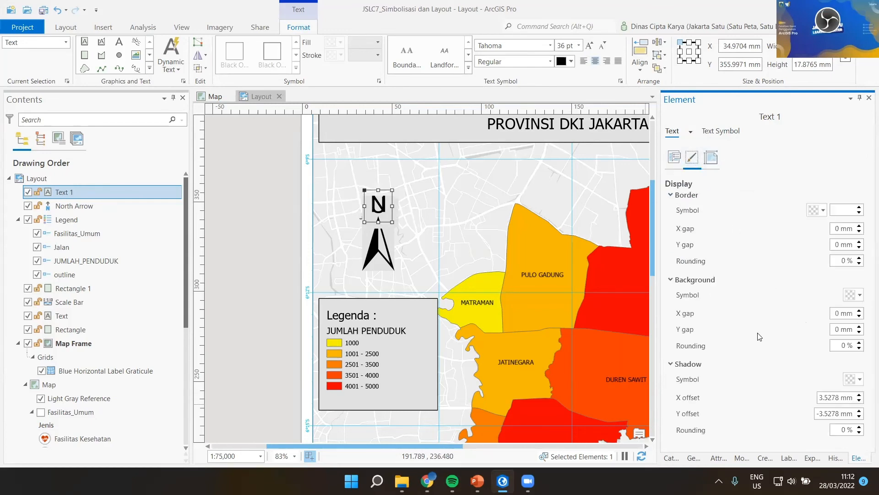
left_click(861, 295)
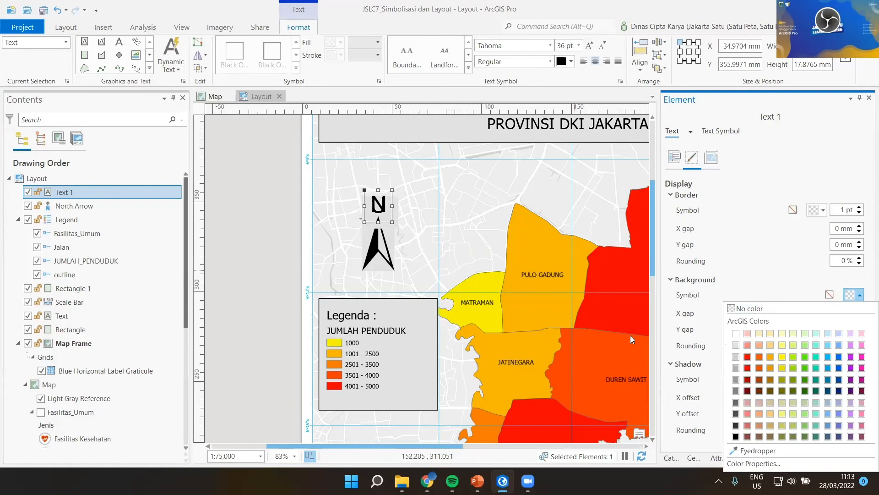
left_click(737, 345)
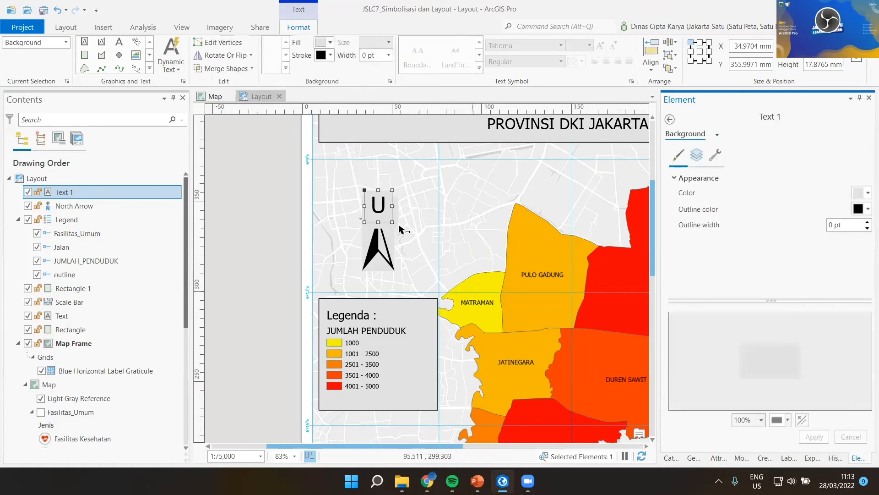
left_click(289, 204)
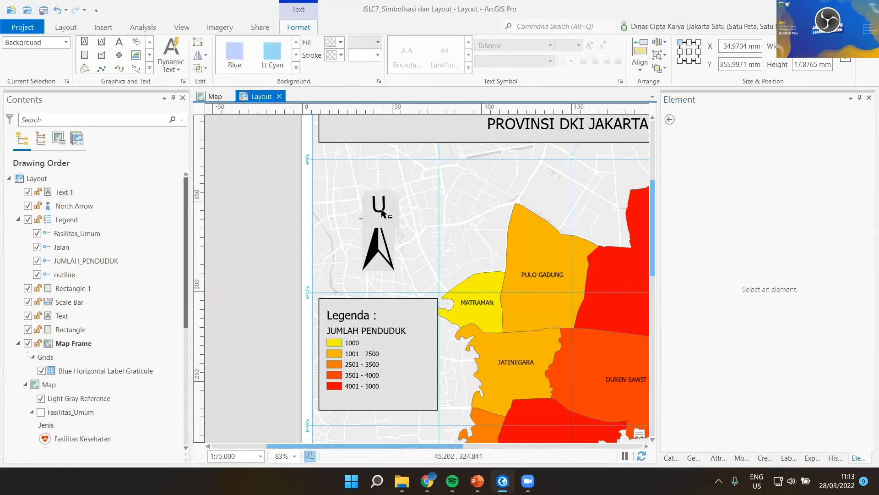
Shrink the U text element to about 14 mm high, at about X 36 mm, Y 356.5 mm.
left_click(397, 221)
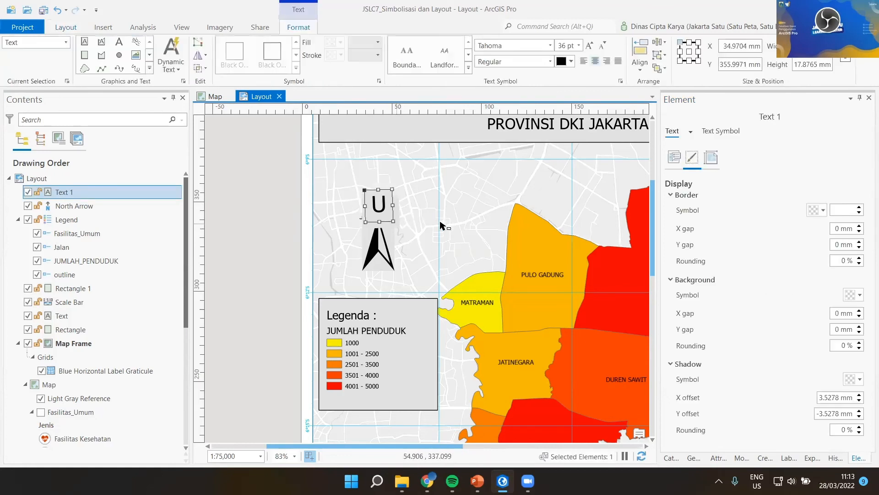
left_click_drag(397, 224, 386, 209)
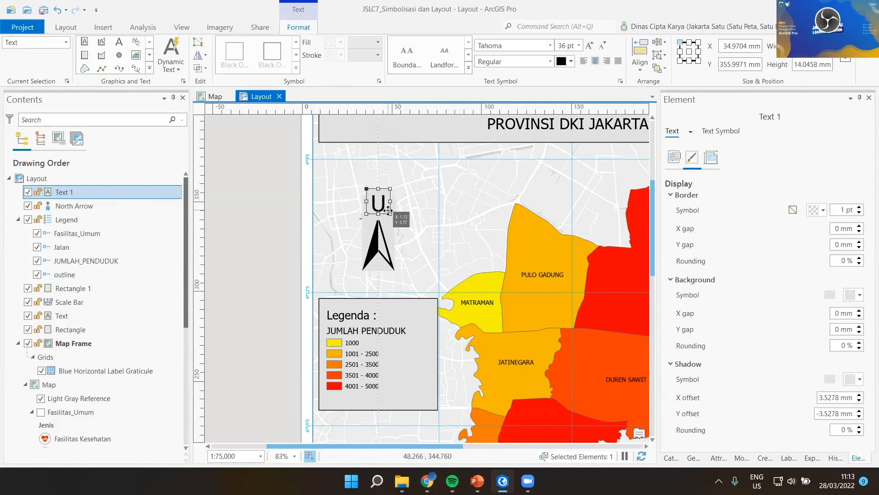
left_click(304, 280)
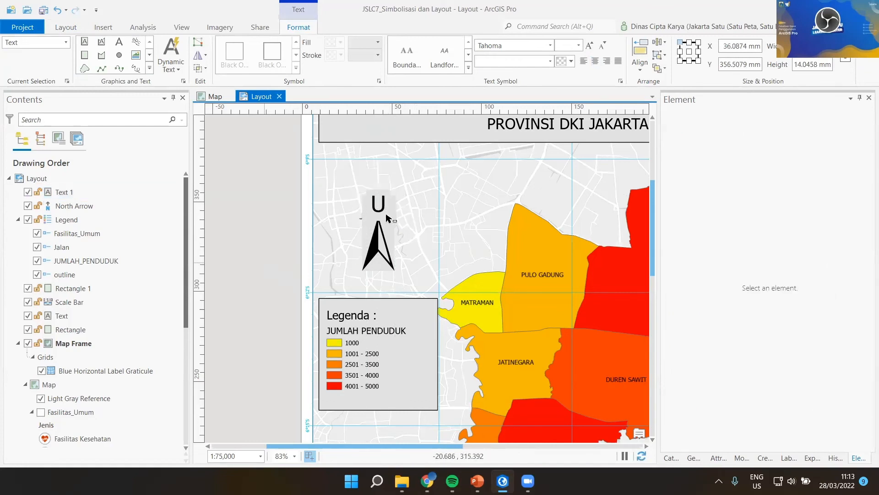
Raise the U text to about Y 360 mm and enlarge the north arrow to about 46 mm high.
left_click(386, 212)
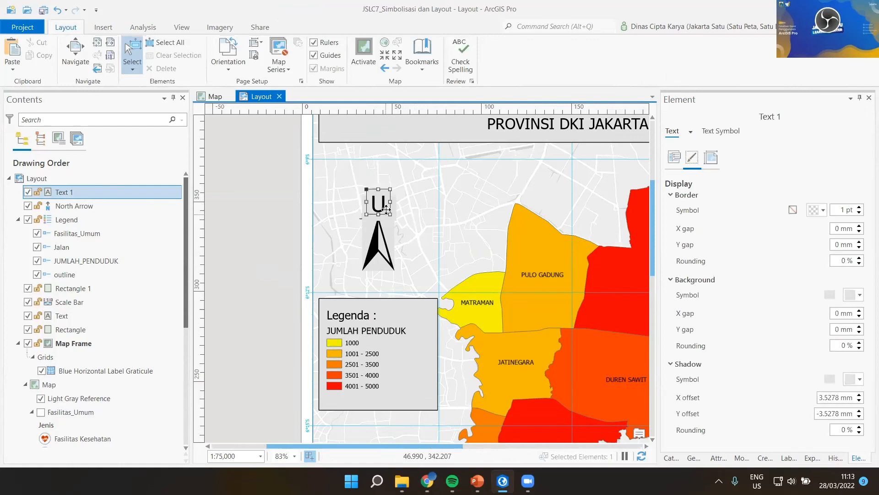
left_click_drag(386, 212, 386, 187)
left_click(391, 222)
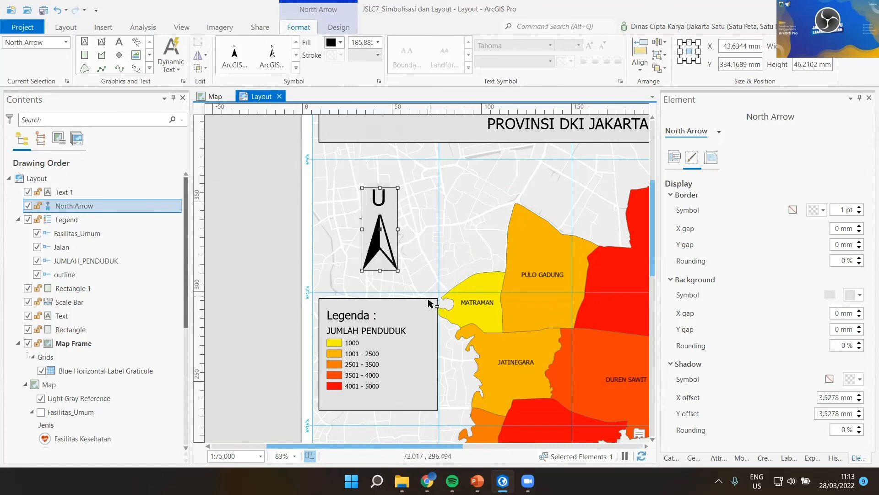
left_click(260, 262)
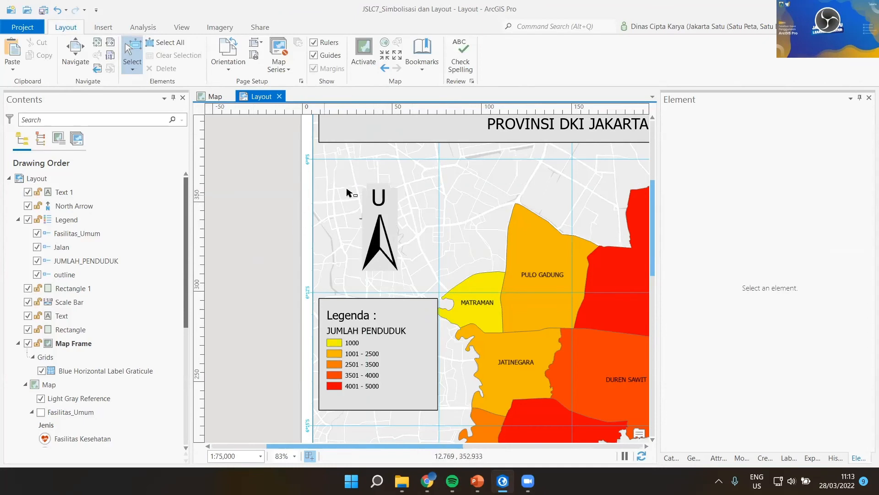
Fine-tune the U text's position so it sits centred above the north arrow.
left_click(383, 202)
left_click_drag(383, 202, 382, 197)
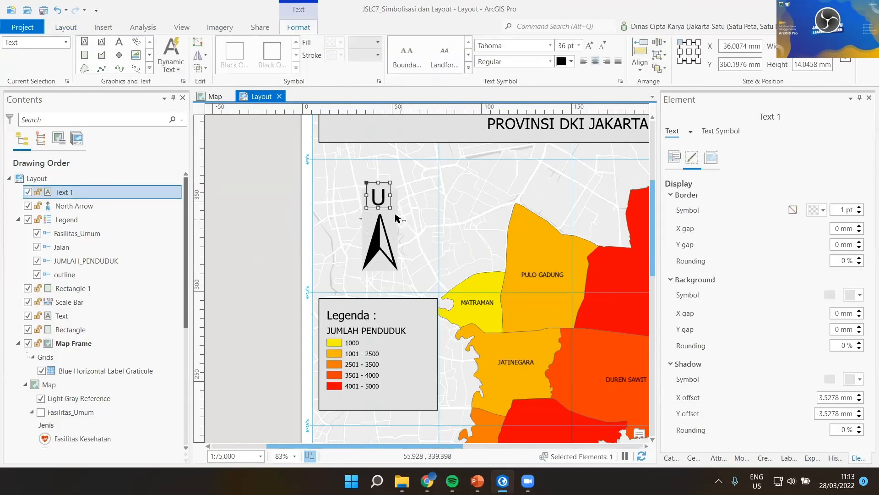
left_click(271, 228)
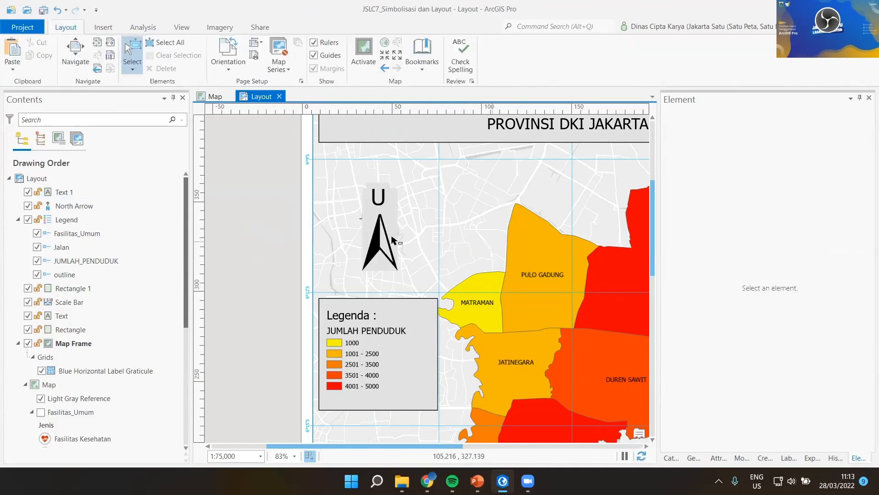
left_click(380, 200)
mouse_move(380, 199)
left_mouse_down()
mouse_move(390, 205)
mouse_move(374, 193)
left_mouse_up()
left_click(291, 231)
Insert a rectangular map frame with the map's default extent in the lower-right corner of the layout page.
scroll(542, 242, "down", 1)
scroll(541, 241, "down", 2)
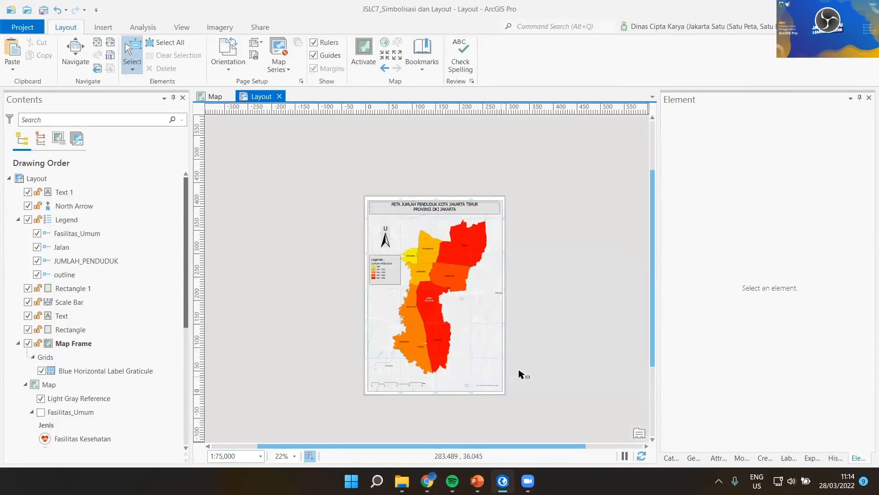
scroll(518, 370, "up", 1)
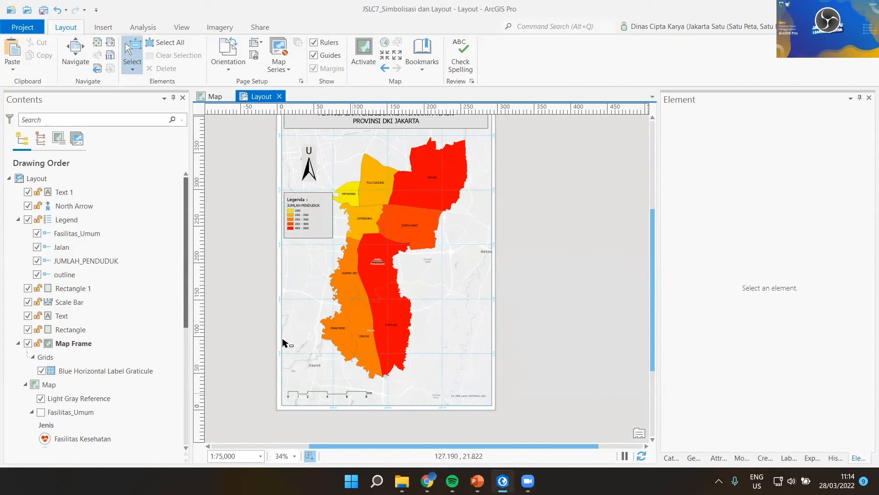
left_click(104, 28)
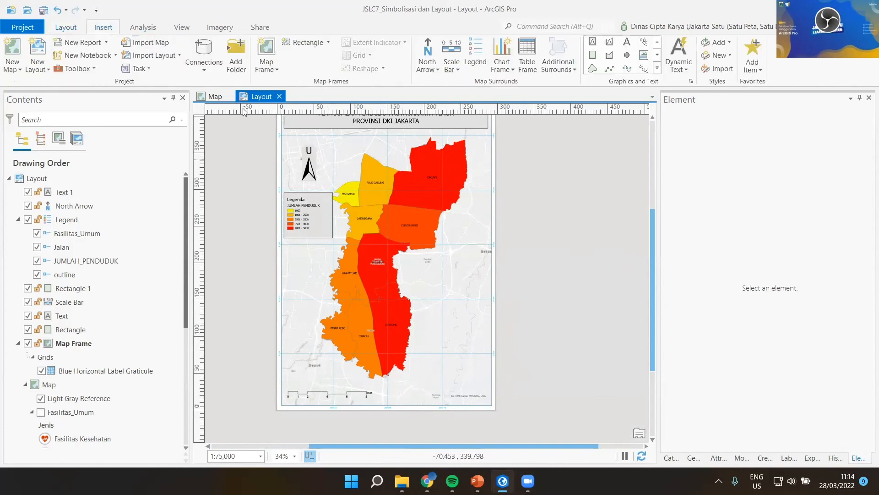
left_click(267, 55)
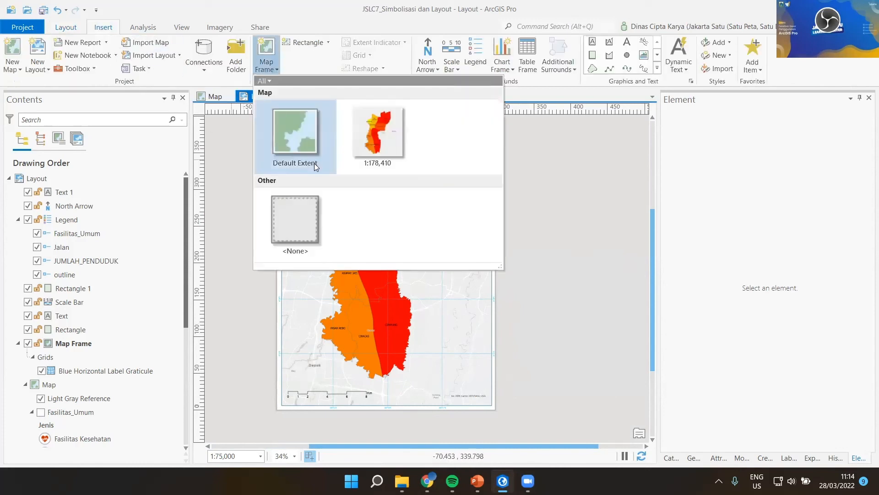
left_click(293, 142)
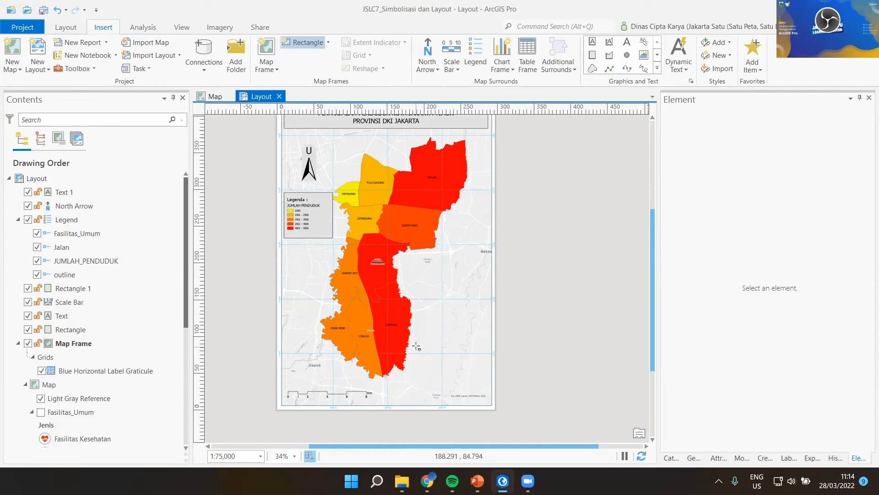
left_click_drag(409, 354, 494, 420)
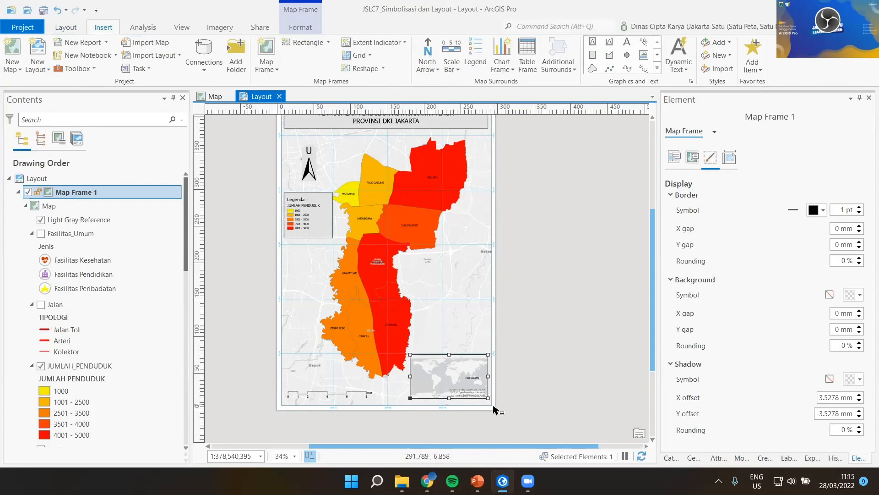
left_click_drag(488, 398, 489, 401)
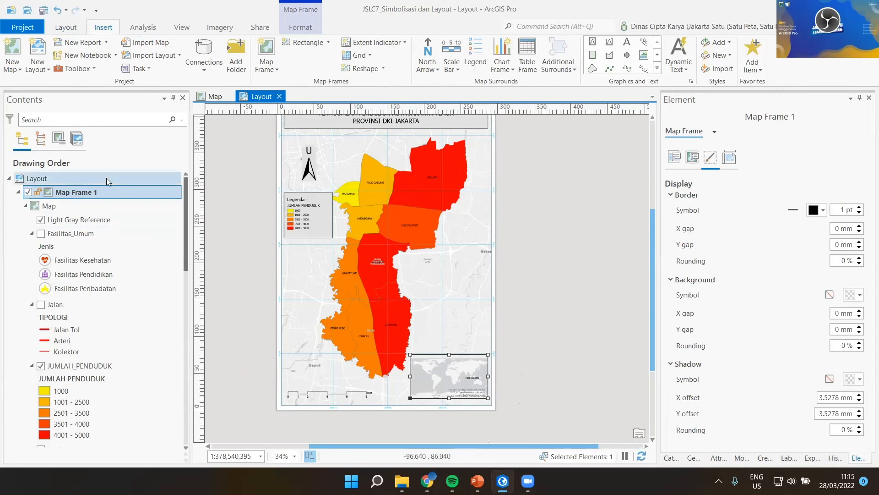
Postpone the scheduled McAfee scan and collapse the new map frame's layer list in the drawing order.
left_click(19, 192)
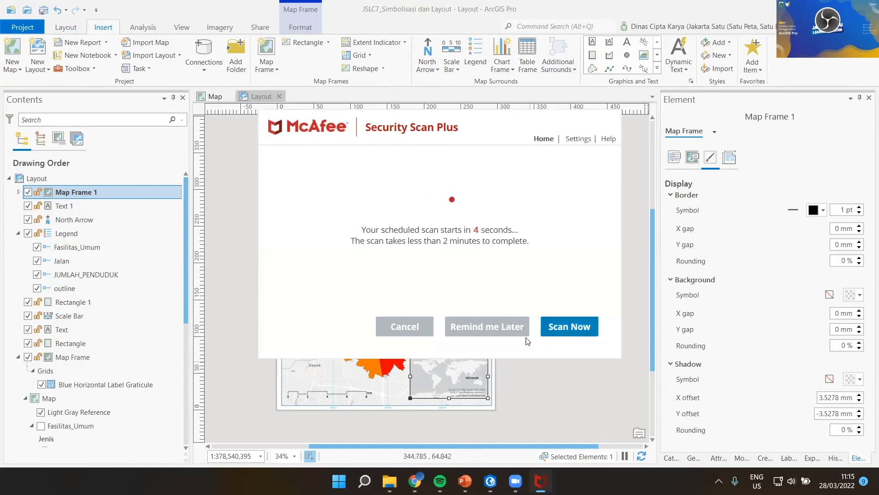
left_click(486, 331)
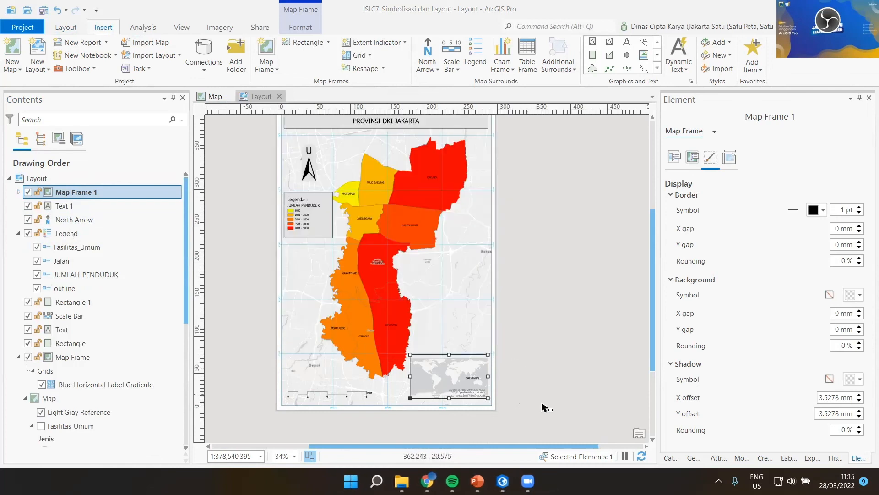
scroll(482, 397, "up", 1)
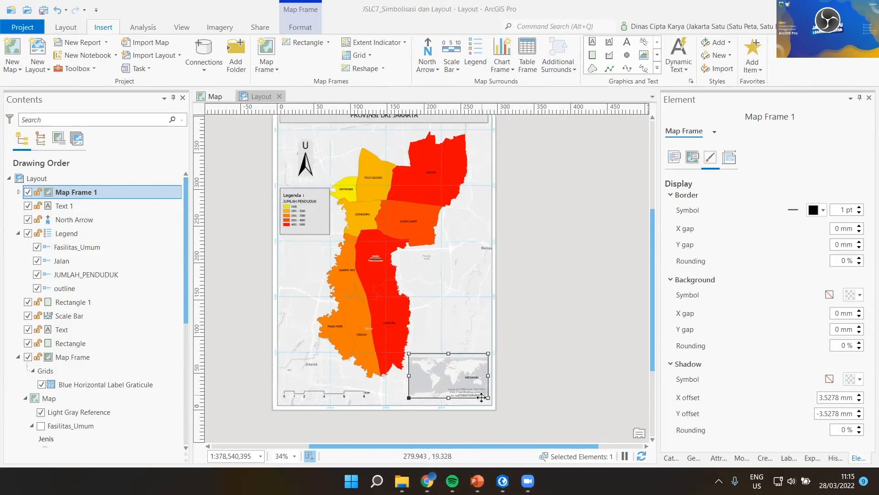
scroll(482, 397, "up", 5)
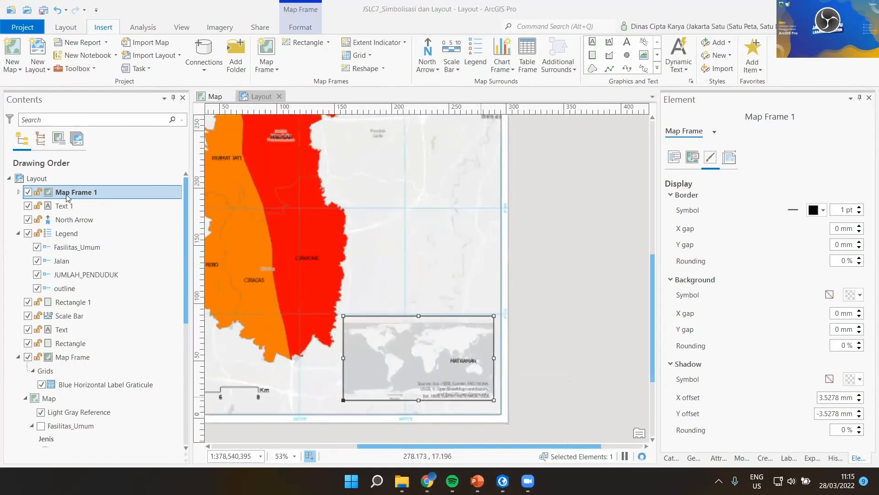
left_click(19, 193)
left_click(19, 192)
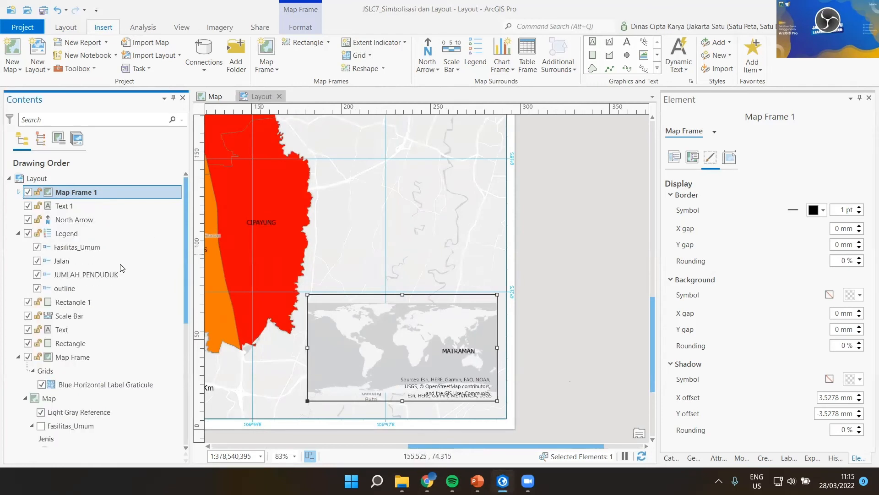
scroll(75, 277, "down", 4)
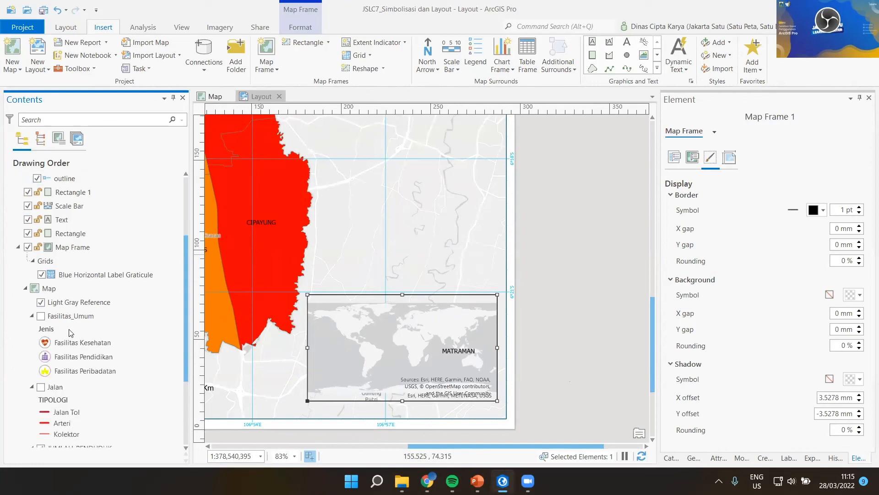
scroll(71, 333, "up", 3)
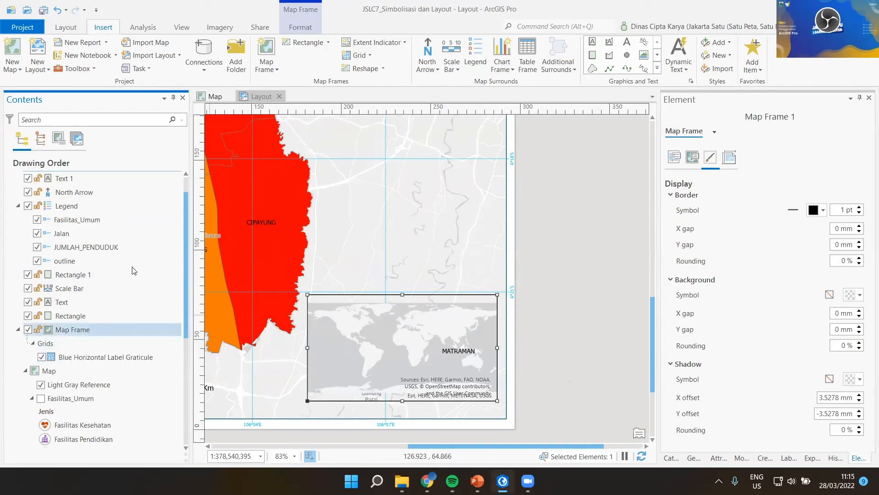
scroll(120, 181, "up", 1)
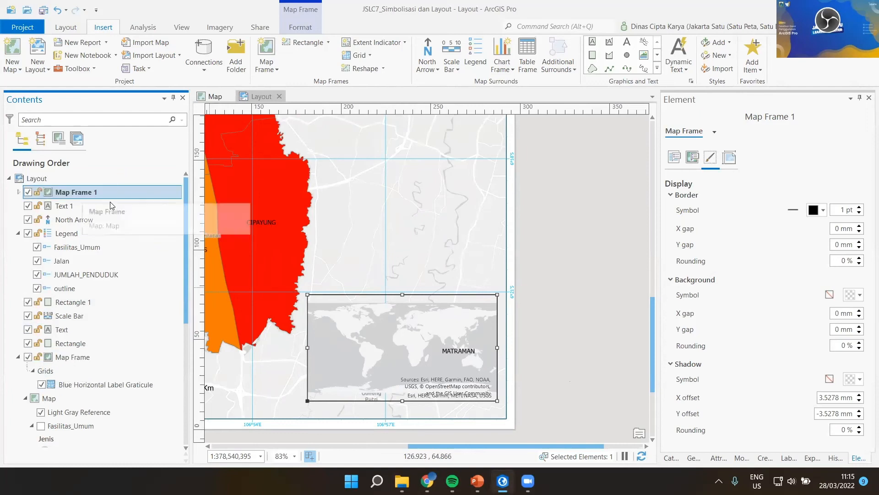
key("F2")
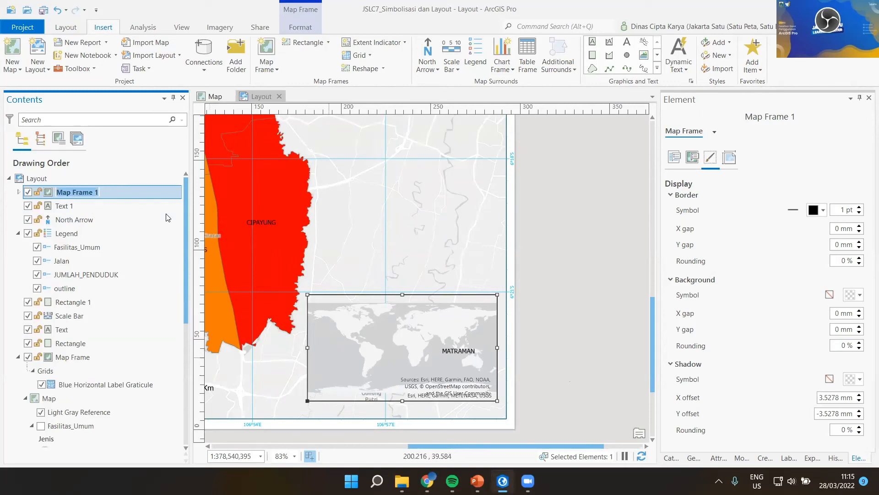
key("Escape")
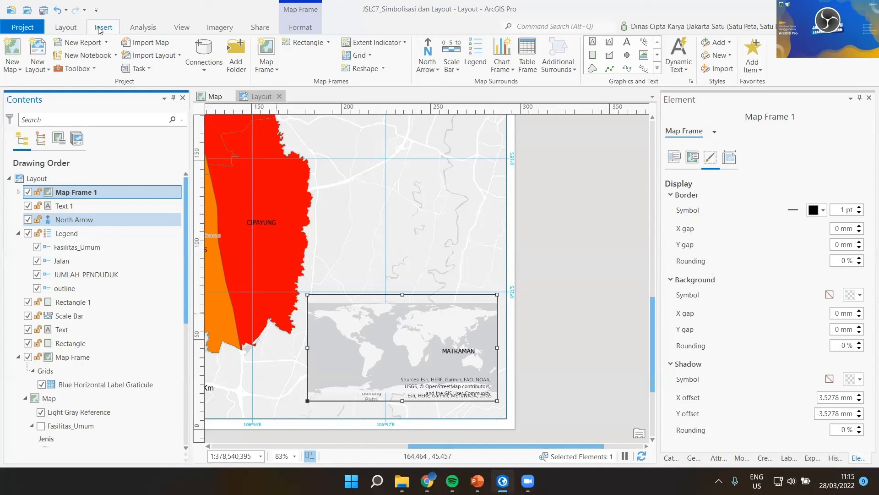
Activate the new inset map frame, turn on its outline layer and open that layer's options.
right_click(91, 196)
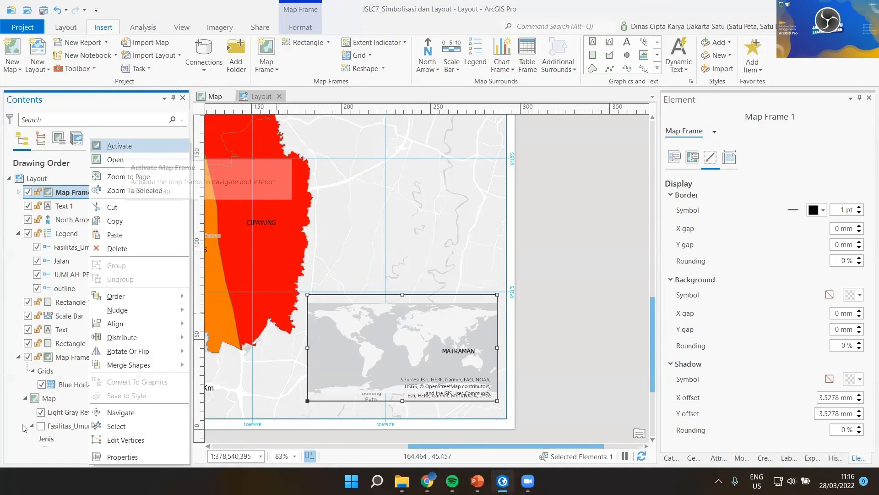
key("Return")
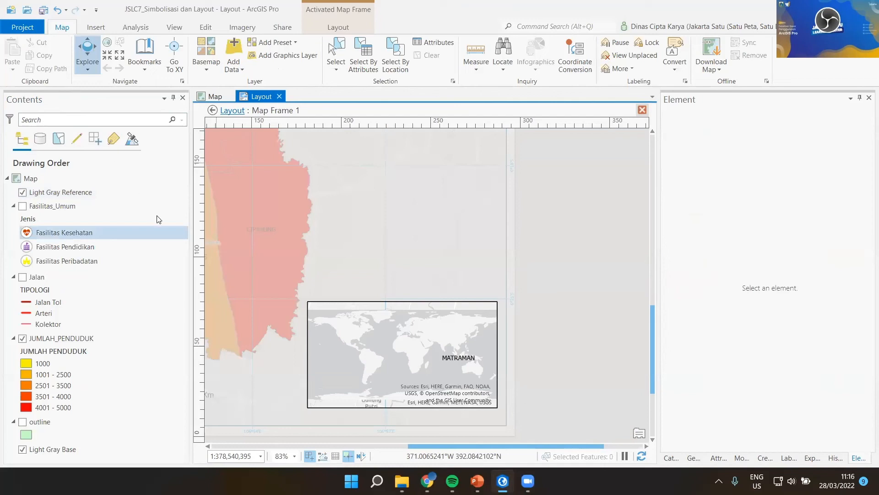
left_click(22, 422)
right_click(34, 420)
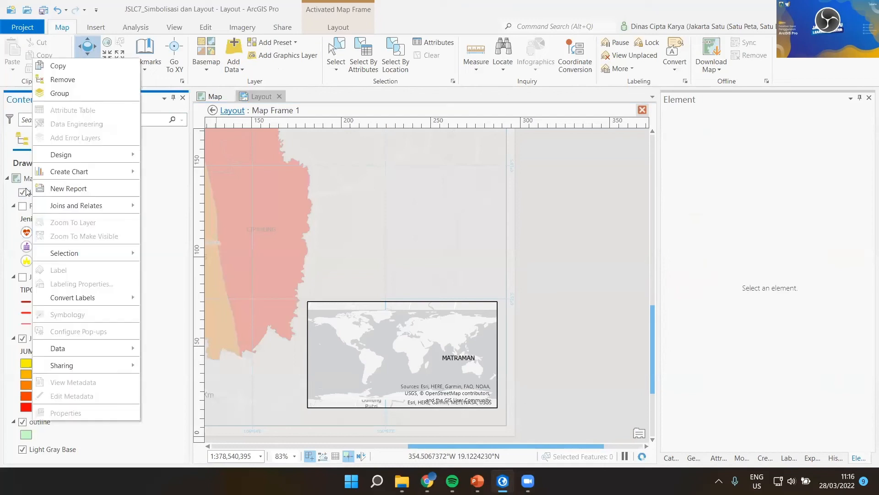
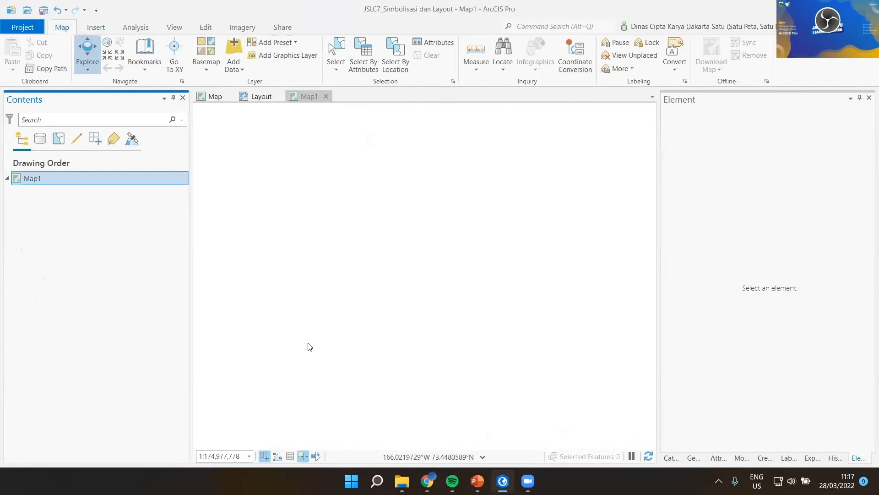
Set OpenStreetMap as the basemap of Map1.
scroll(310, 330, "down", 10)
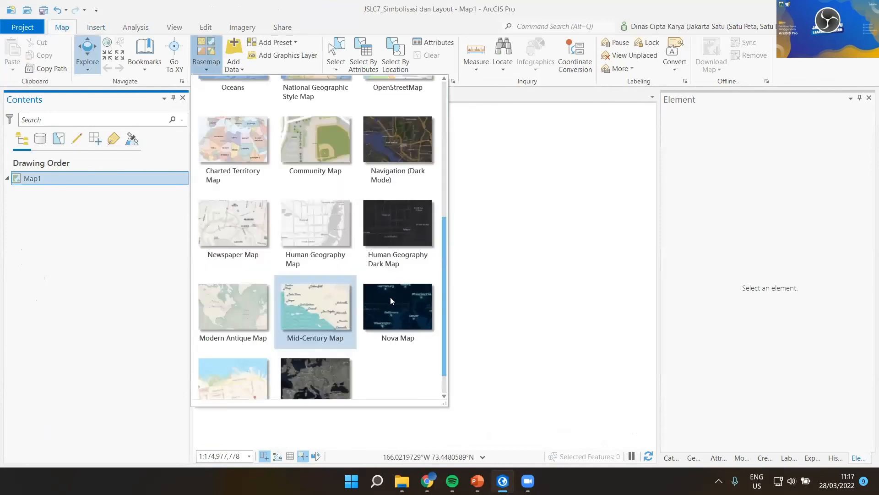
scroll(396, 306, "up", 5)
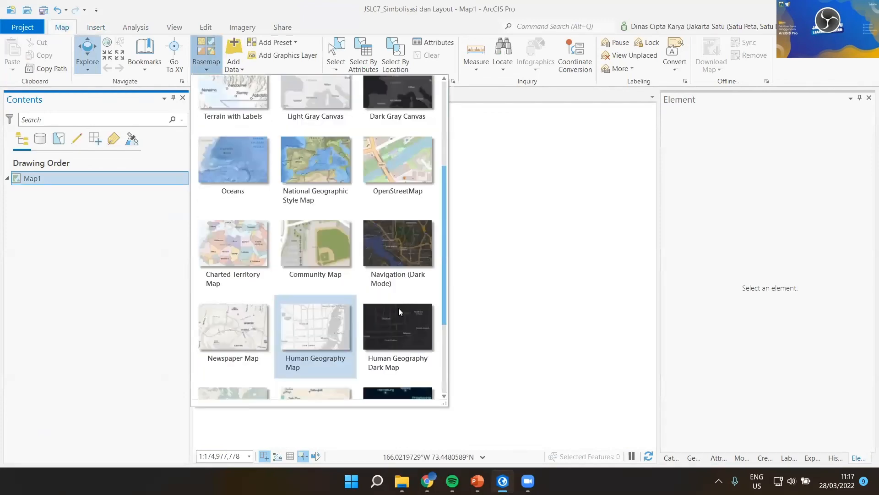
left_click(406, 252)
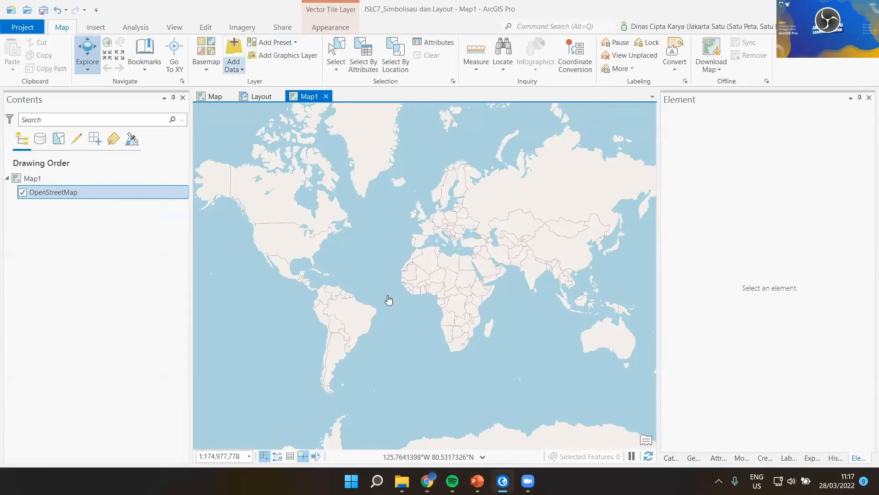
Add the outline feature class from JSLC_Simbolisasi.gdb to Map1 and symbolize it with a single solid red fill.
left_click(234, 66)
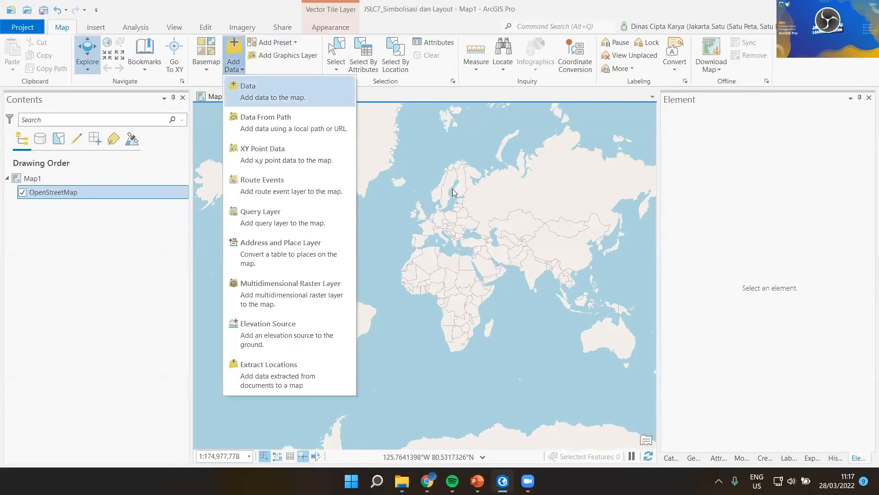
left_click(468, 206)
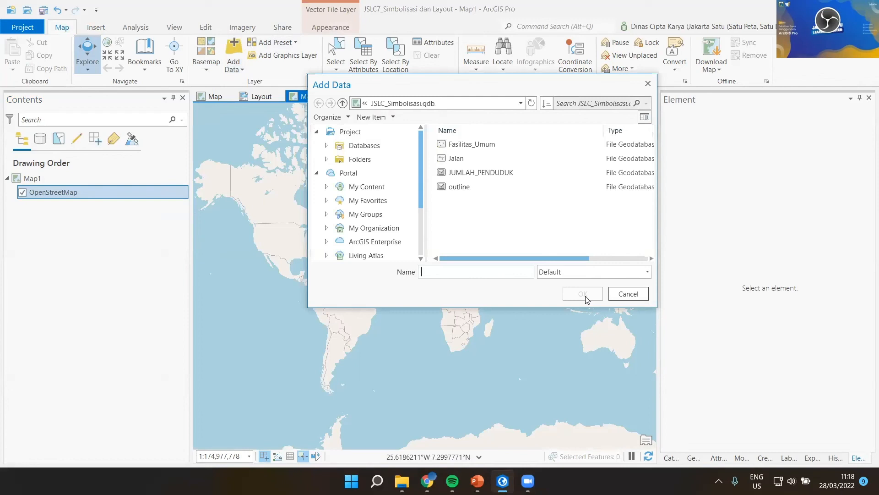
left_click(459, 187)
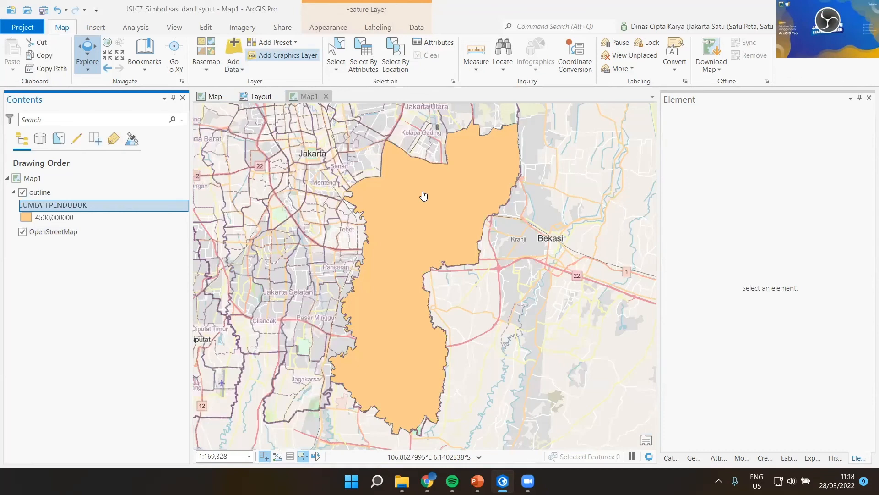
left_click(328, 27)
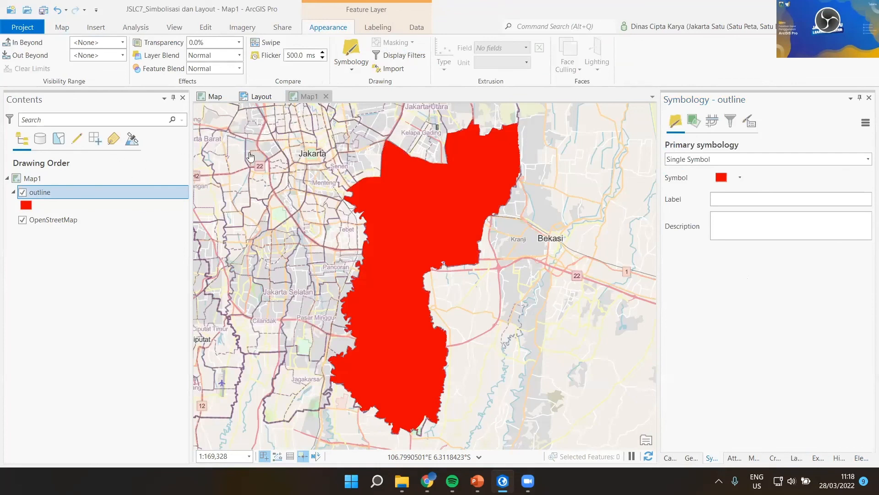
Return to the layout, close the inset map frame's activation and delete that frame.
left_click(280, 99)
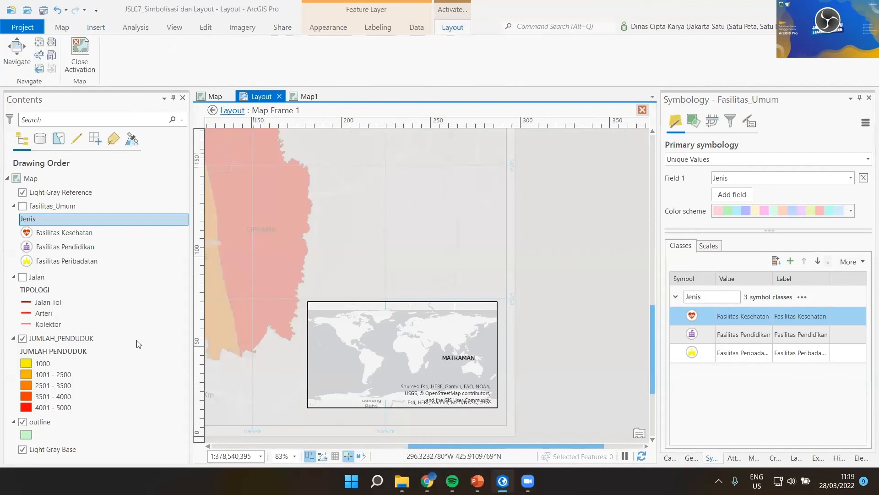
left_click(212, 110)
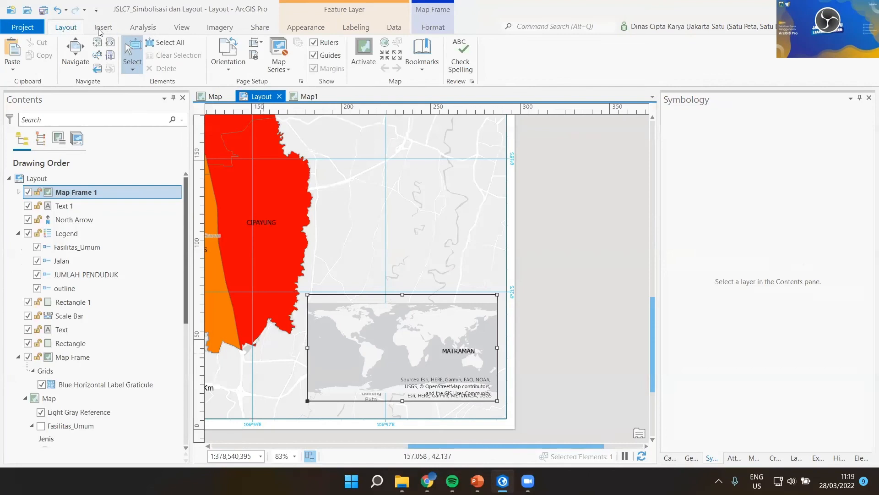
right_click(94, 192)
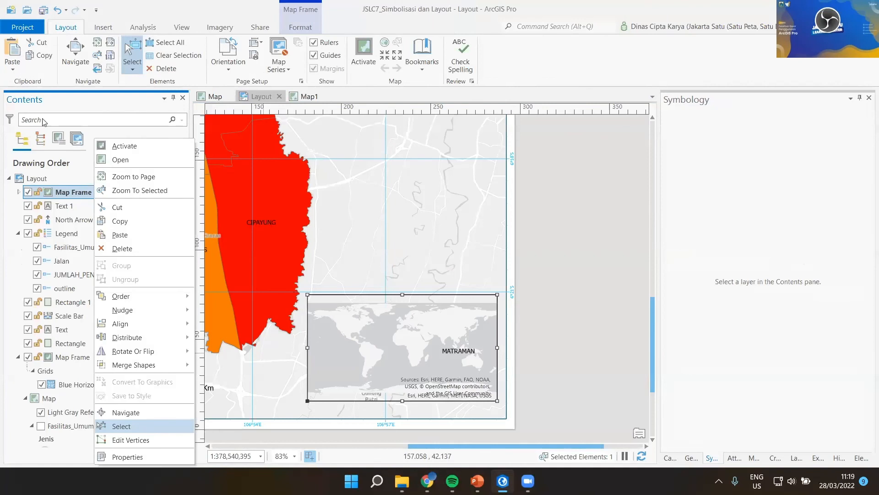
key("Delete")
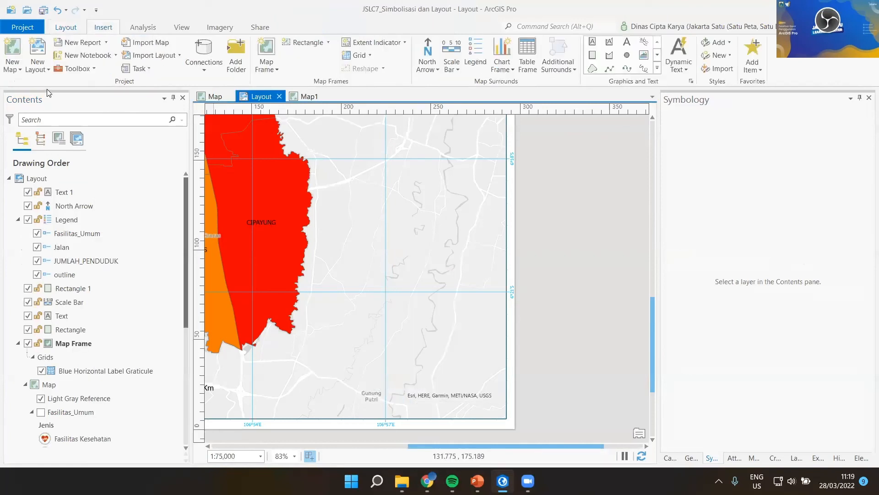
Insert a rectangular map frame showing Map1 at its 1:169,328 view in the lower-right corner of the layout page.
left_click(13, 68)
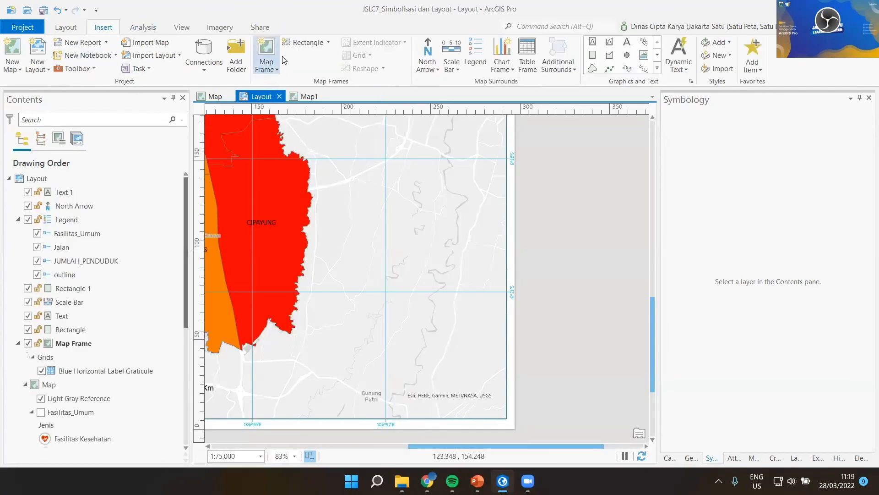
left_click(276, 73)
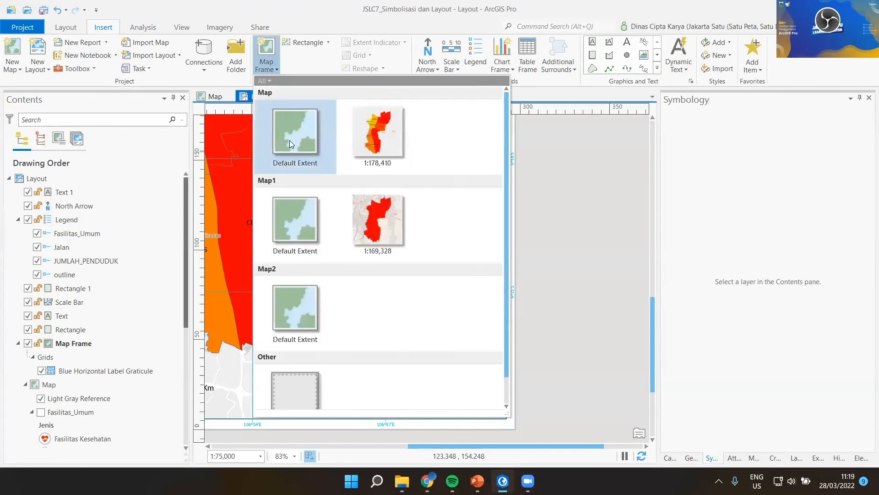
left_click(303, 95)
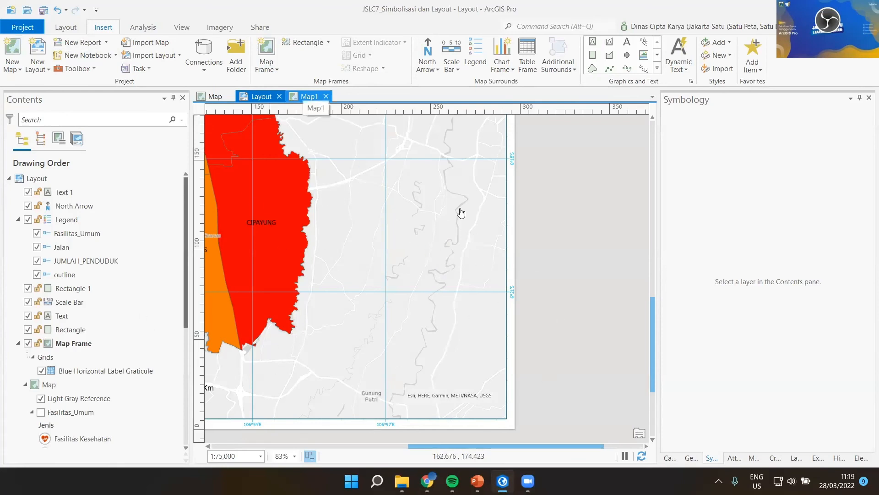
left_click(308, 96)
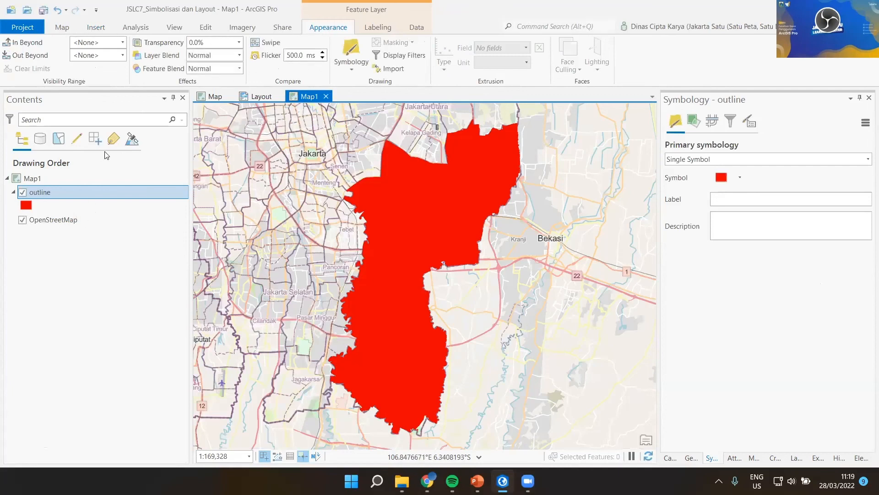
left_click(282, 28)
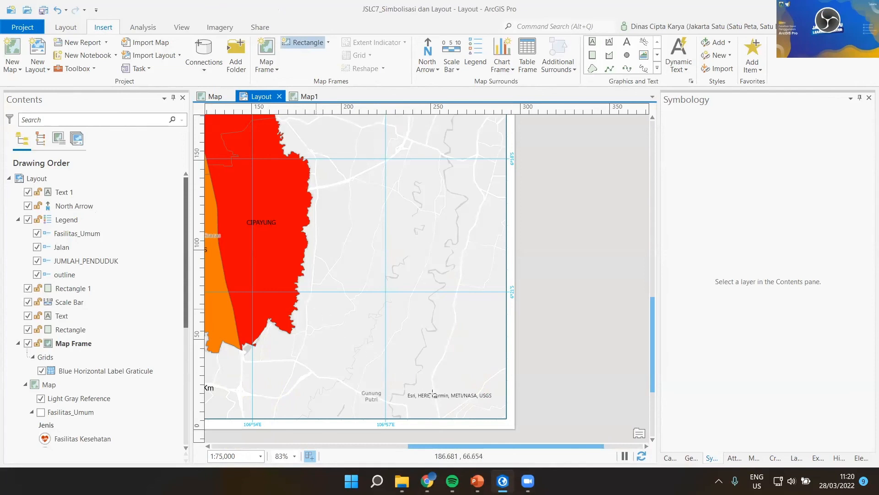
left_click_drag(314, 303, 566, 419)
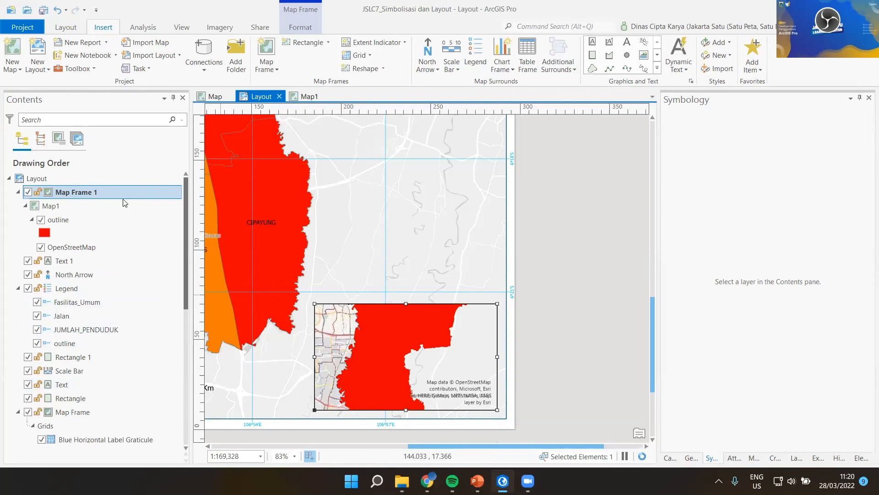
Try scales of 1:500,000 and 1:2,000,000 for the inset map frame.
left_click(239, 456)
left_click_drag(239, 456, 218, 456)
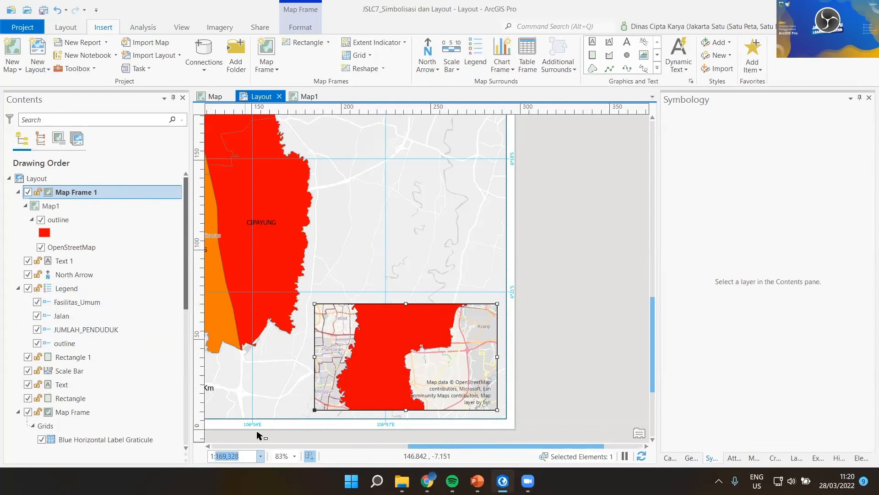
type("5")
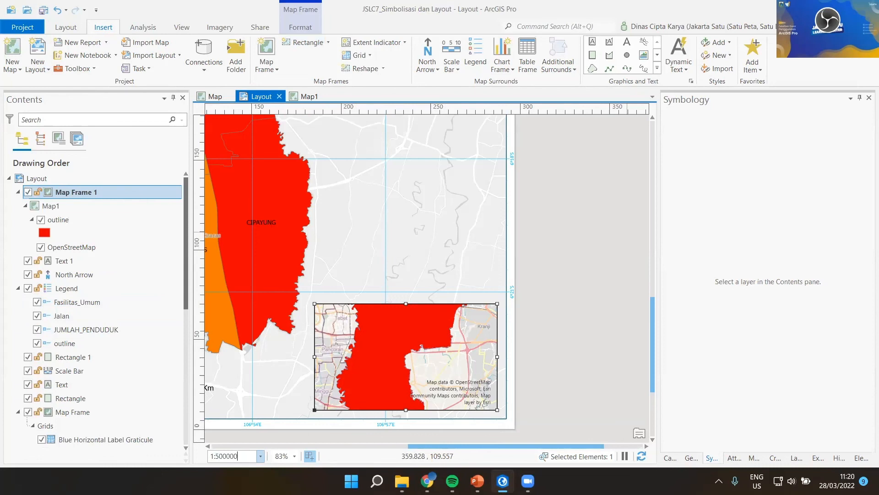
type("00,000")
key("Return")
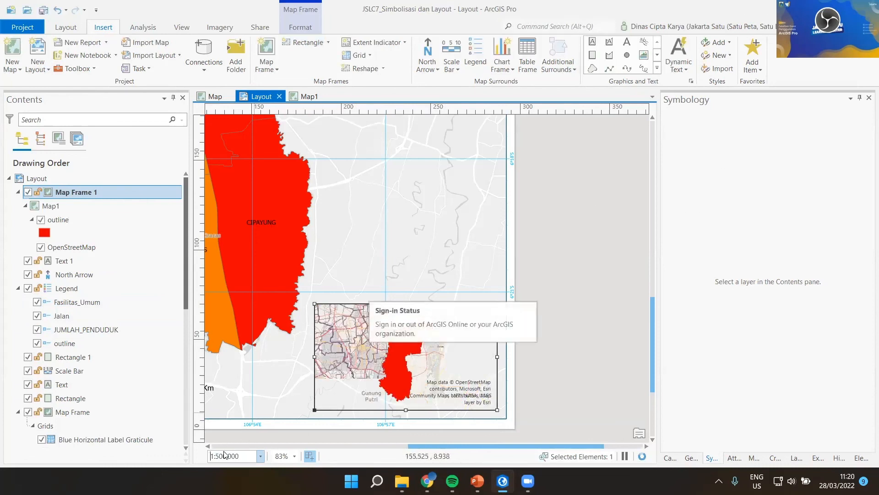
key("BackSpace")
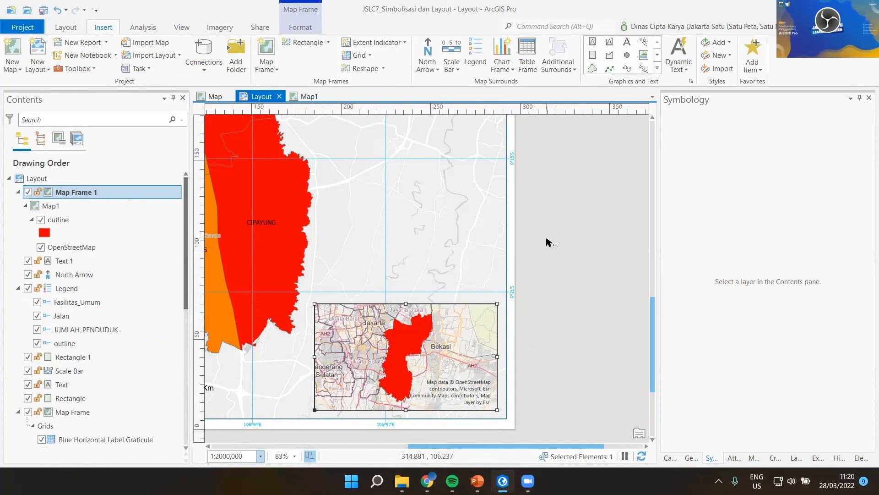
key("Return")
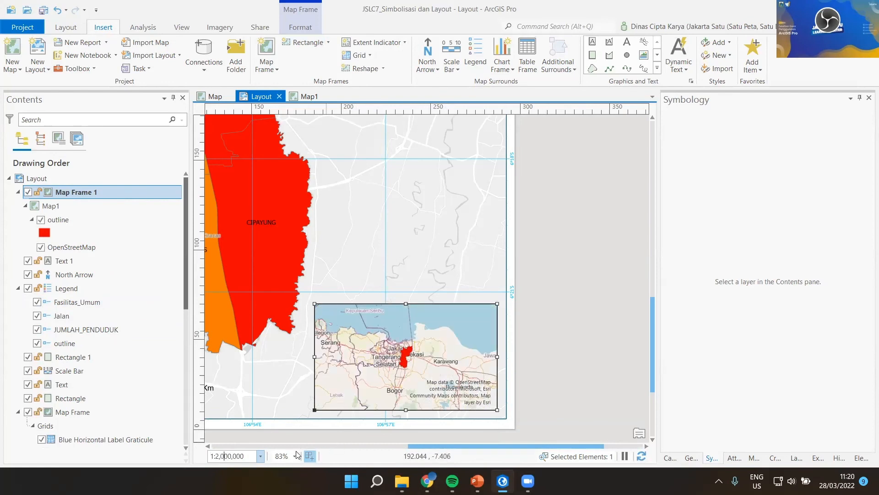
Set the inset map frame's scale to 1:4,000,000 and deselect the frame.
key("BackSpace")
key("BackSpace")
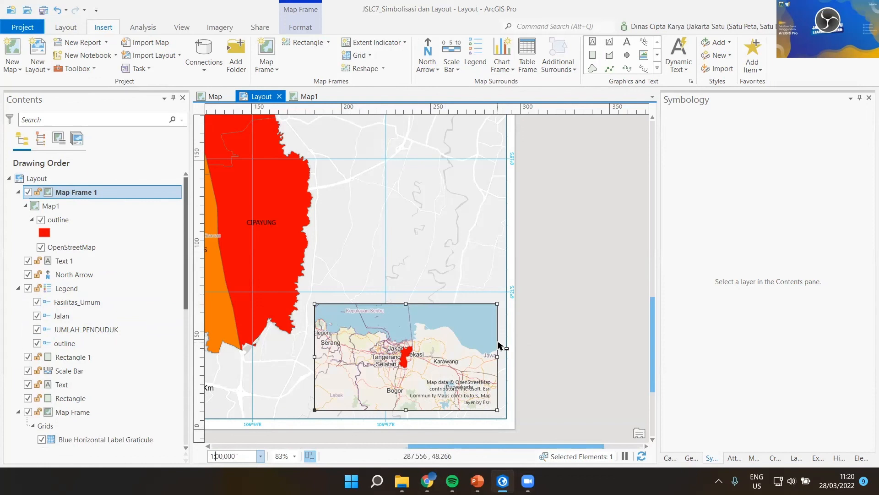
type("-")
key("BackSpace")
type("0")
key("Return")
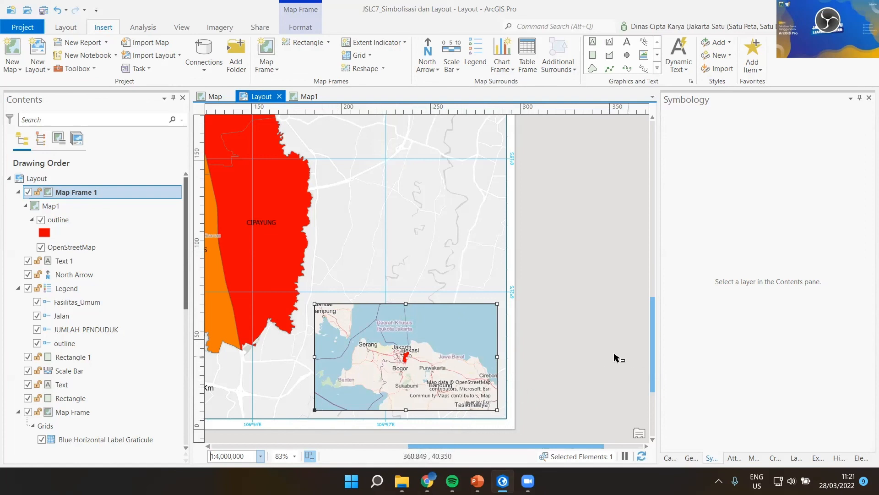
left_click(613, 393)
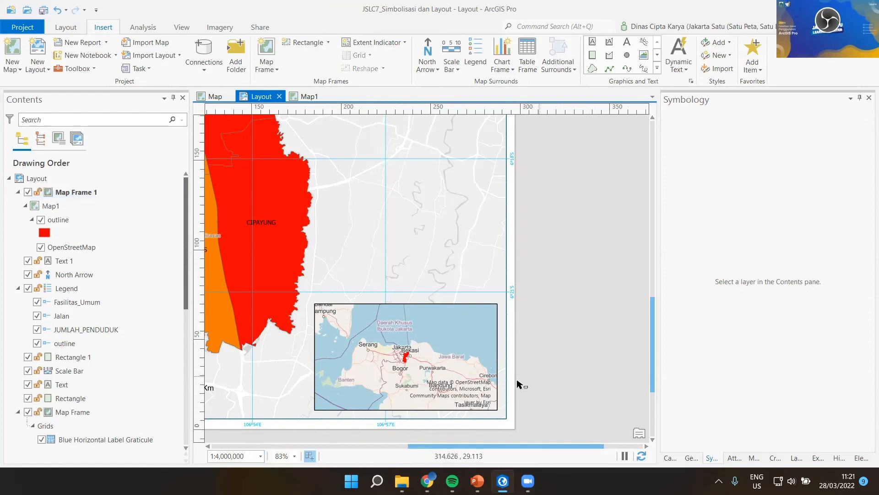
Add a Blue Horizontal Label Graticule to the inset map frame.
left_click(486, 392)
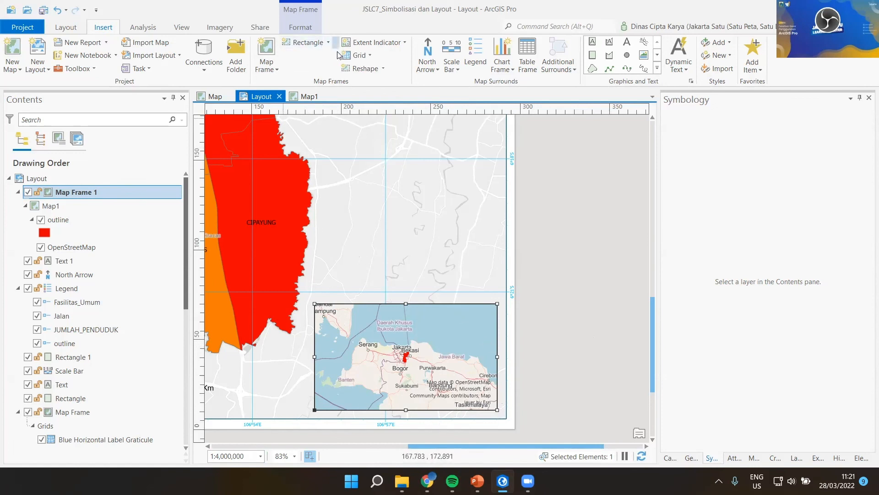
left_click(368, 58)
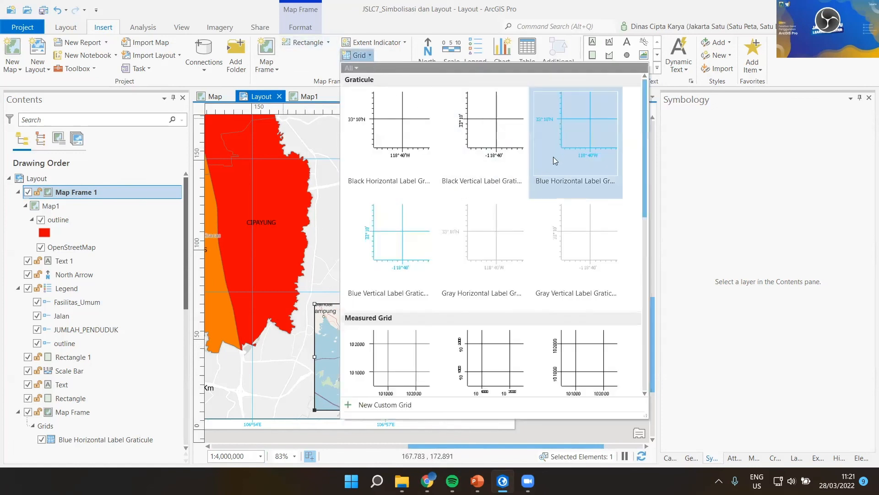
left_click(799, 367)
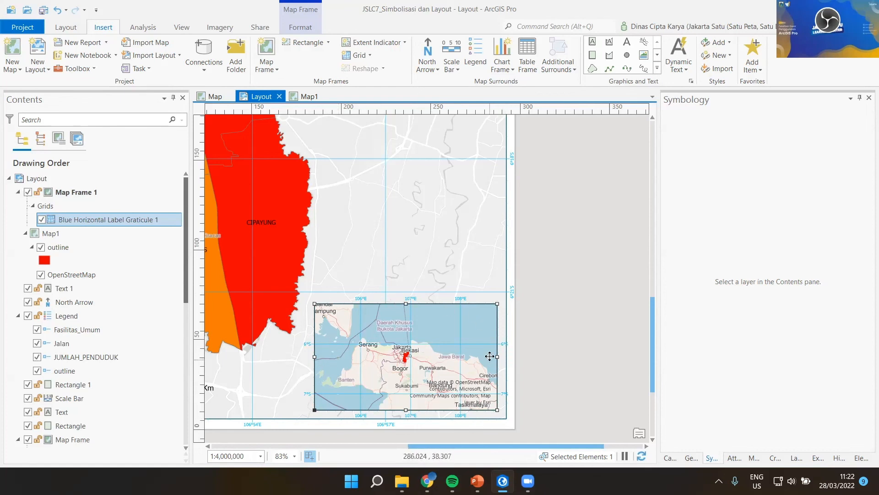
Open the component settings of the inset's graticule and make its East and West labels vertical.
left_click(88, 222)
left_click(101, 247)
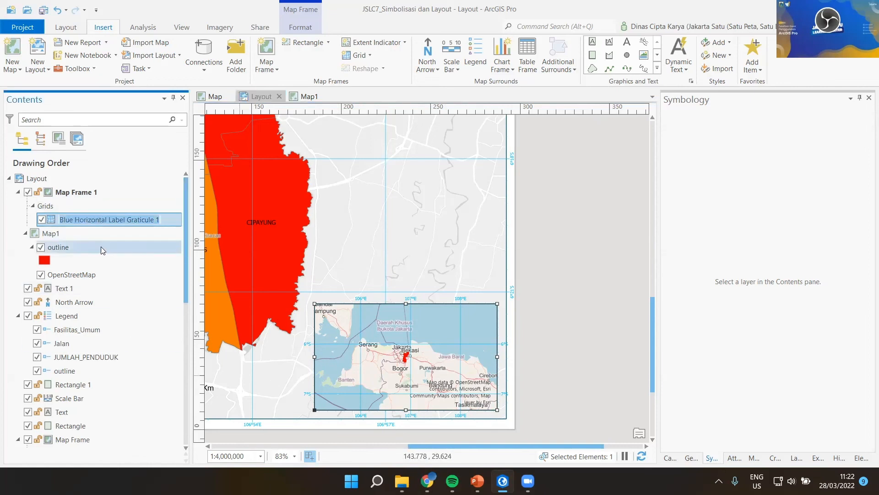
left_click(95, 224)
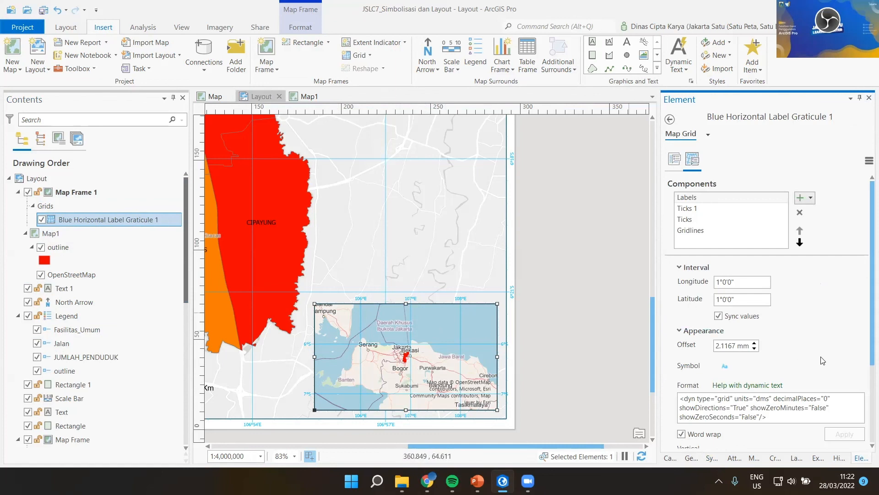
scroll(823, 360, "down", 3)
scroll(819, 357, "up", 3)
scroll(755, 362, "down", 3)
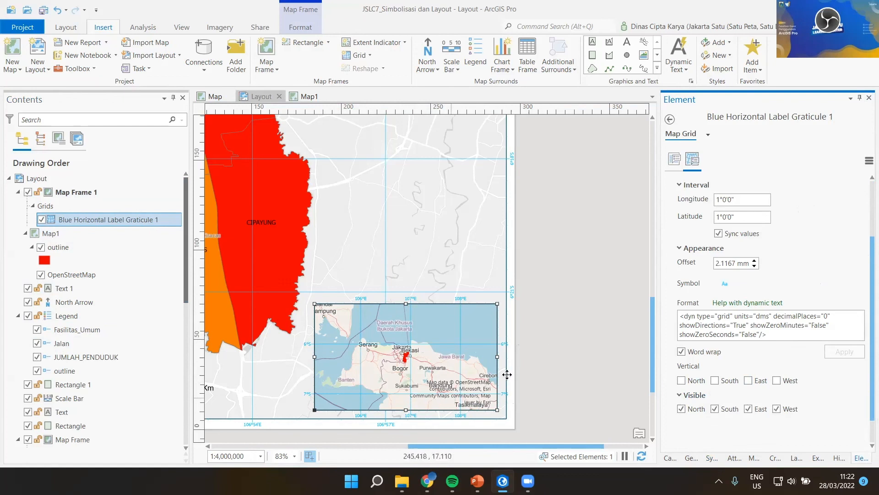
left_click(748, 381)
left_click(776, 381)
Turn off the outline layer in the main map so its entry drops out of the layout's legend.
scroll(543, 261, "down", 5)
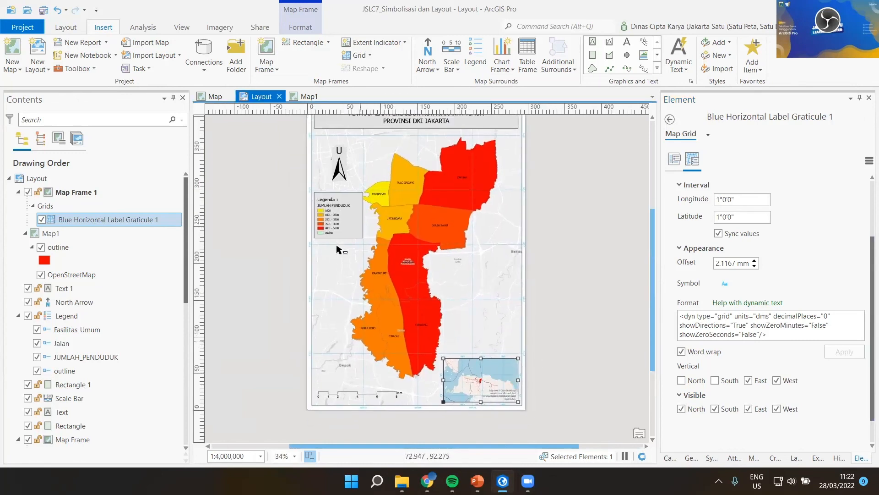
left_click(354, 234)
scroll(354, 234, "up", 3)
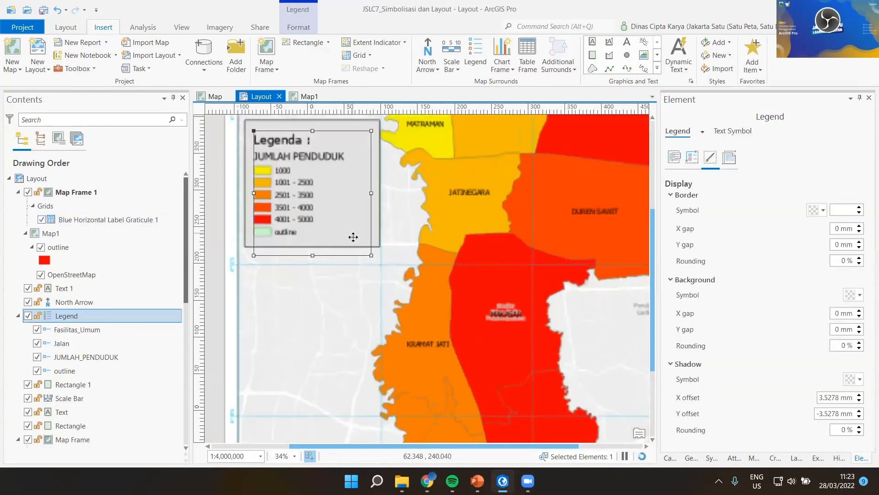
scroll(421, 303, "down", 2)
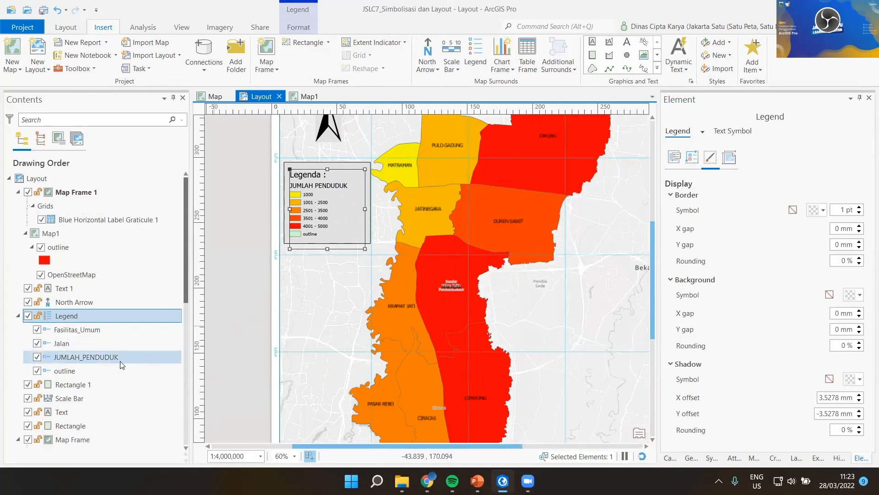
scroll(73, 369, "down", 3)
scroll(74, 370, "down", 5)
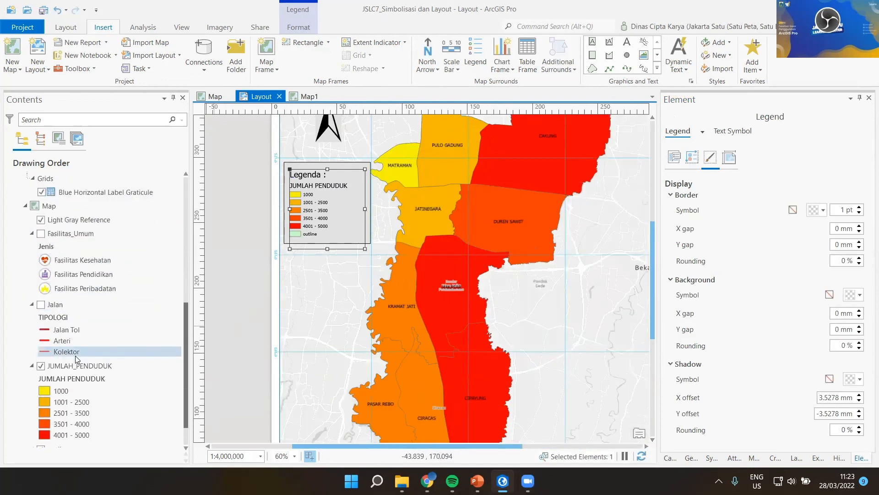
left_click(54, 414)
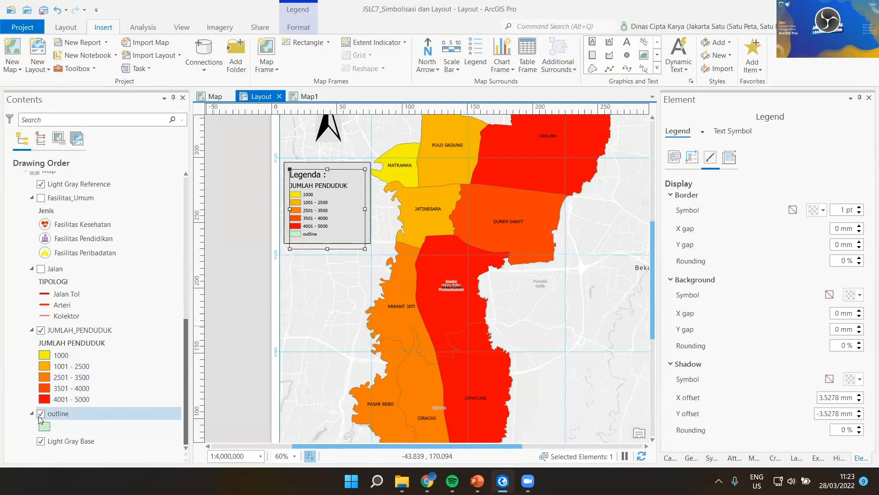
scroll(79, 404, "up", 8)
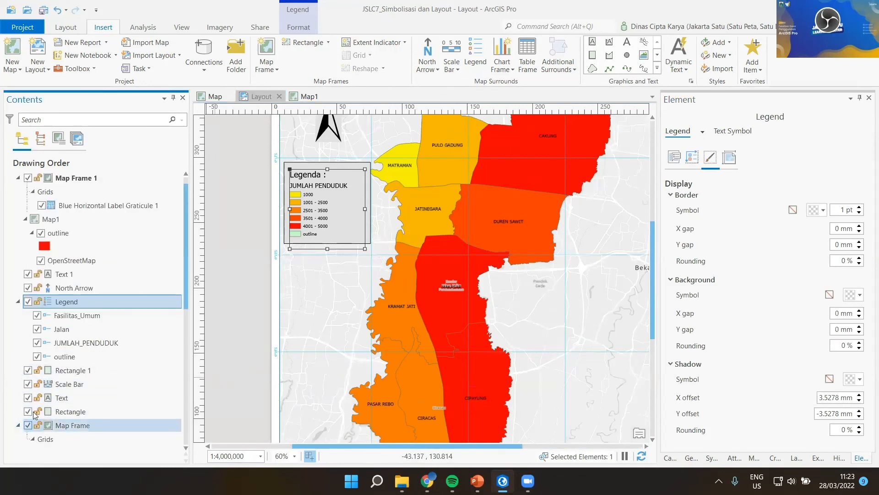
scroll(63, 414, "down", 10)
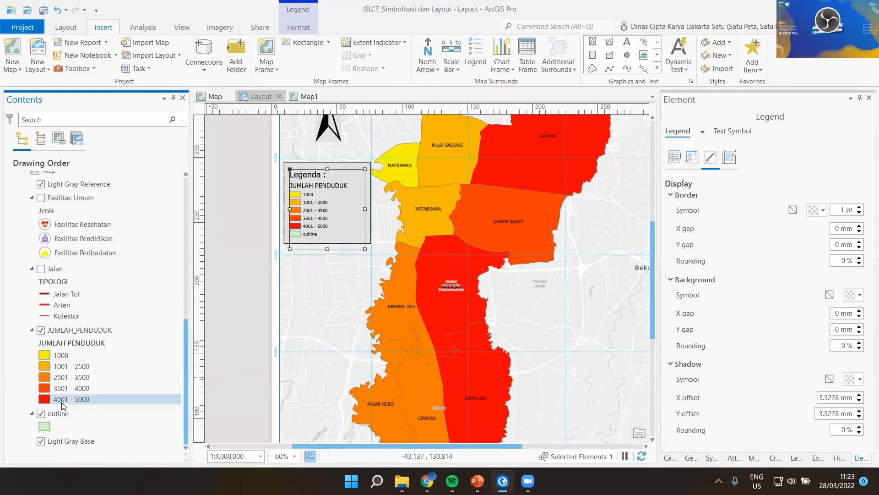
left_click(46, 413)
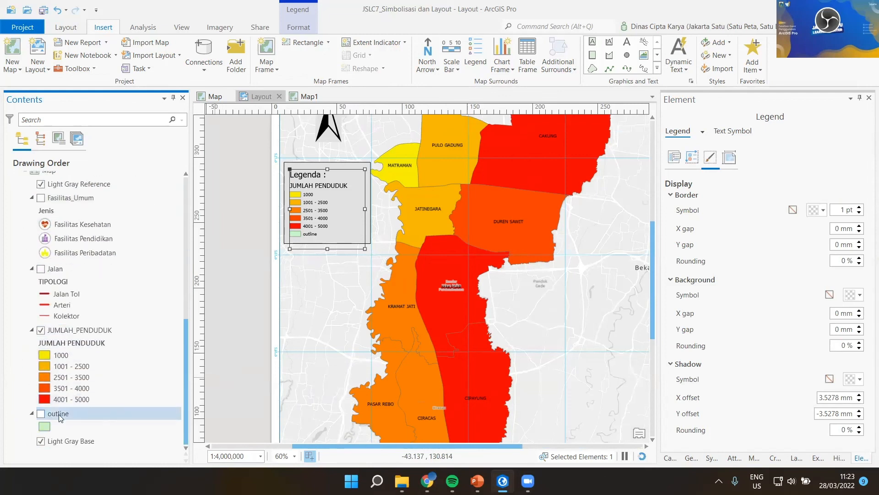
Set the font size of the legend's labels to 14 pt.
left_click(351, 238)
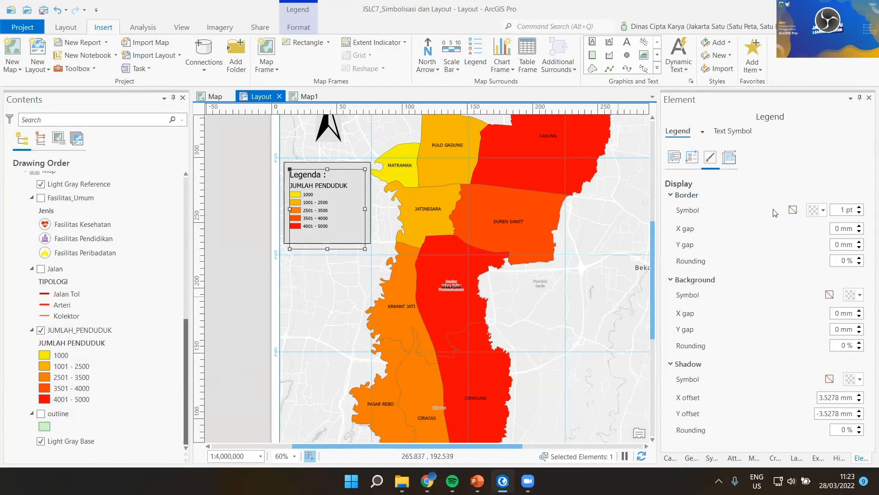
left_click(691, 158)
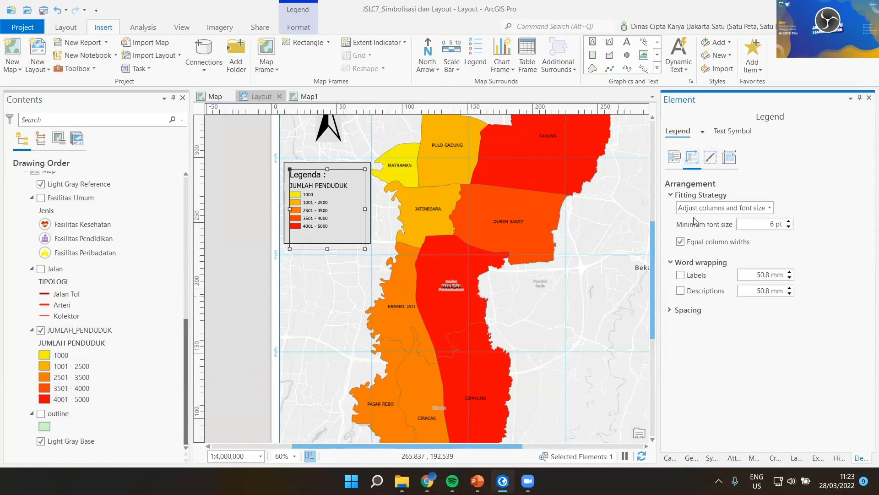
left_click(674, 157)
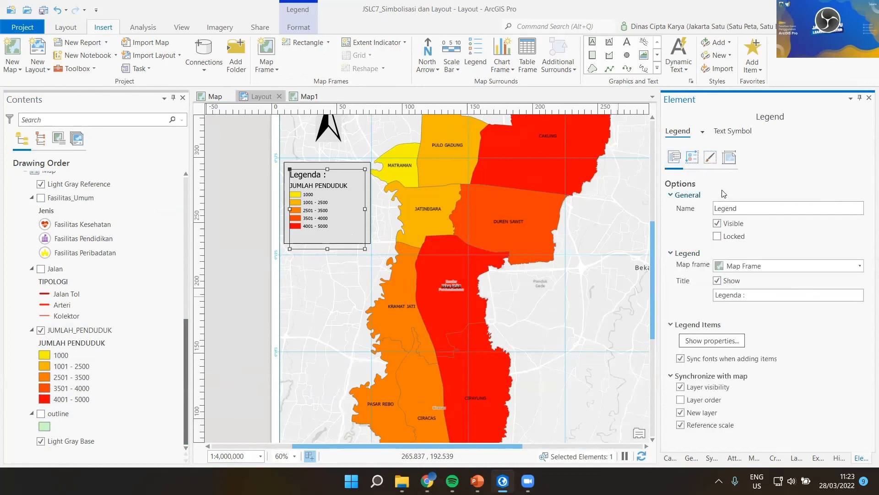
left_click(730, 158)
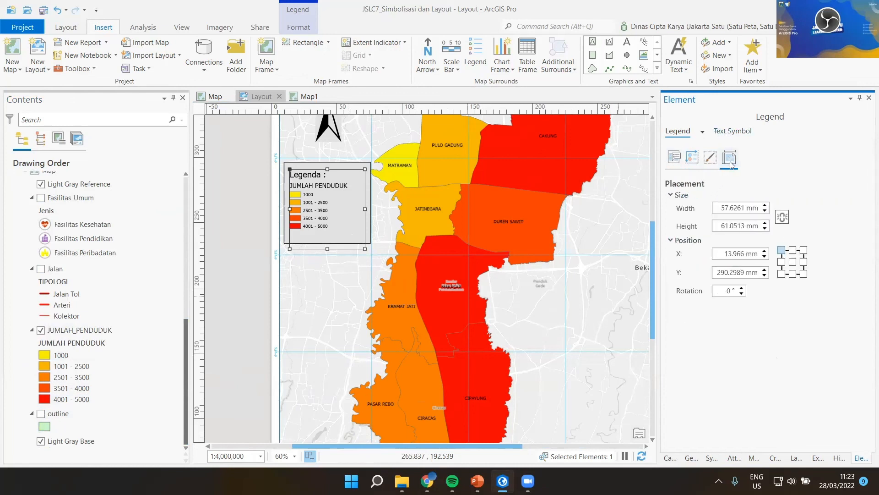
left_click(710, 157)
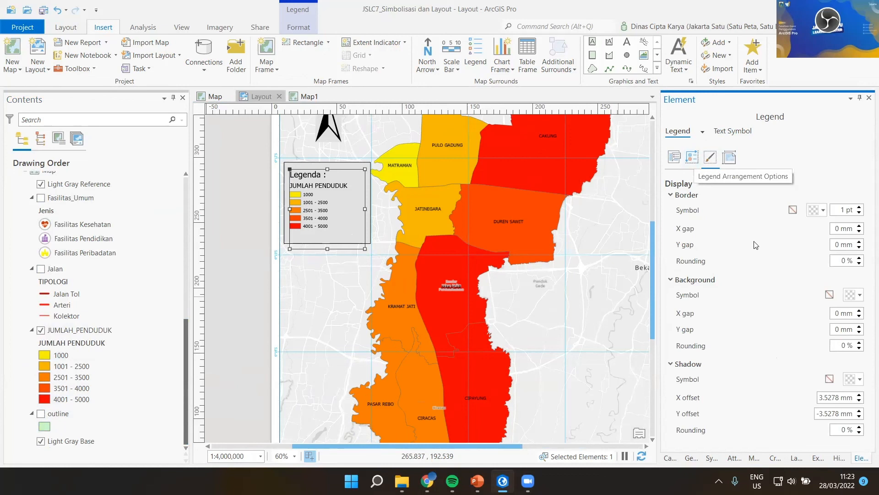
left_click(676, 159)
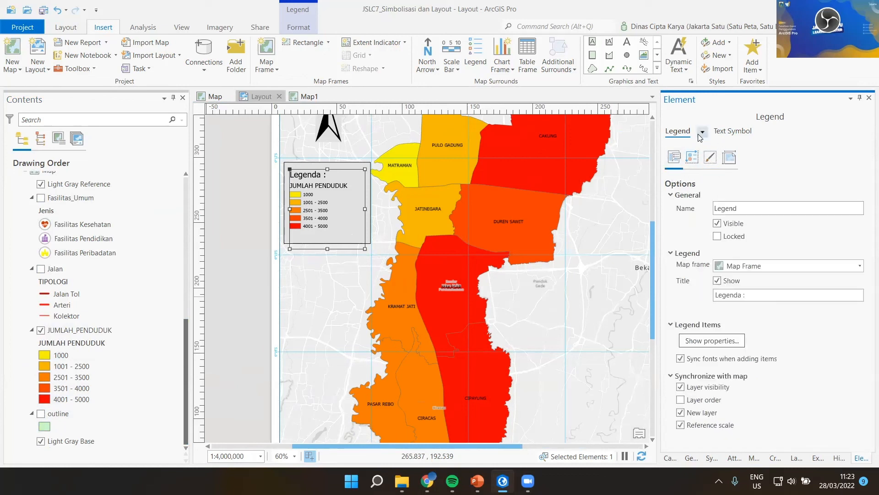
left_click(701, 133)
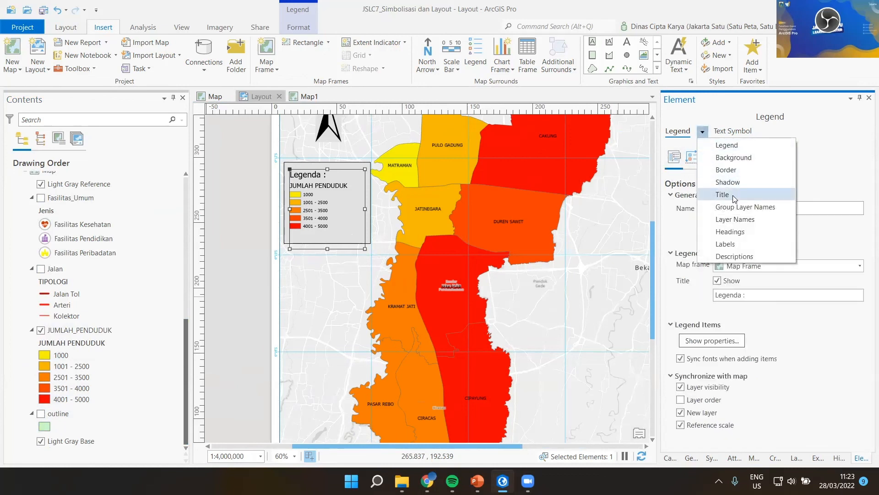
left_click(740, 244)
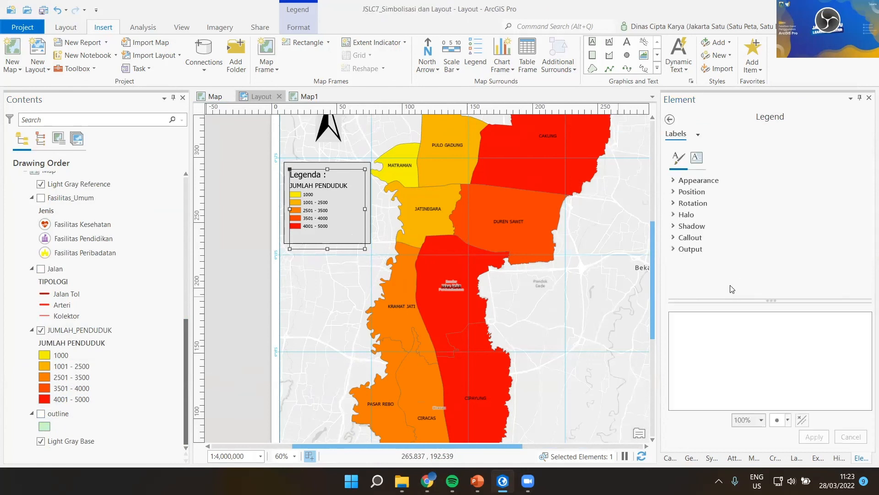
left_click(673, 181)
left_click(696, 158)
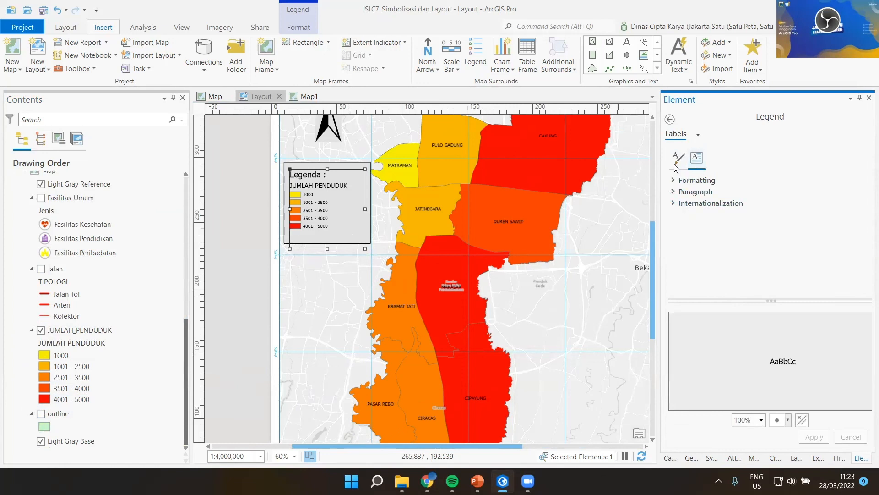
left_click(679, 161)
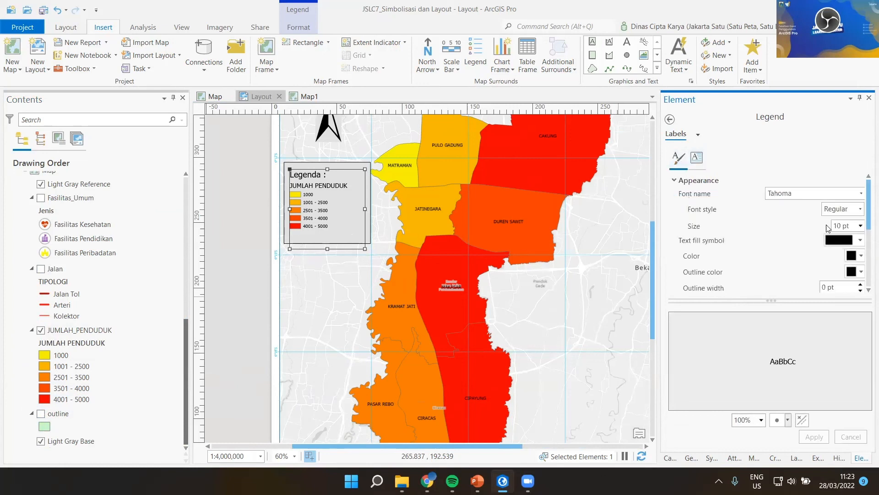
double_click(839, 227)
type("14")
left_click(818, 439)
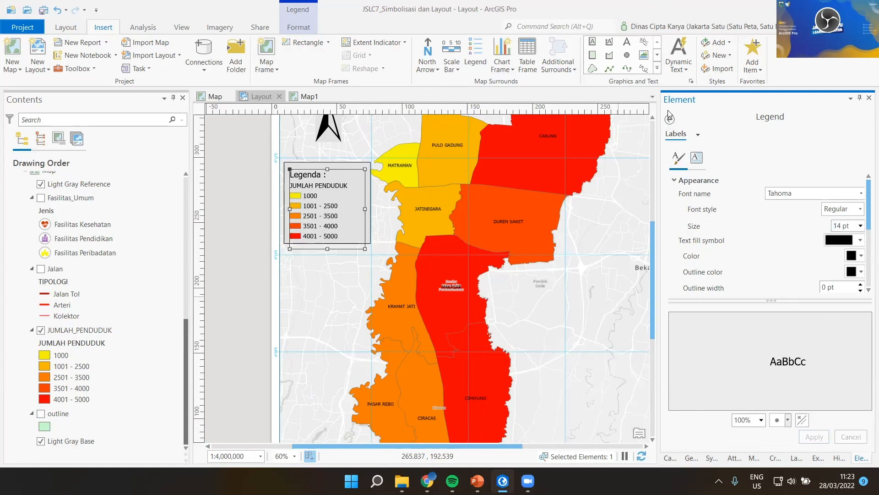
Set the legend headings' font size to 18 pt and enlarge the grey background rectangle to enclose the legend.
left_click(698, 135)
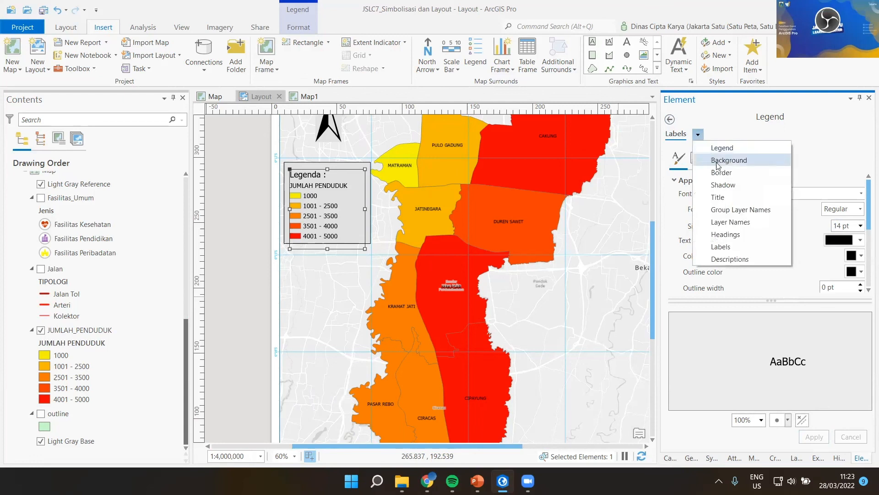
left_click(751, 239)
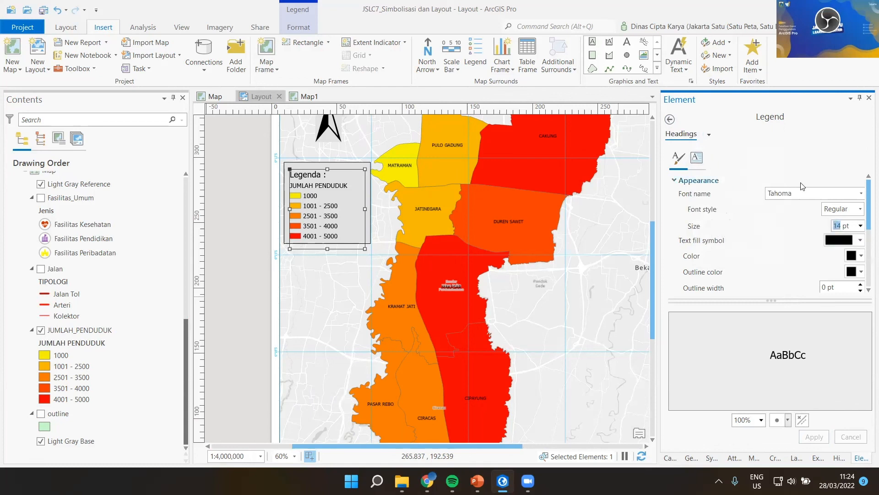
type("18")
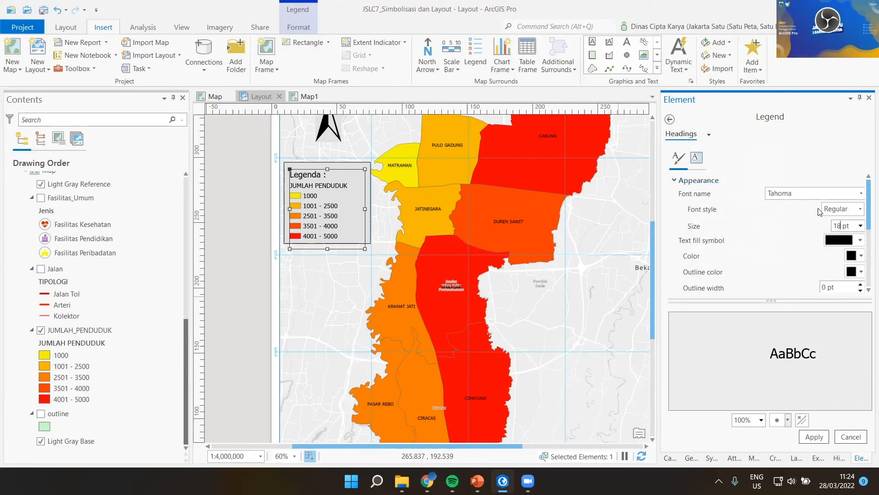
left_click(814, 436)
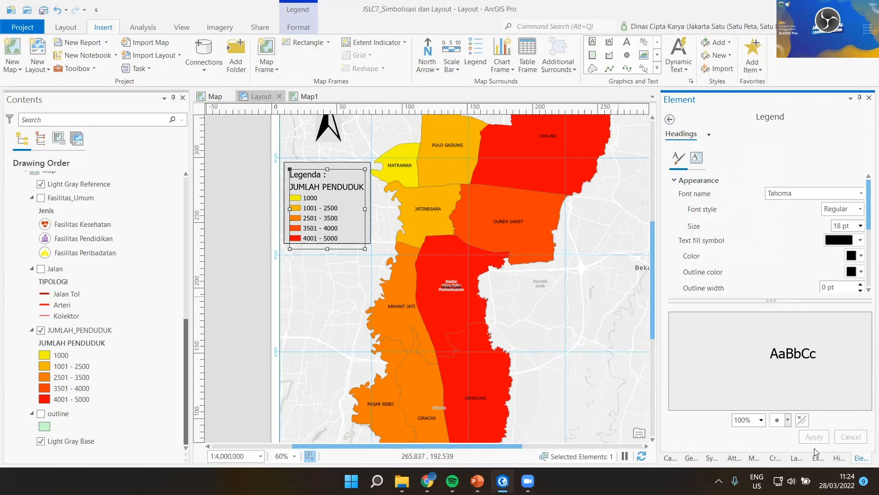
left_click(368, 242)
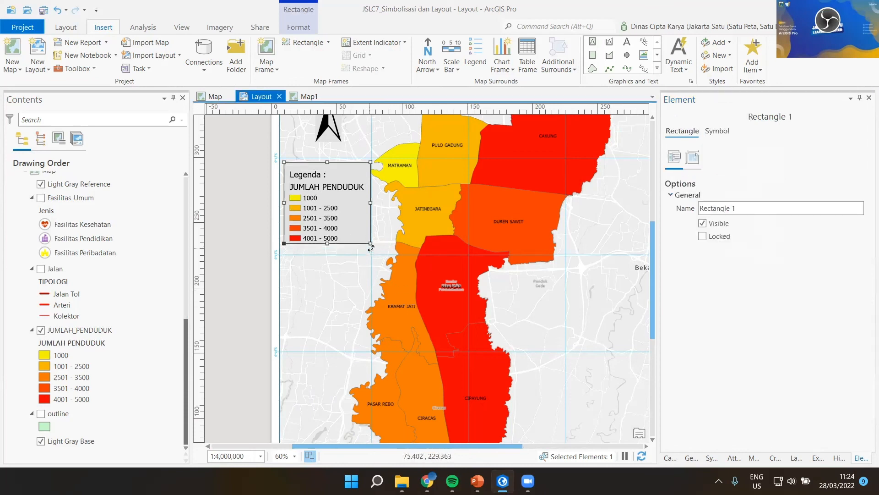
left_click_drag(368, 242, 379, 260)
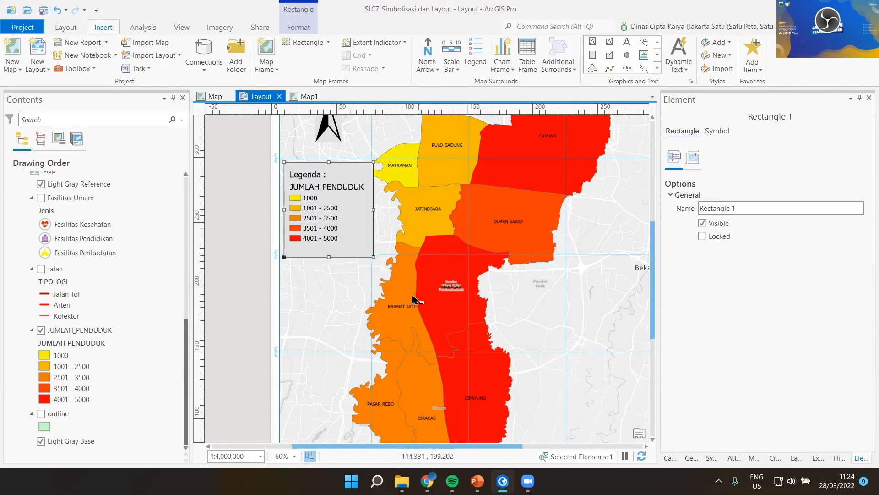
Try 20 pt for the legend title, set its font size to 26 pt, and deselect the legend.
left_click(324, 188)
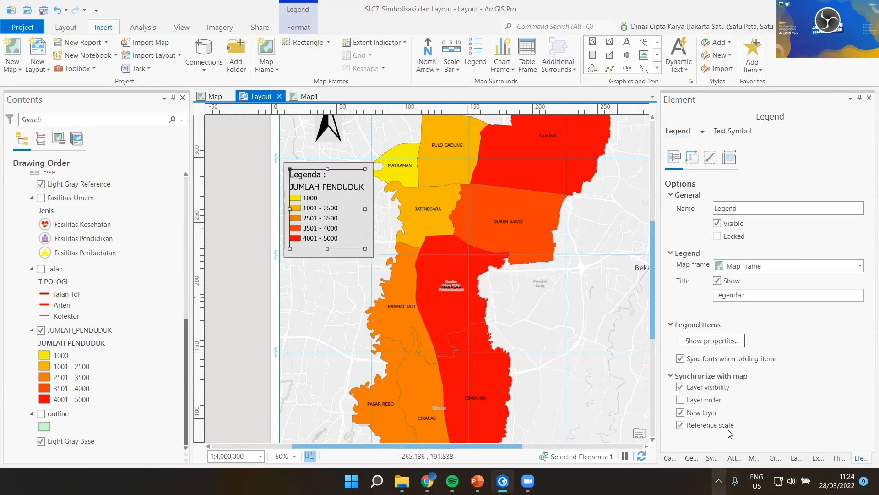
left_click(702, 131)
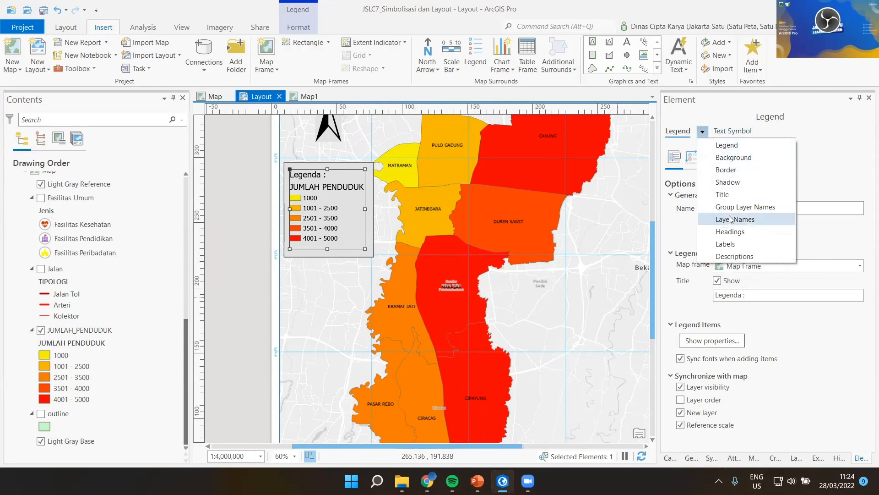
left_click(728, 197)
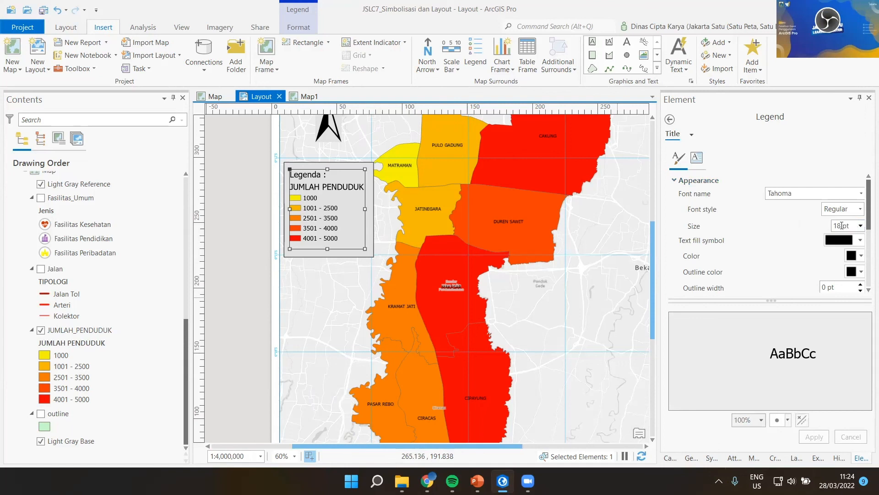
double_click(838, 225)
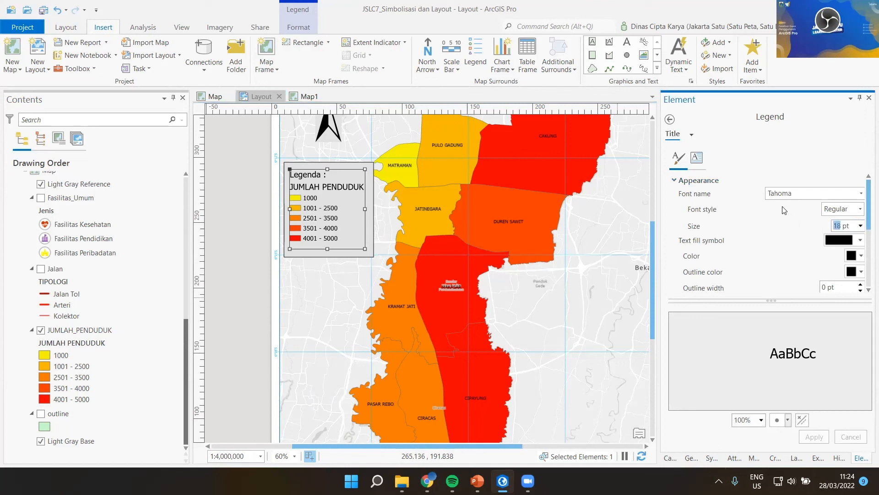
type("20")
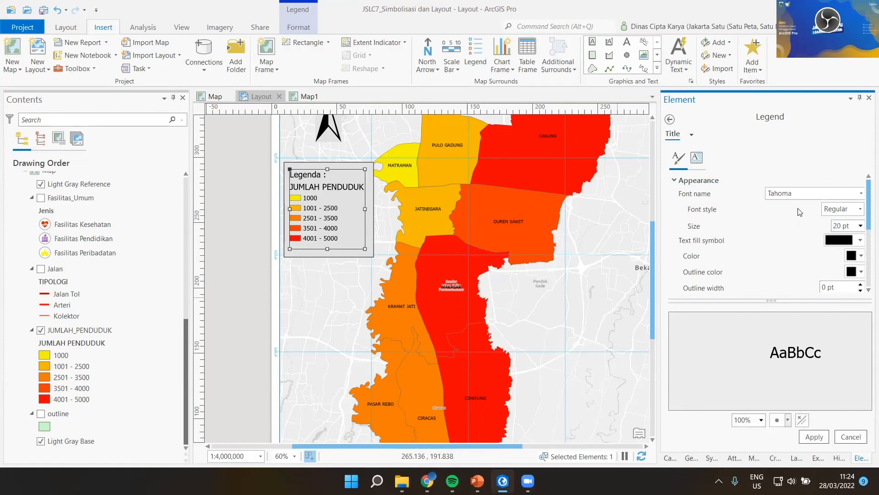
left_click(819, 445)
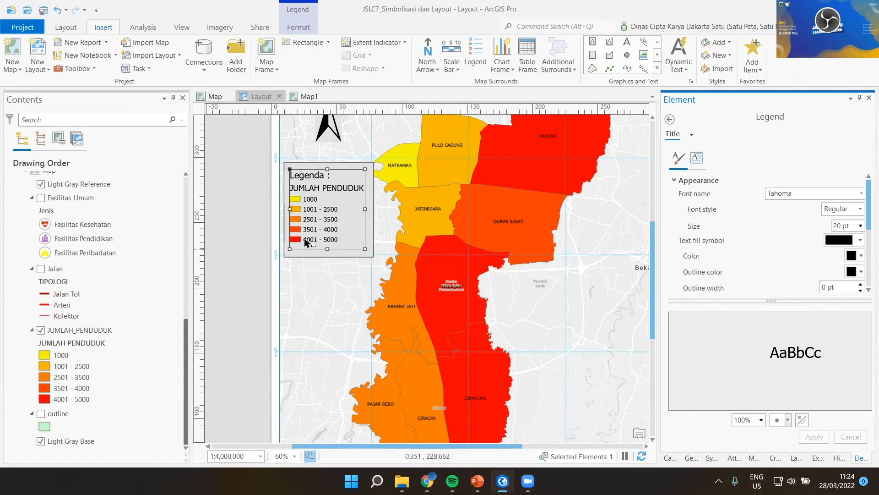
left_click(860, 226)
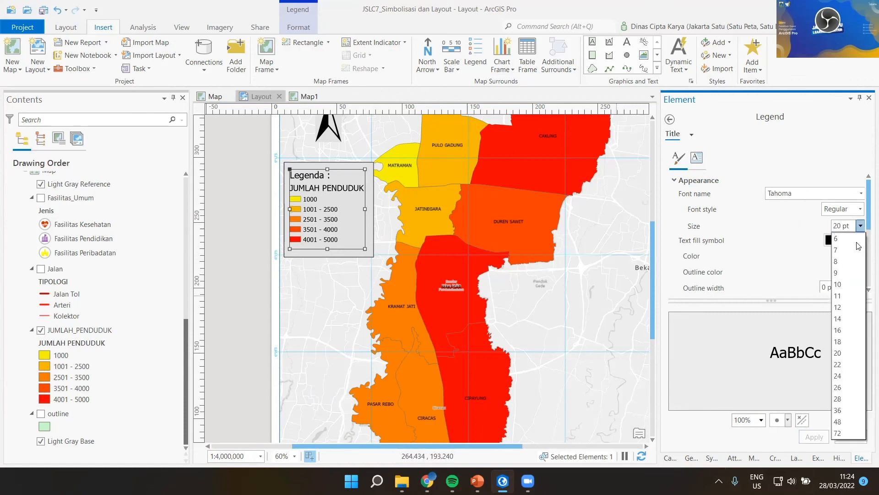
left_click(841, 388)
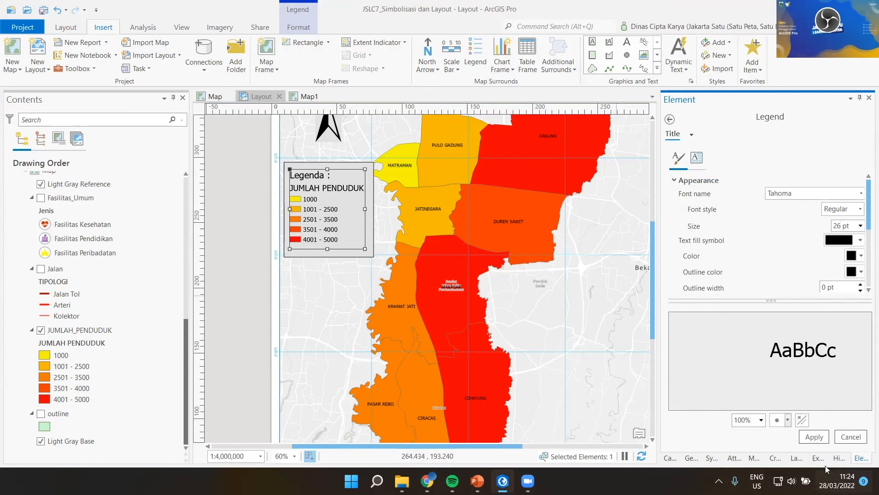
left_click(814, 439)
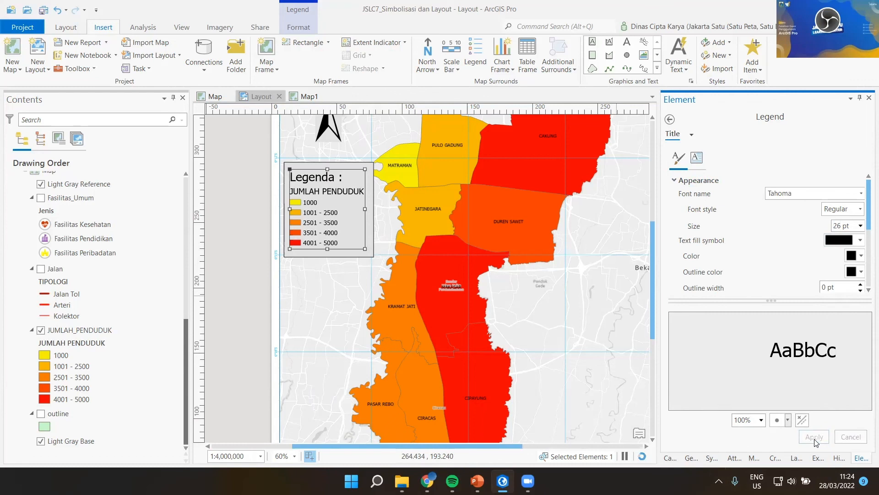
left_click(260, 275)
scroll(451, 295, "down", 3)
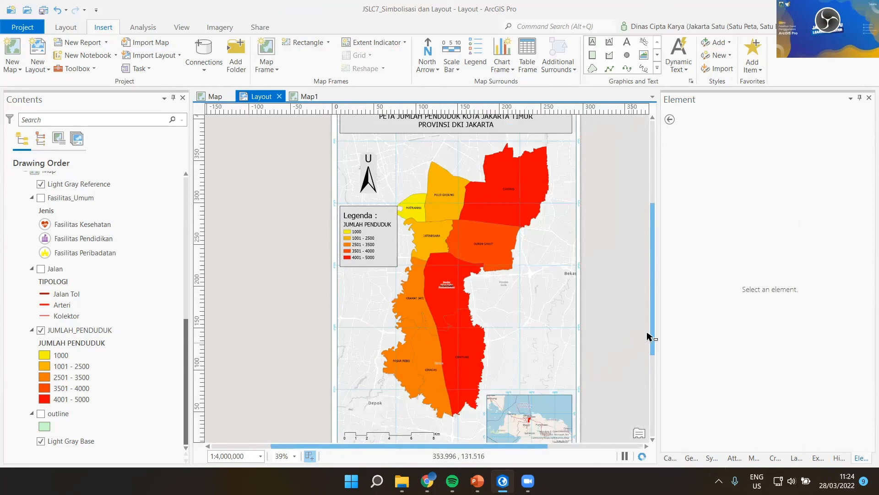
left_click_drag(652, 335, 654, 353)
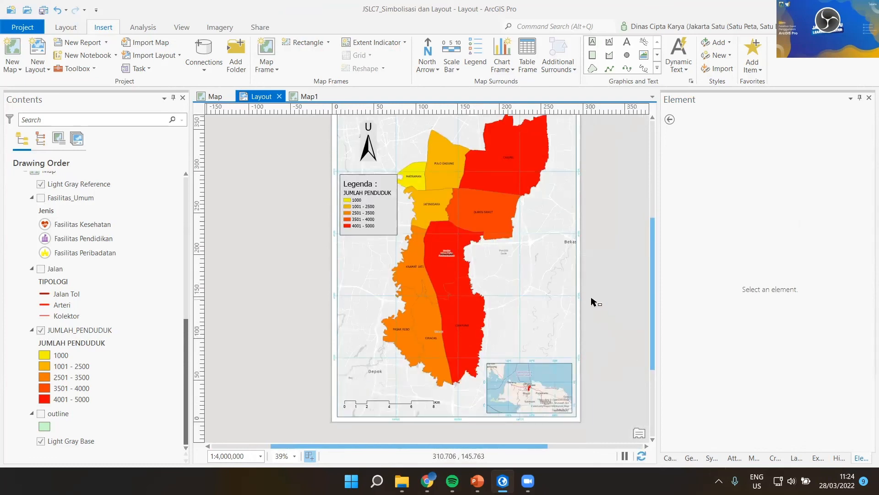
scroll(594, 301, "up", 2)
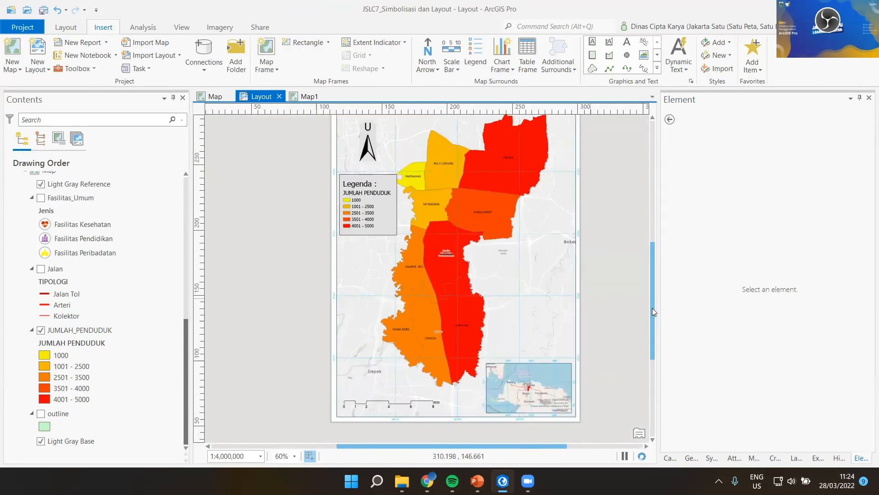
scroll(620, 308, "down", 2)
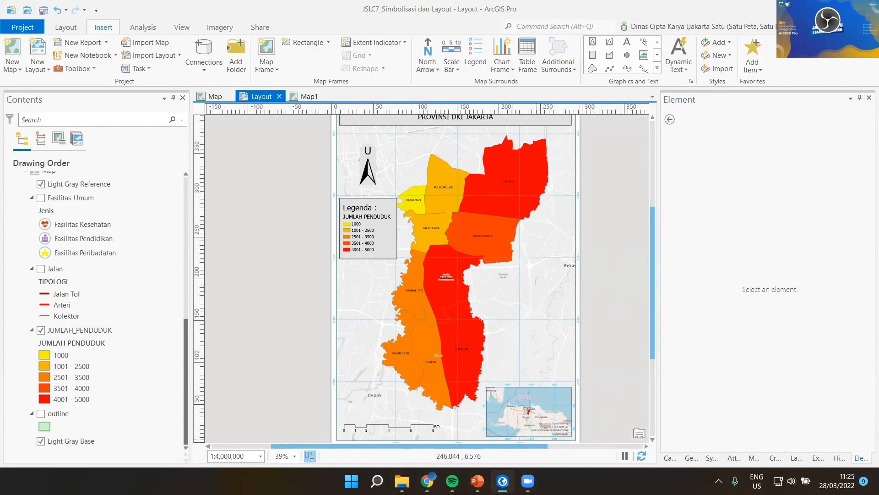
Switch to PowerPoint and review the slides on map layout components and on the map's source and year of production.
mouse_move(502, 480)
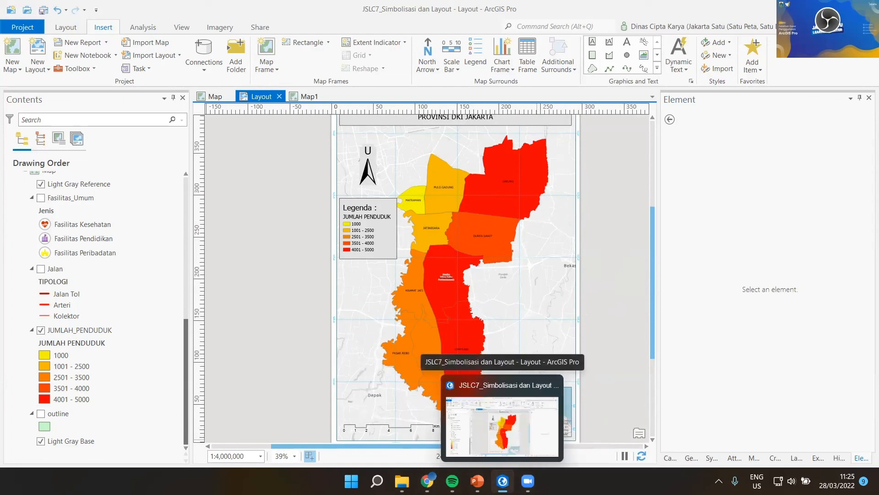
left_click(477, 480)
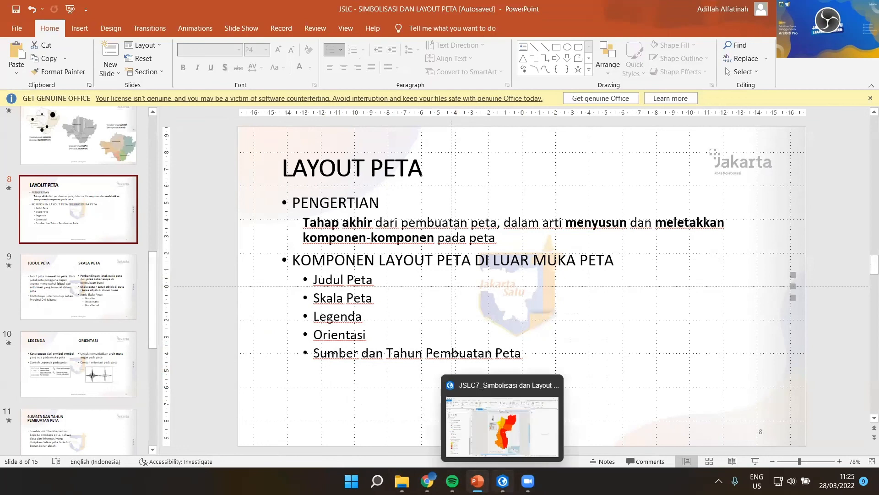
left_click(503, 480)
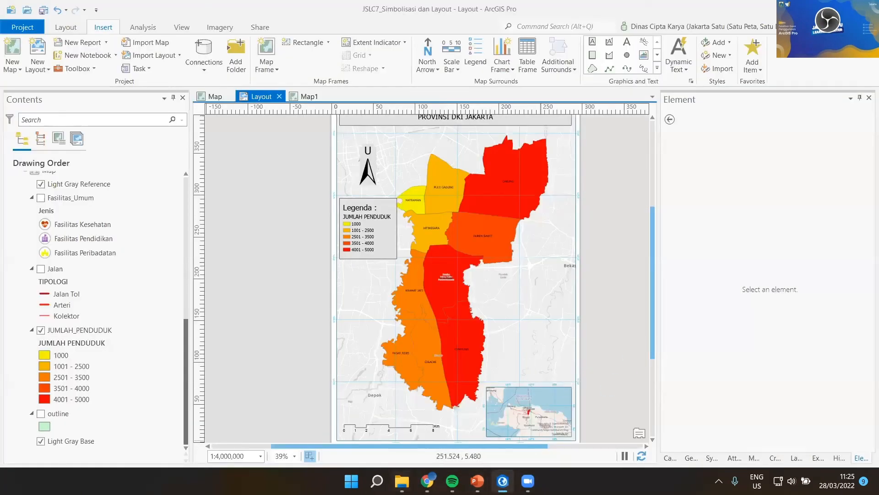
key("alt+Tab")
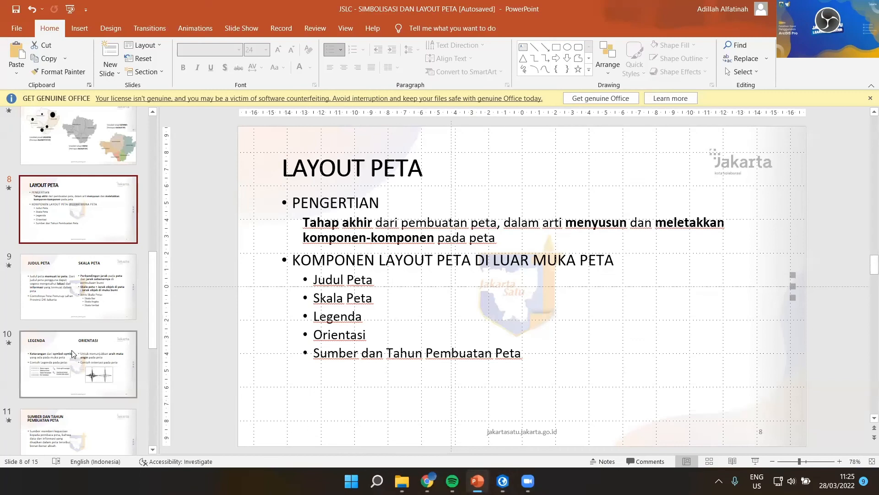
scroll(75, 362, "down", 6)
scroll(74, 330, "down", 1)
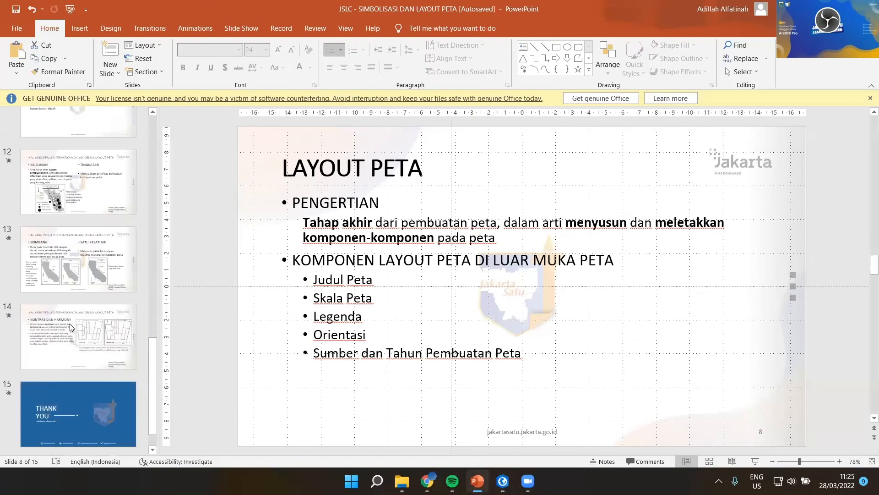
scroll(73, 275, "up", 2)
left_click(78, 211)
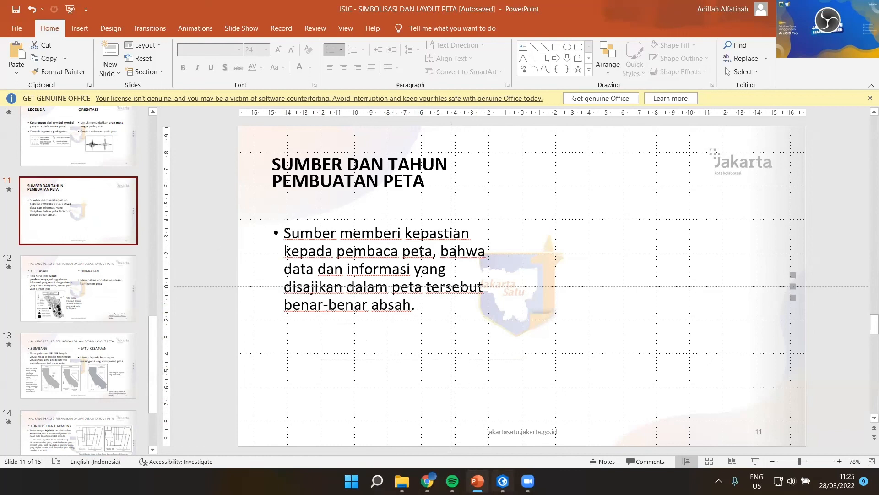
Switch back to ArcGIS Pro and draw a rectangle about 92 by 65 mm just above the inset map, filled with light grey.
left_click(502, 481)
scroll(583, 341, "up", 5)
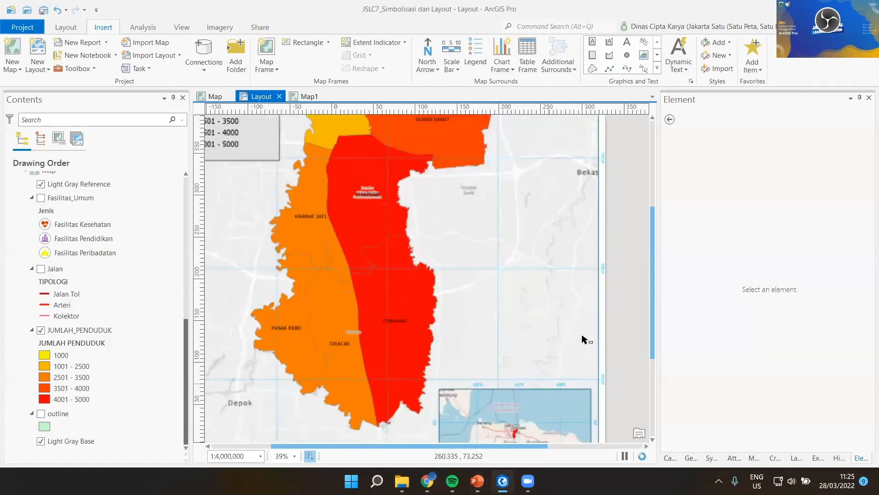
scroll(582, 336, "down", 2)
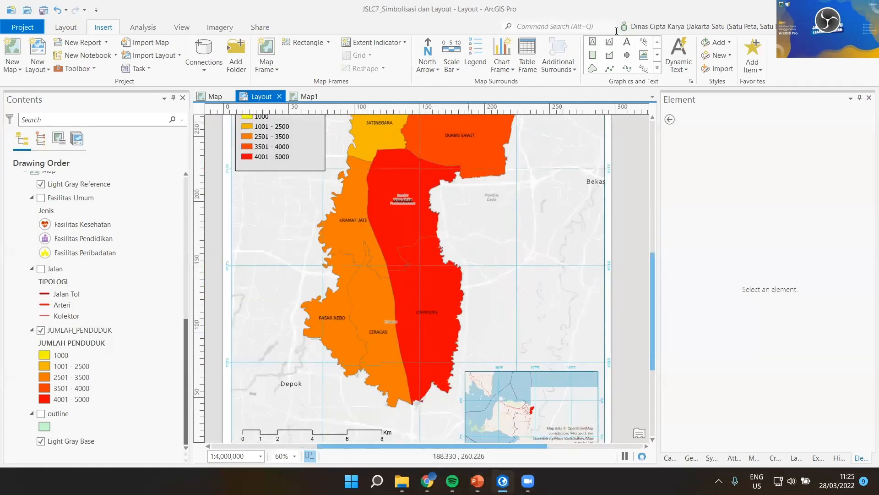
left_click(593, 55)
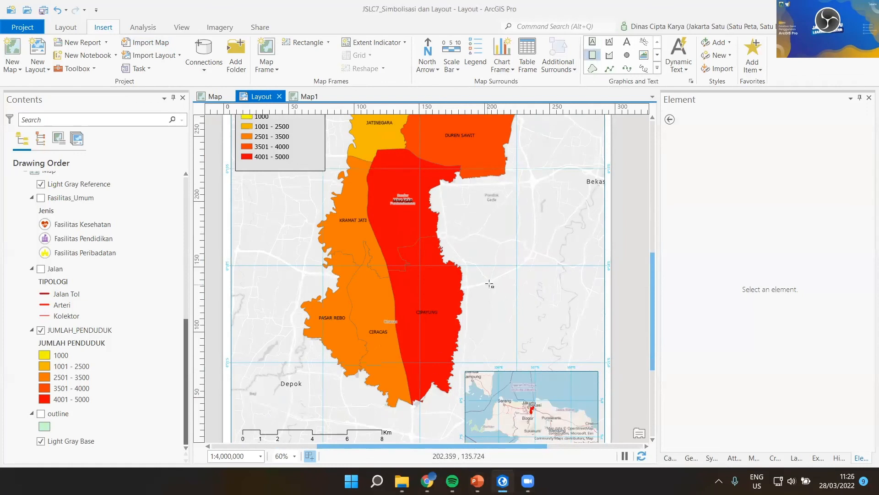
left_click_drag(477, 269, 594, 356)
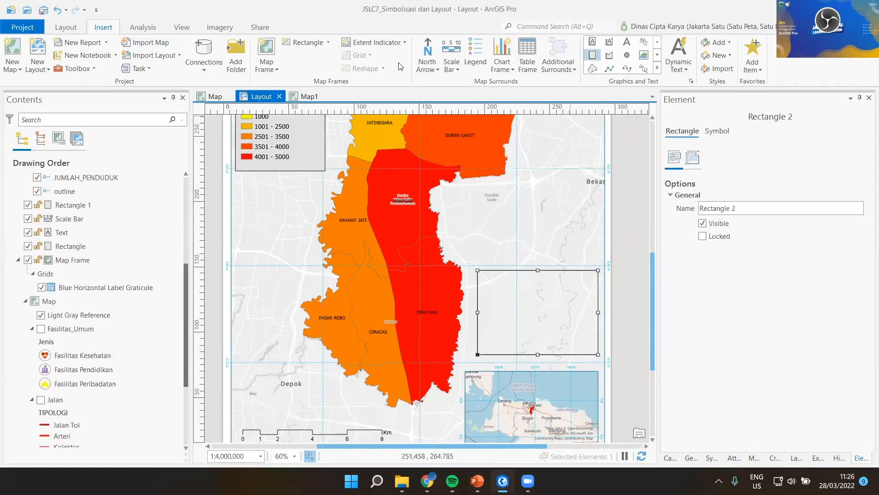
left_click(299, 27)
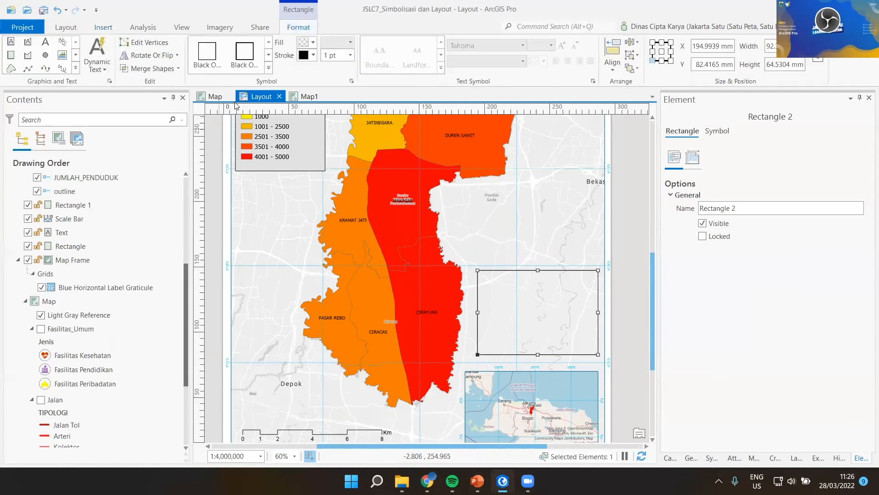
left_click(314, 43)
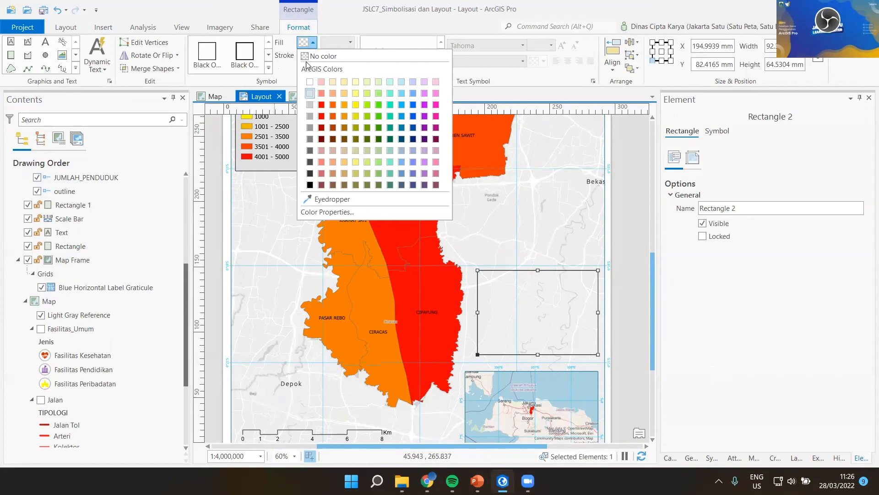
left_click(309, 93)
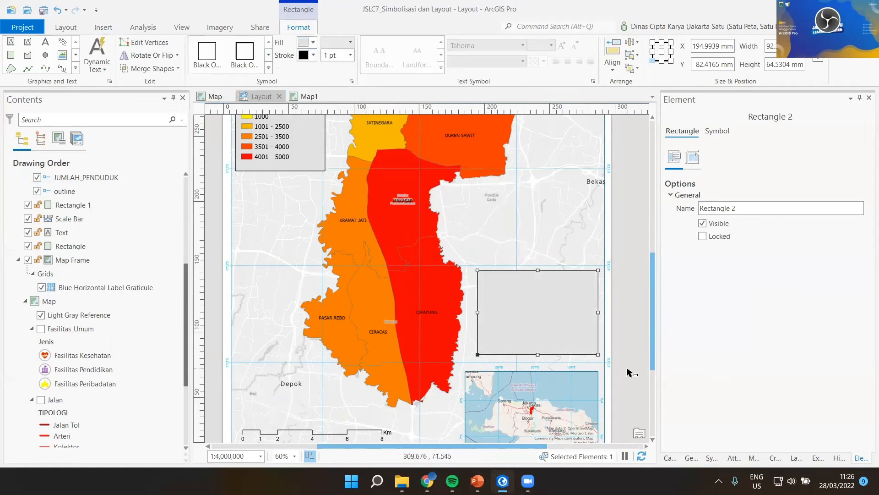
left_click(631, 348)
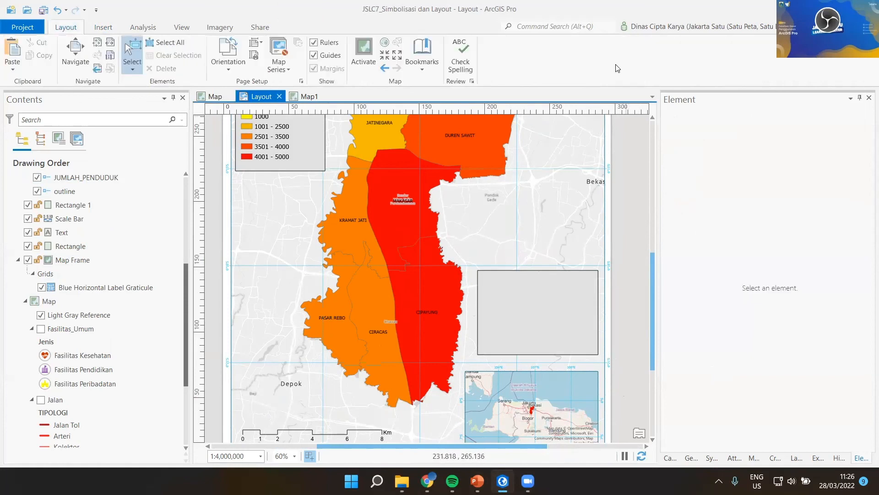
Insert a rectangular text box inside the new grey rectangle above the inset map and show its general options.
left_click(102, 27)
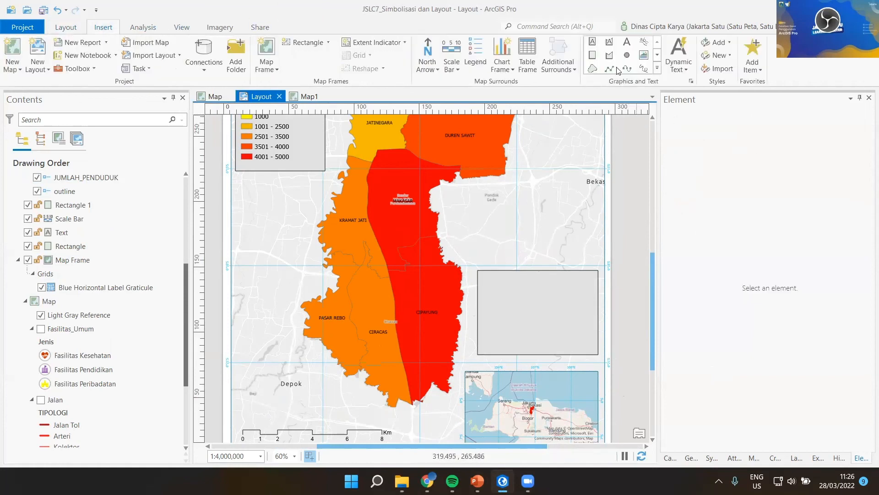
left_click(595, 43)
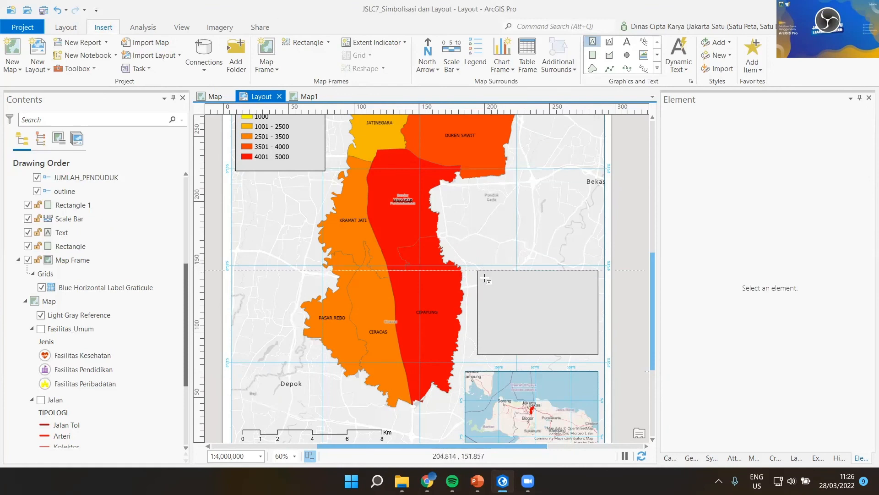
left_click_drag(484, 275, 593, 350)
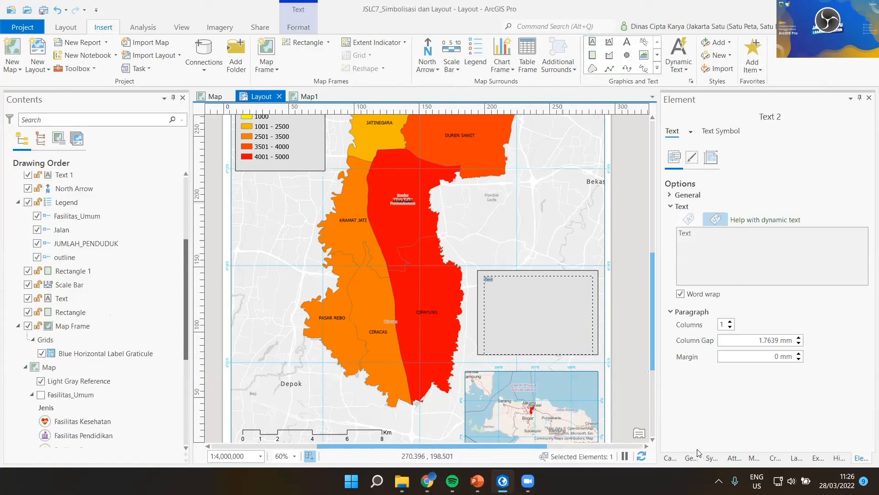
left_click(669, 195)
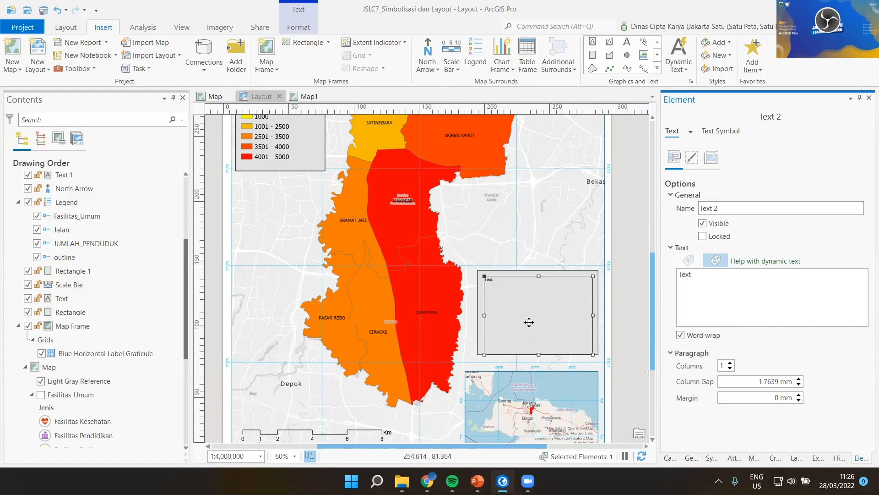
Replace the placeholder text with "Sumber :" and, below it, "Data Kepadatan Pendududuk Kota Jakarta Timur, Provinsi DKI Jakarta".
double_click(509, 316)
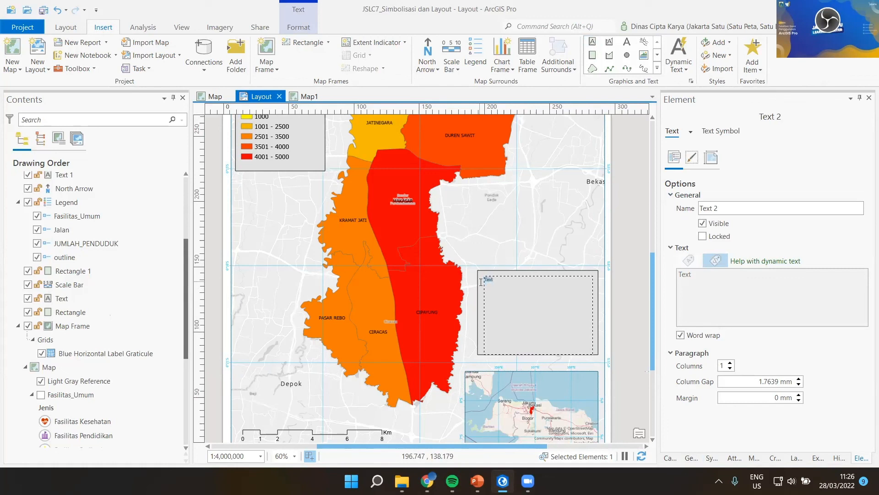
type("S")
type("ta k")
type("epadatan Pendududuk")
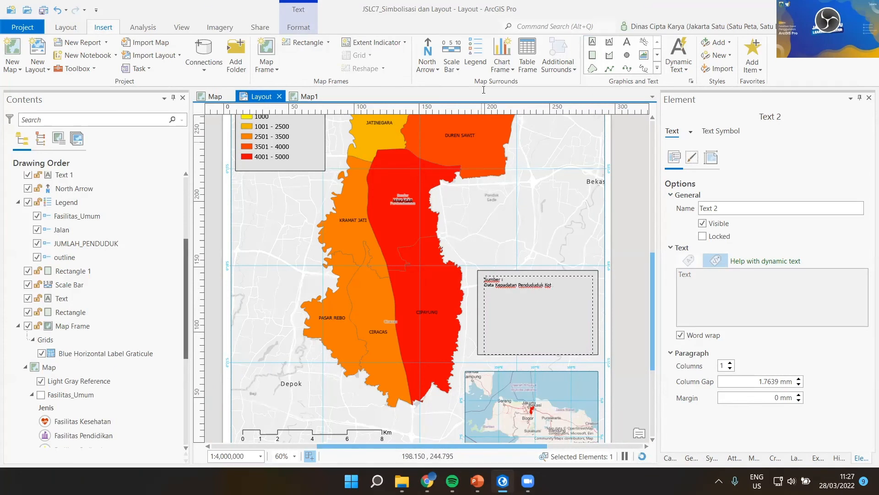
type(" Kota Jakarta Timur, Provinsi DKI Jakarta")
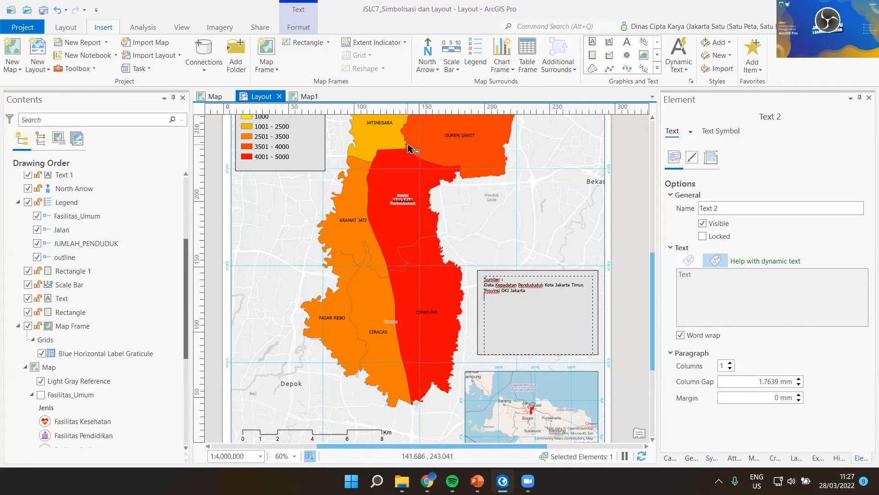
Add a second source line reading "Data Batas Administrasi Kecamatan Provinsi DKI Jakarta".
key("Return")
type("Data Batas Administrasi Kecamatan Provinsi DK")
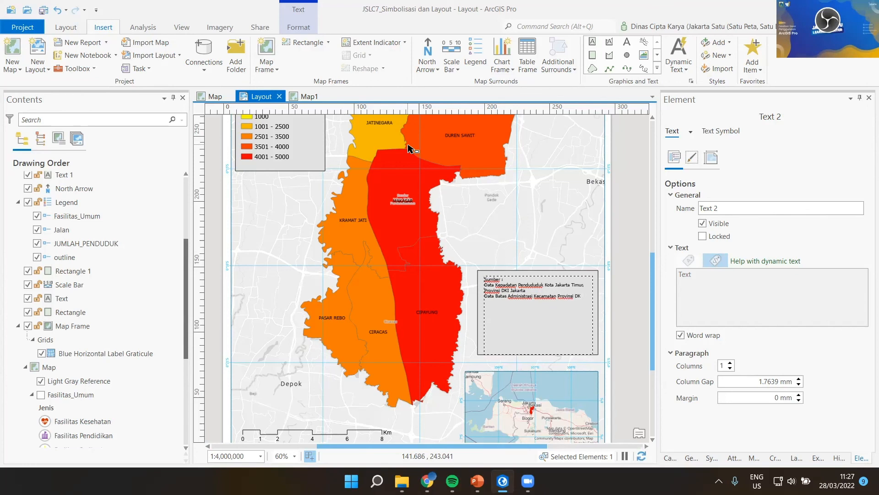
type("I Jakarta")
Add "Dibuat Oleh :" after a blank line, enter "DCKTRP, 2022" beneath it, and finish editing the text box.
left_click(527, 291)
left_click(508, 299)
left_click(510, 307)
key("Up")
left_click(504, 301)
type("buat")
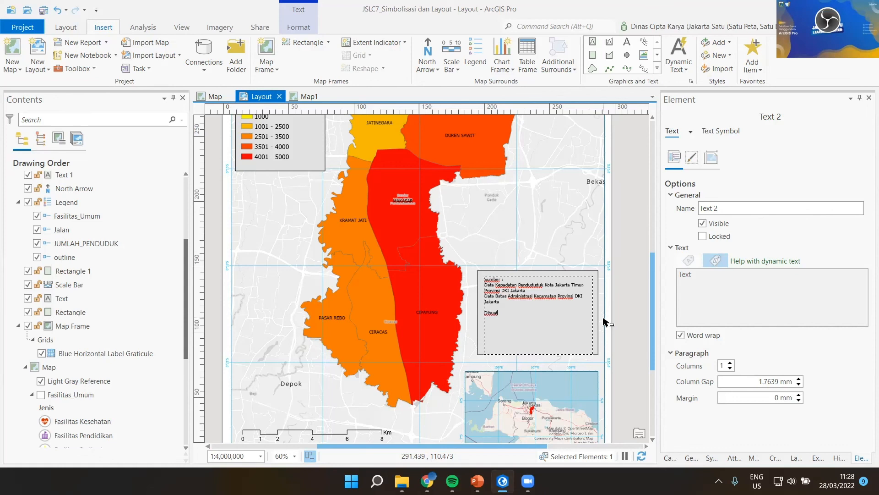
type(" Oleh : ")
type("DCKTR")
type("P, 20")
type("22")
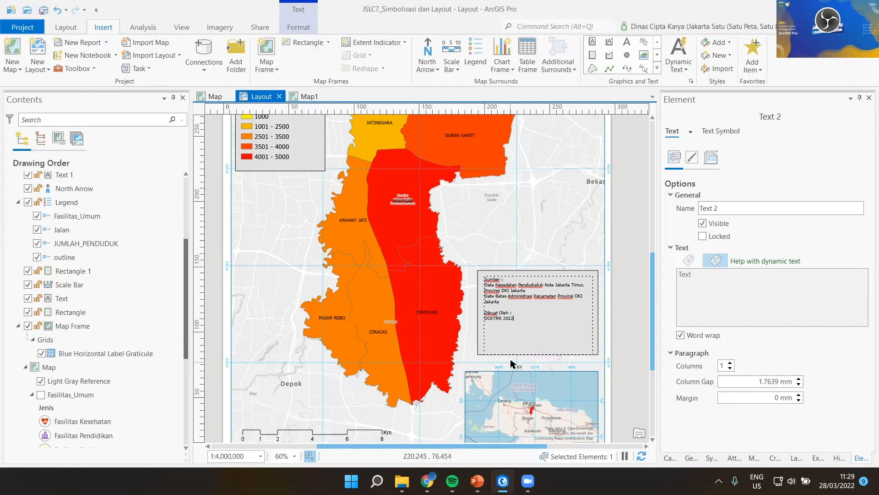
left_click(635, 259)
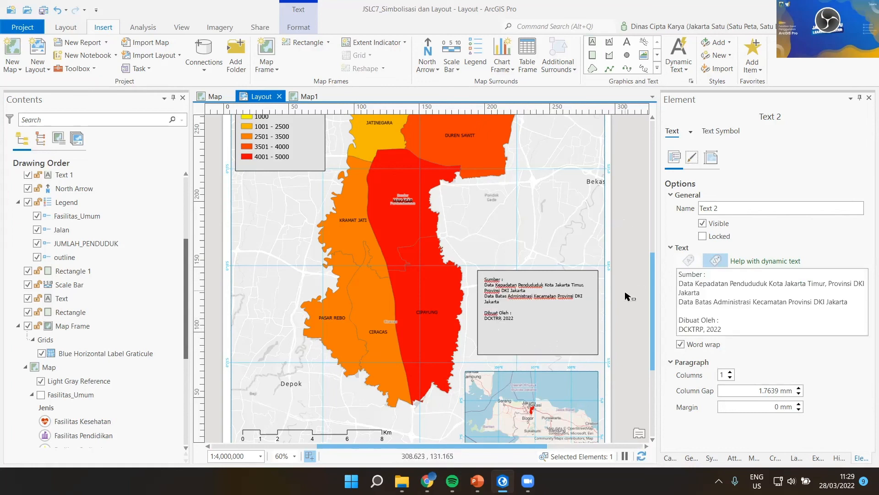
Bring the whole layout page into view and check the overall arrangement of its elements.
scroll(626, 292, "down", 1)
scroll(616, 292, "down", 3)
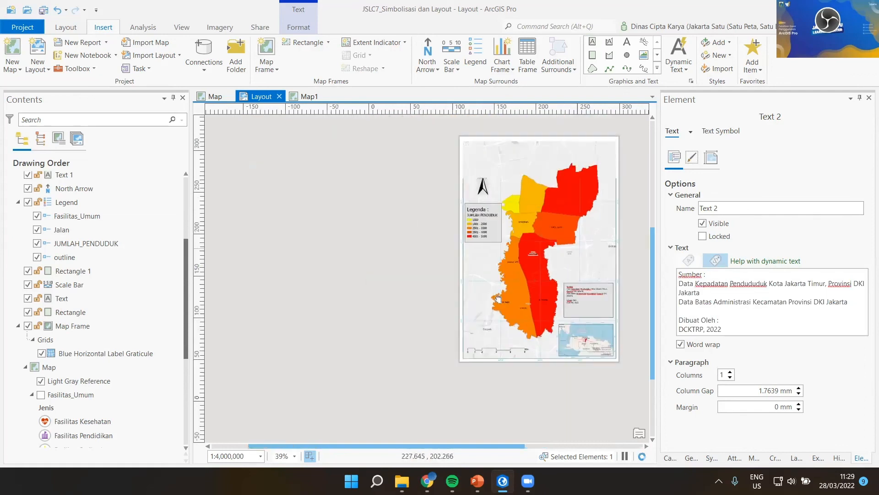
left_click_drag(502, 315, 503, 296)
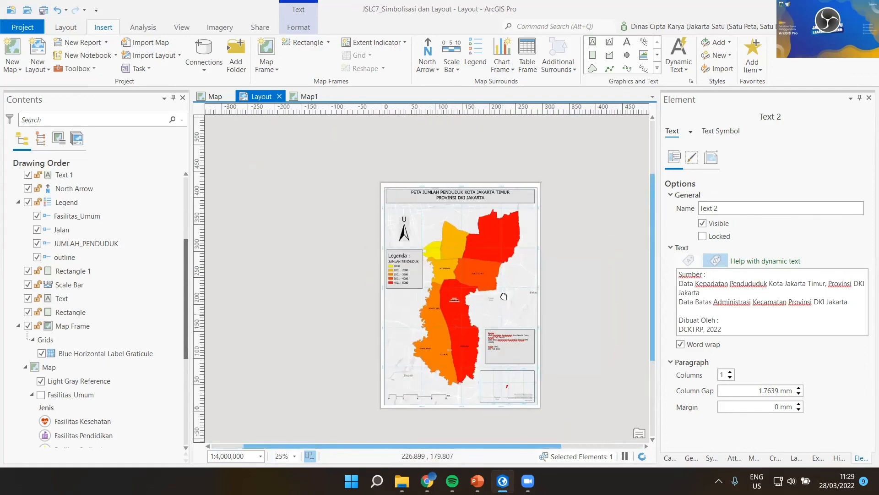
left_click_drag(504, 296, 499, 274)
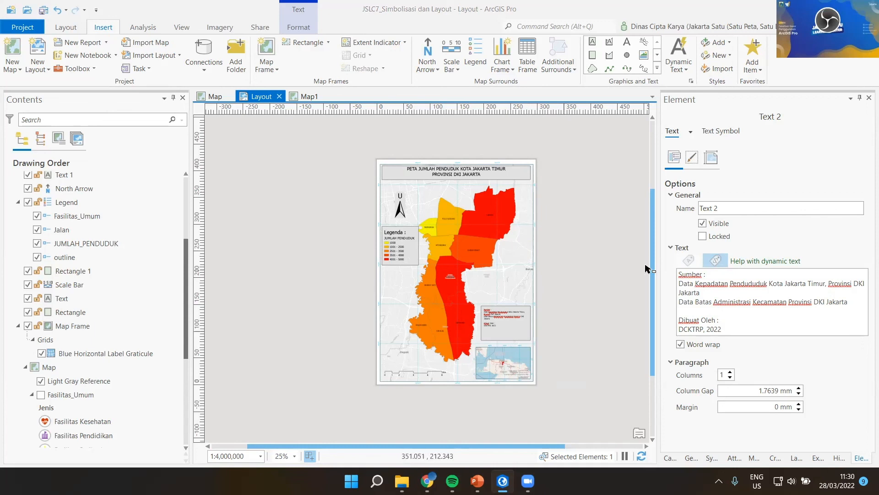
scroll(449, 209, "down", 2)
scroll(448, 223, "up", 2)
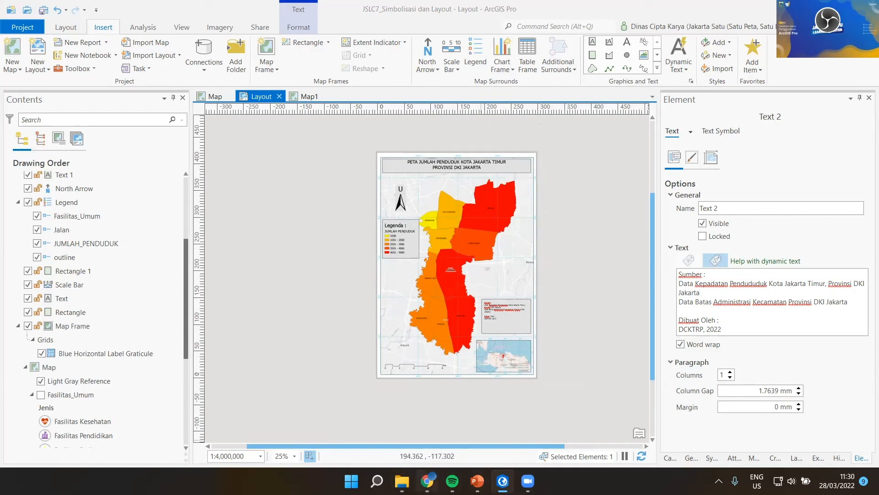
mouse_move(427, 480)
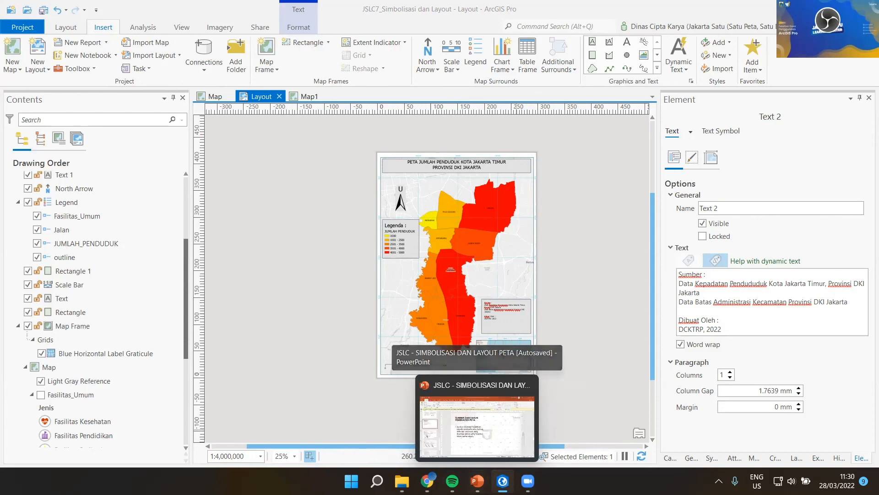
mouse_move(503, 481)
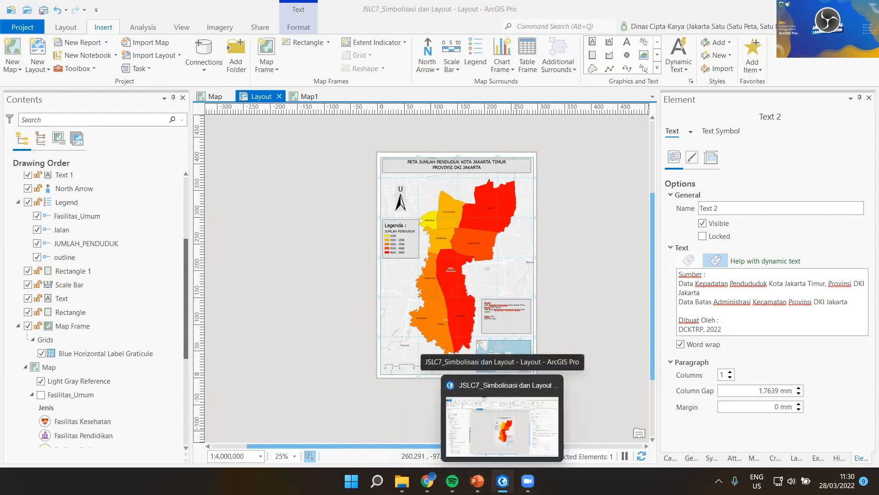
mouse_move(453, 481)
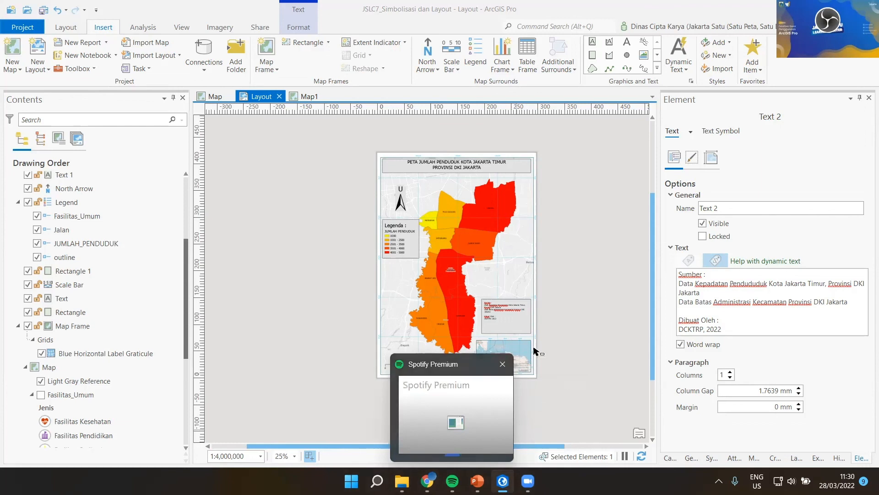